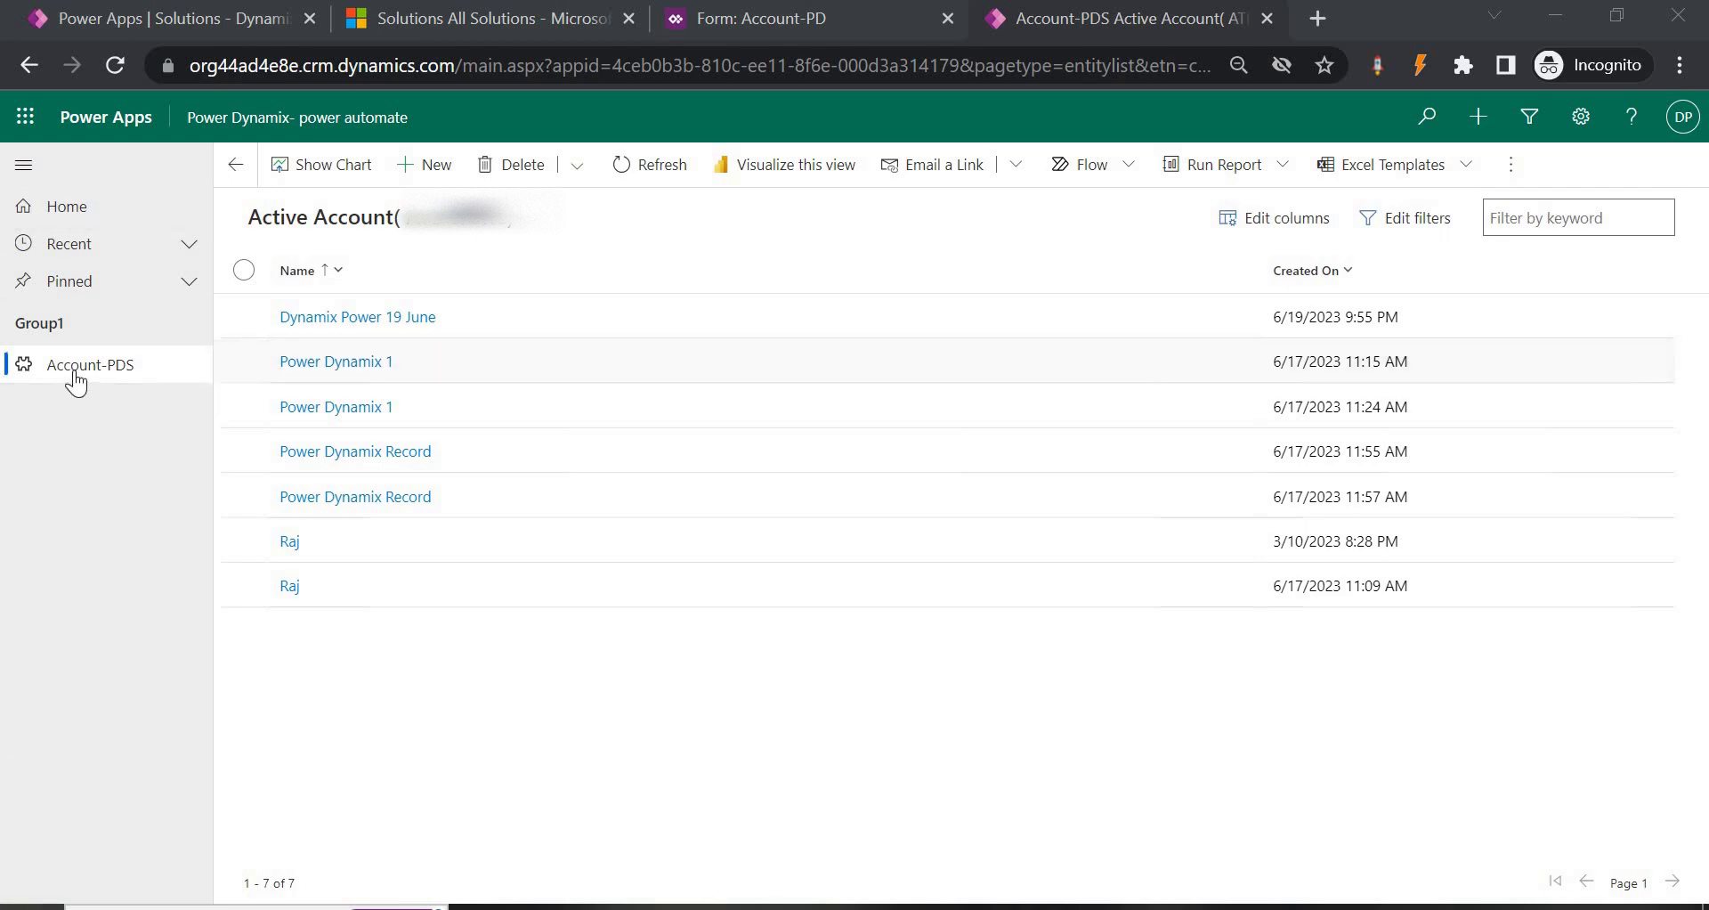
Start a new Account-PD record and set Action Required? to Yes.
click(443, 164)
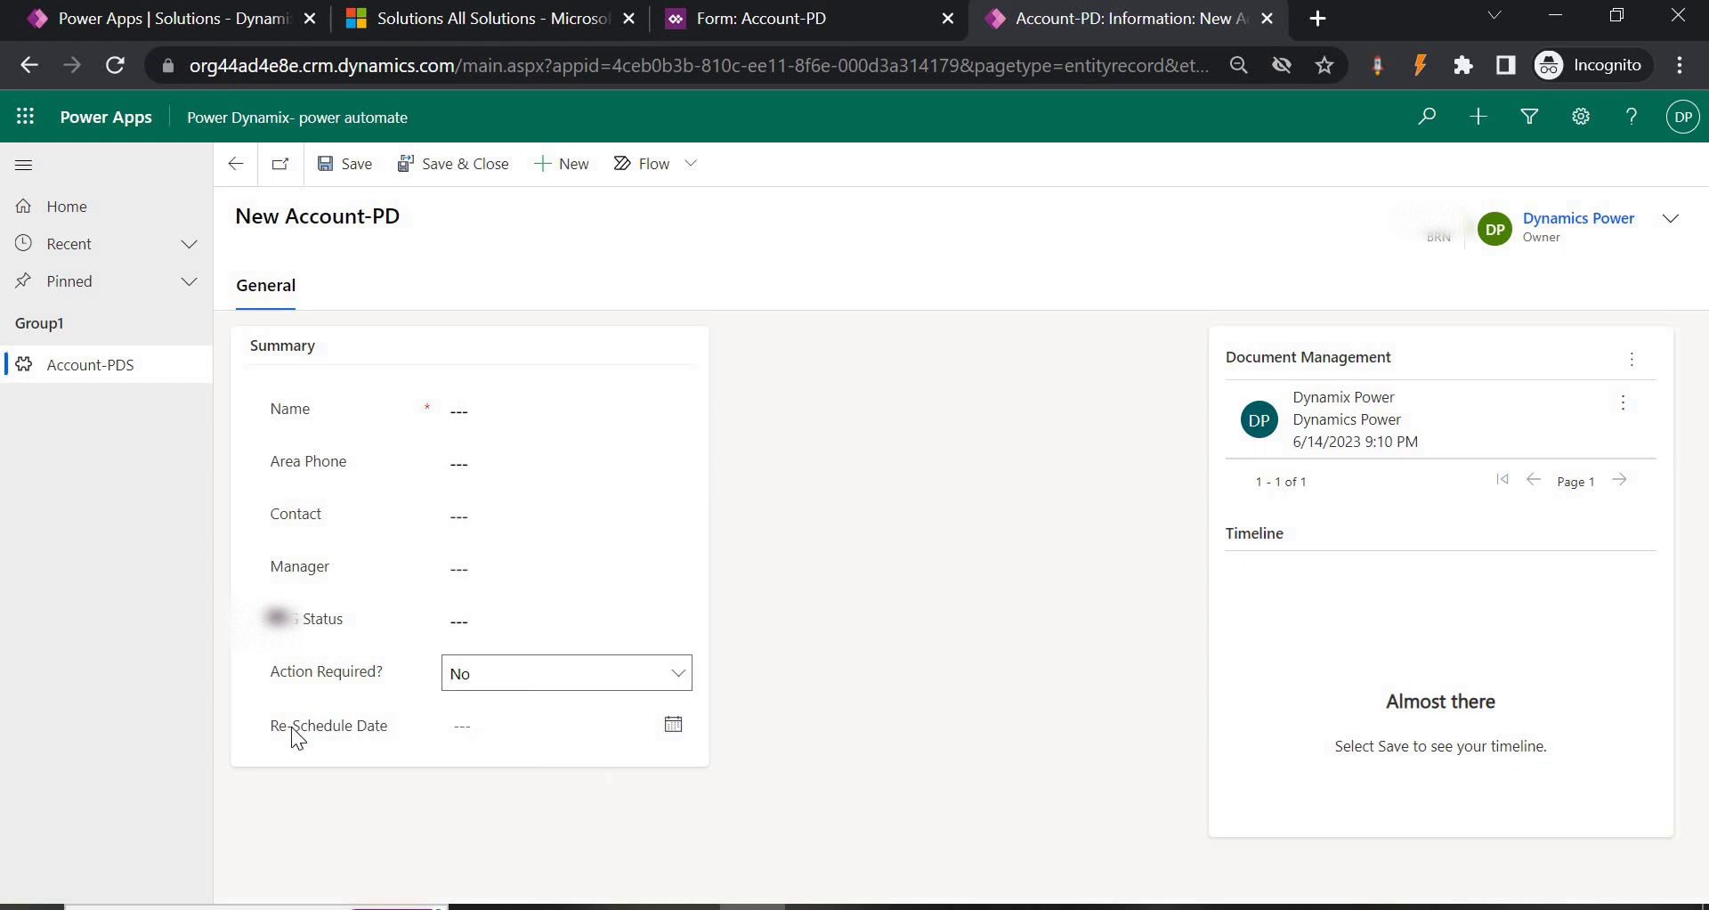
click(538, 676)
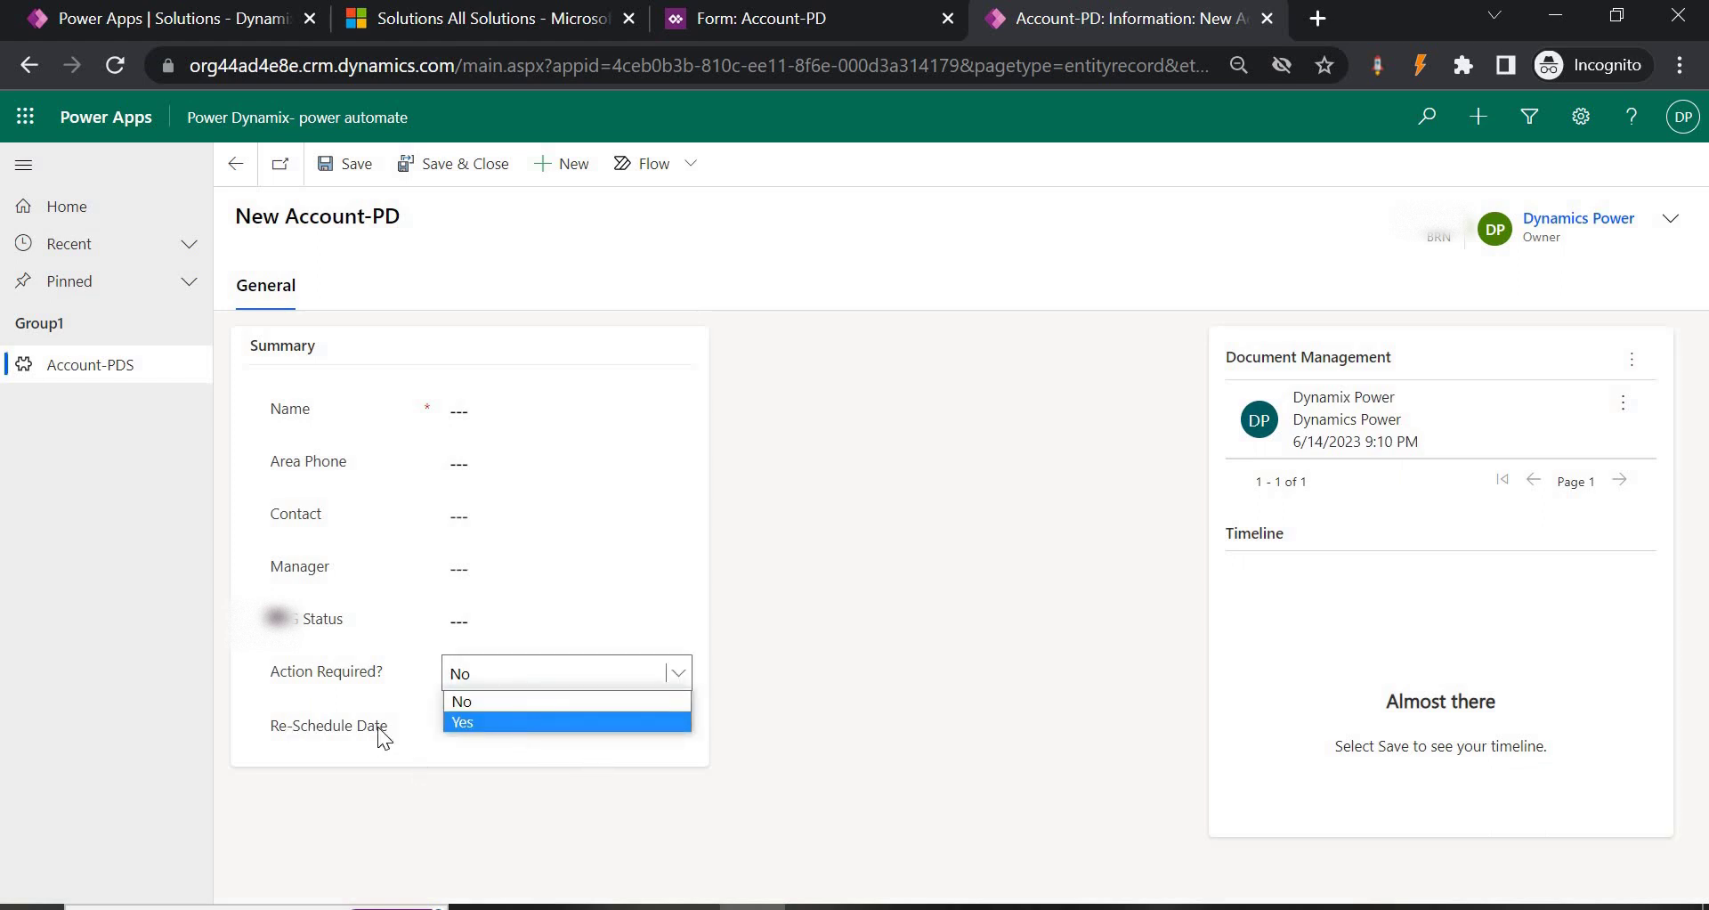
click(534, 717)
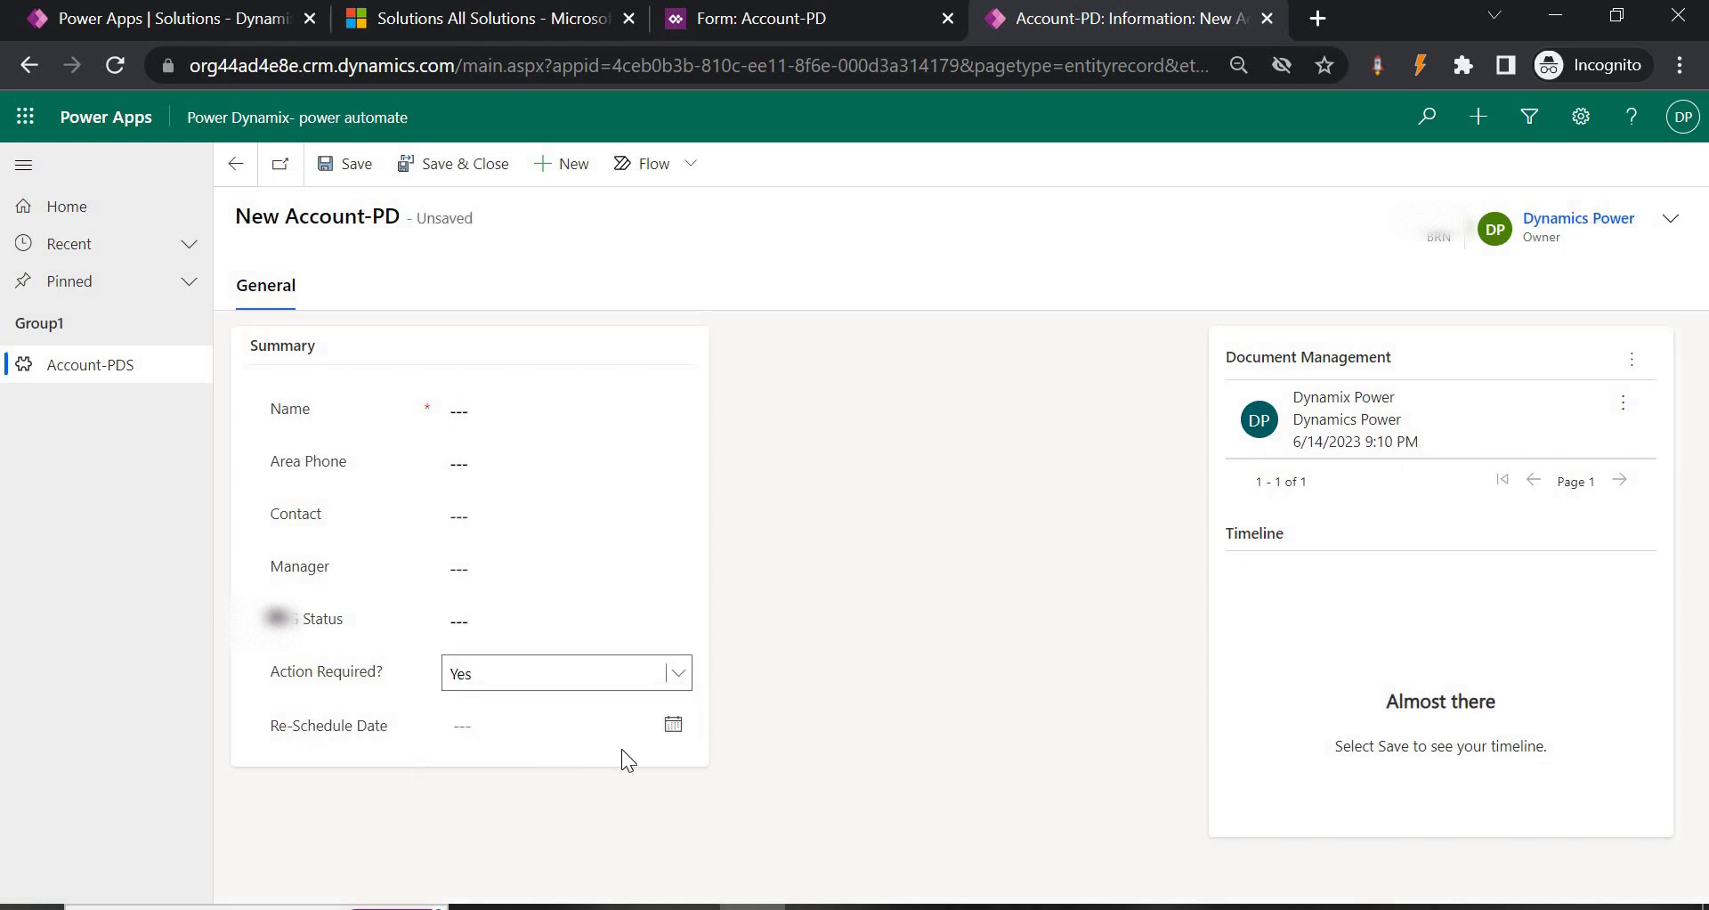
click(584, 679)
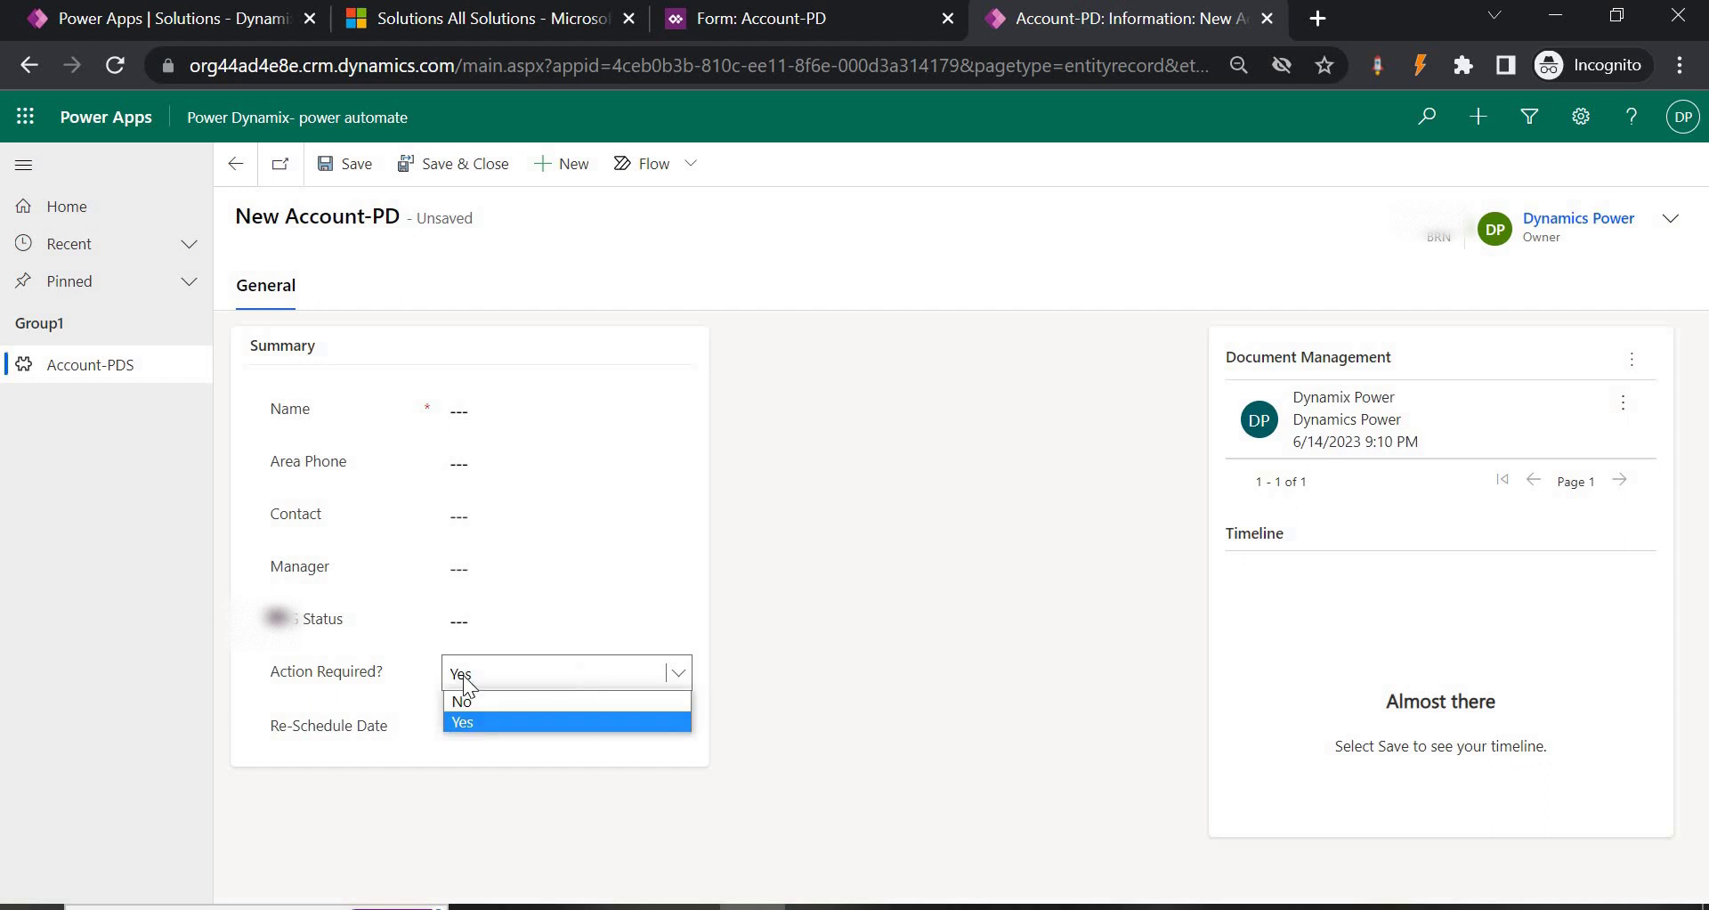
click(268, 733)
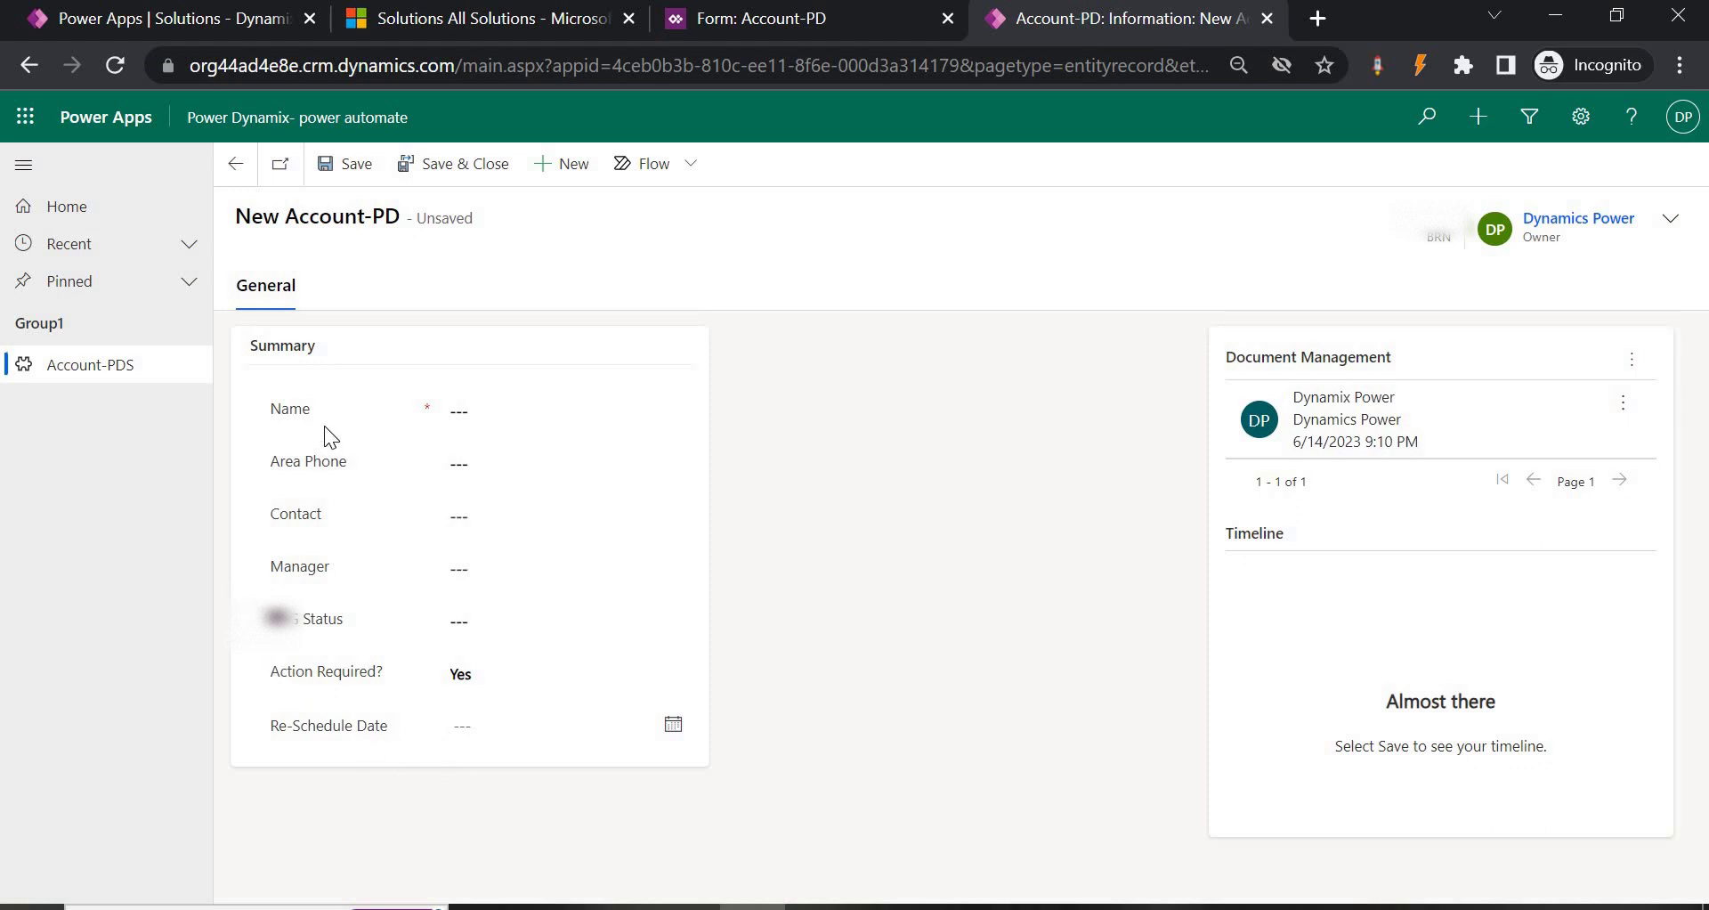
Try Status Red and Amber to preview the tabs, then reset Status to --Select--.
click(486, 628)
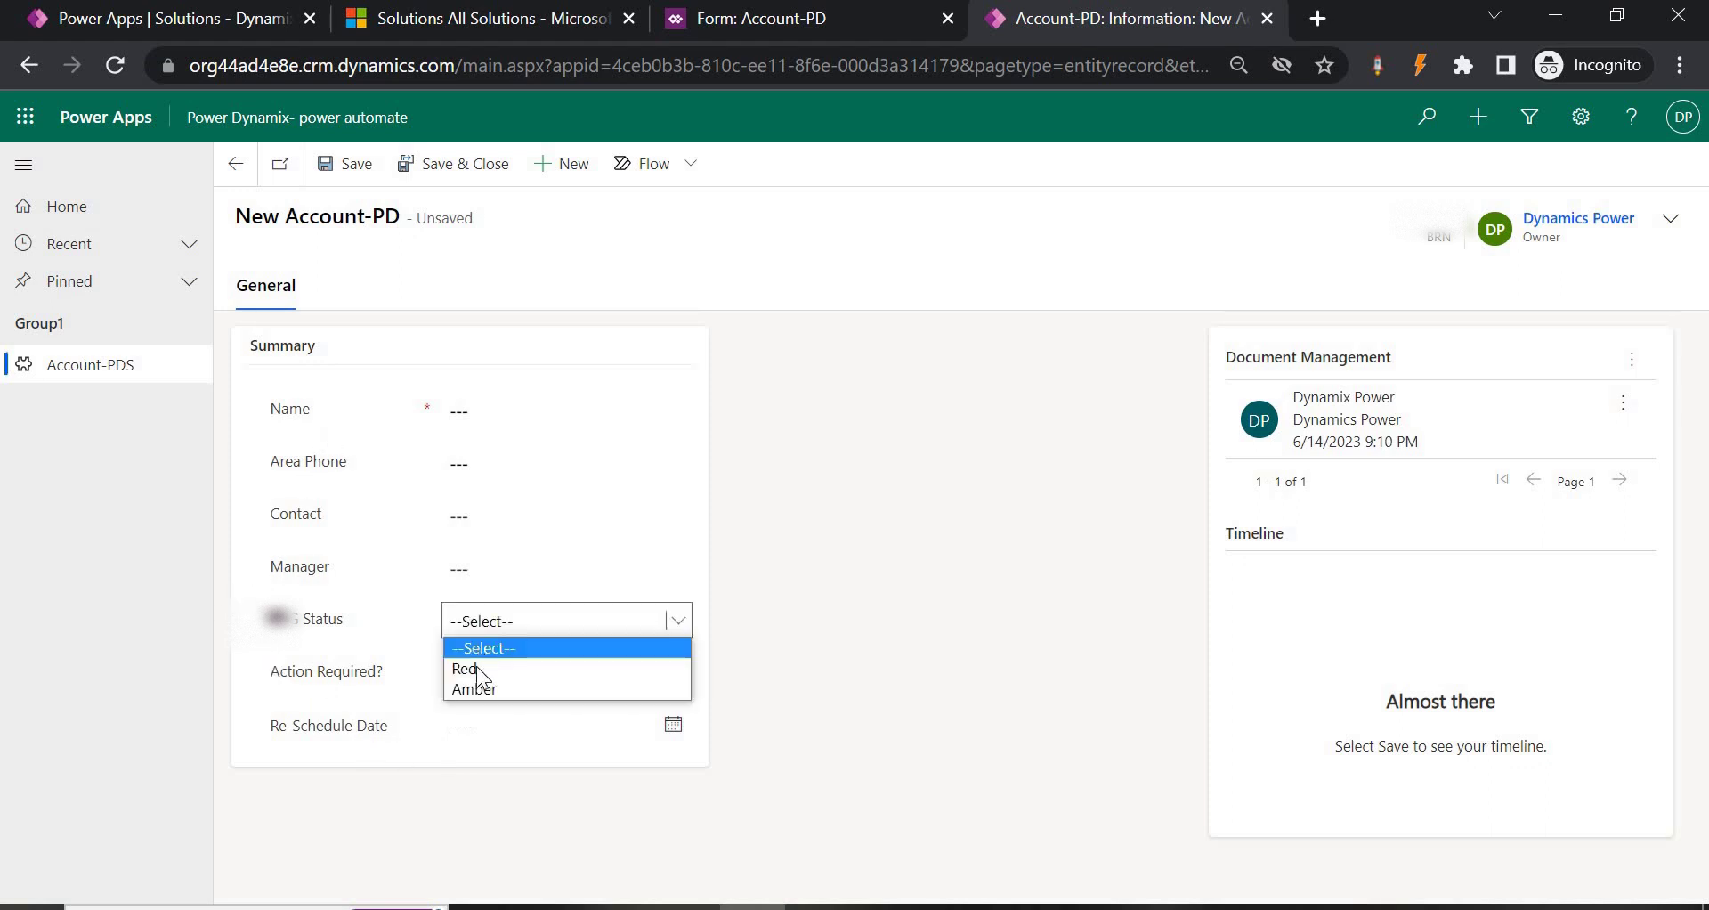
click(477, 665)
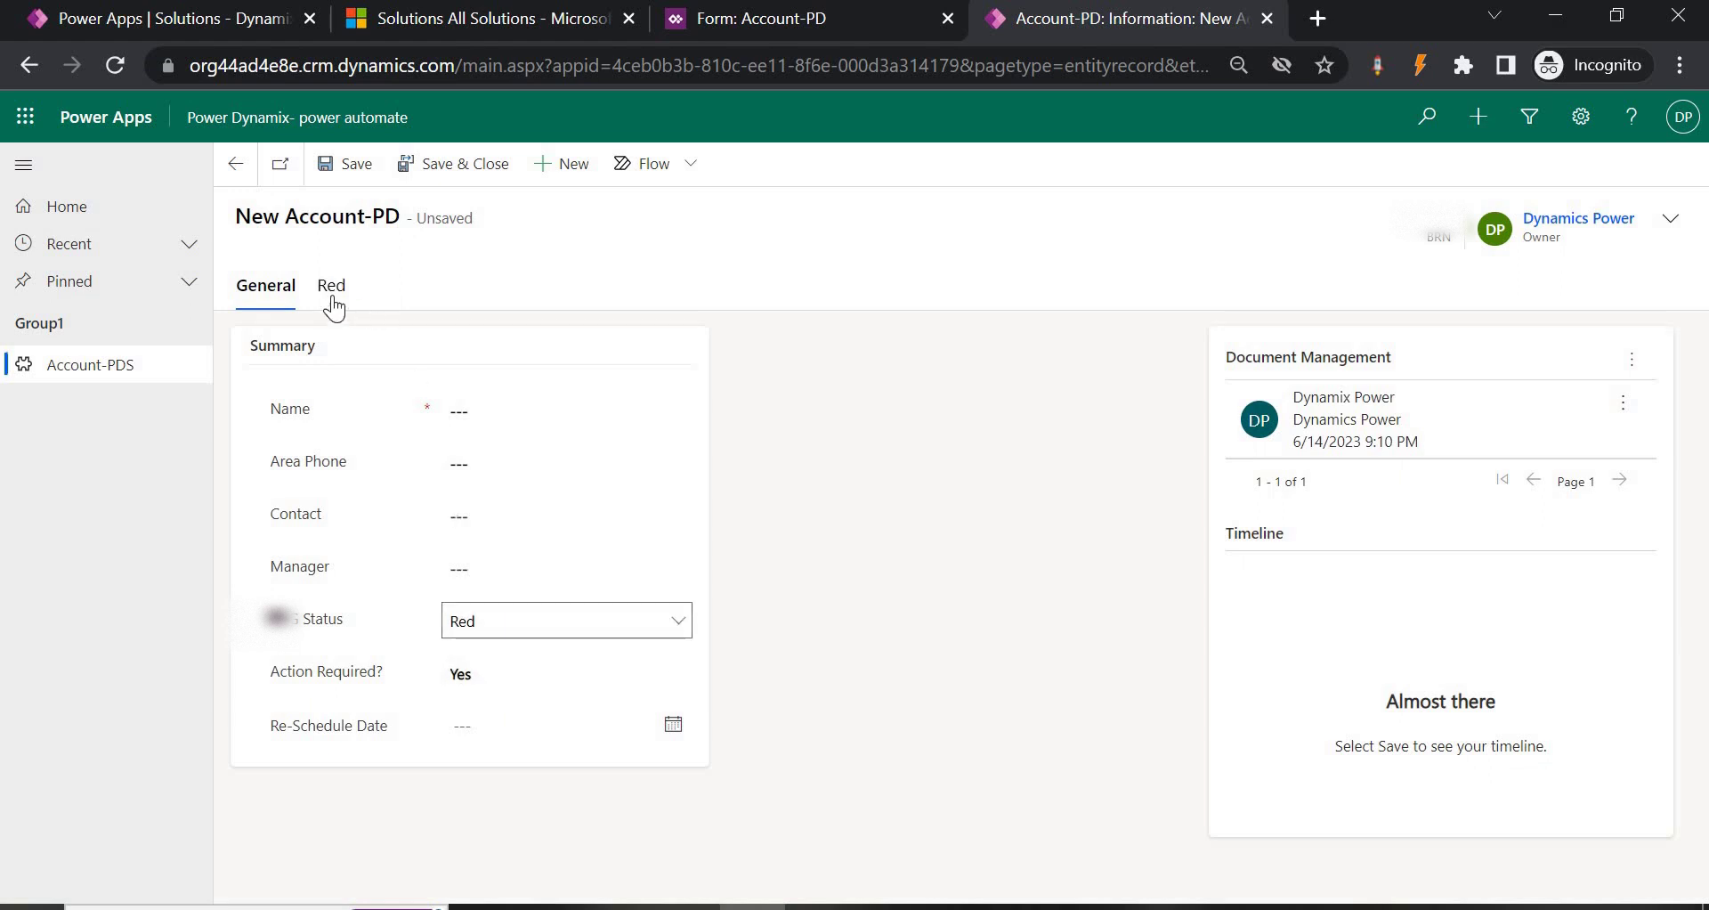
click(460, 628)
click(483, 687)
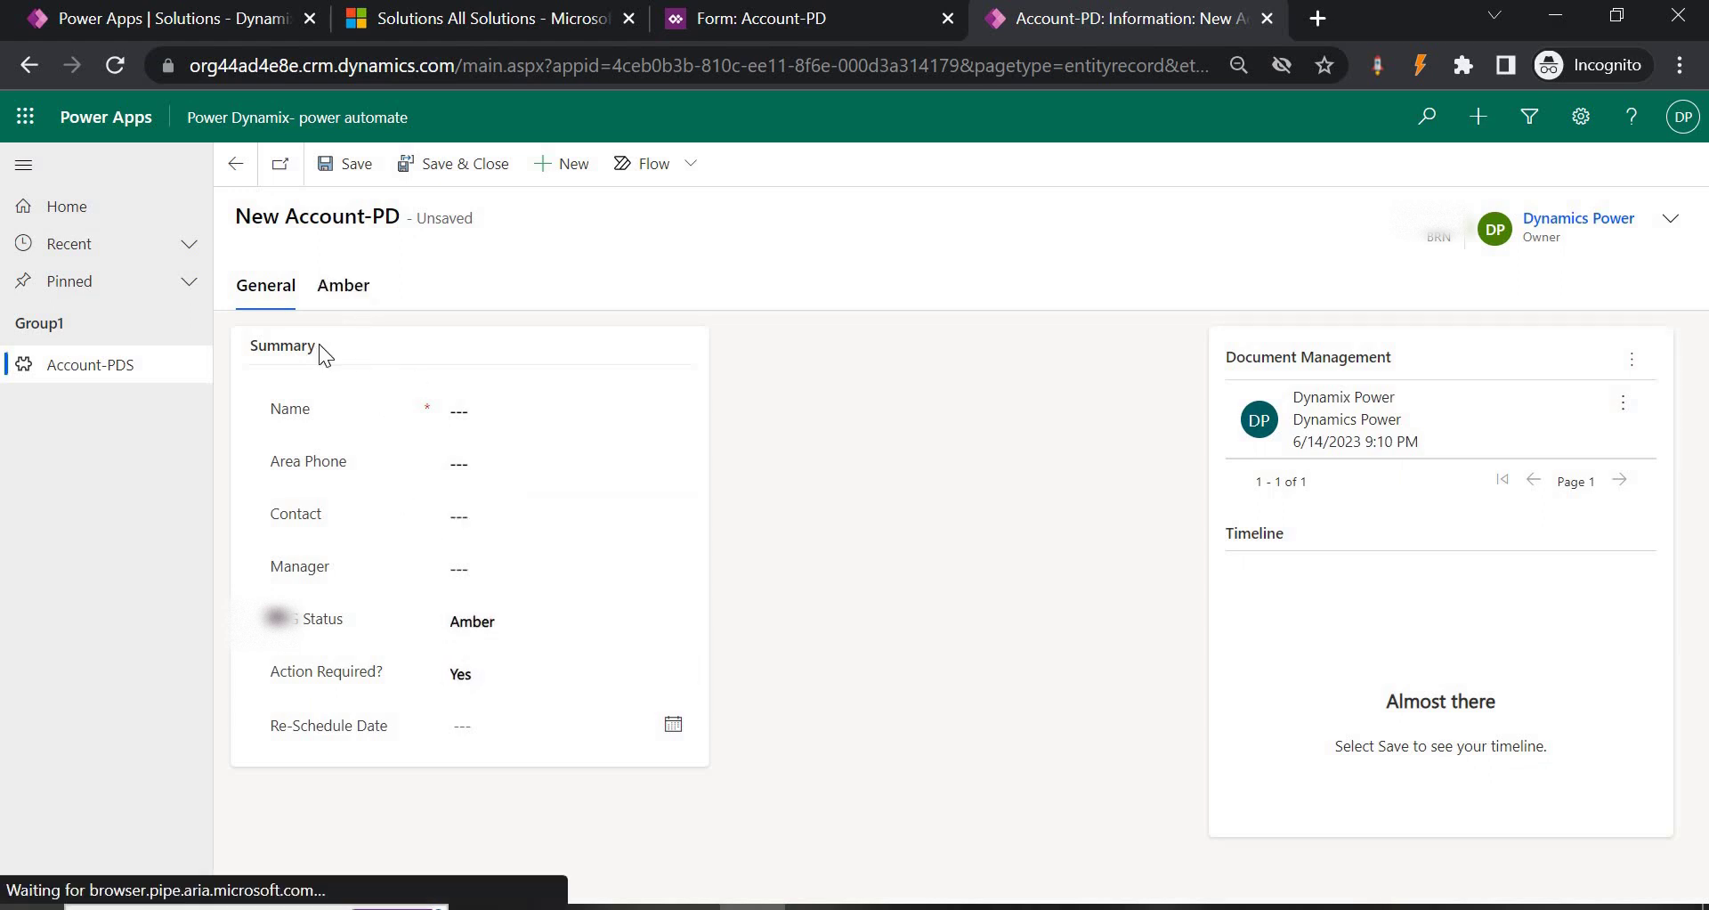
click(343, 286)
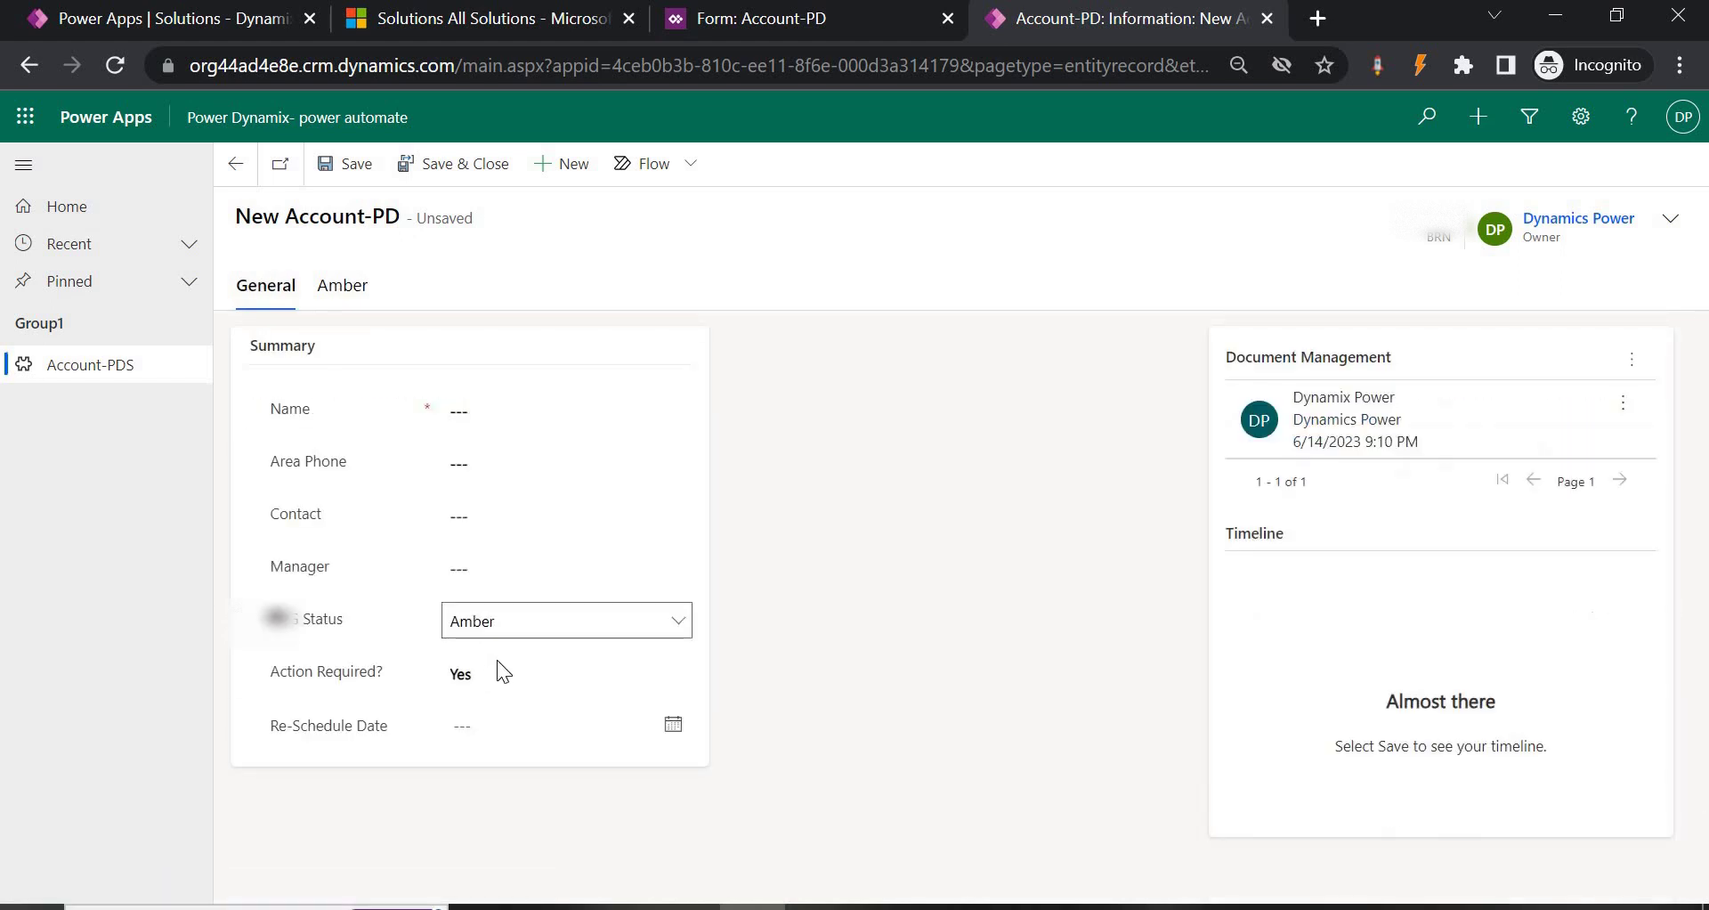
click(498, 628)
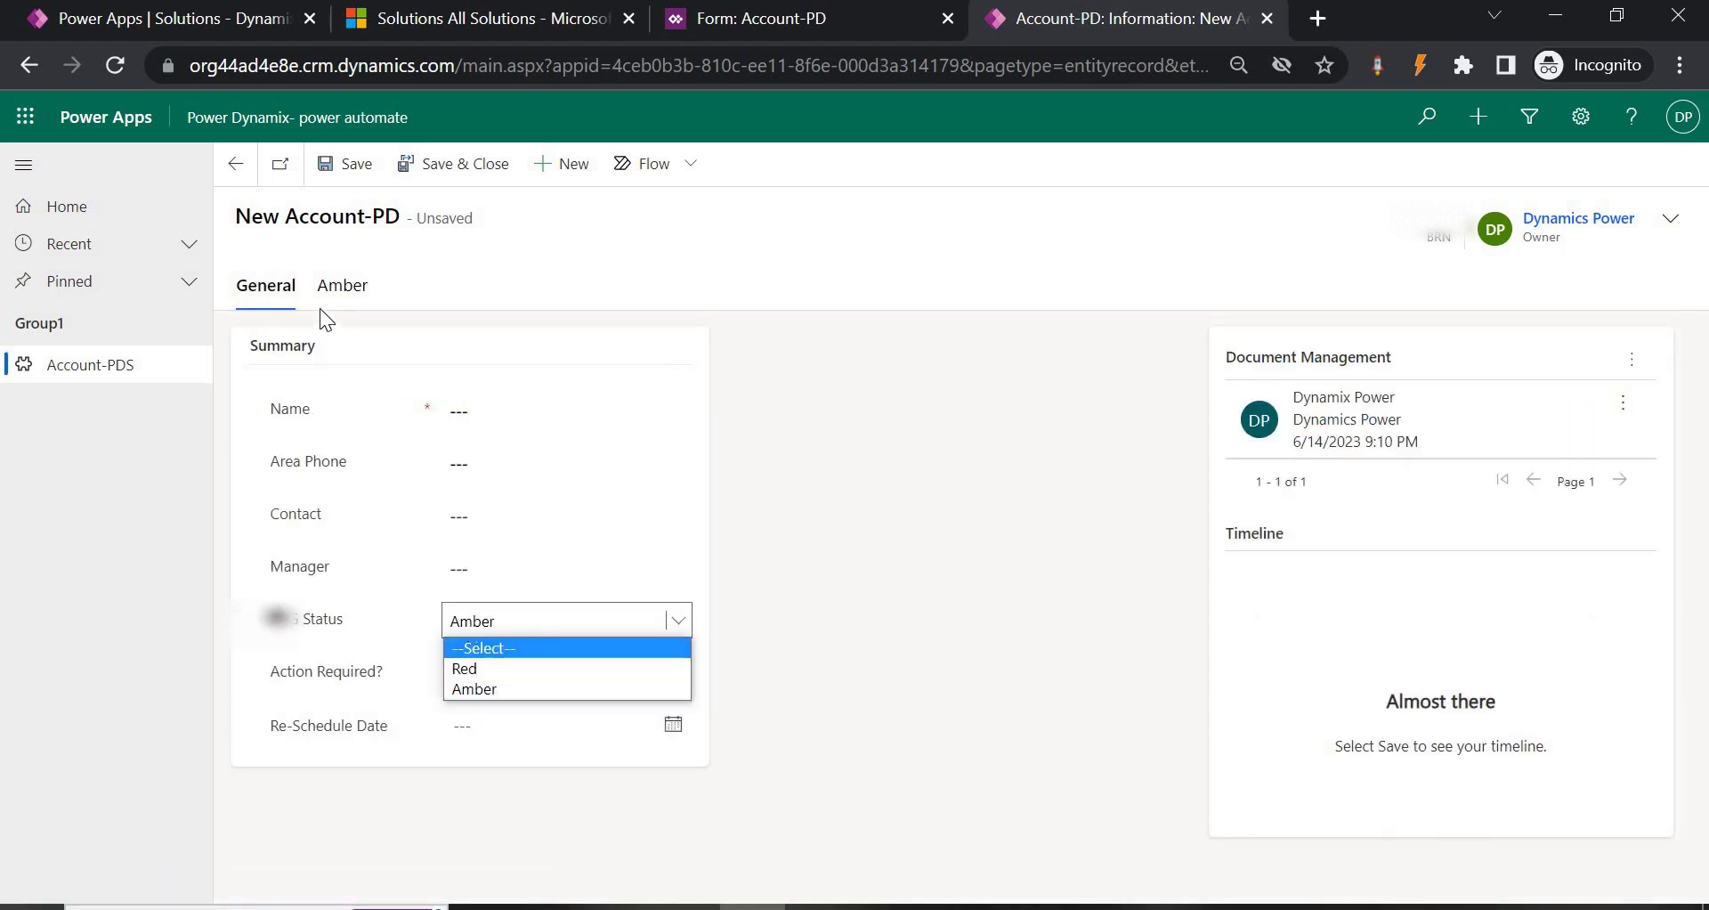
click(483, 647)
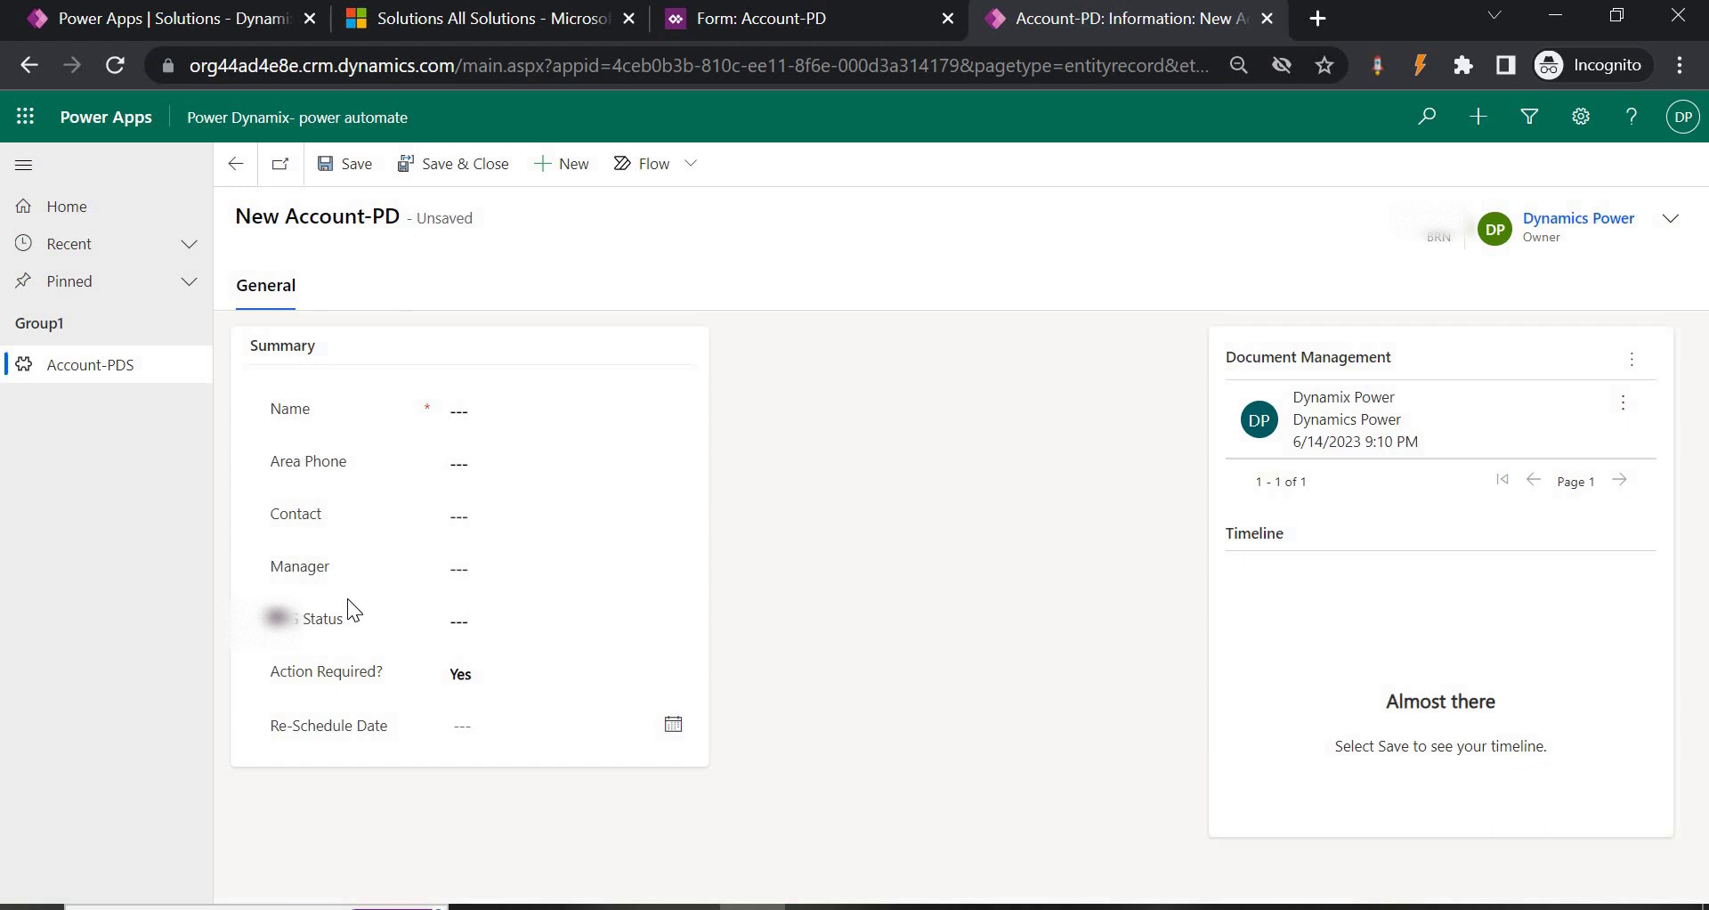
Open the Dynamix Power solution maximized and go to Entities > Account-PD > Business Rules.
click(456, 4)
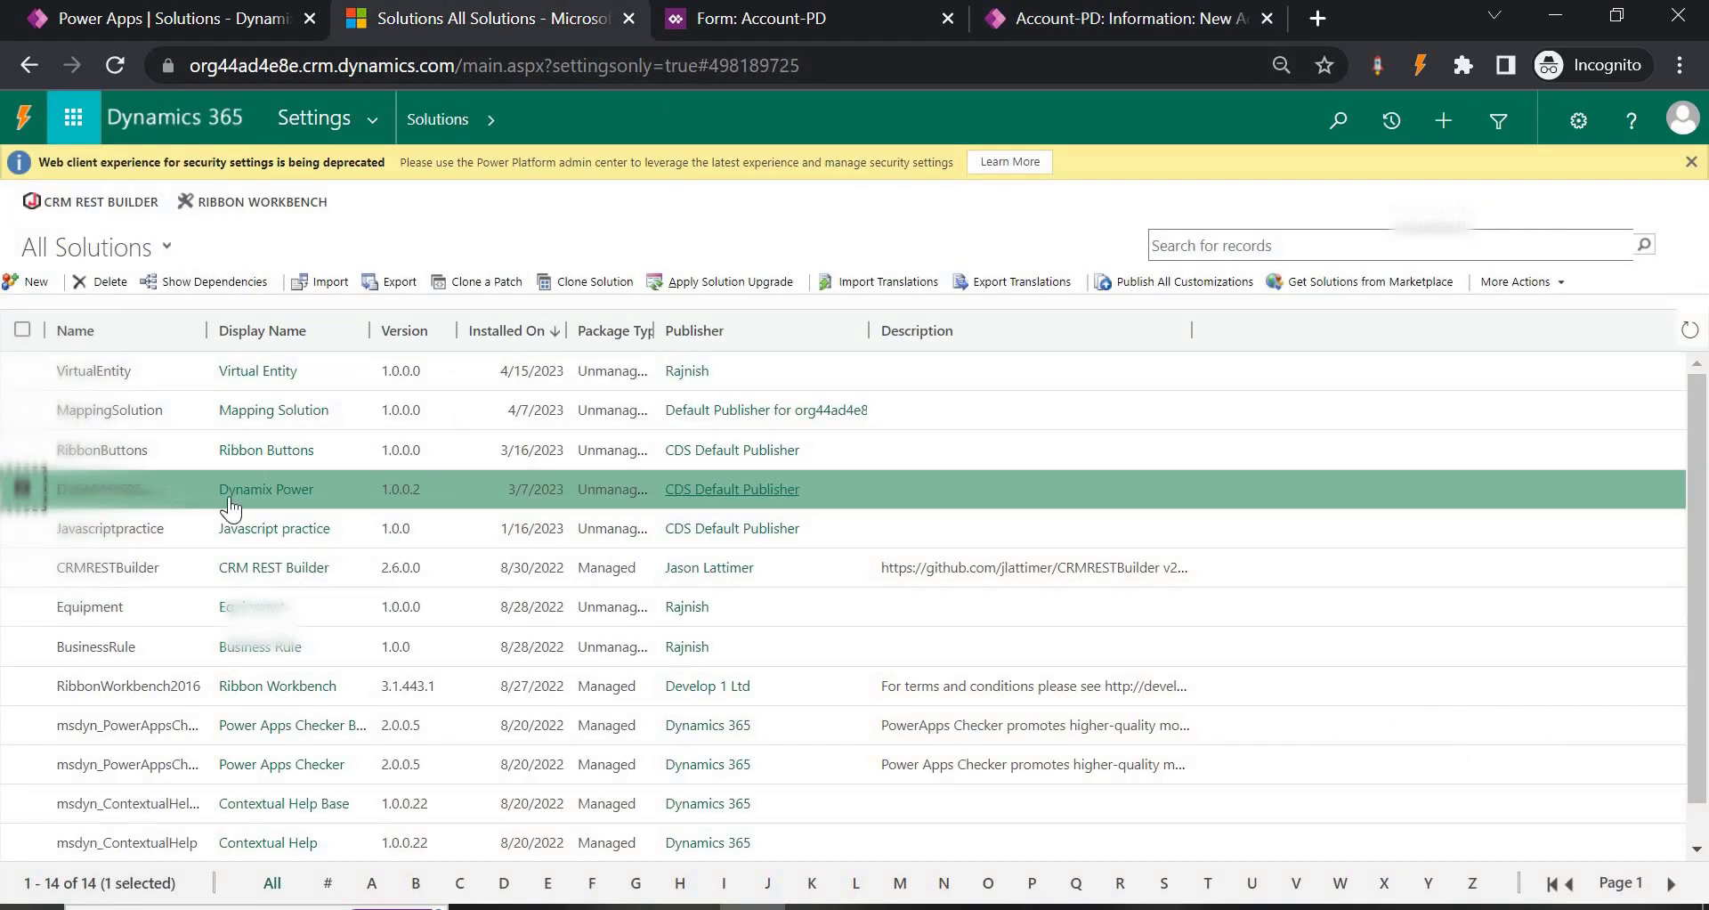
double_click(177, 495)
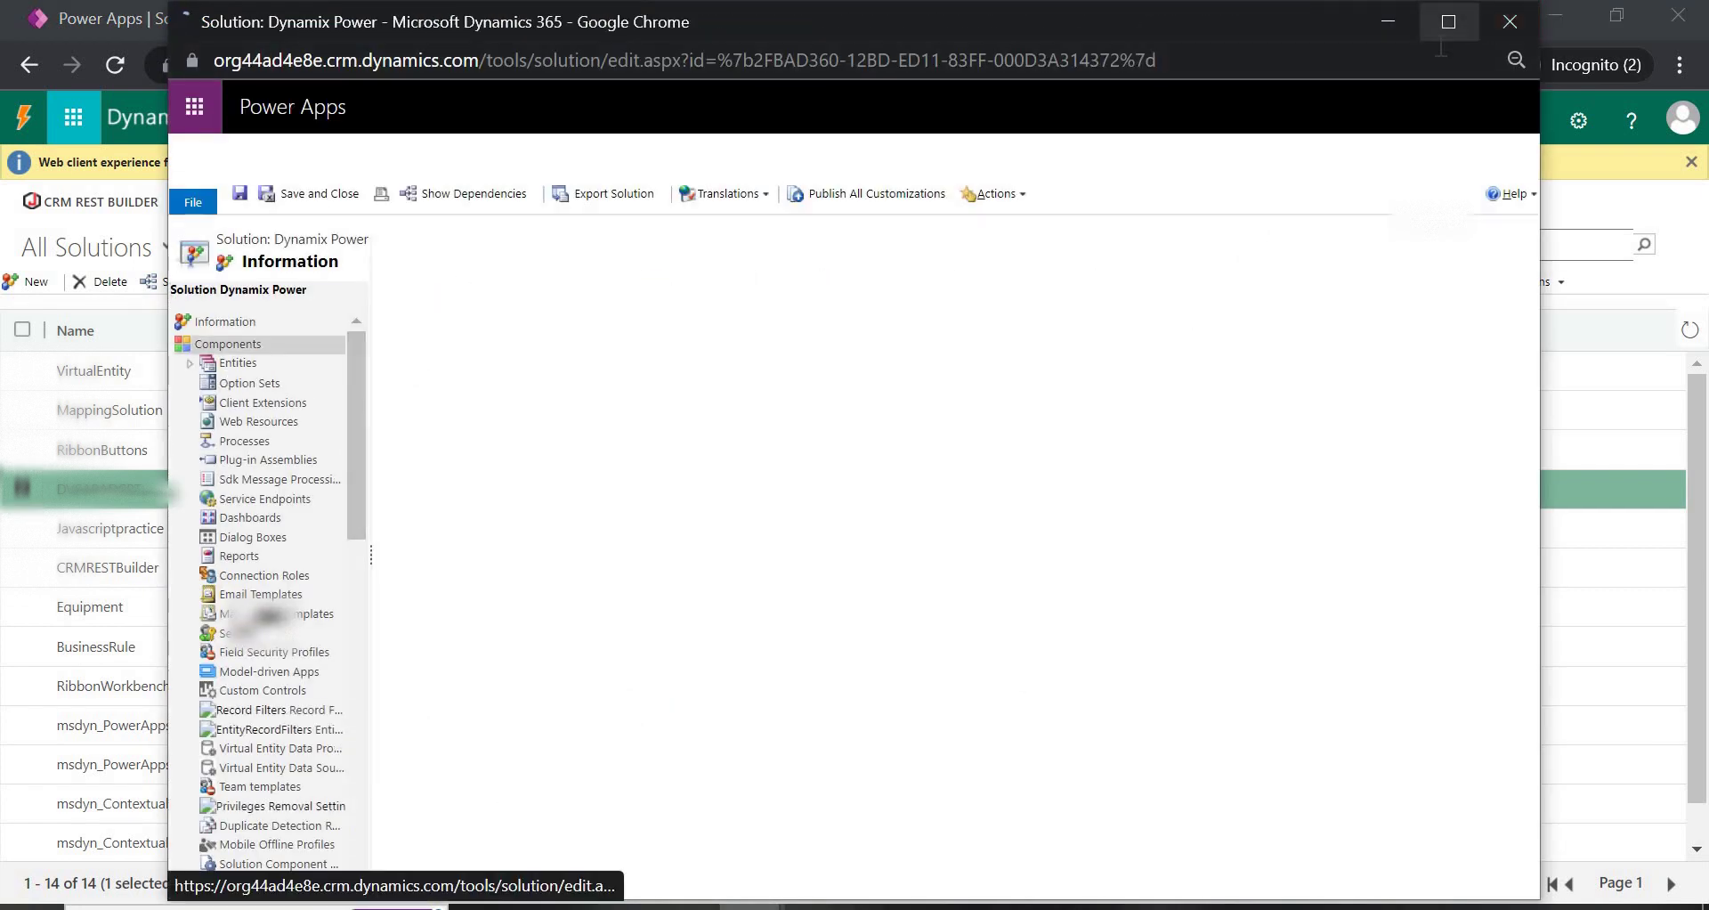
click(1449, 22)
click(20, 353)
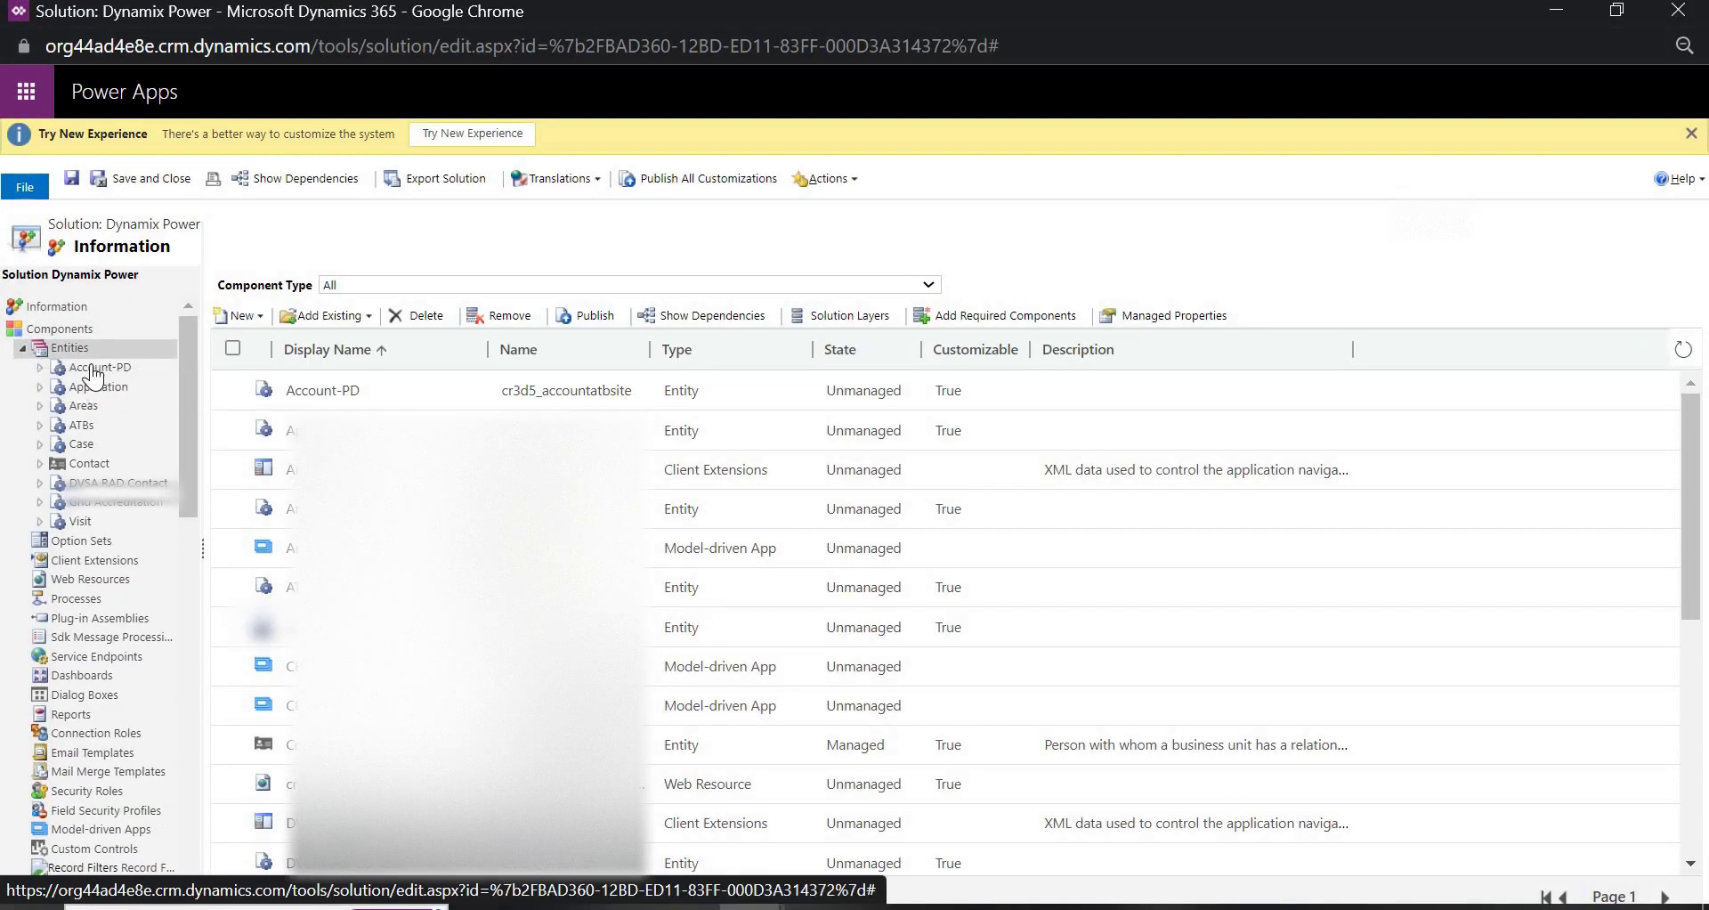
click(39, 368)
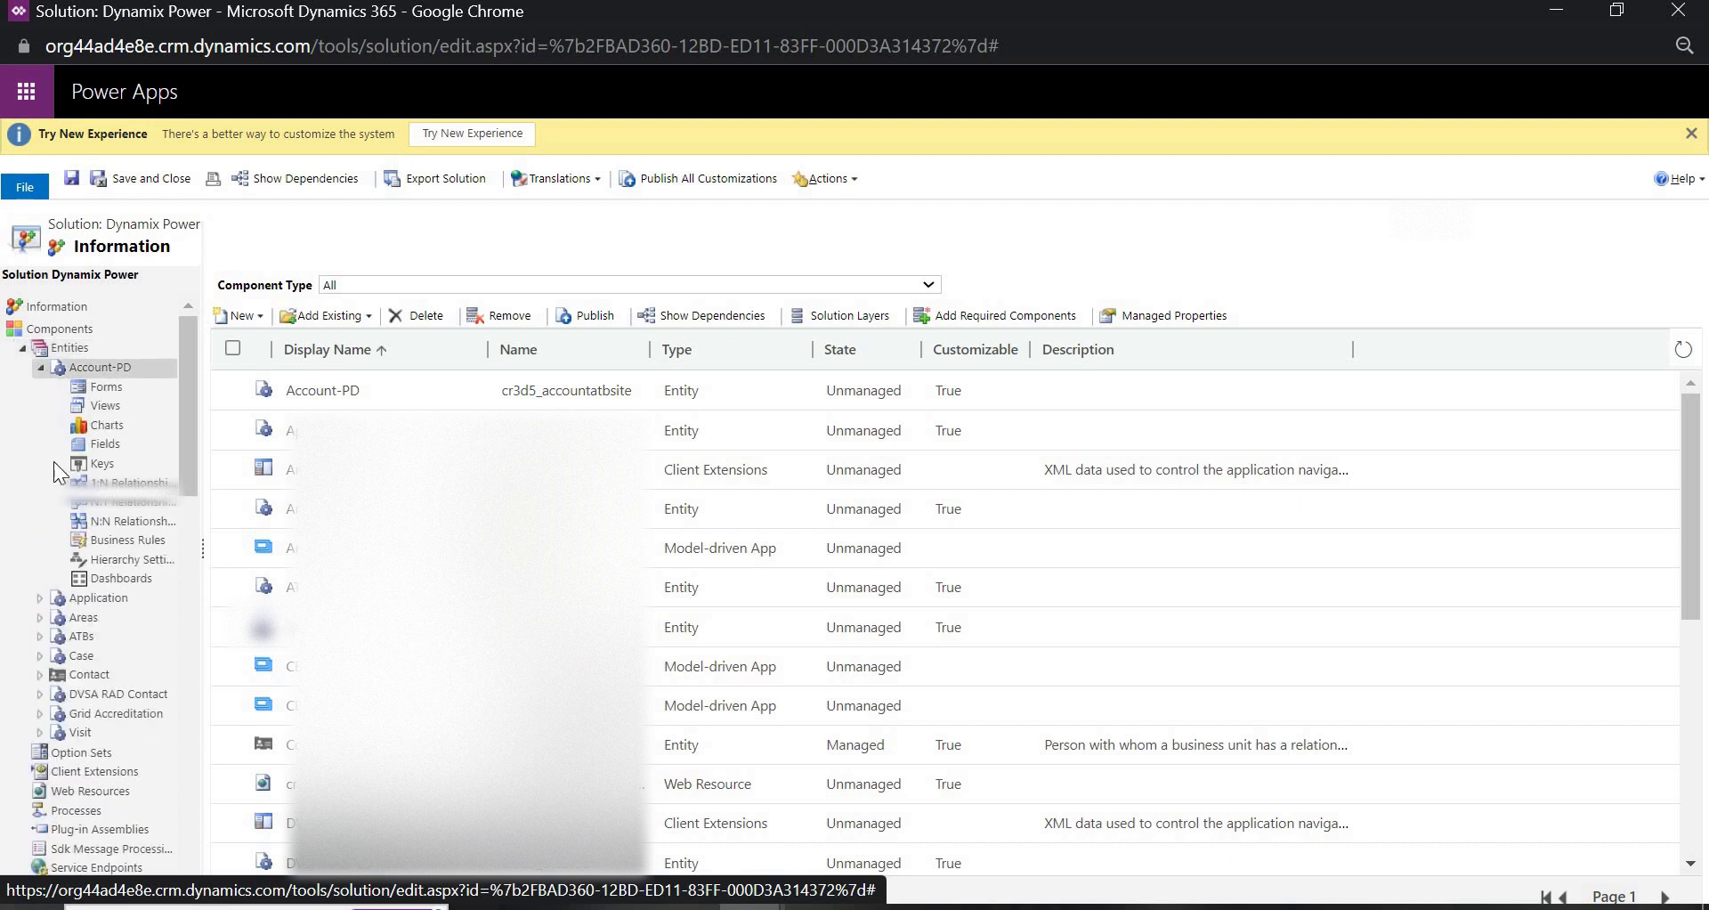
click(127, 540)
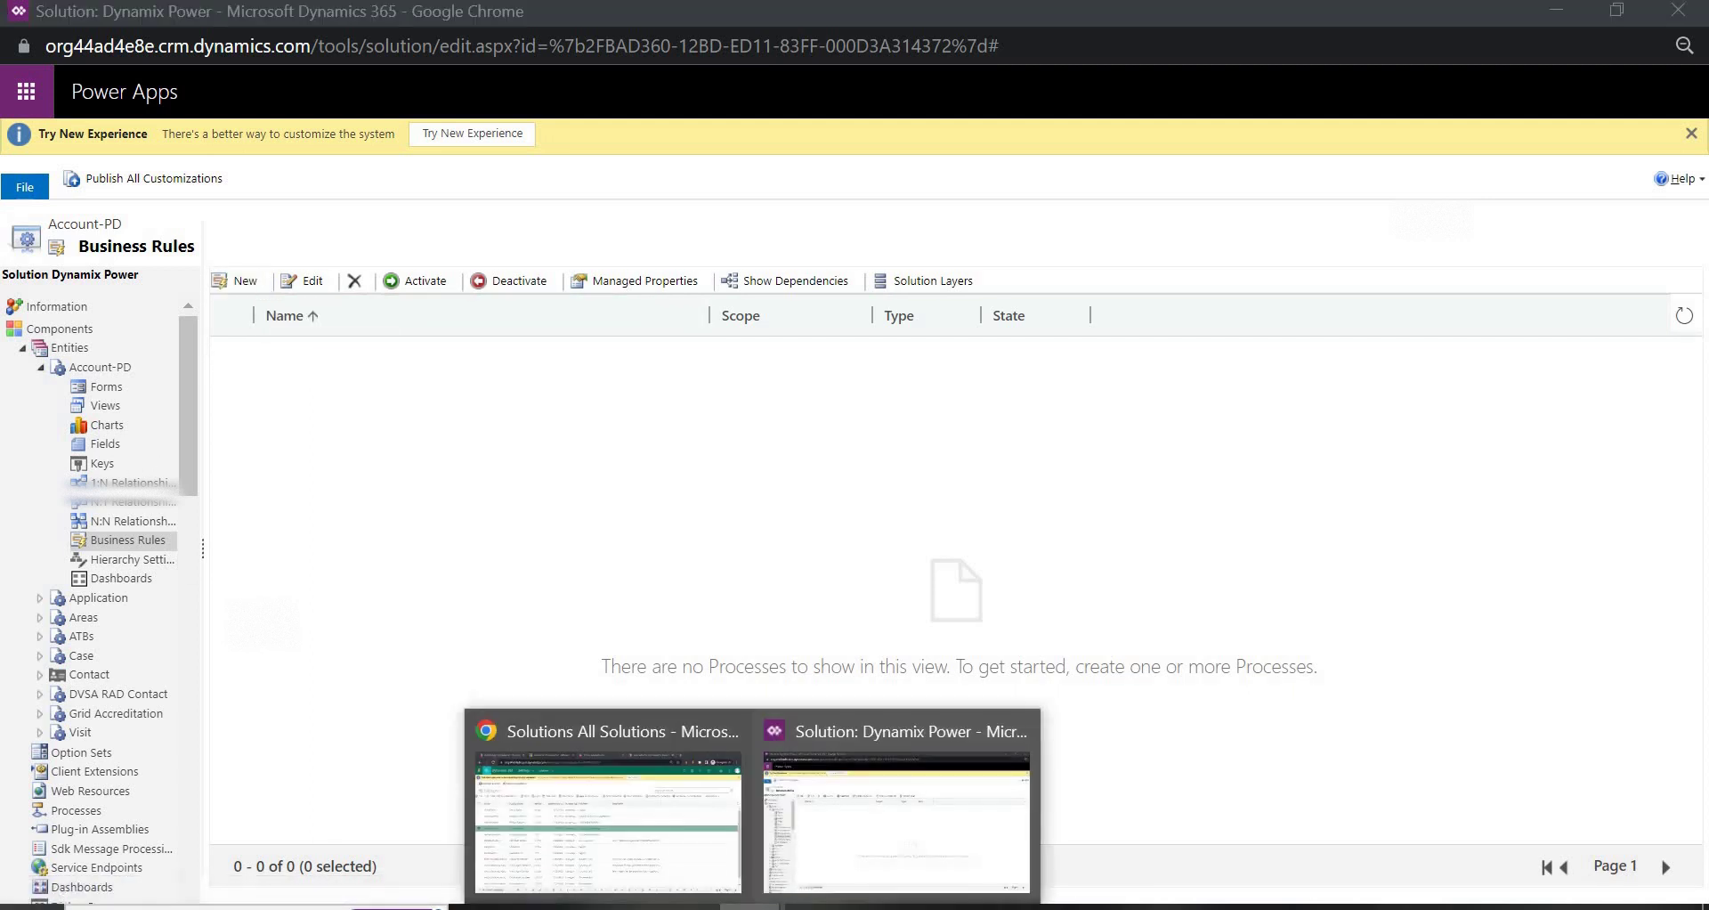
Check the form's business rules explorer, then create a new Account-PD business rule from the solution.
click(664, 785)
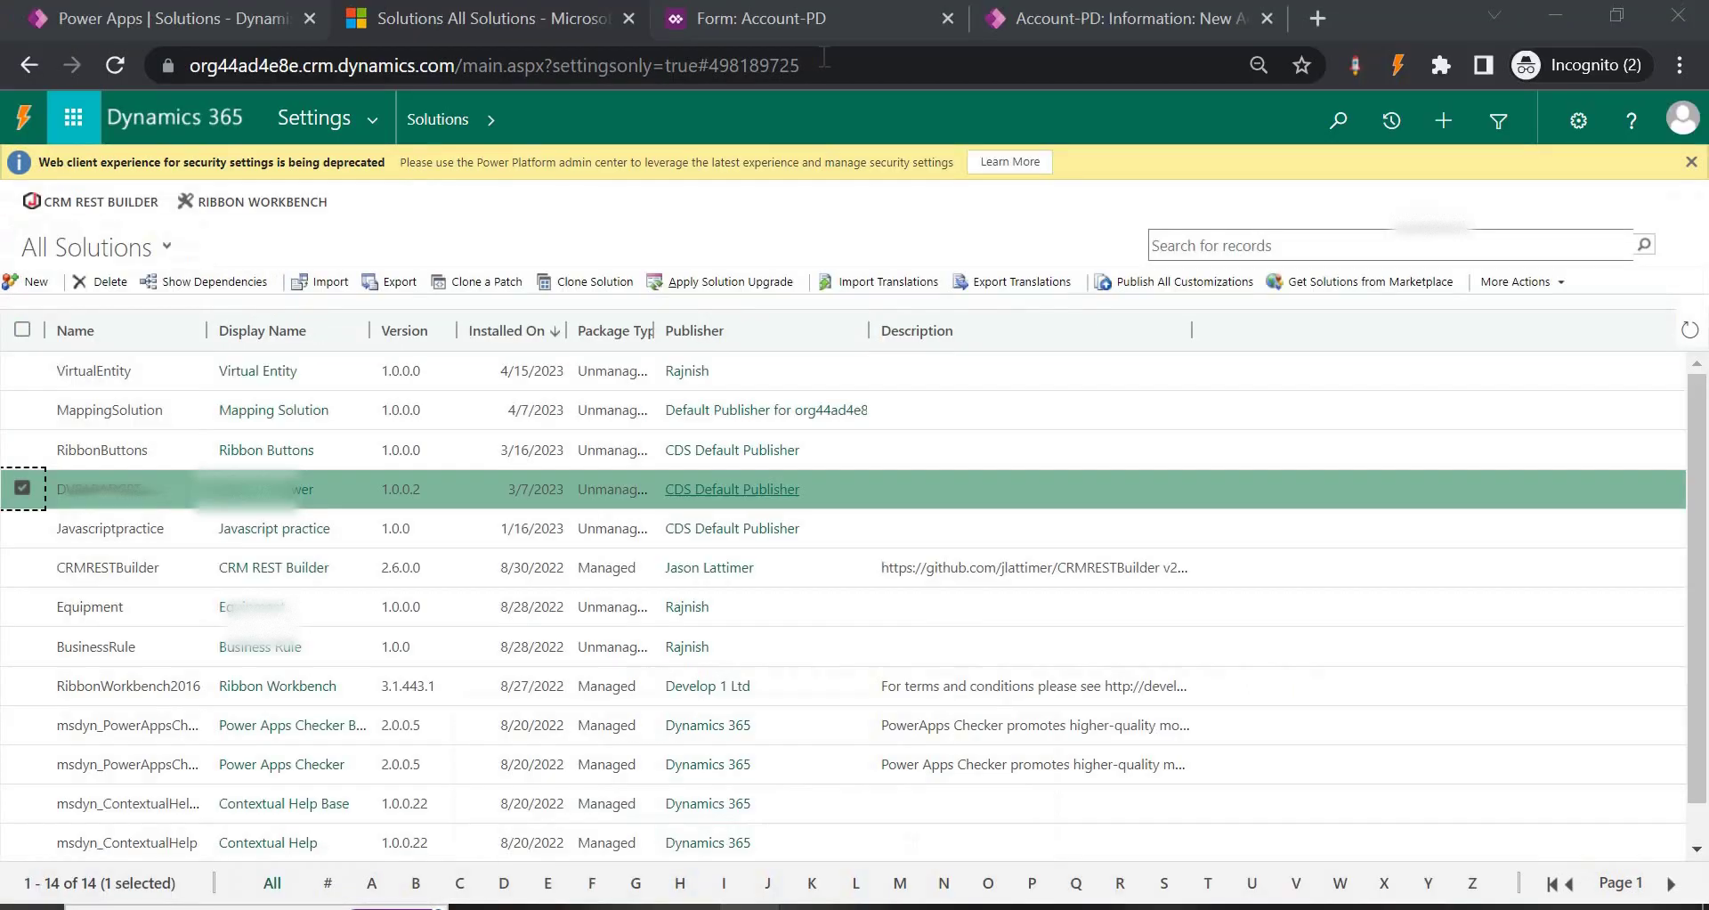
click(767, 12)
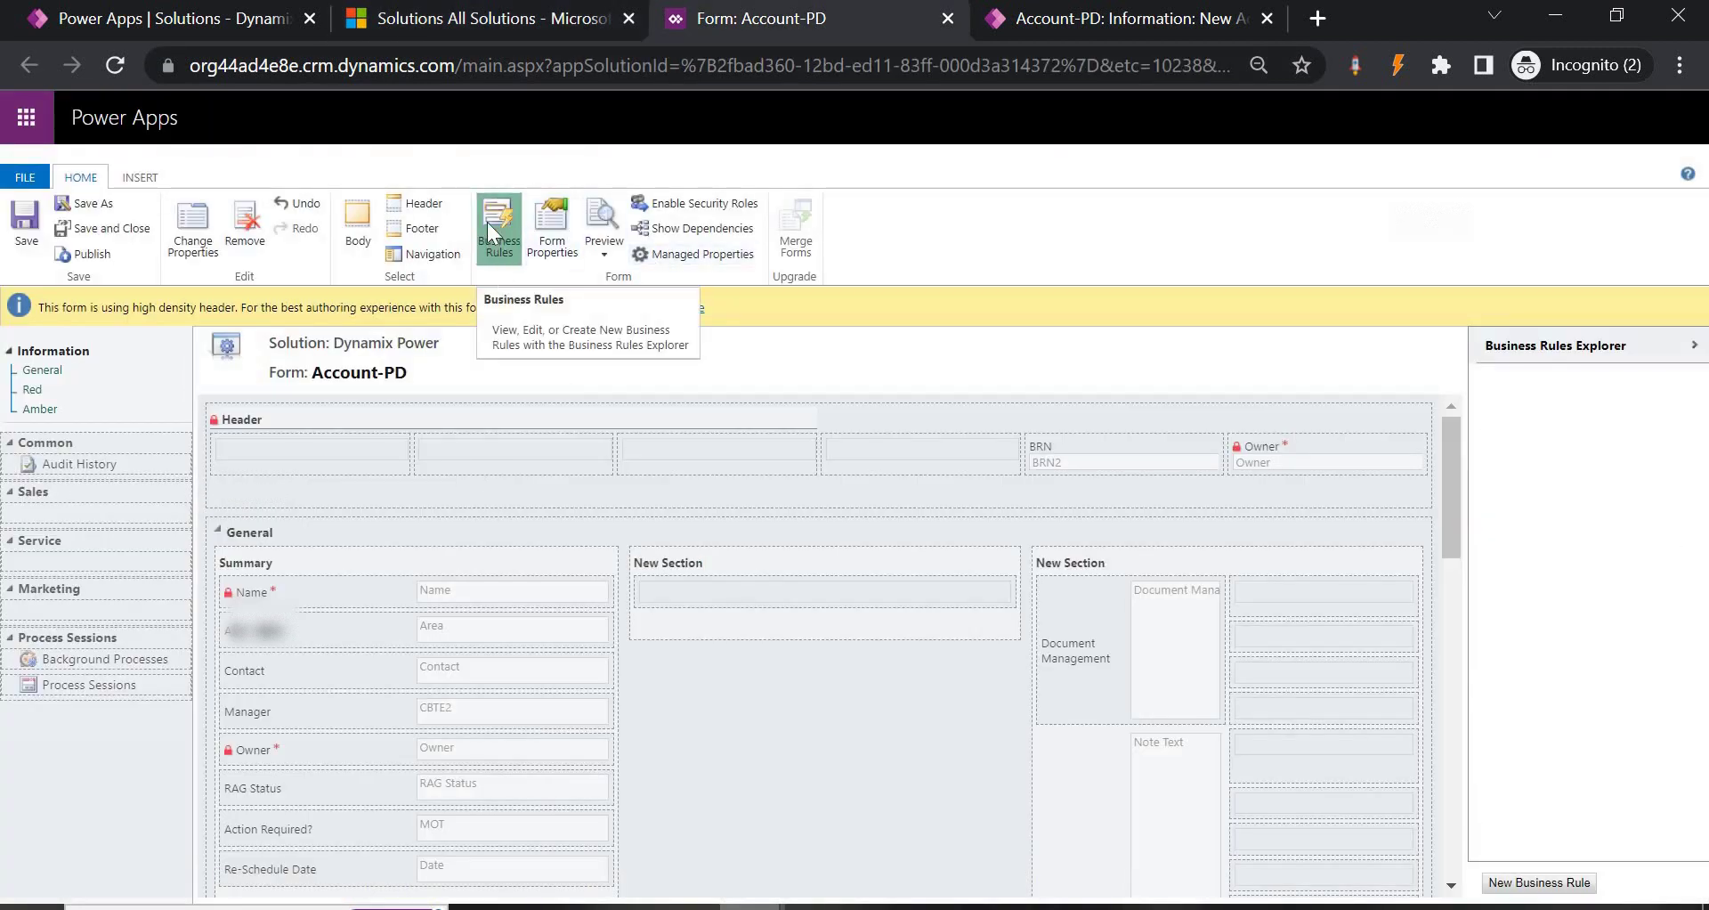
click(494, 251)
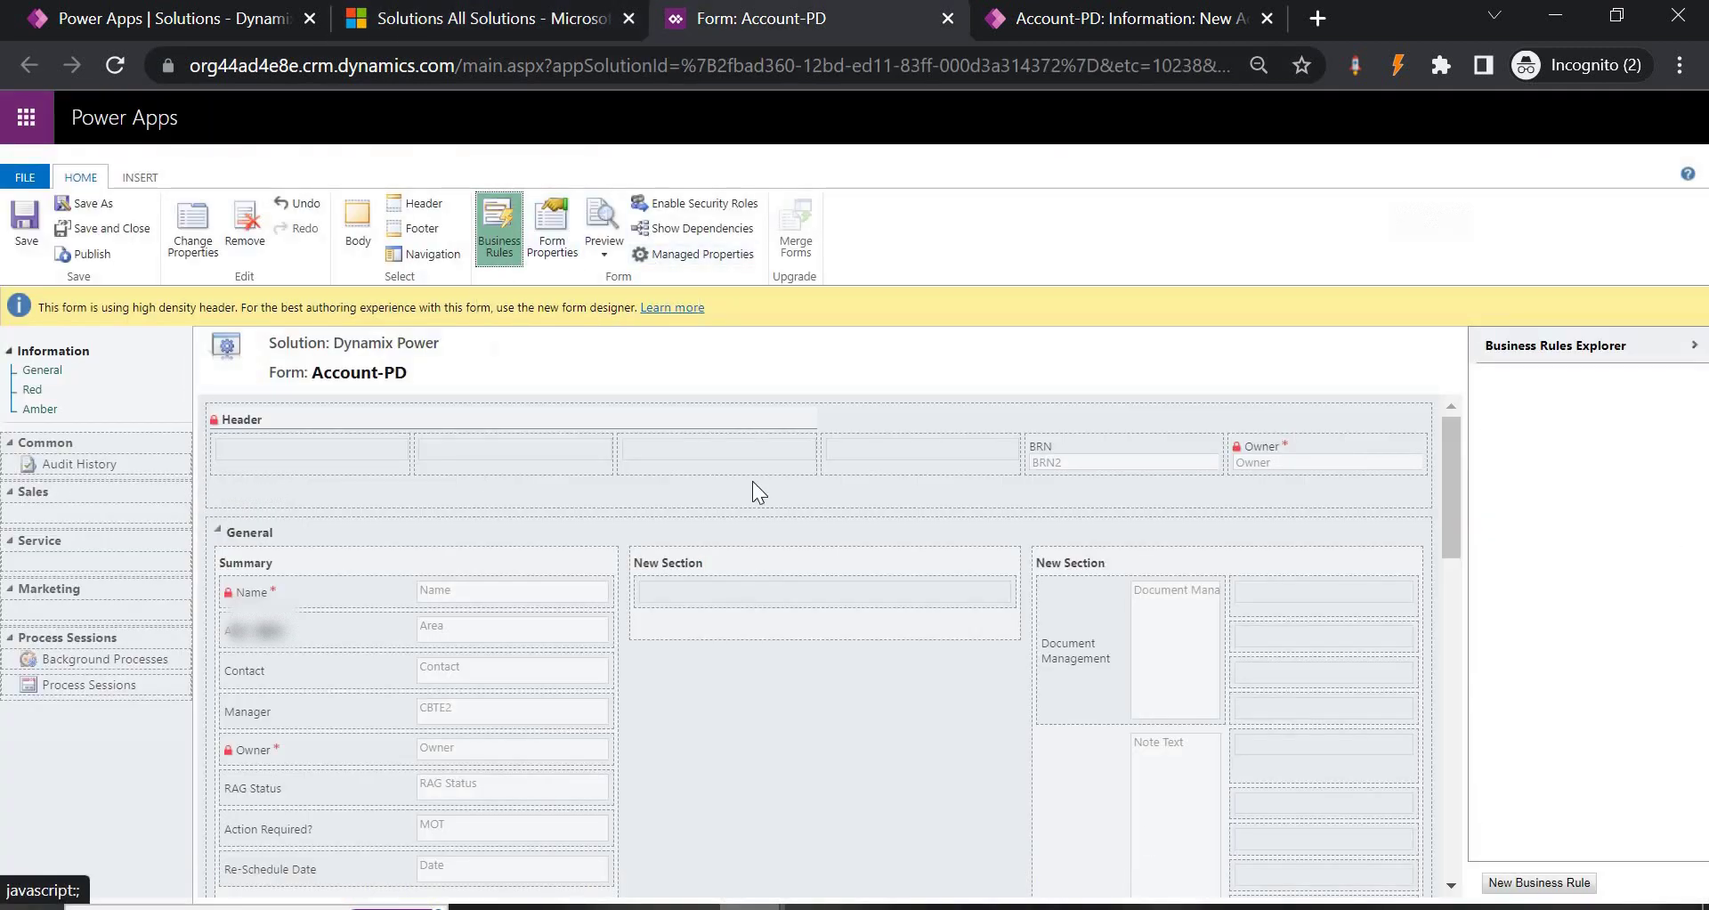
click(1526, 886)
mouse_move(801, 906)
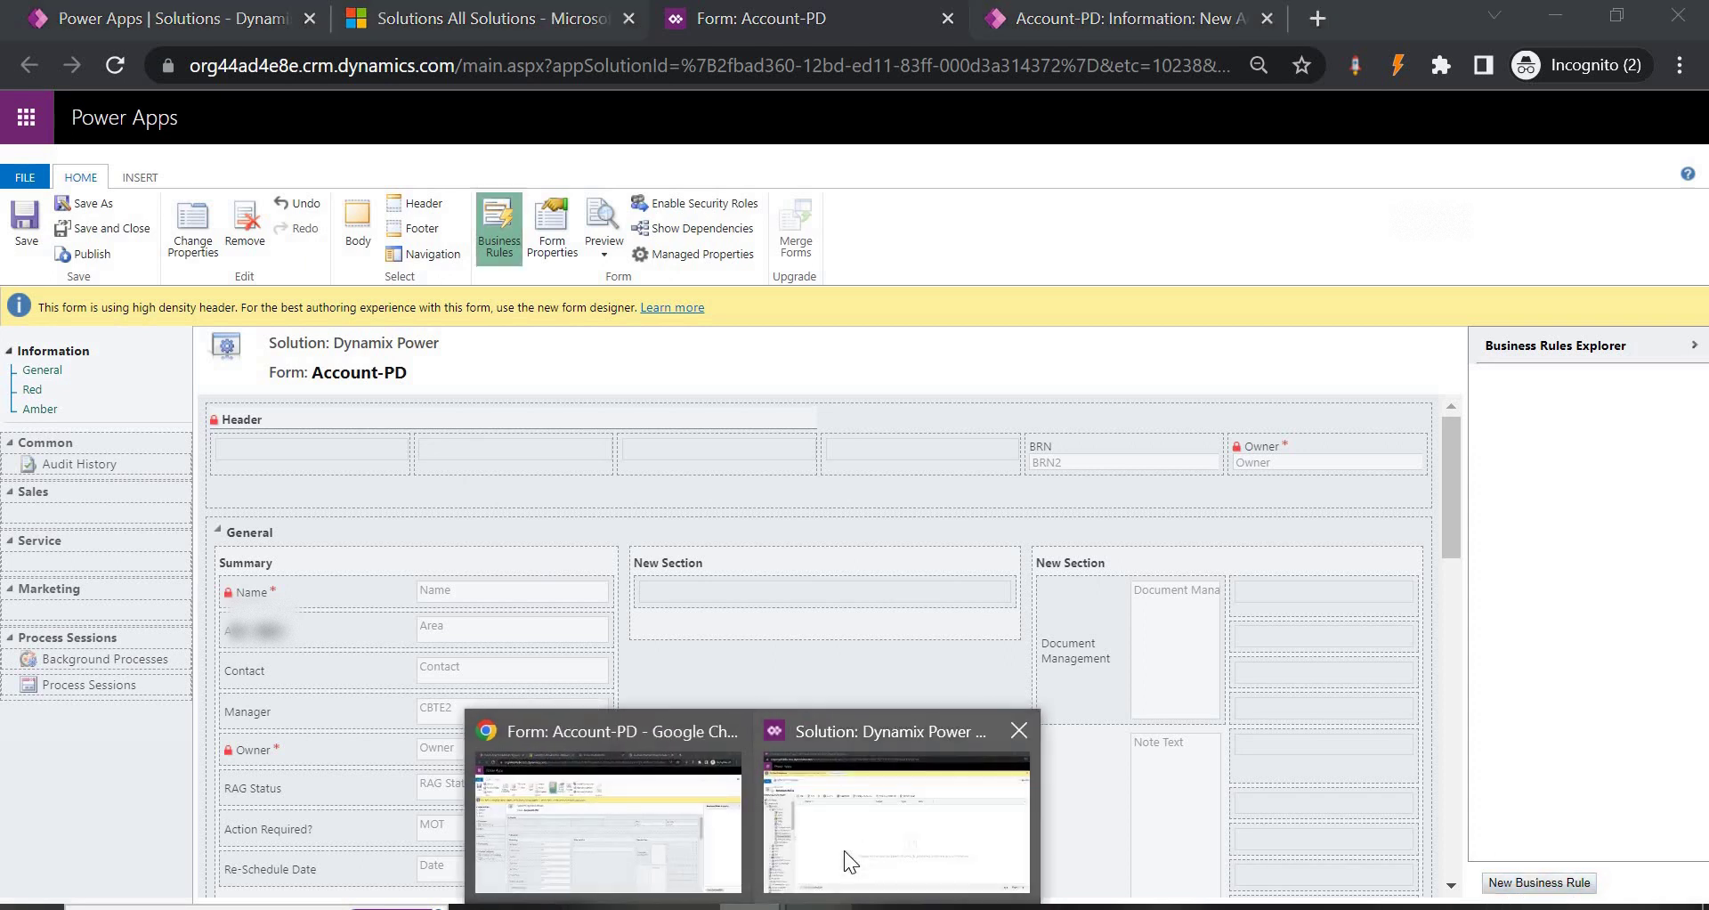
click(844, 851)
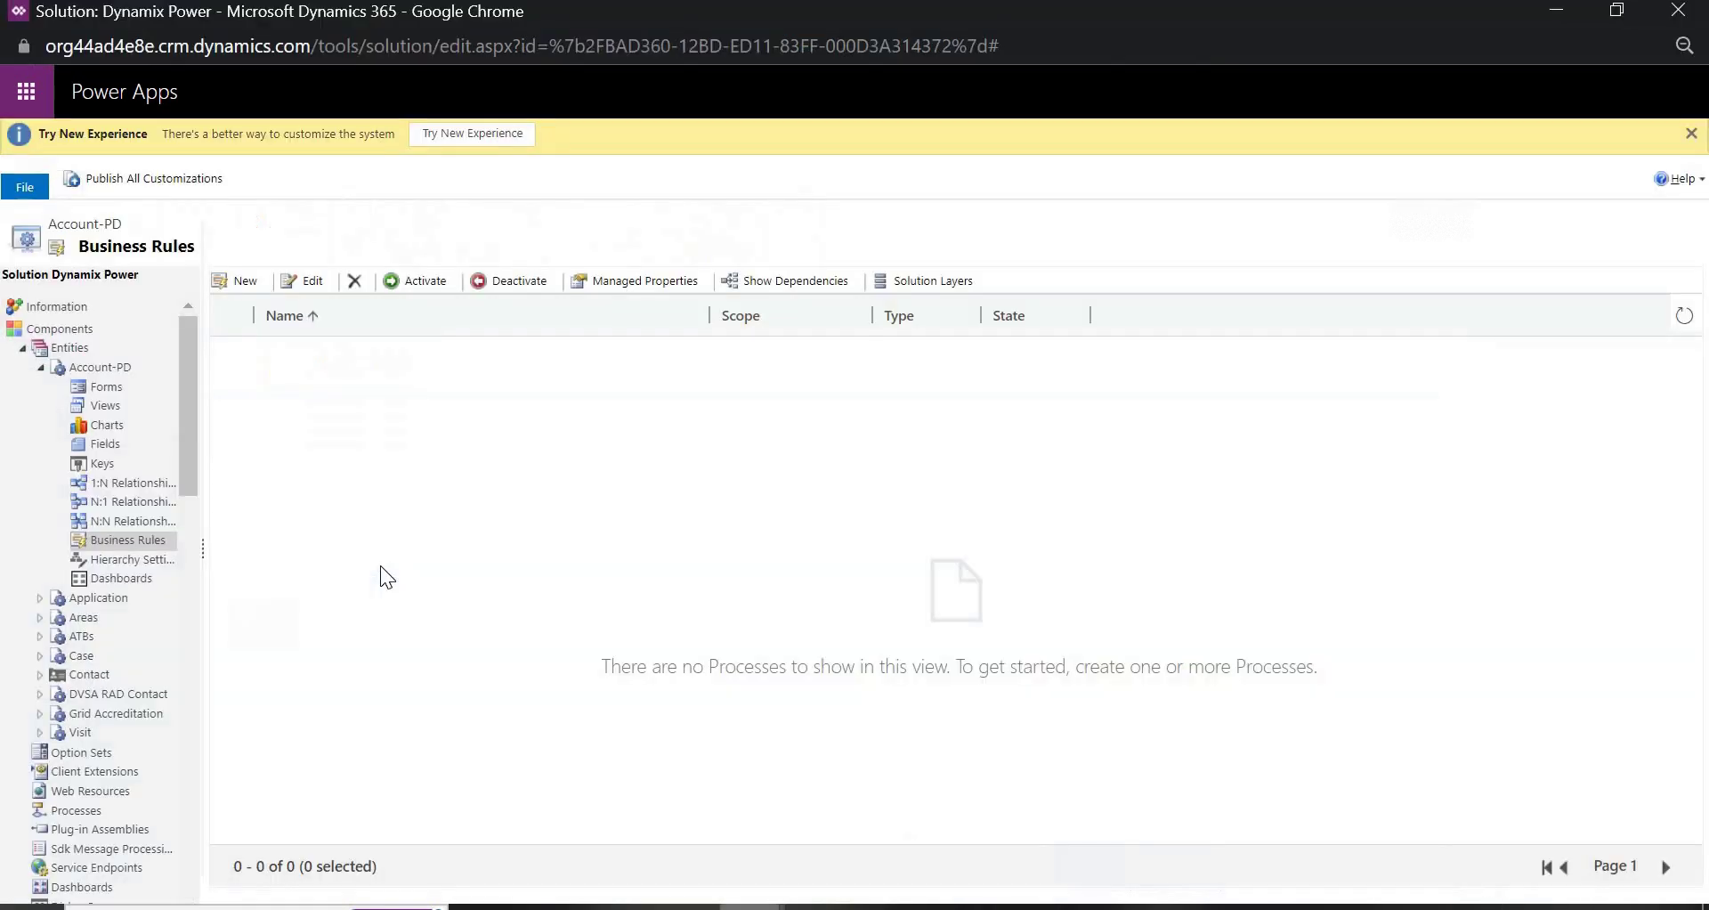
click(254, 281)
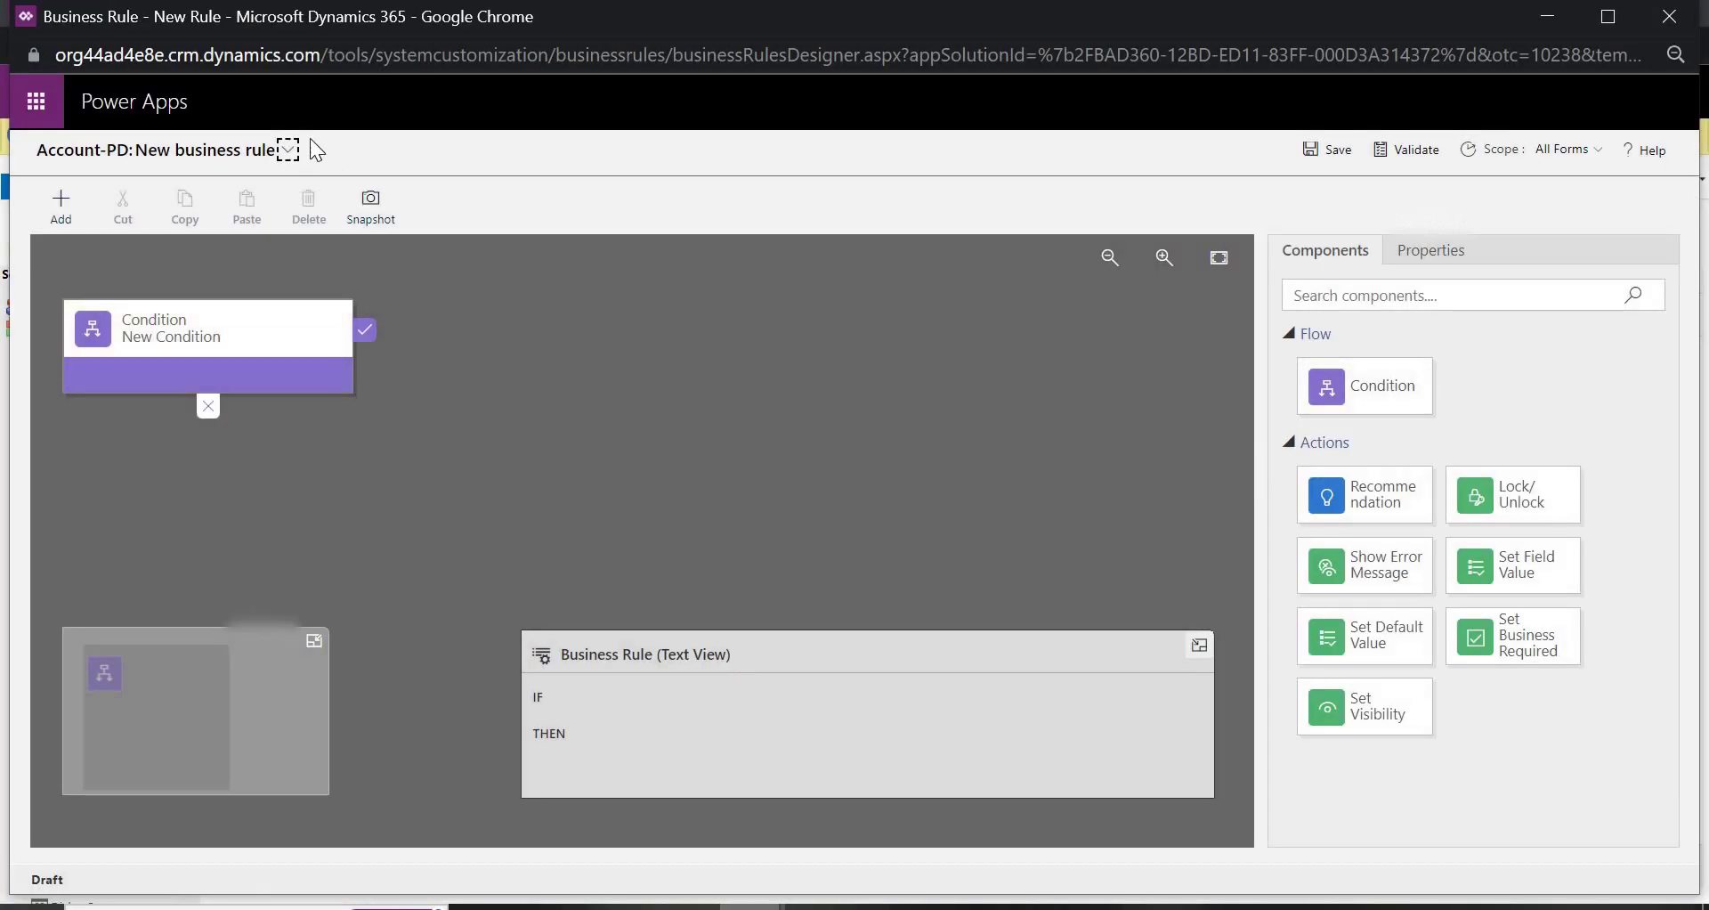
Replace 'New business rule' with the name 'ReSchedule Date field visibility, required and clear'.
click(289, 150)
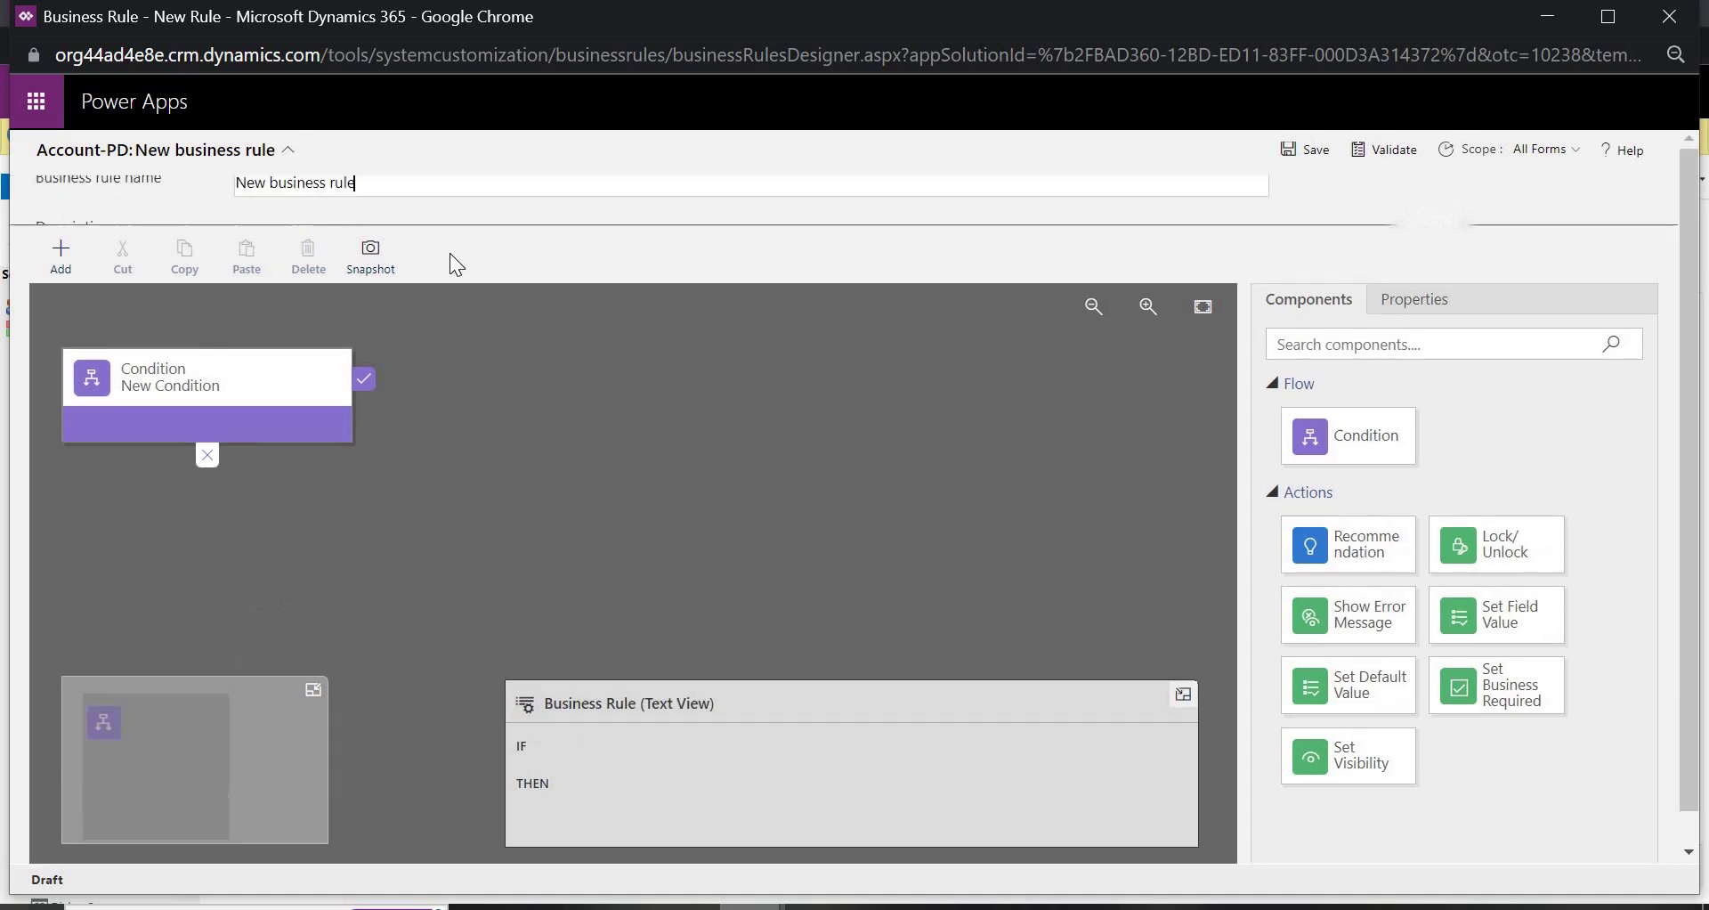
drag(401, 227, 223, 235)
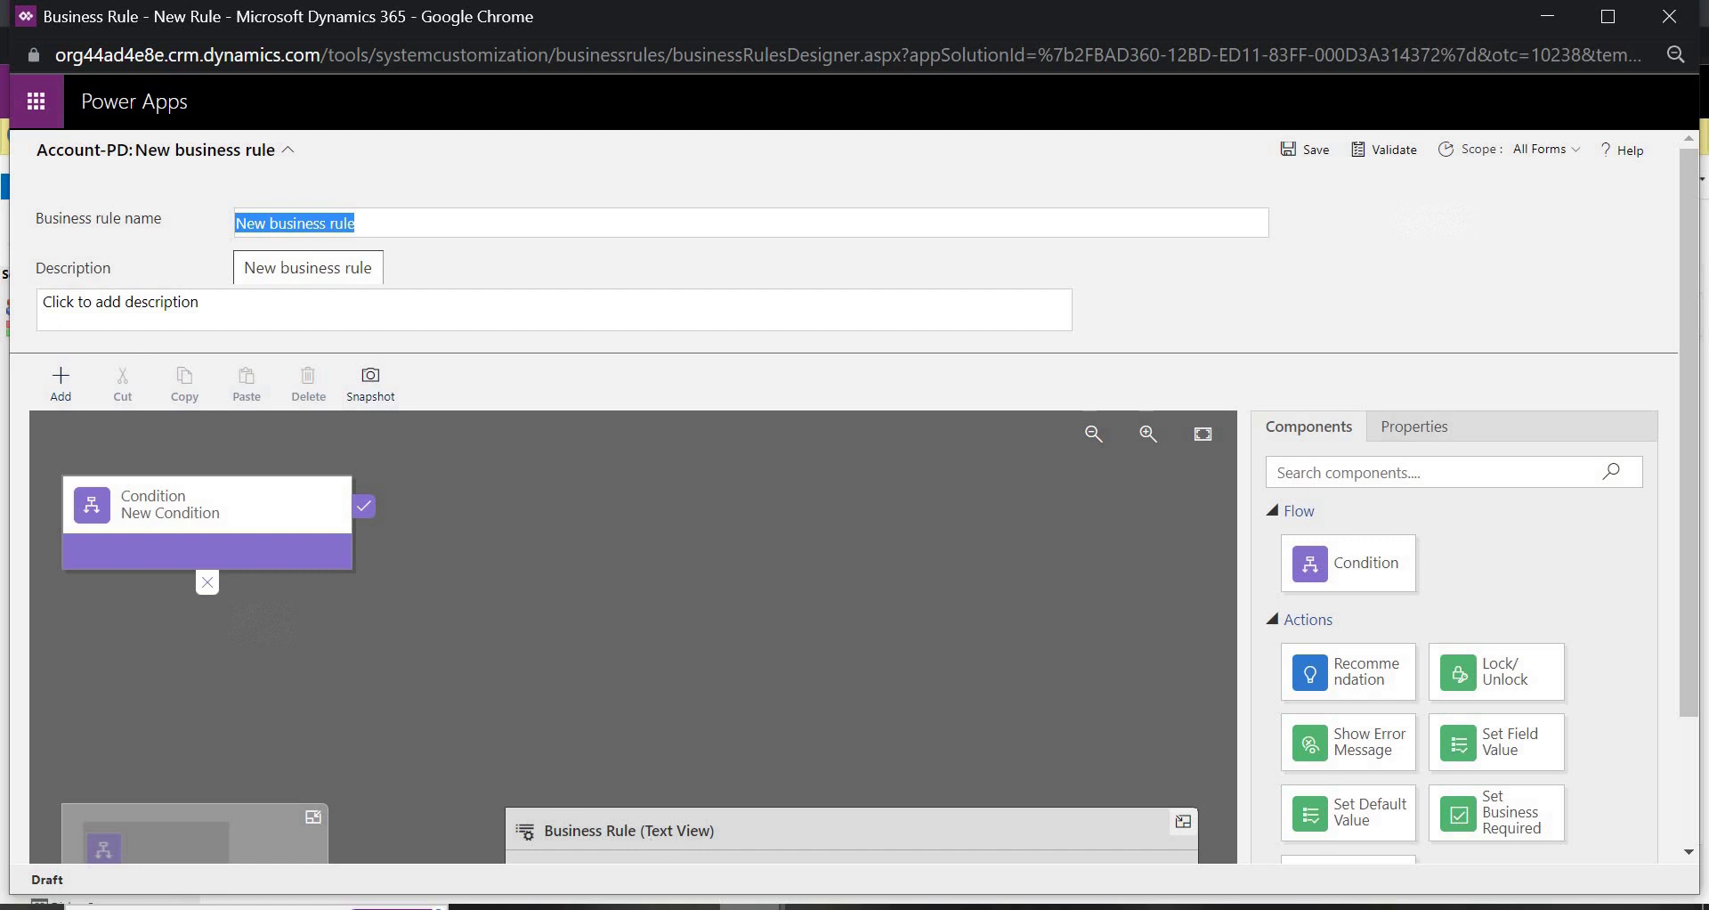
click(507, 803)
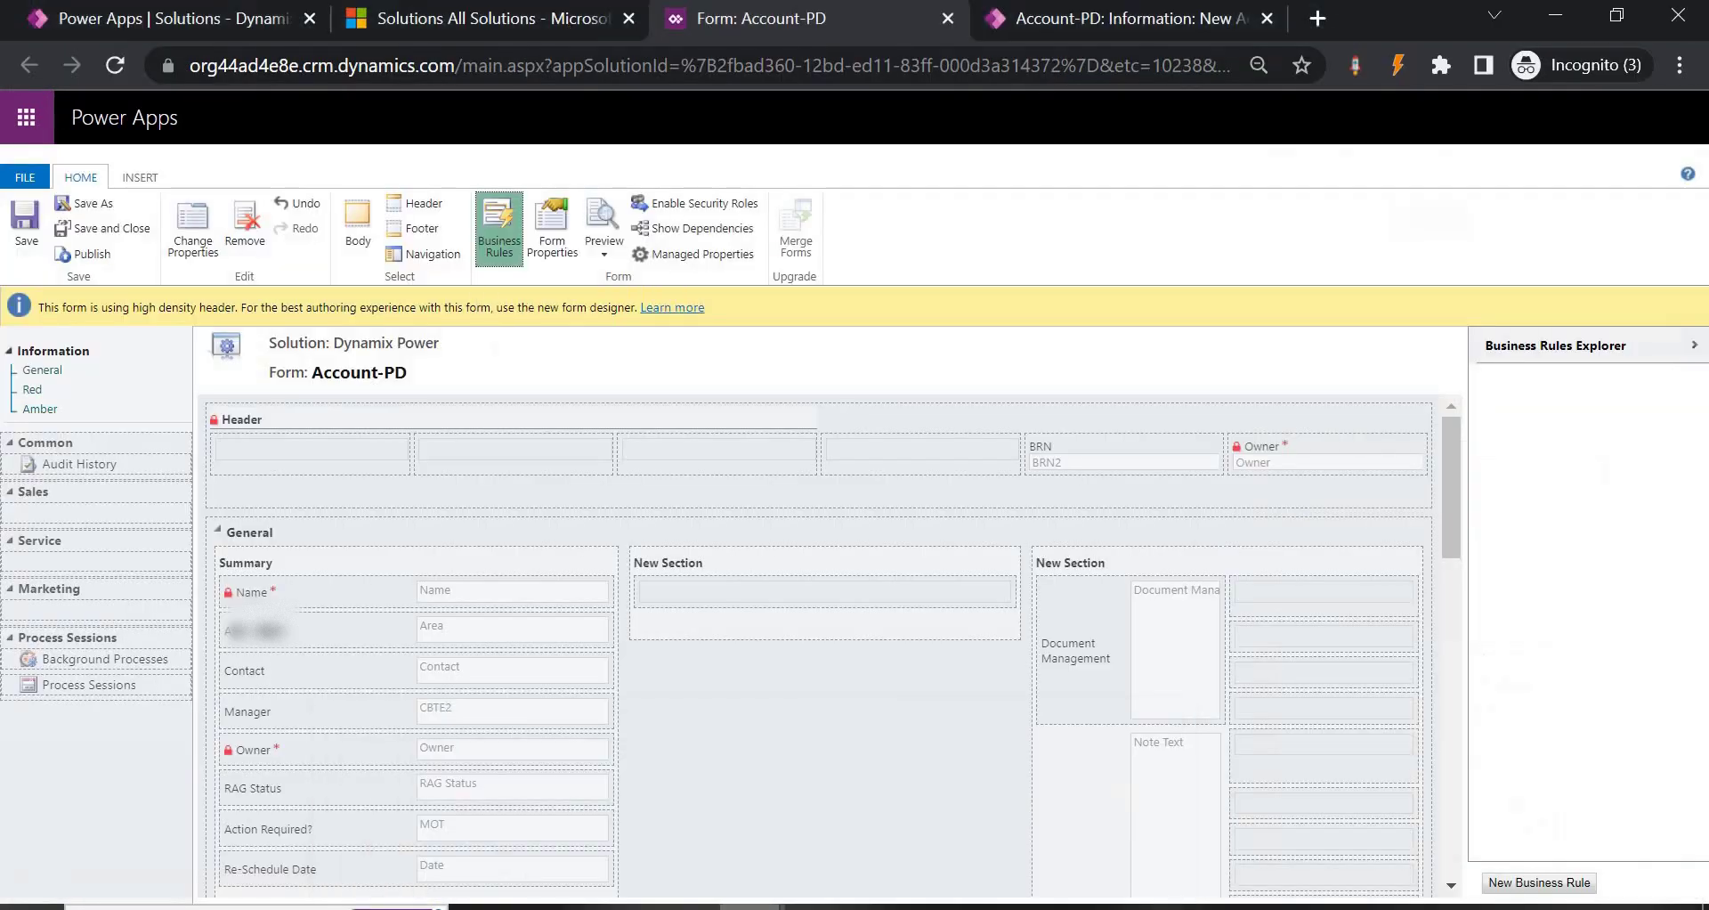
key(ctrl+Tab)
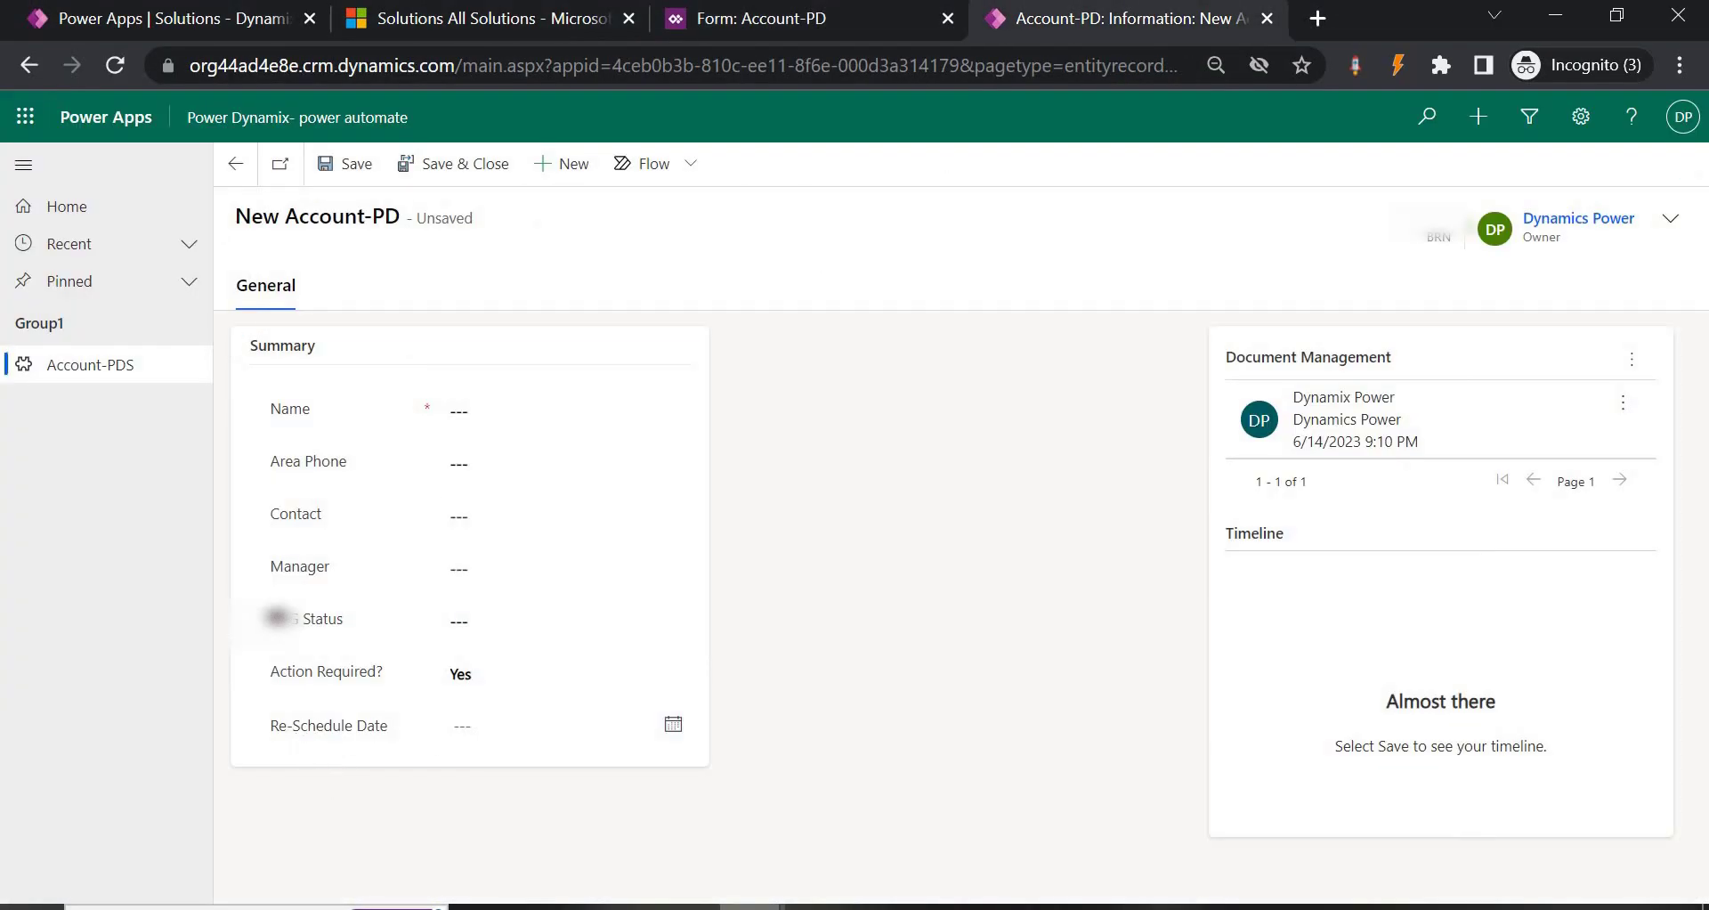
mouse_move(685, 907)
click(1040, 805)
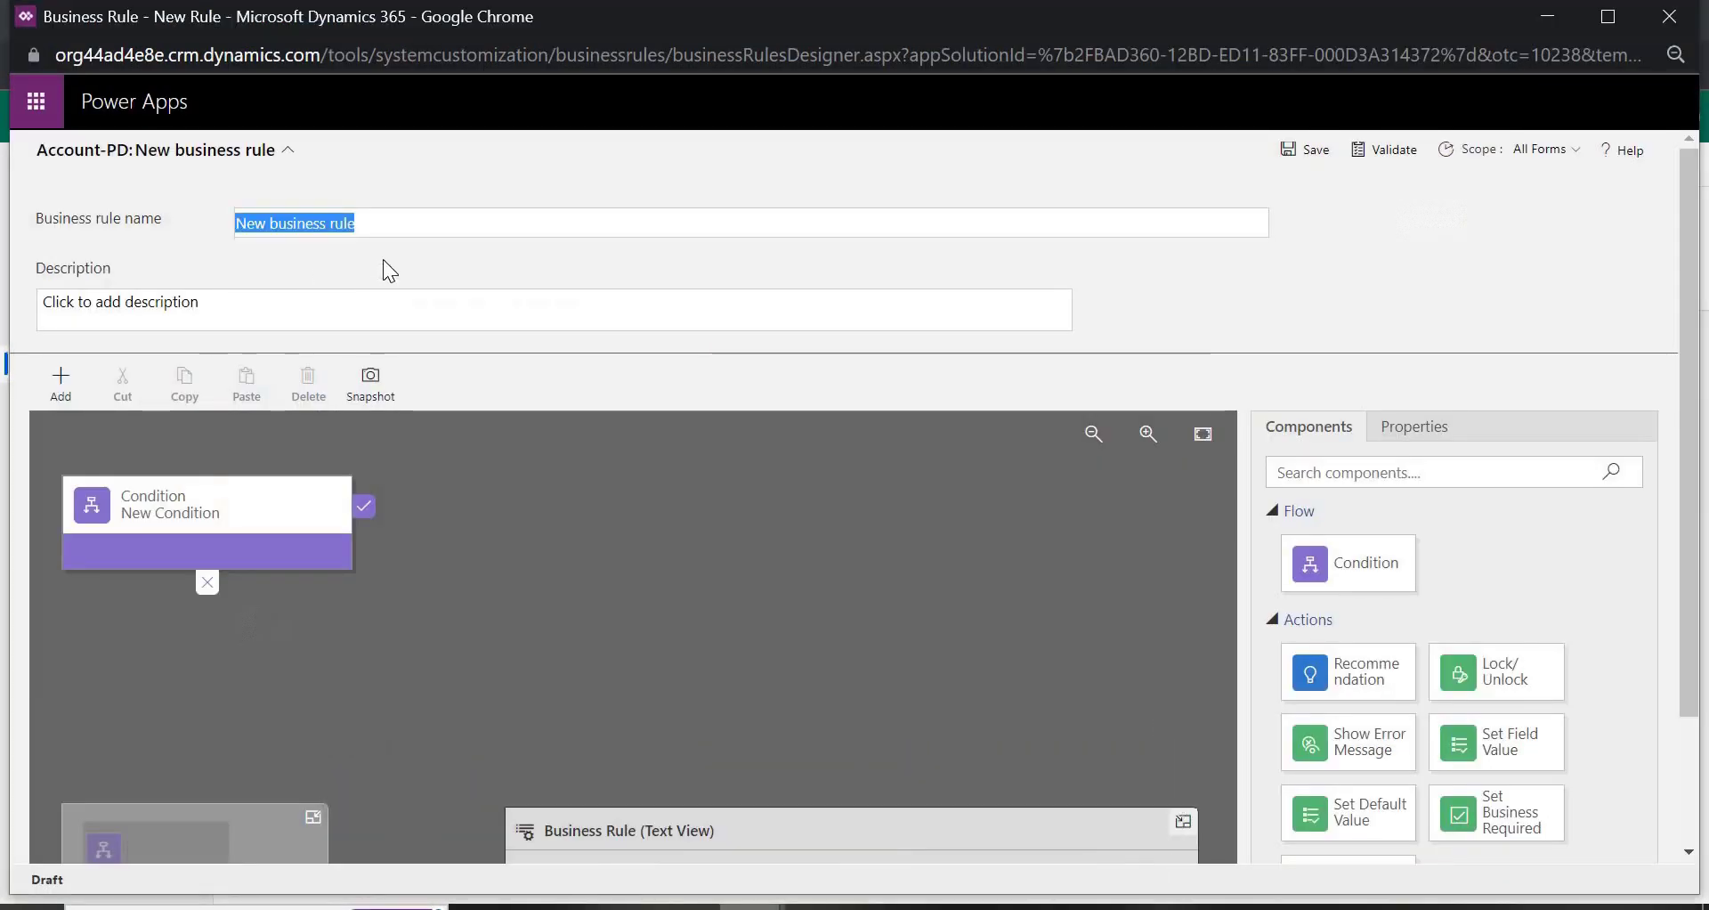
text(ReS)
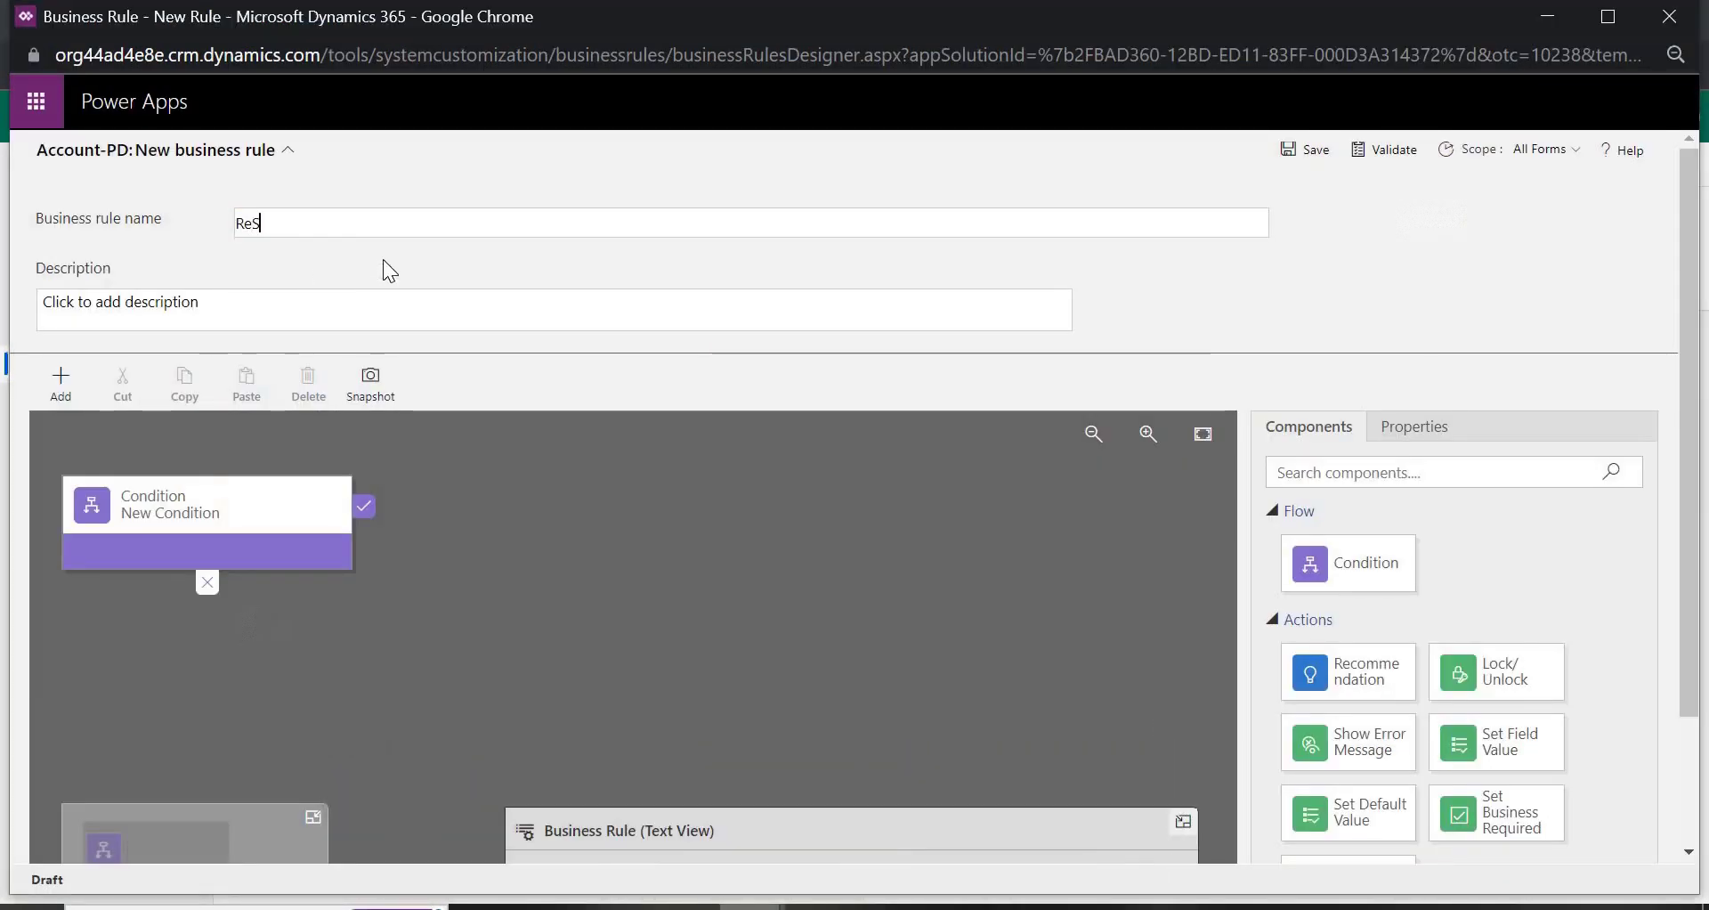
text(chedule Date field visibil)
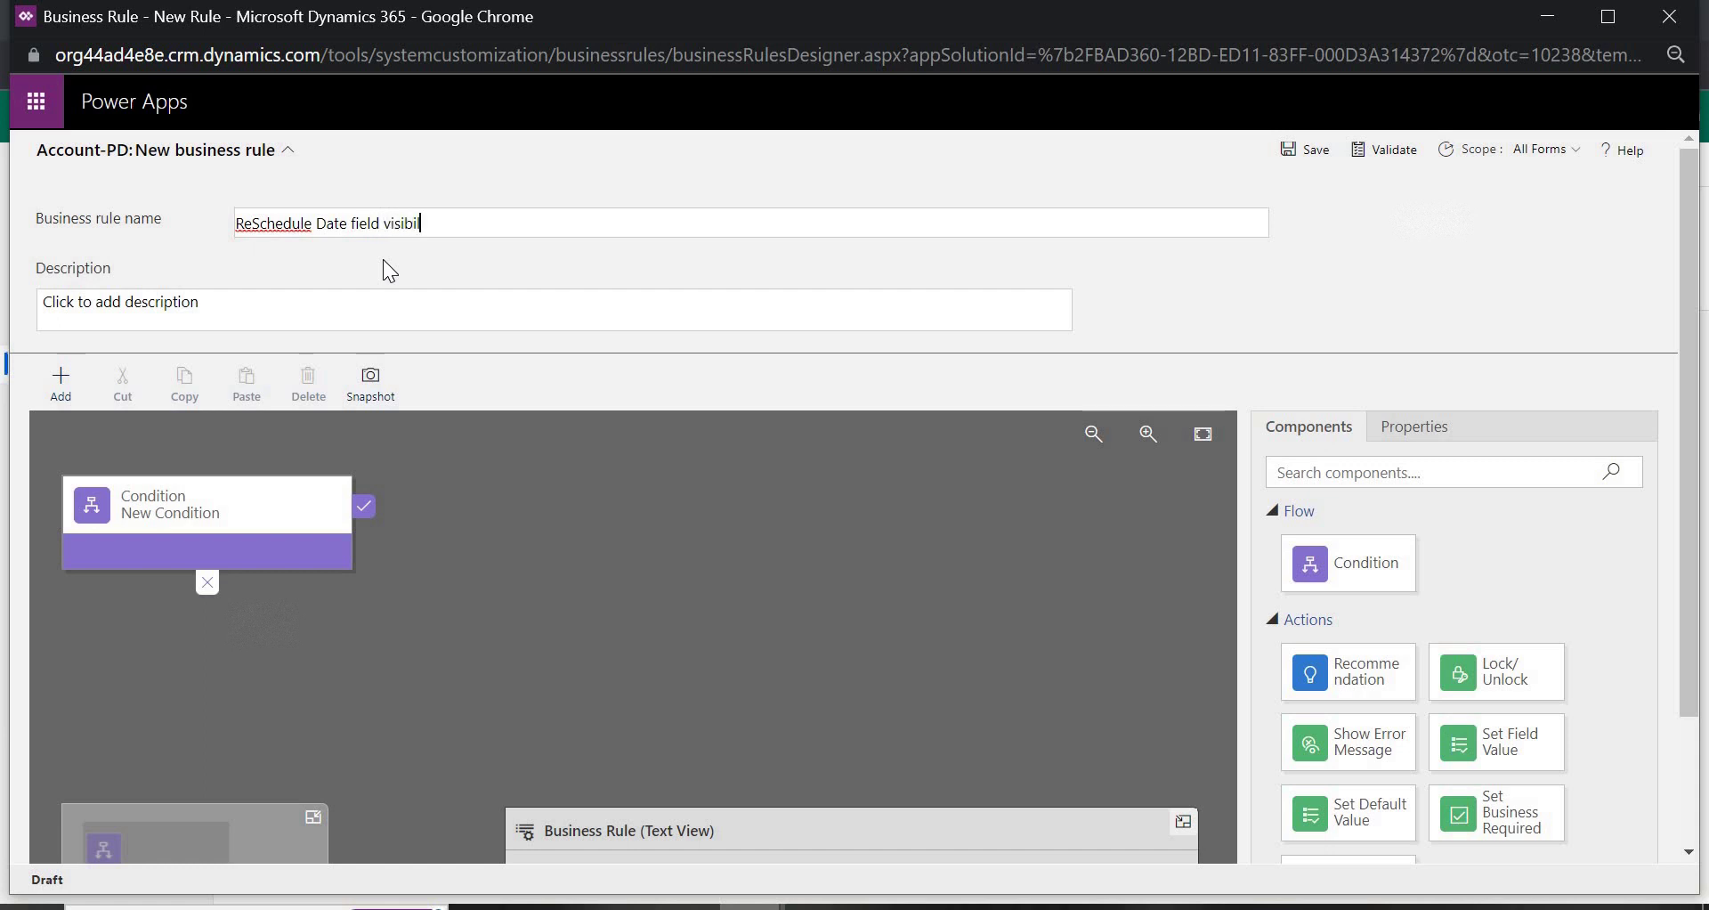
text(ity, required and clear)
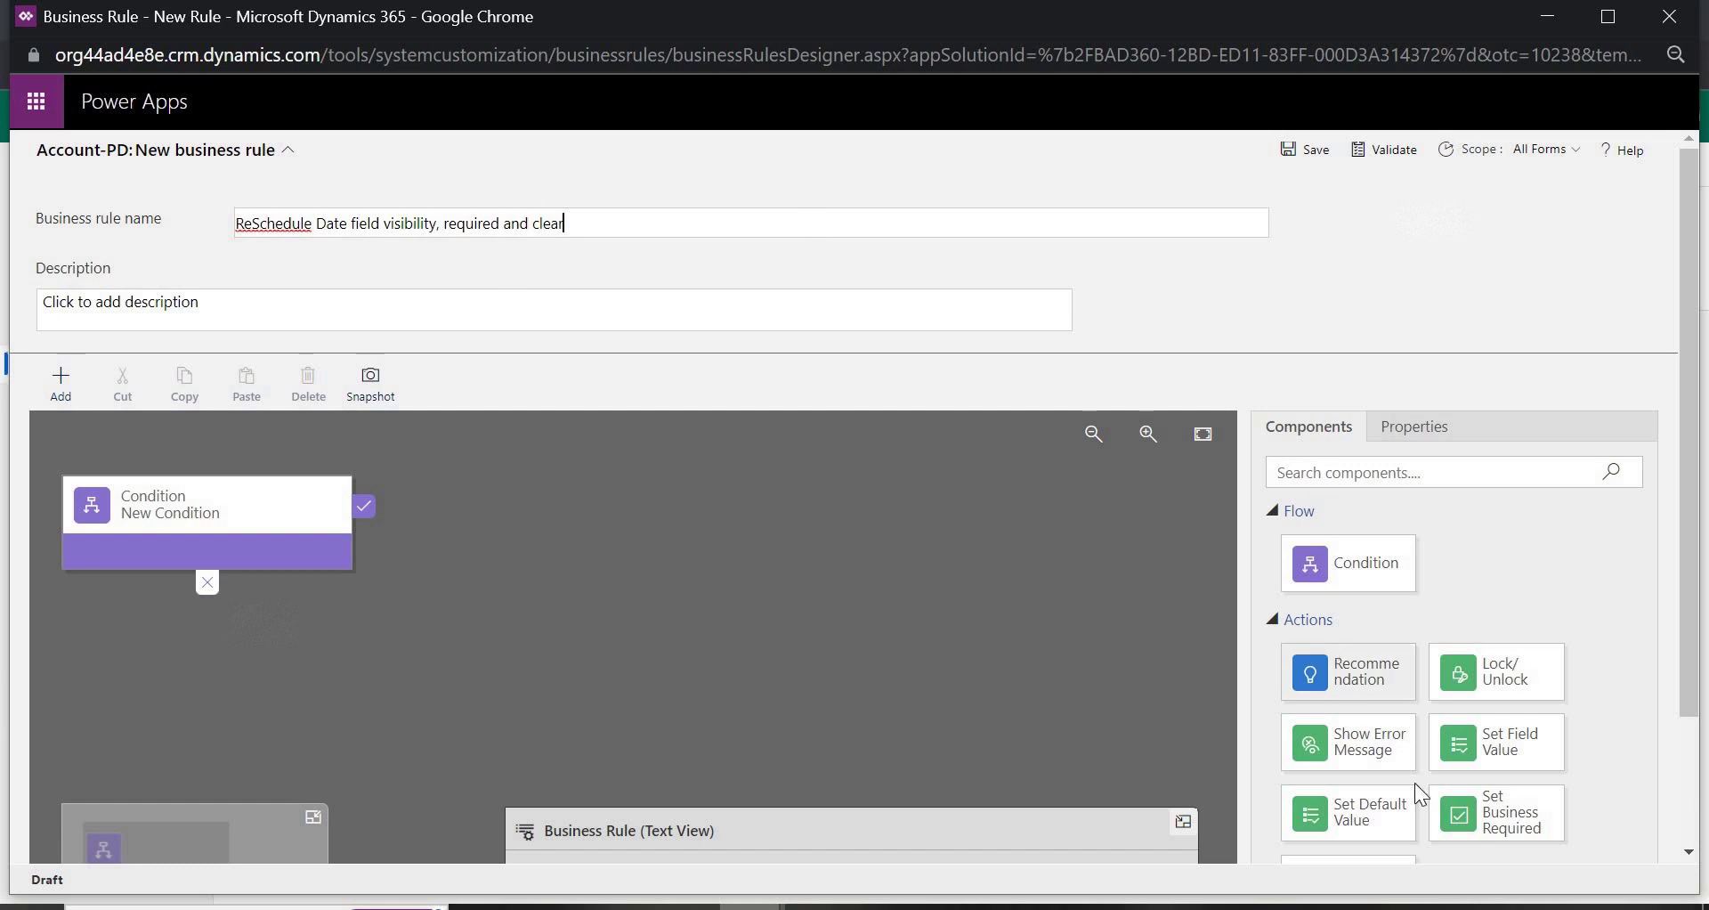
scroll(655, 497, down, 2)
scroll(711, 309, up, 2)
Confirm the rule name and select the blank condition to view its properties.
click(698, 269)
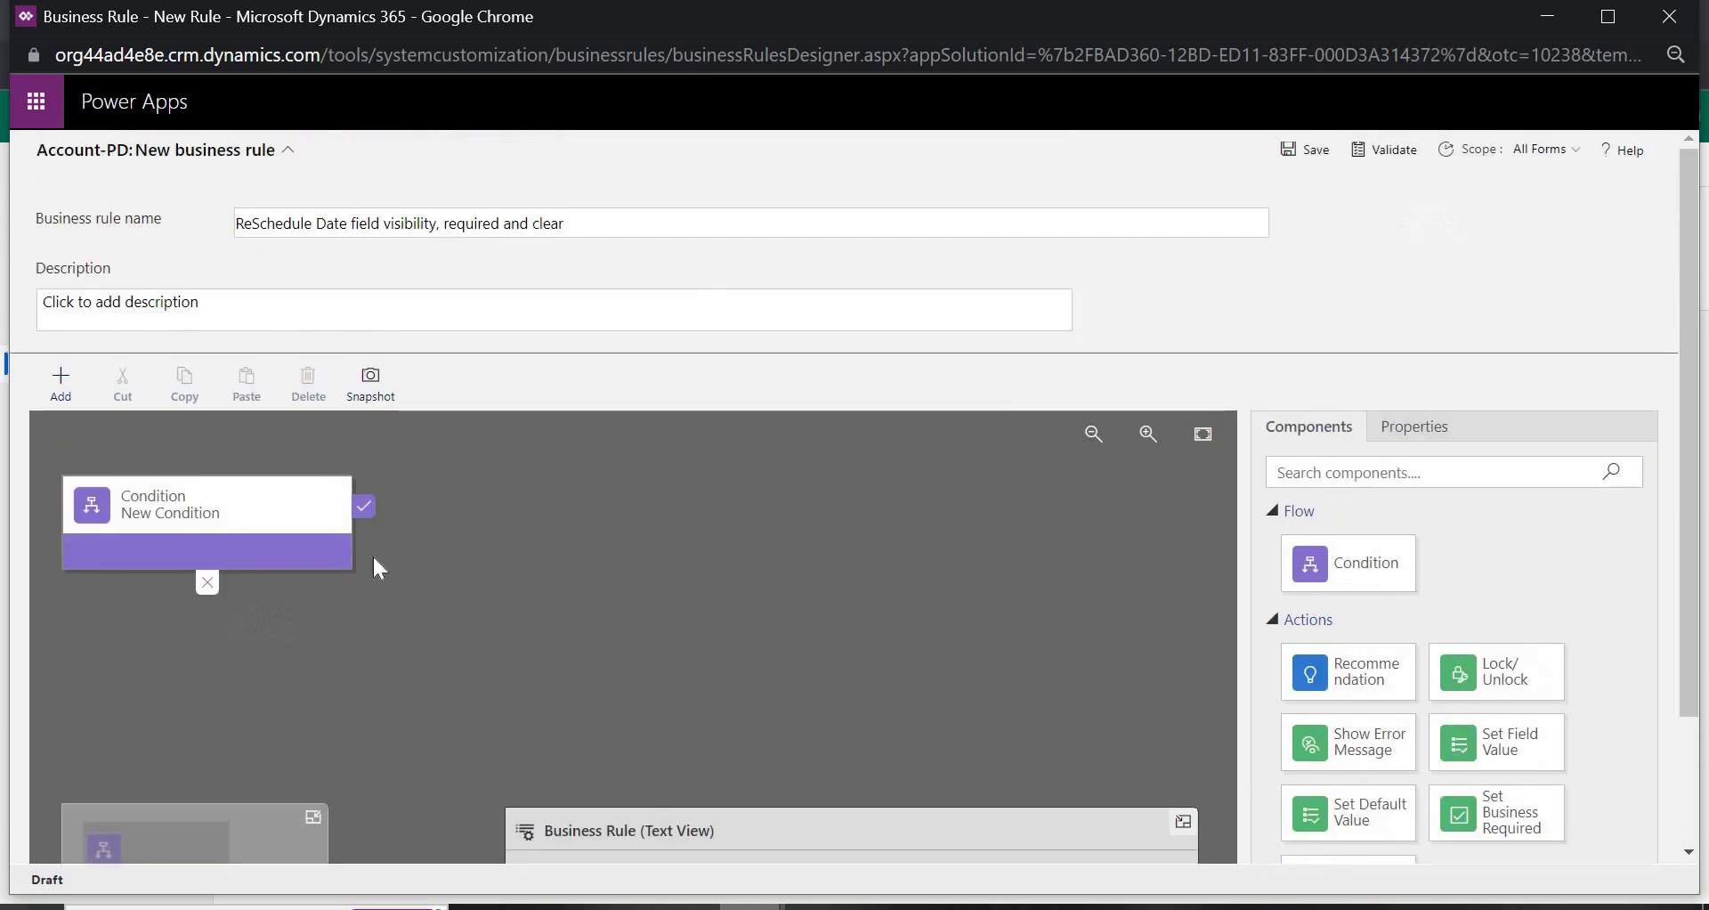
click(208, 495)
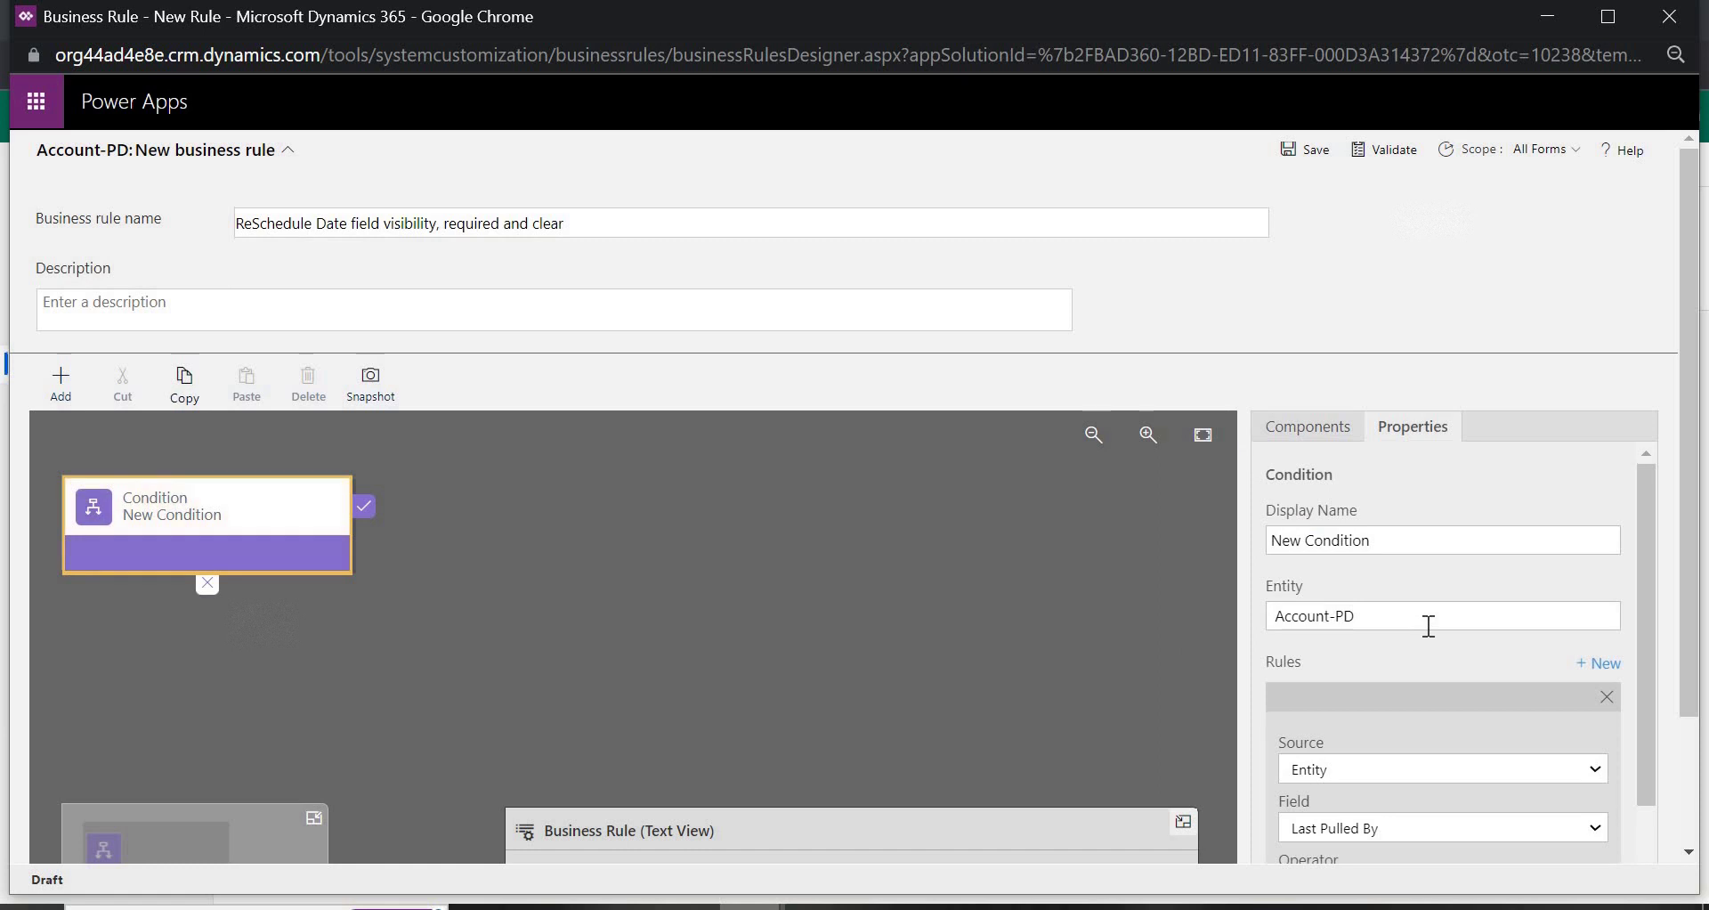
scroll(1427, 623, down, 2)
scroll(1377, 499, up, 2)
mouse_move(779, 903)
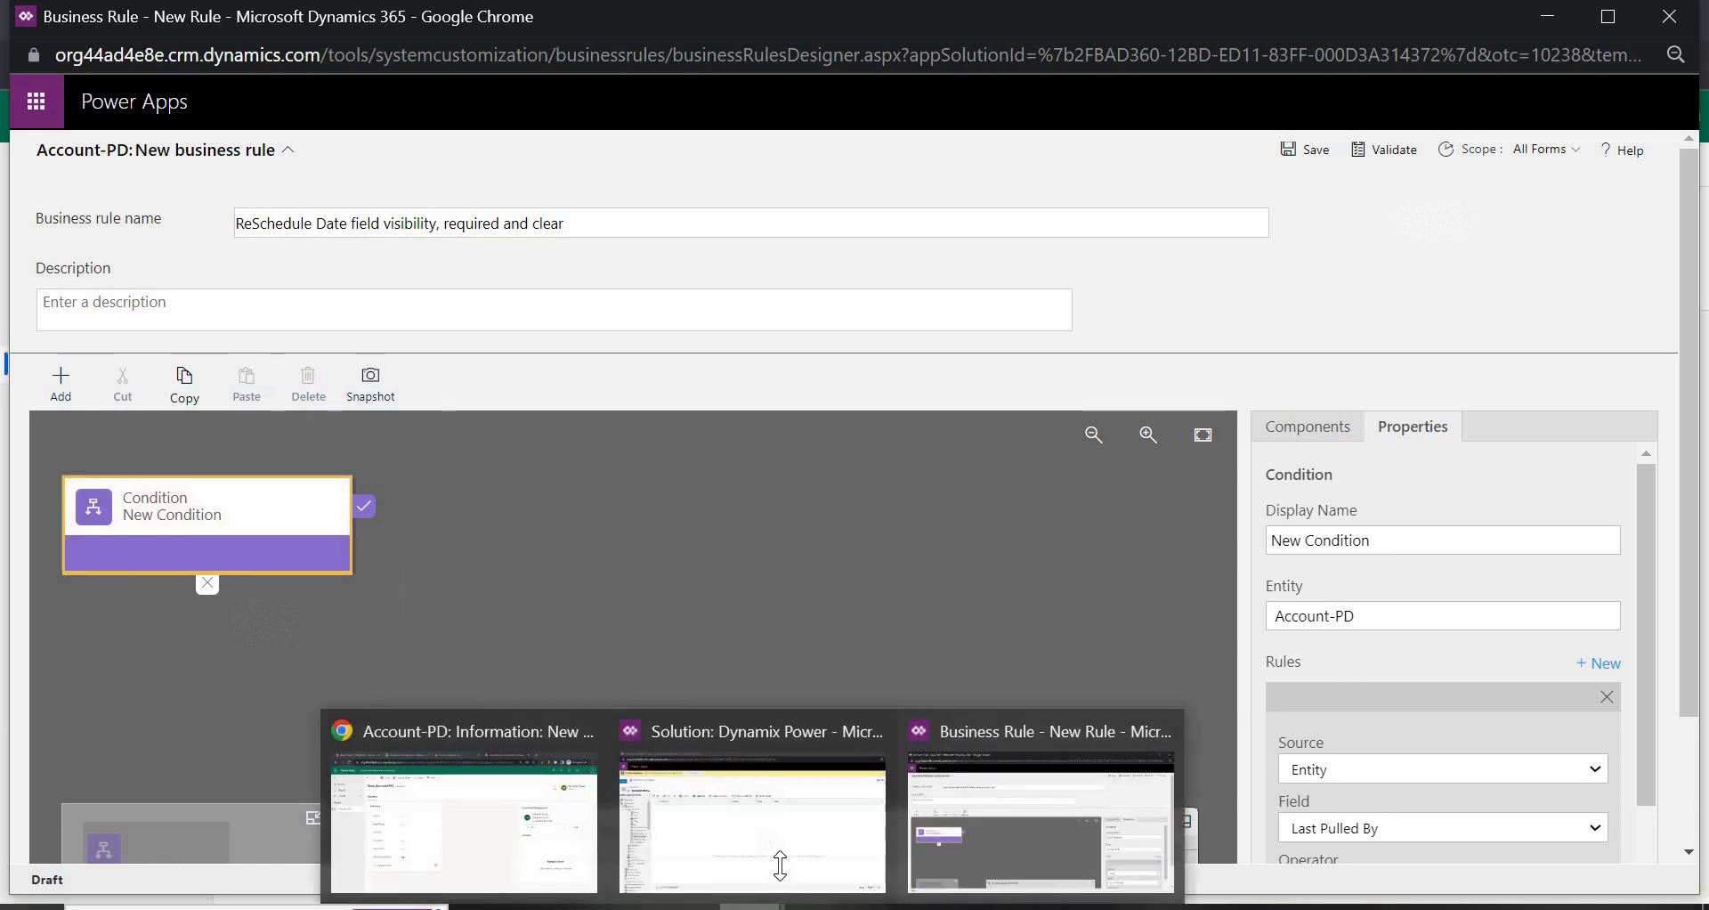
click(752, 802)
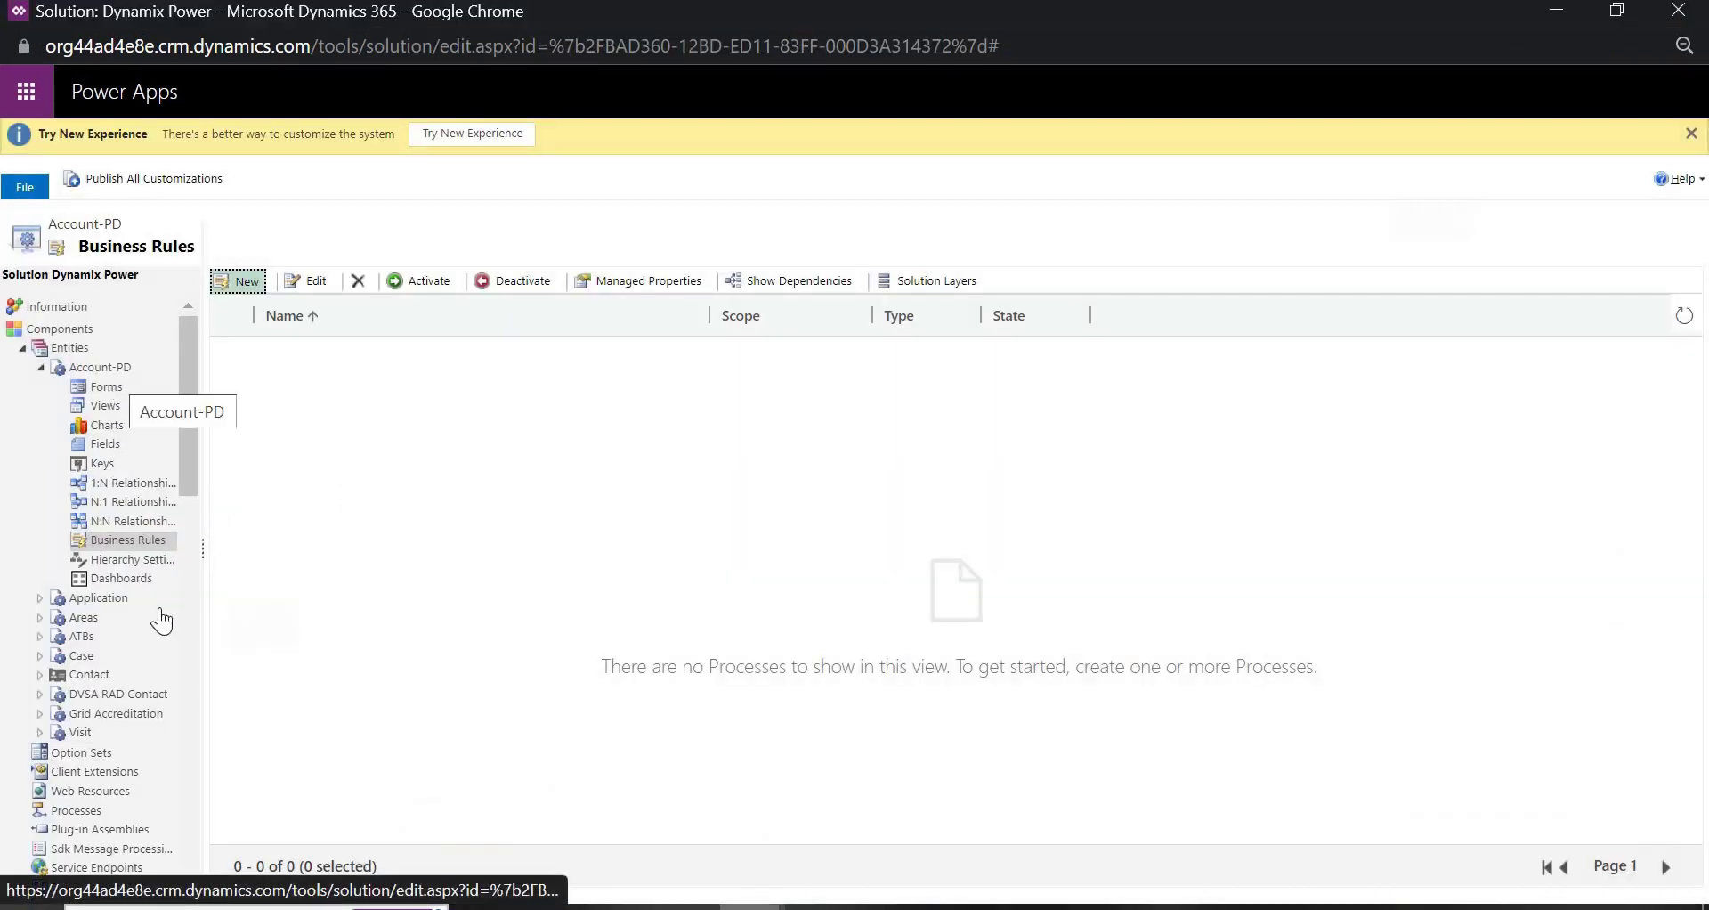
mouse_move(753, 905)
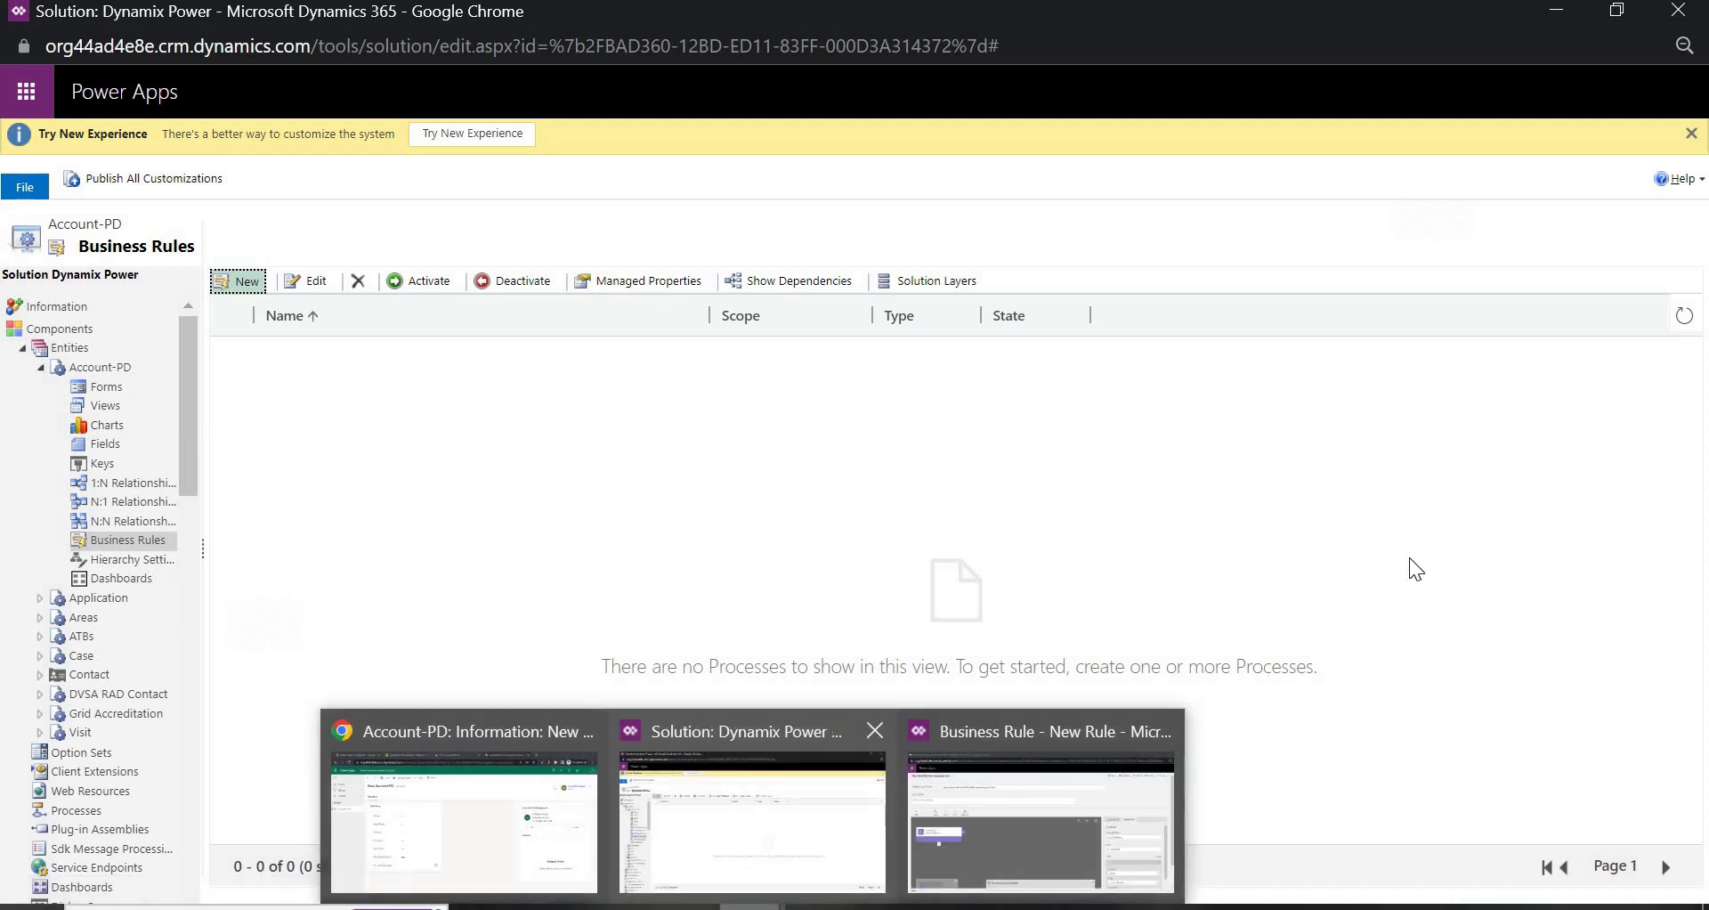
key(alt+Tab)
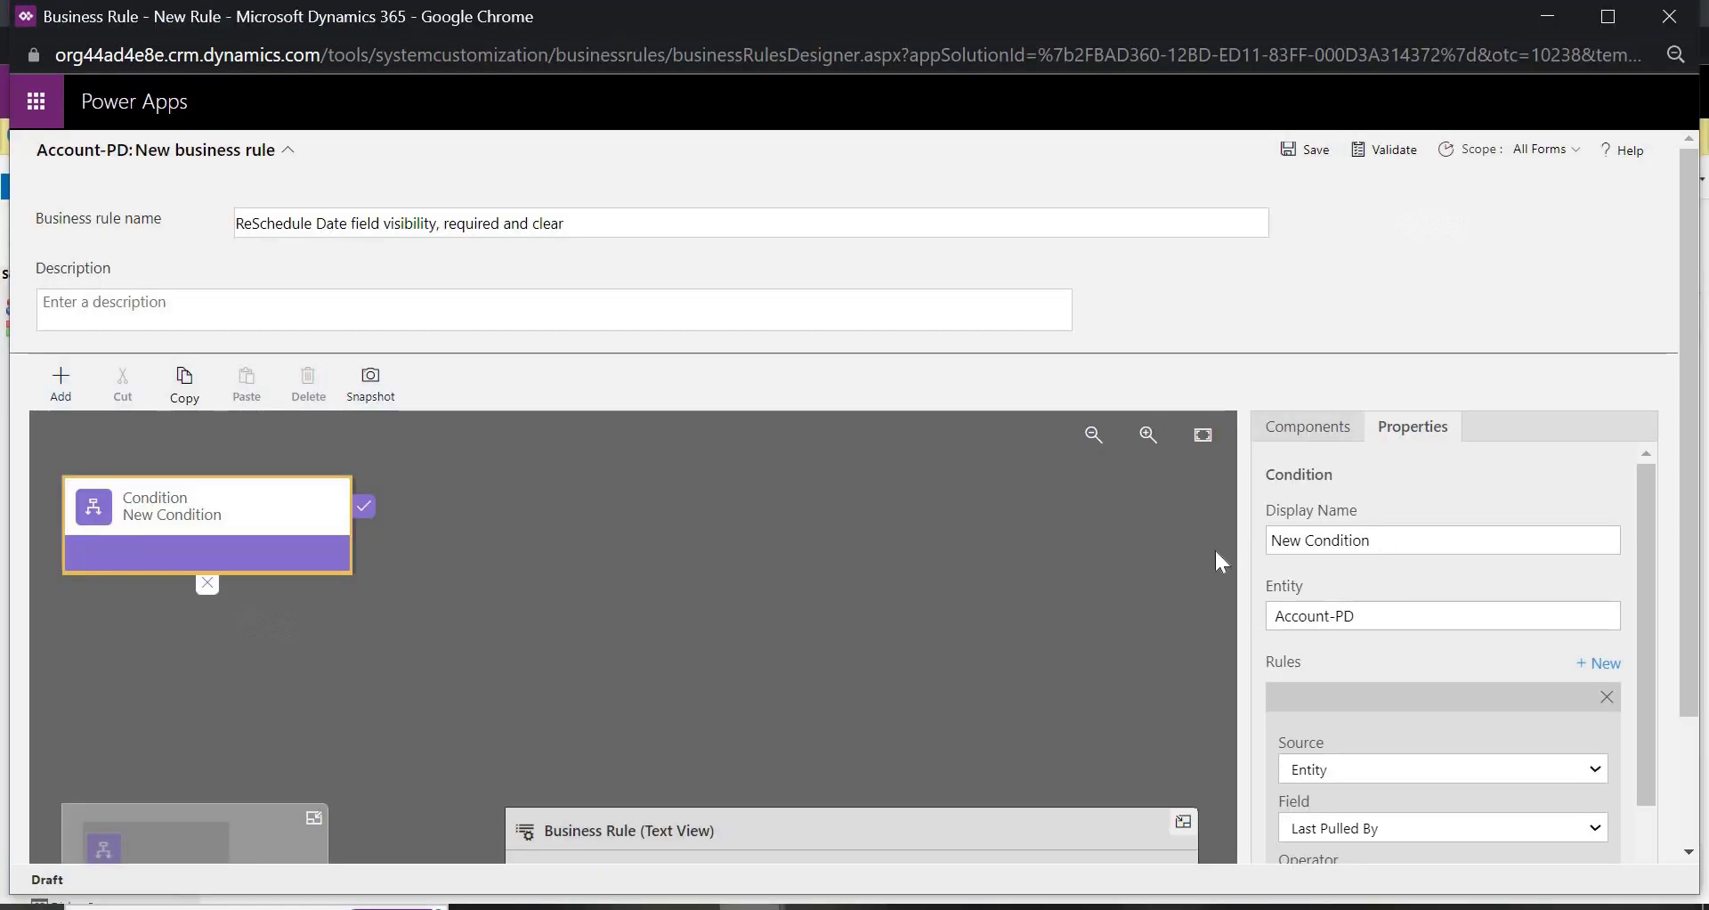
Enter 'Show and Hide' as the condition's display name and browse its Field list.
key(Tab)
text(Sh)
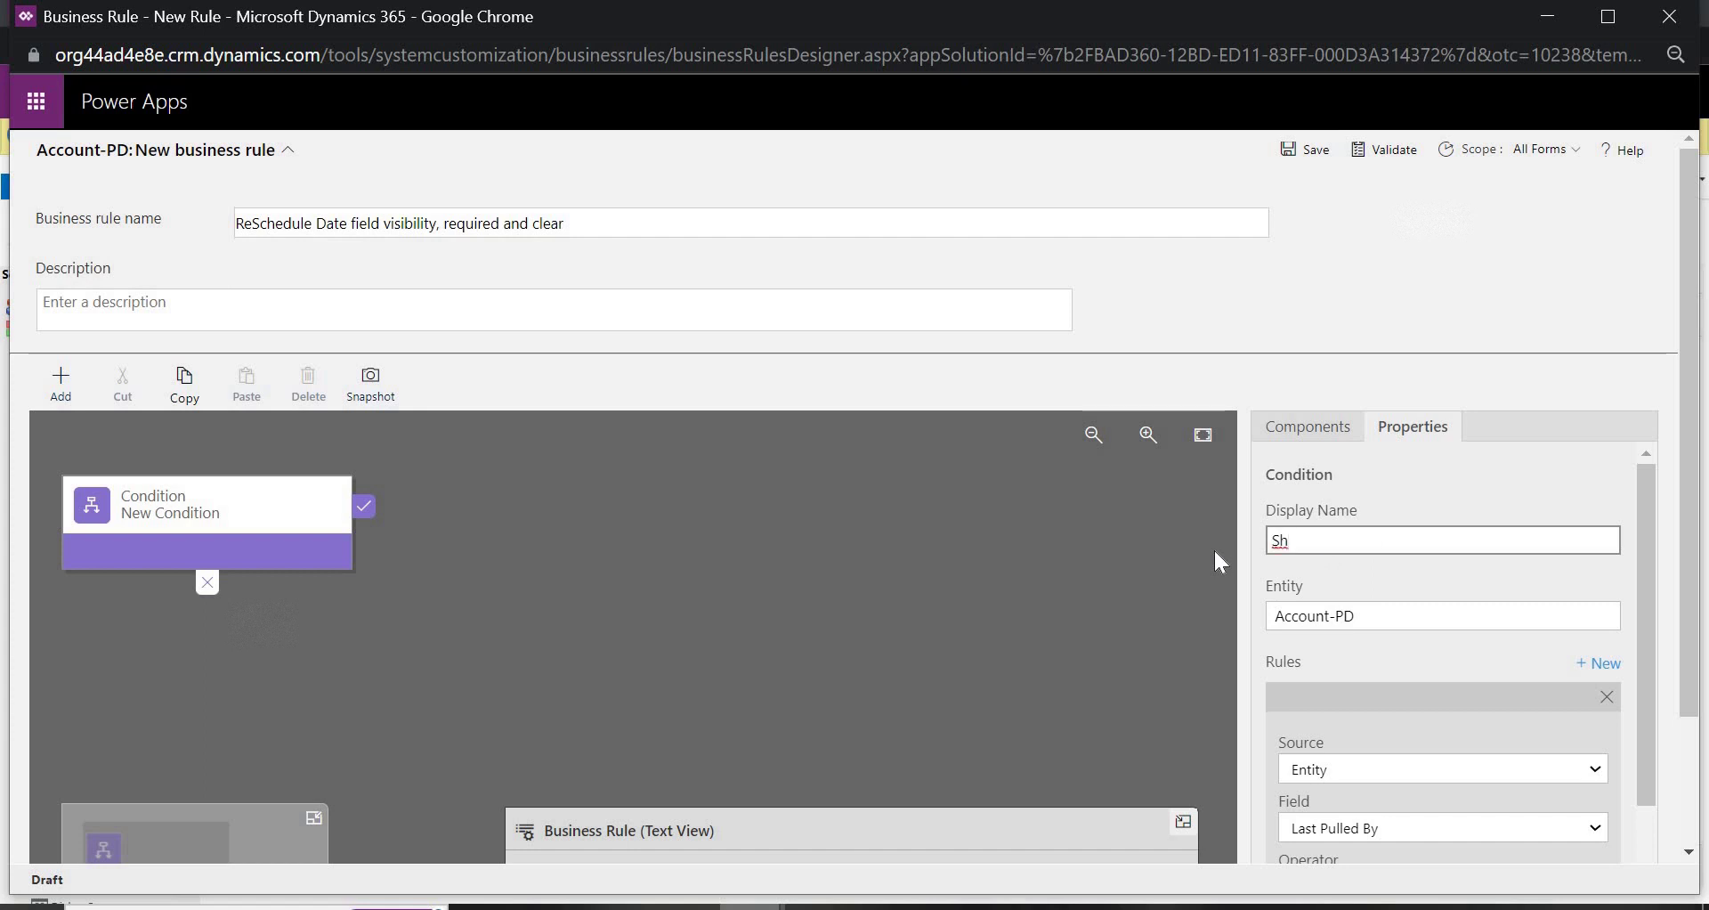
text(ow and Hide)
scroll(1348, 673, down, 3)
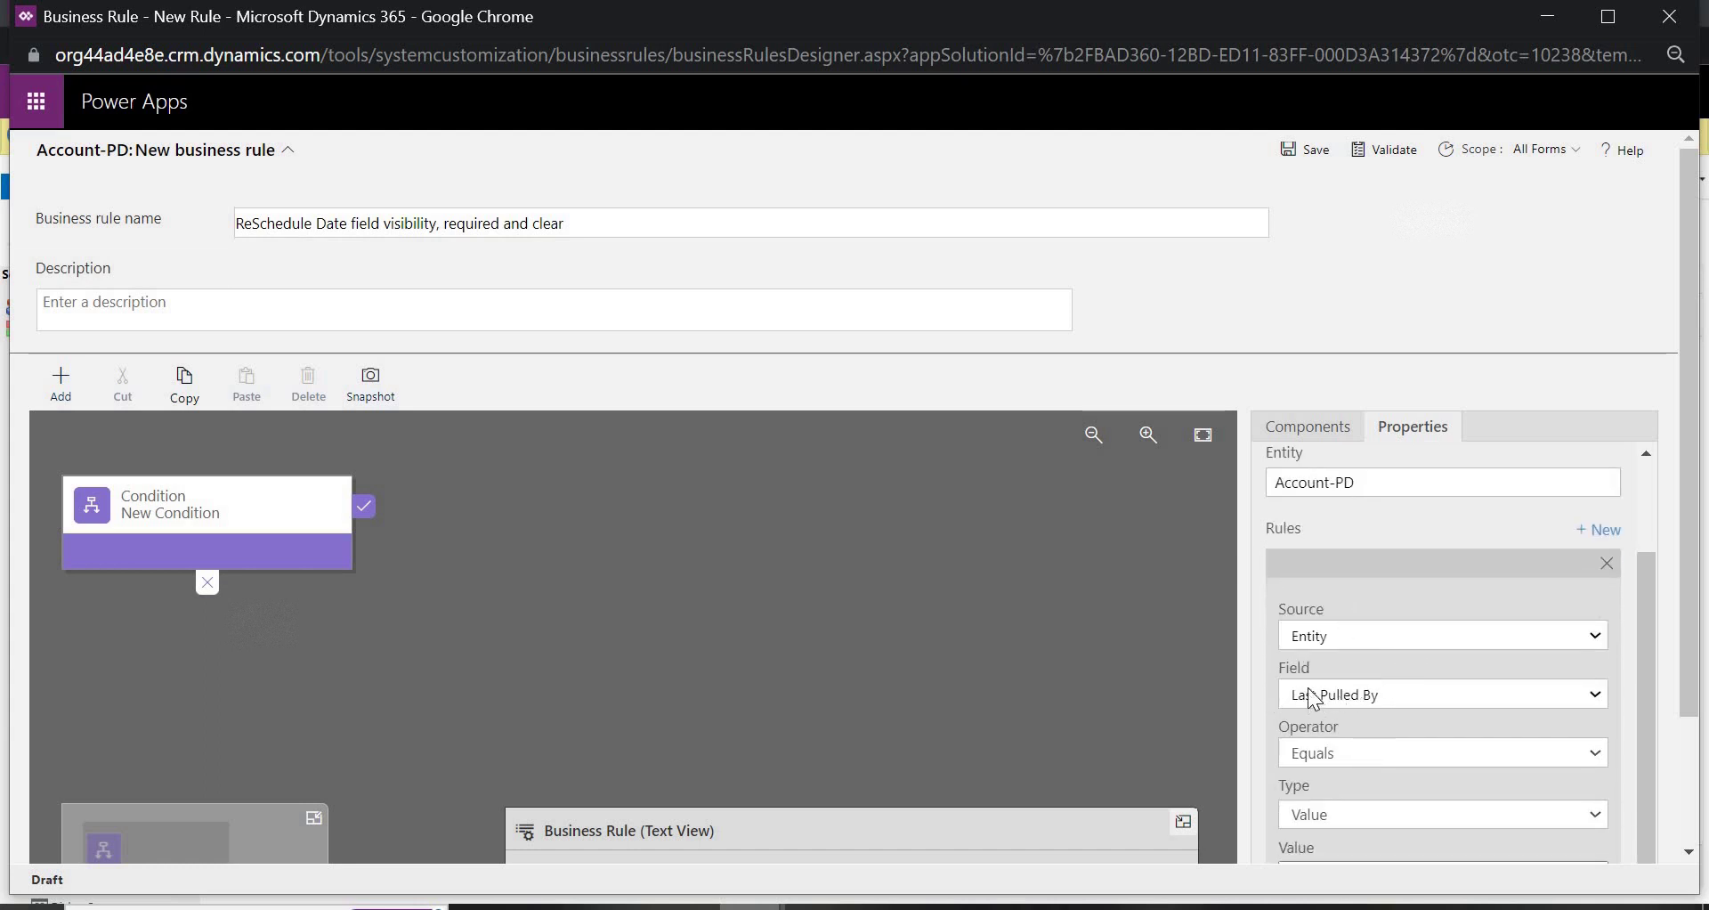
click(1378, 696)
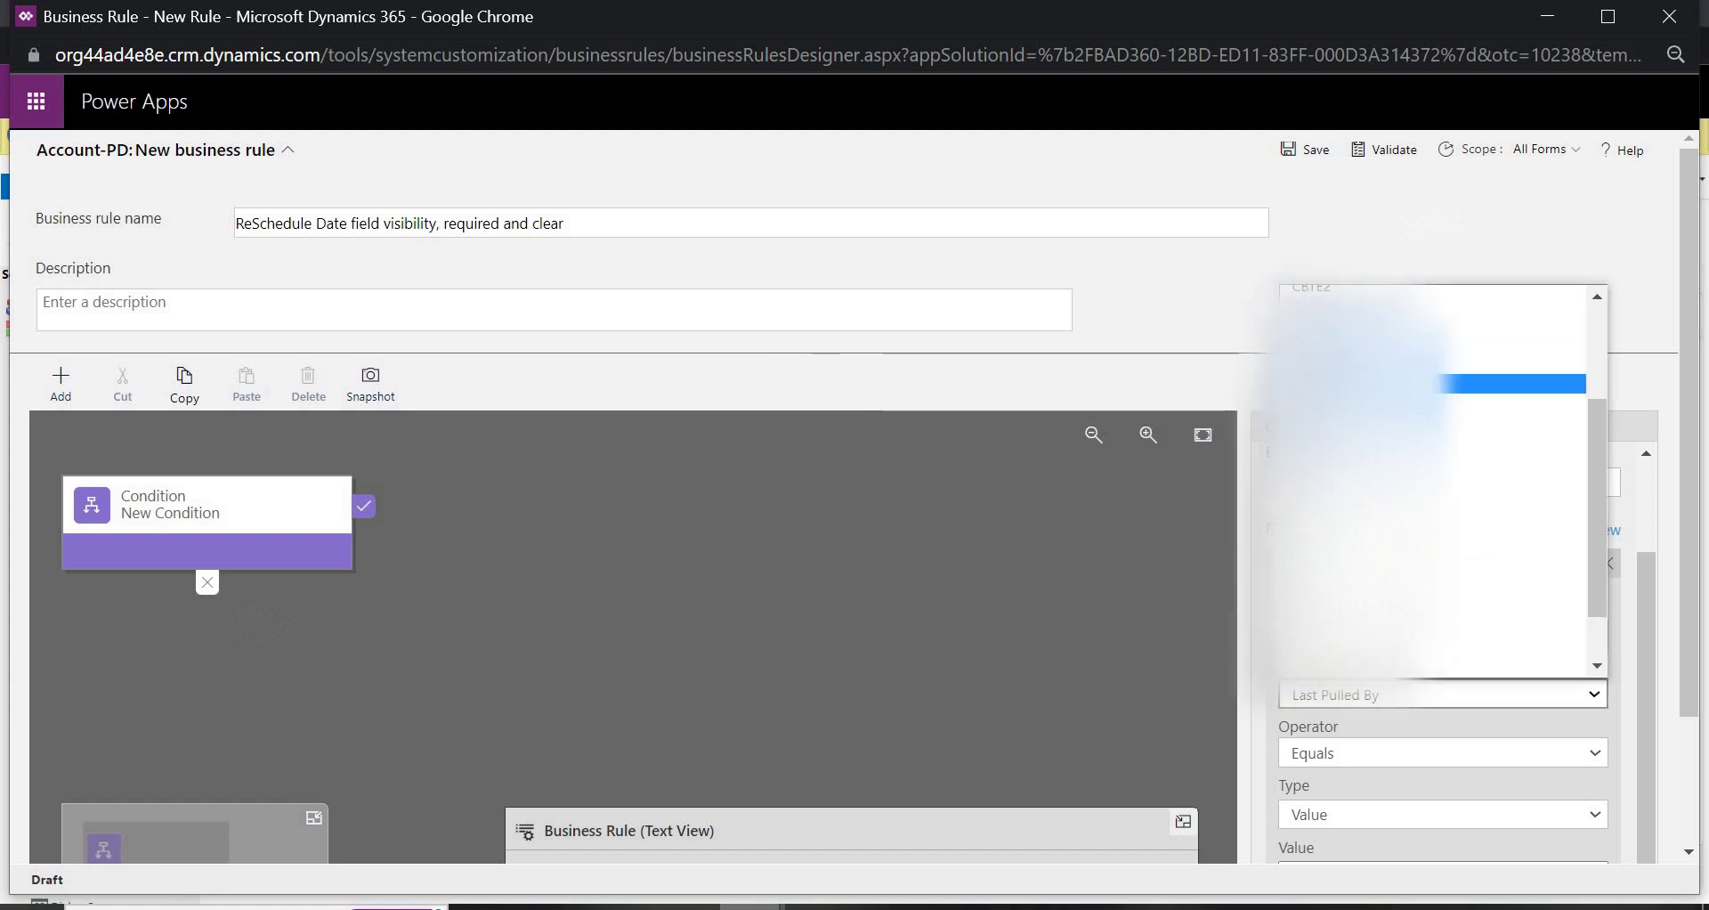
scroll(1433, 481, down, 2)
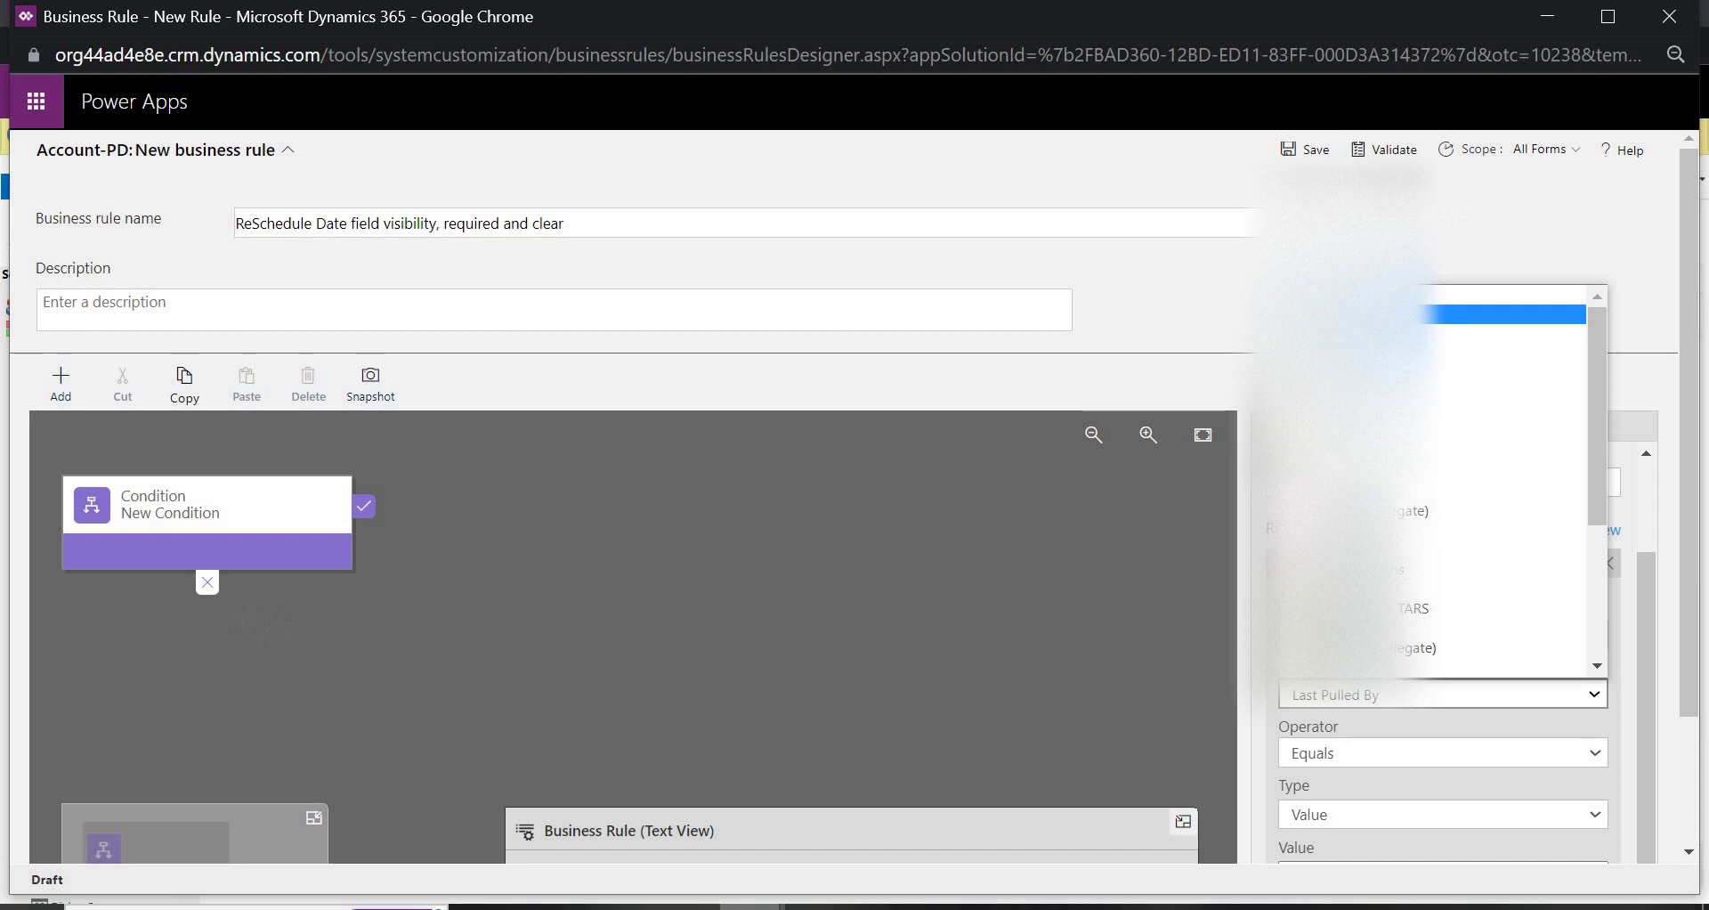
scroll(1433, 481, down, 4)
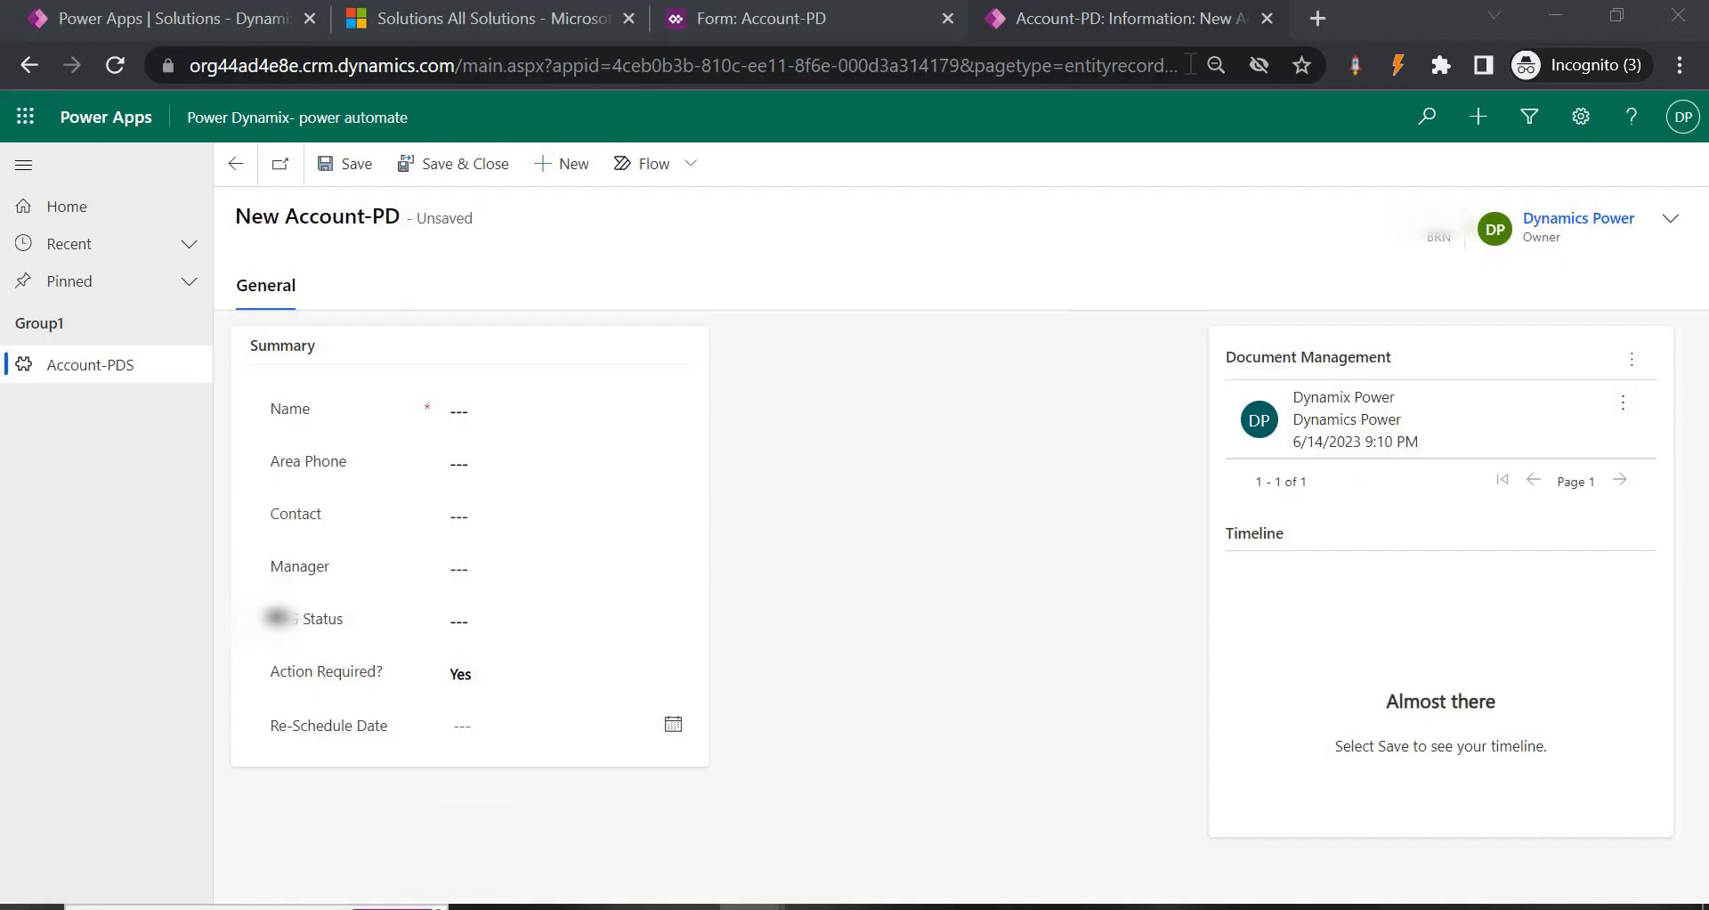
Use Level up's Logical Names to show field schema names on the Account-PD form, then return to the designer.
click(470, 818)
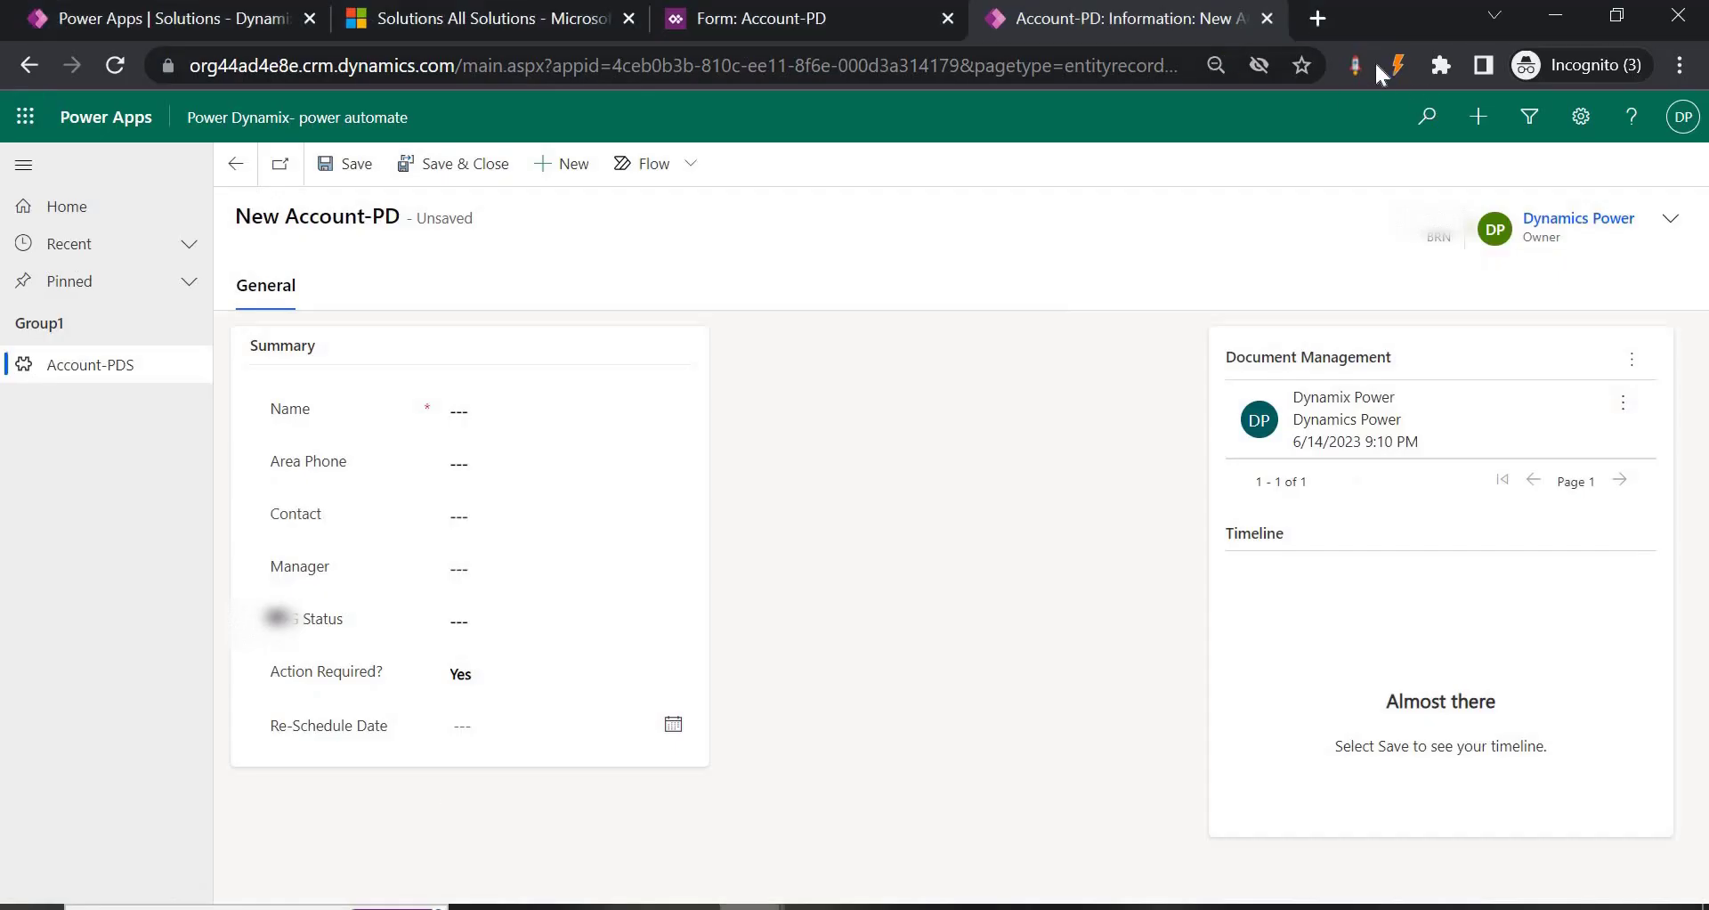
click(1358, 65)
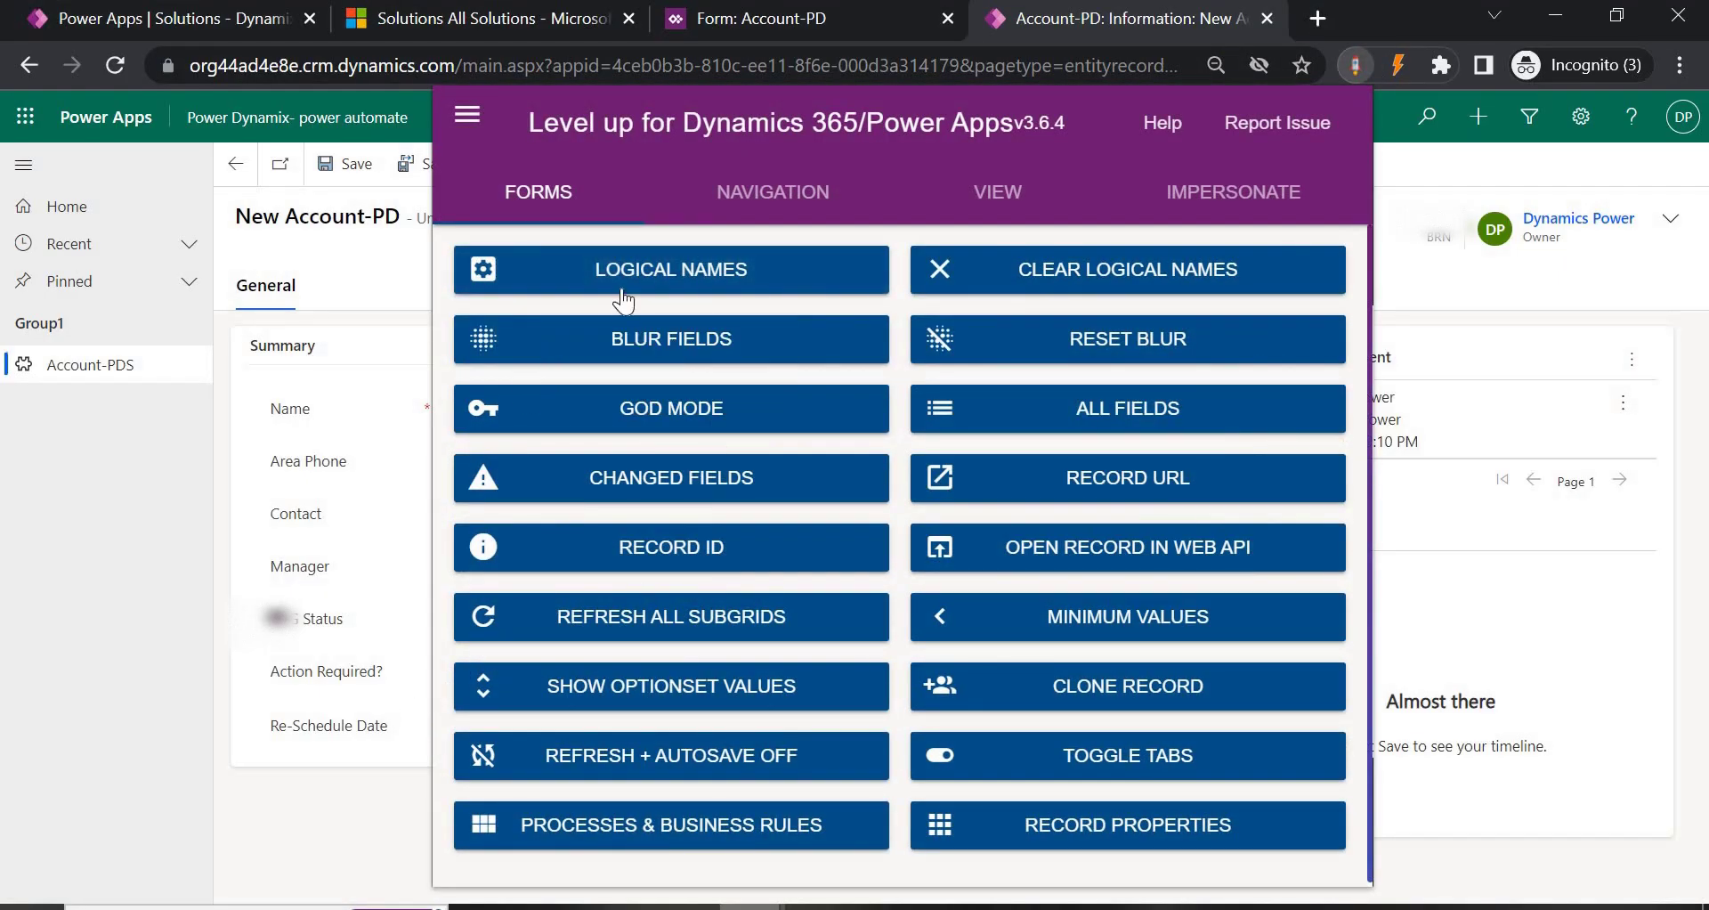
click(623, 299)
click(283, 790)
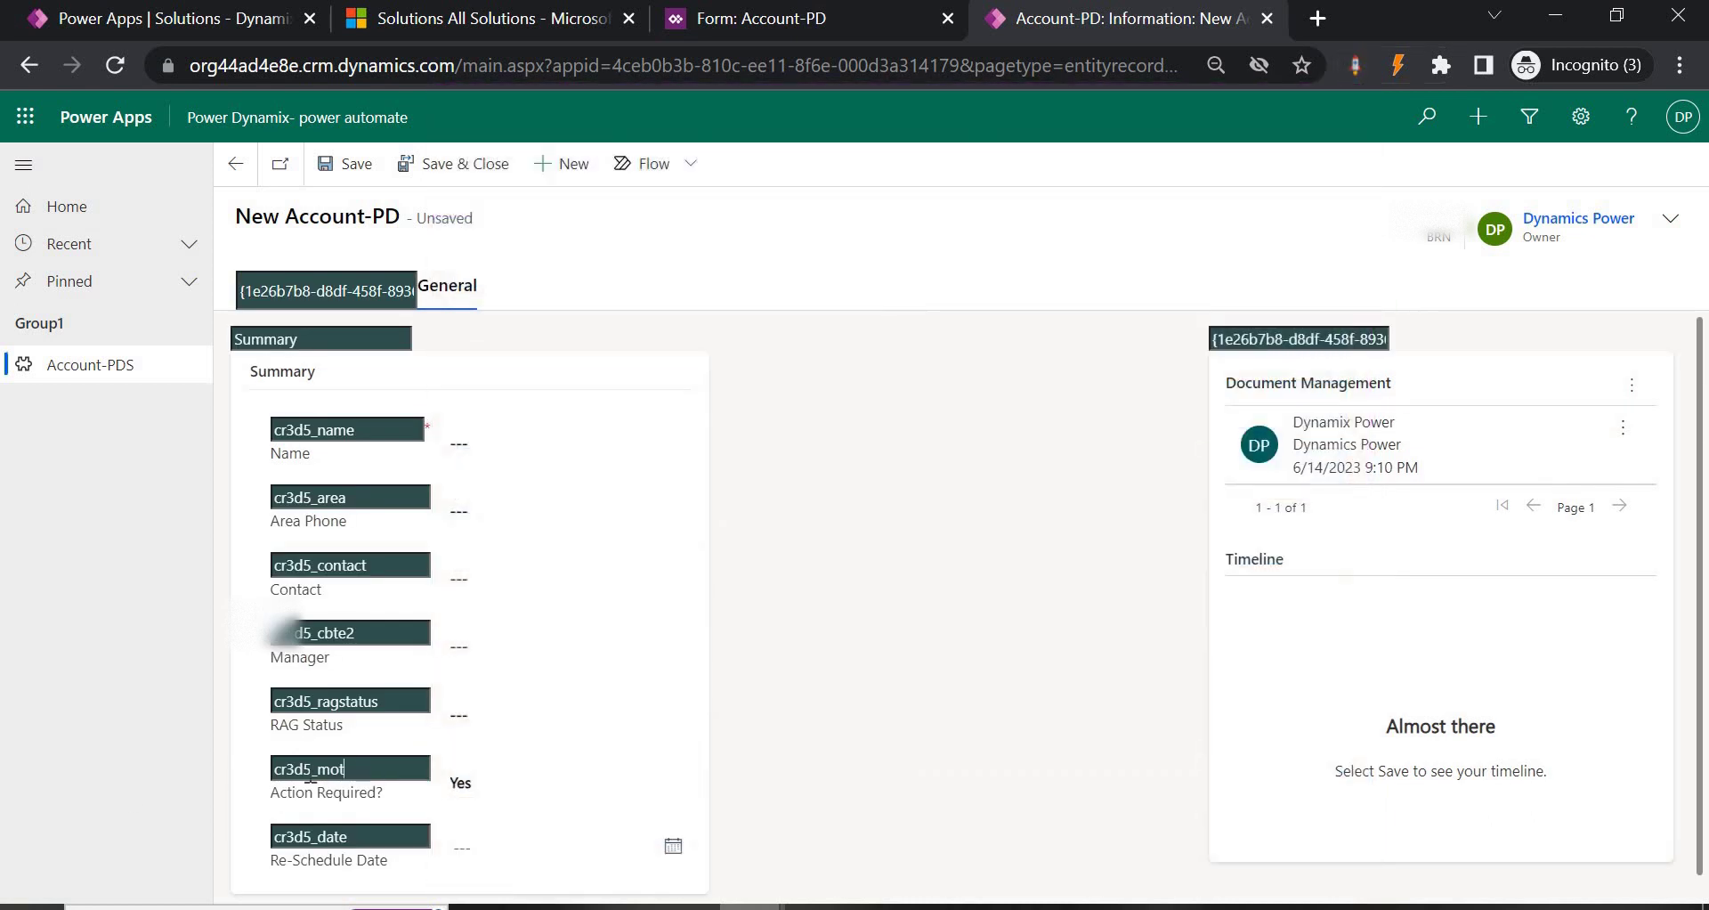
mouse_move(750, 907)
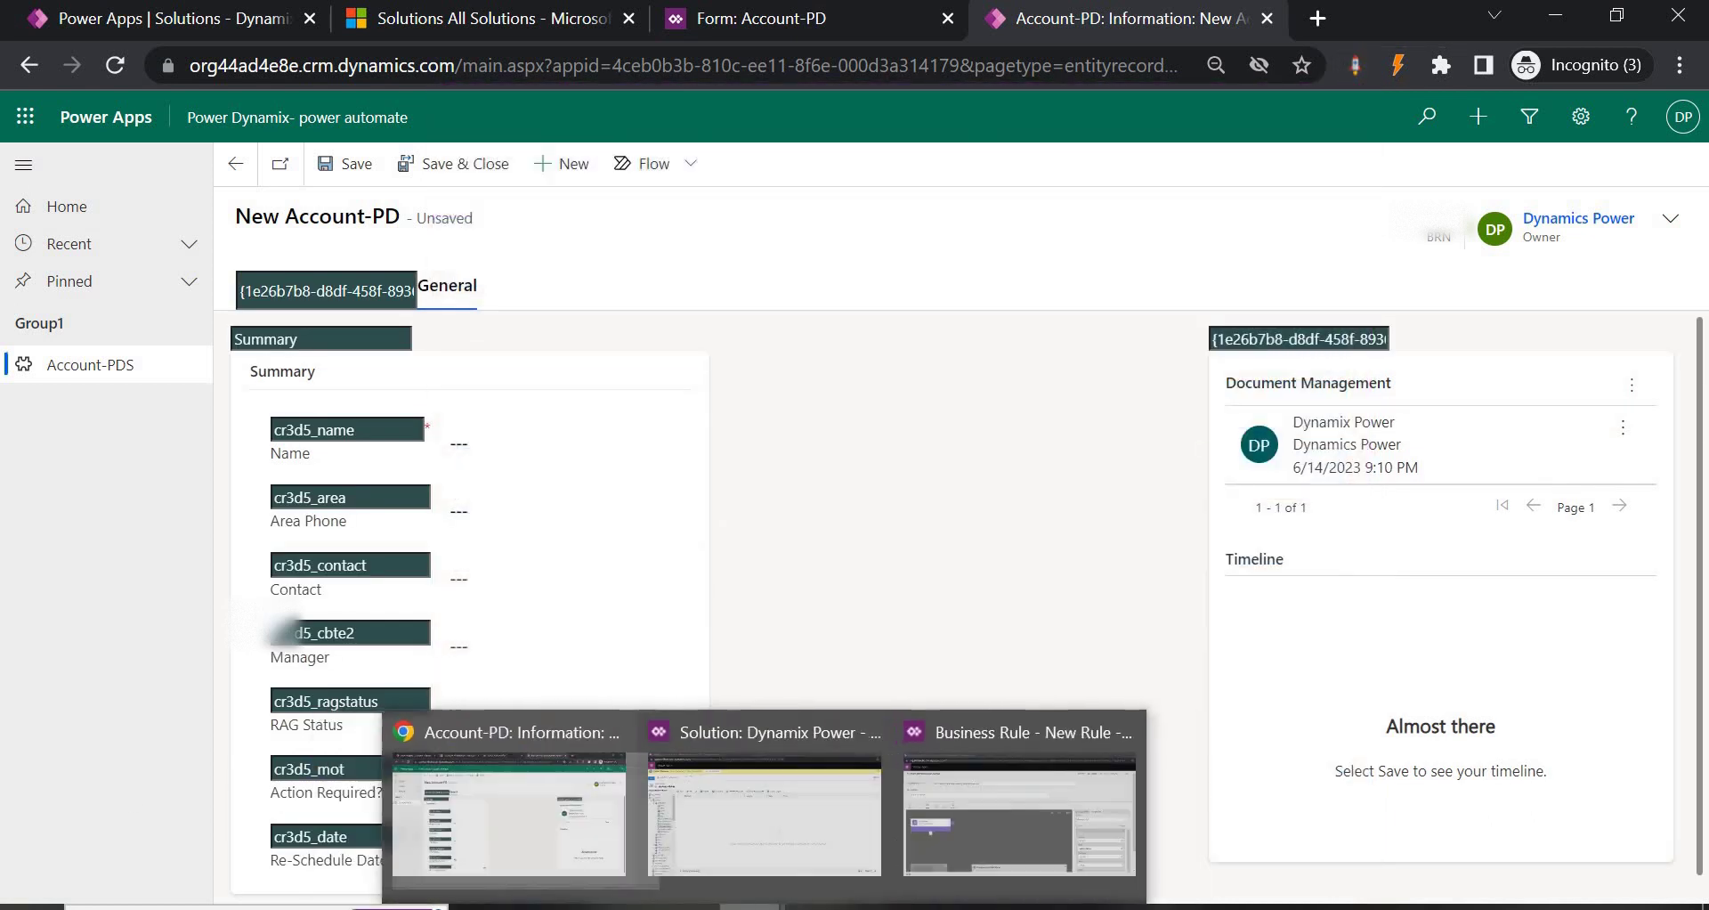
click(981, 841)
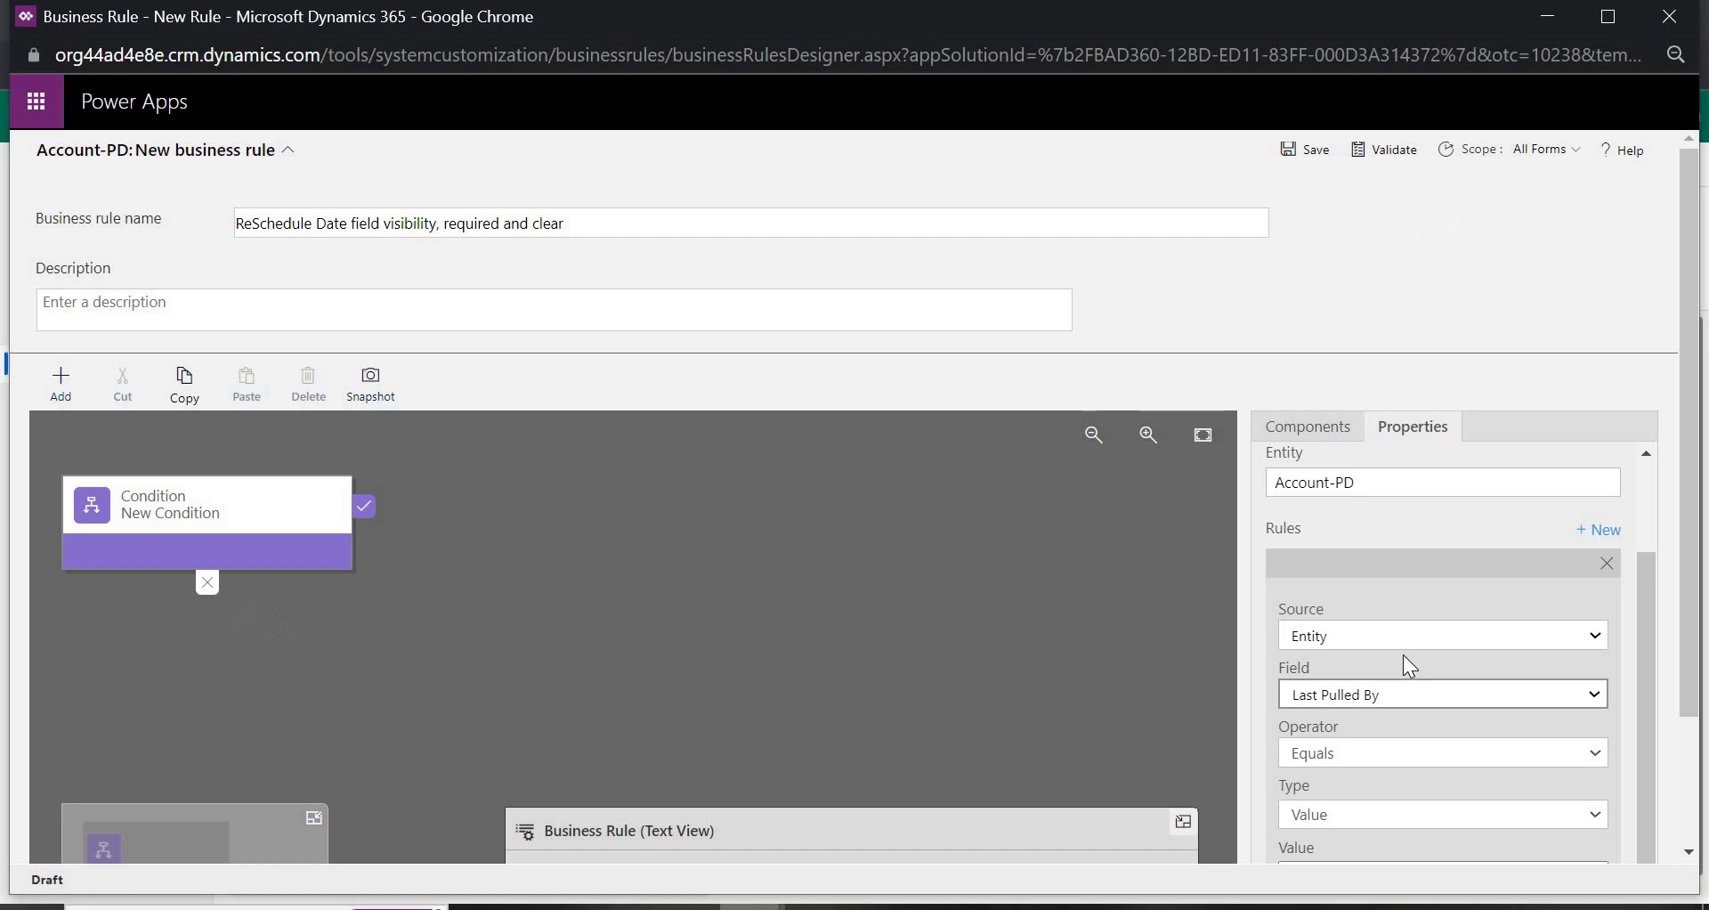
Set the condition to Field MOT, Operator Equals, Value No, and apply it.
click(1396, 688)
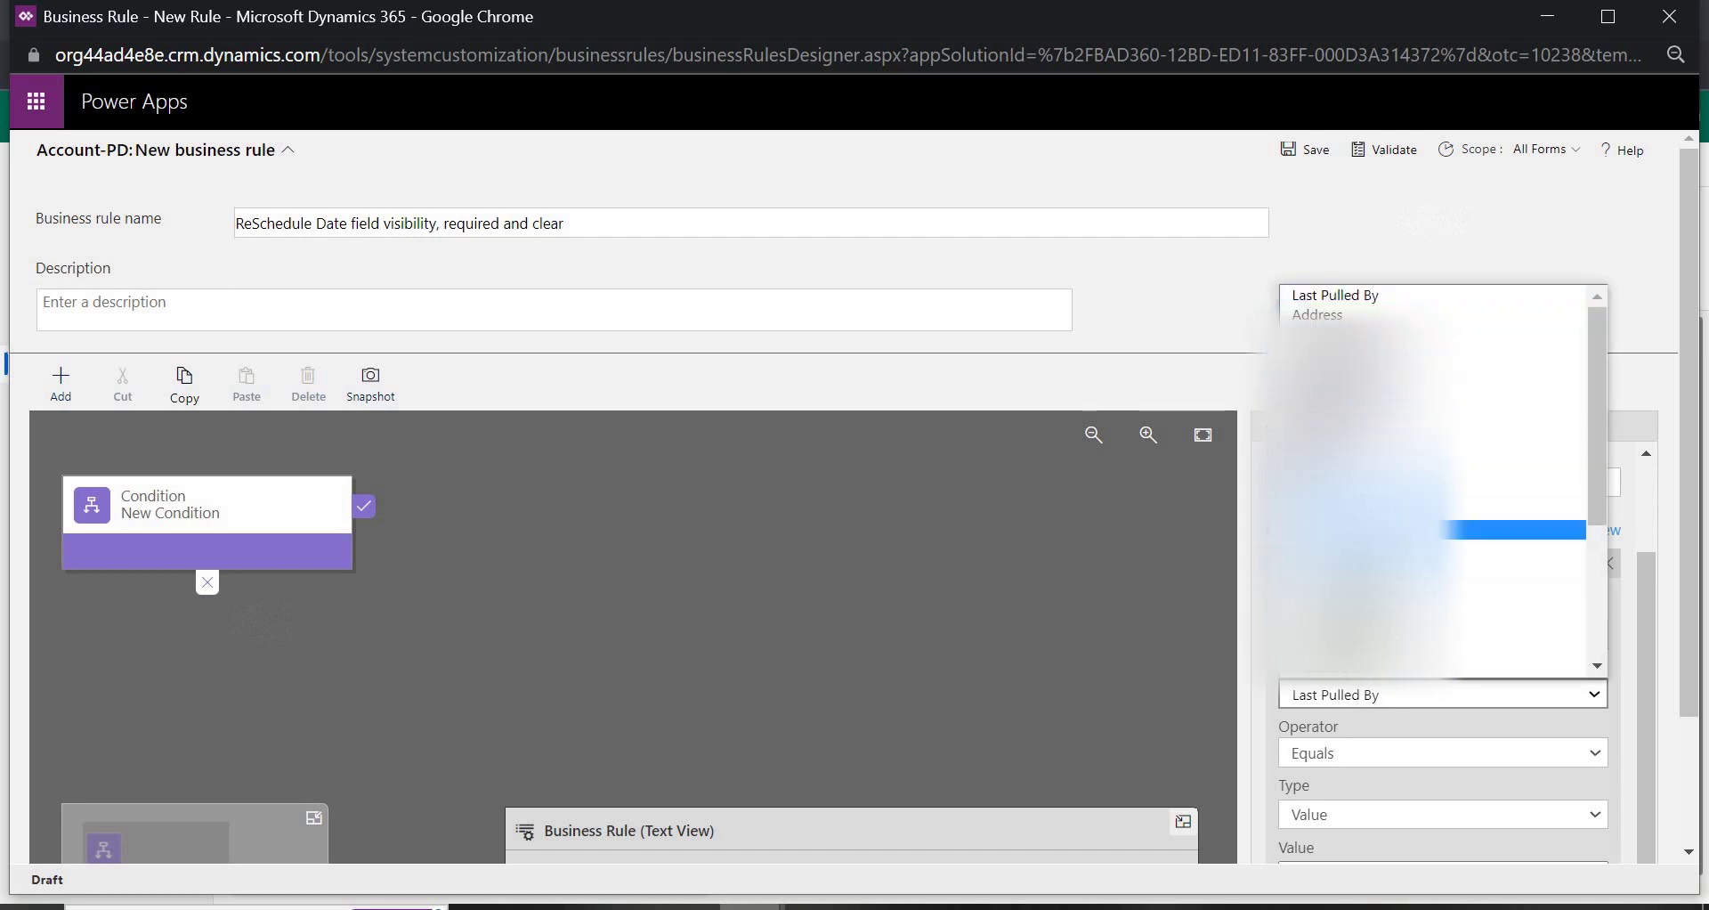
scroll(1433, 481, down, 5)
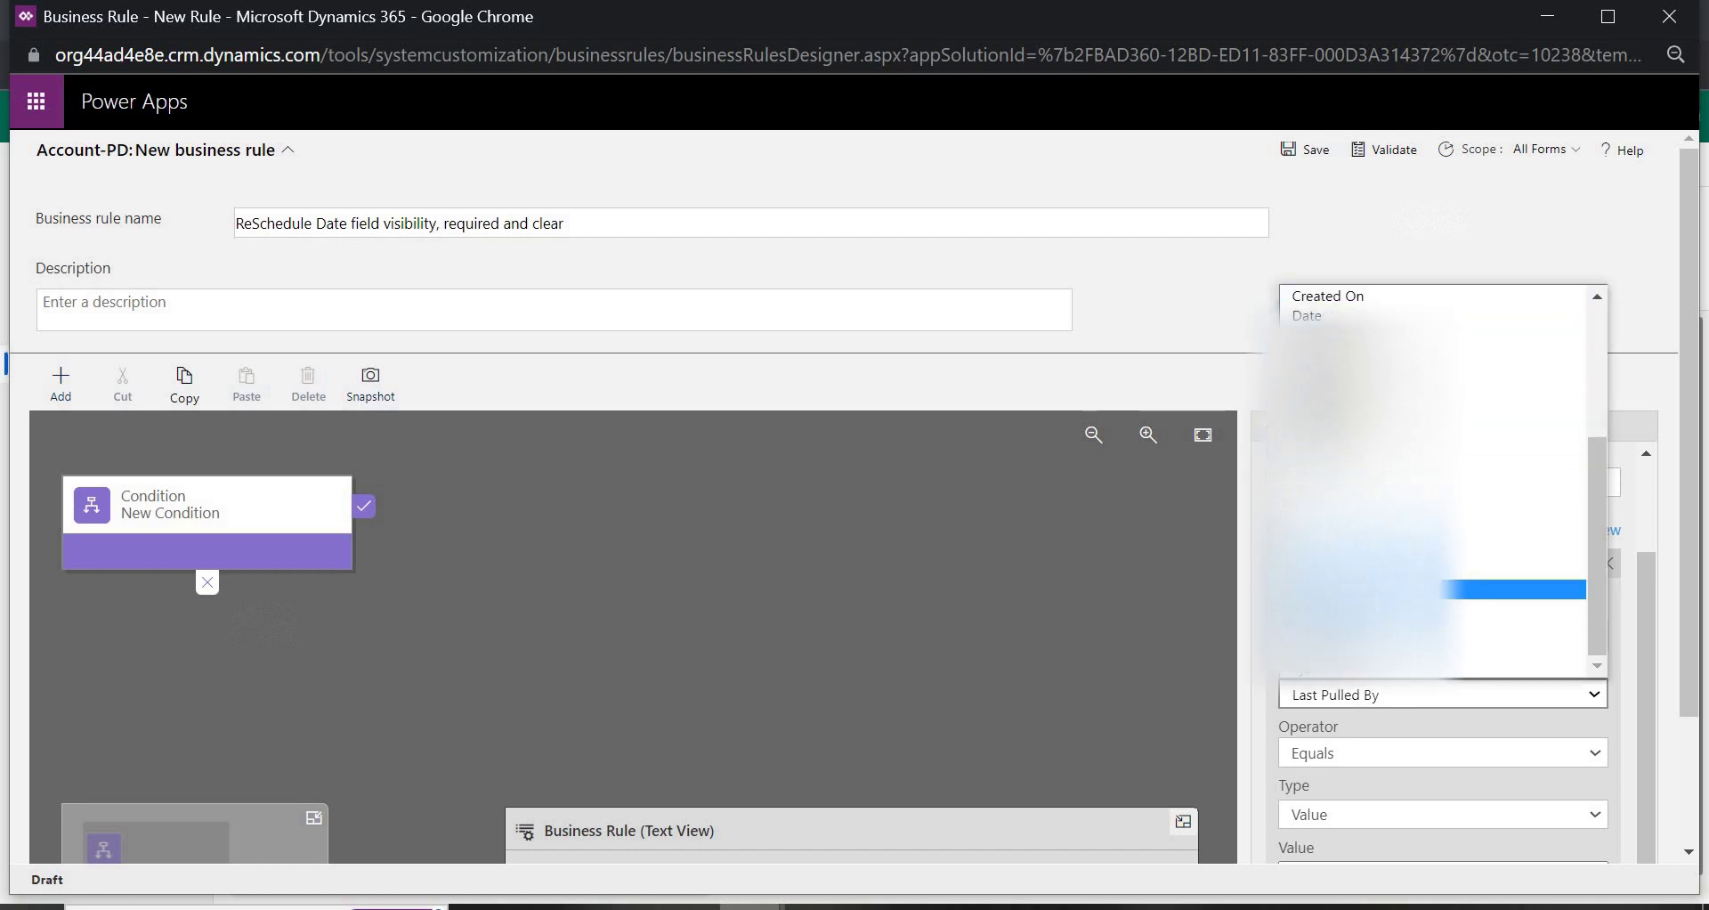
scroll(1433, 481, down, 3)
click(1424, 451)
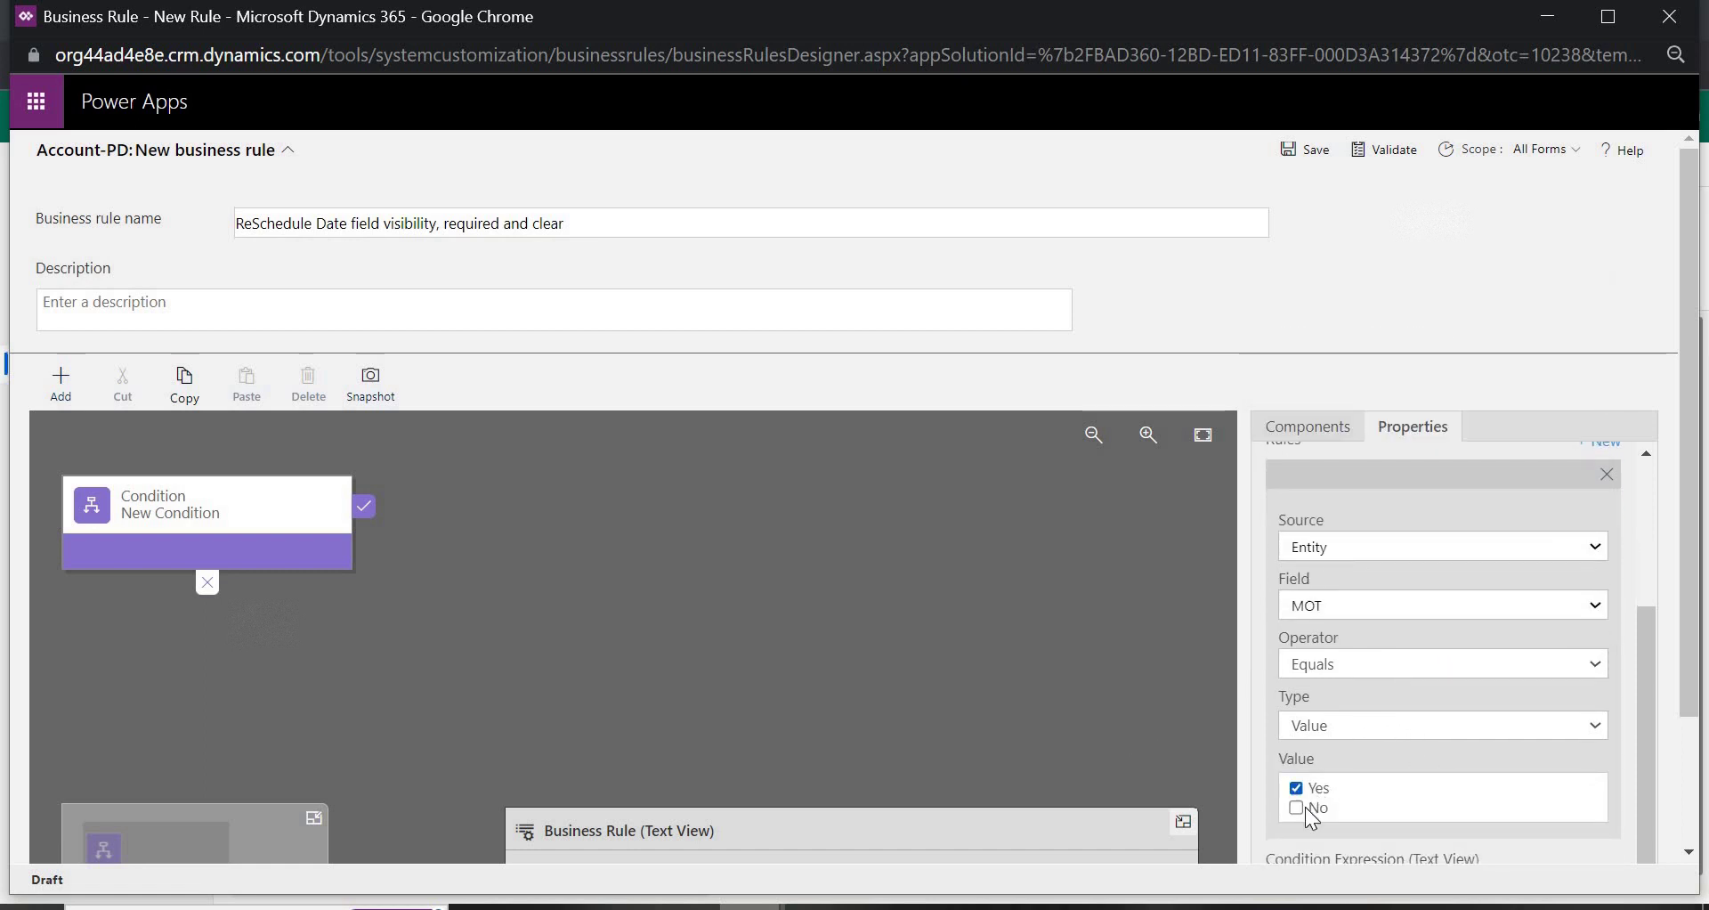
click(1295, 805)
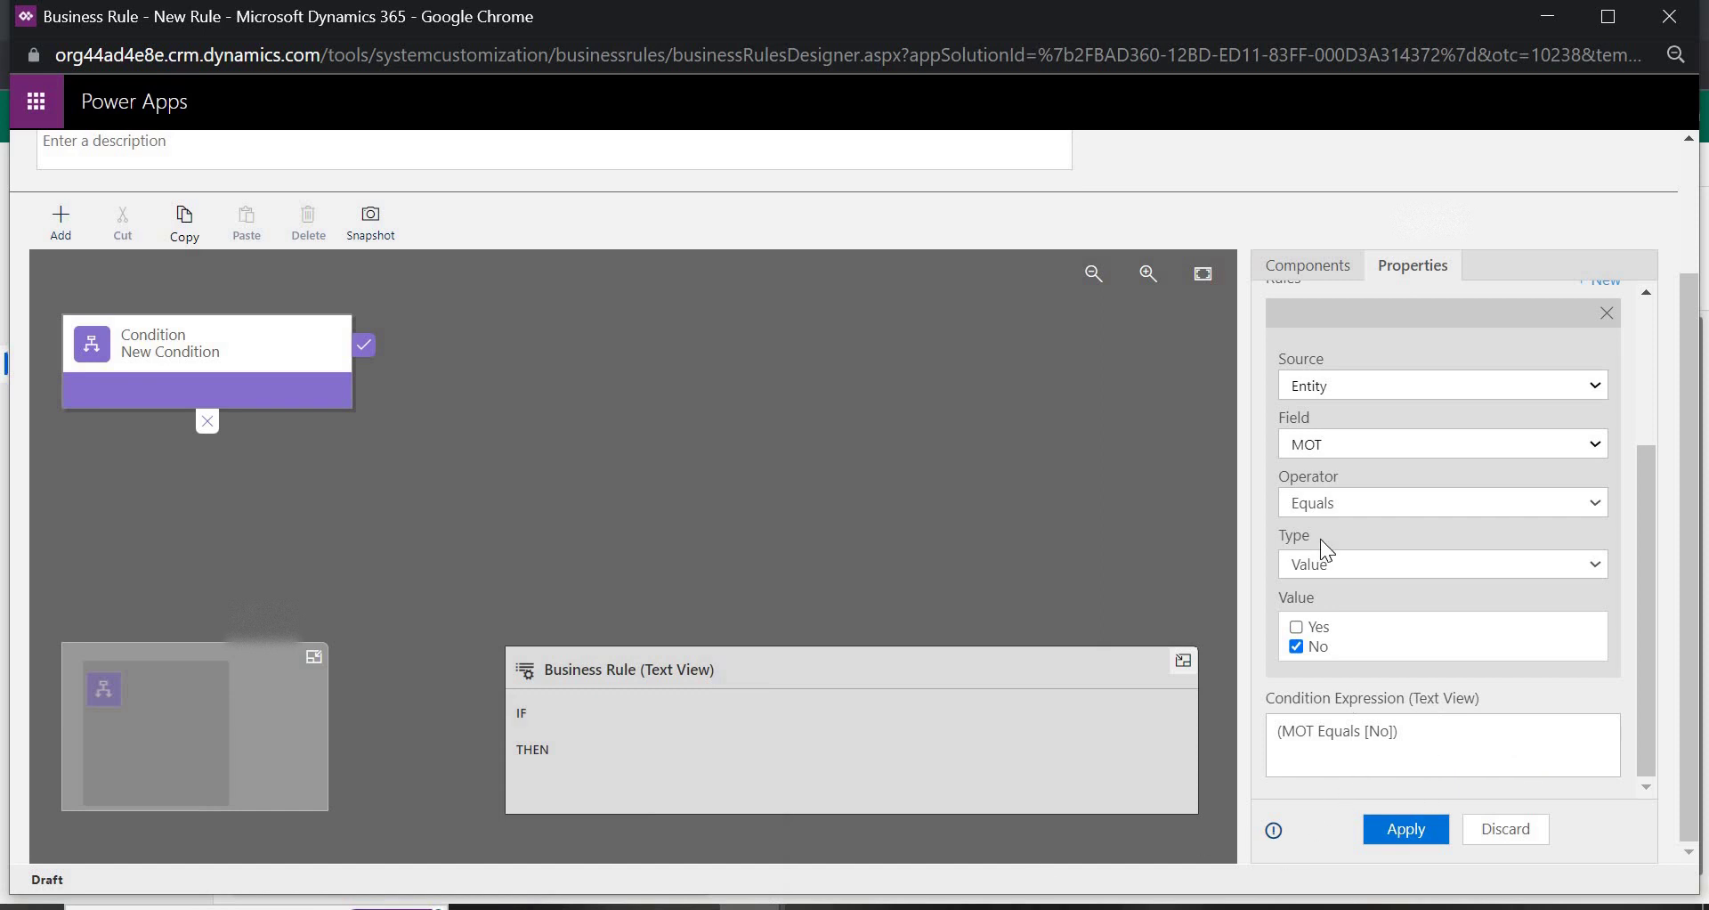
scroll(1320, 538, up, 3)
scroll(1424, 684, down, 3)
click(1399, 828)
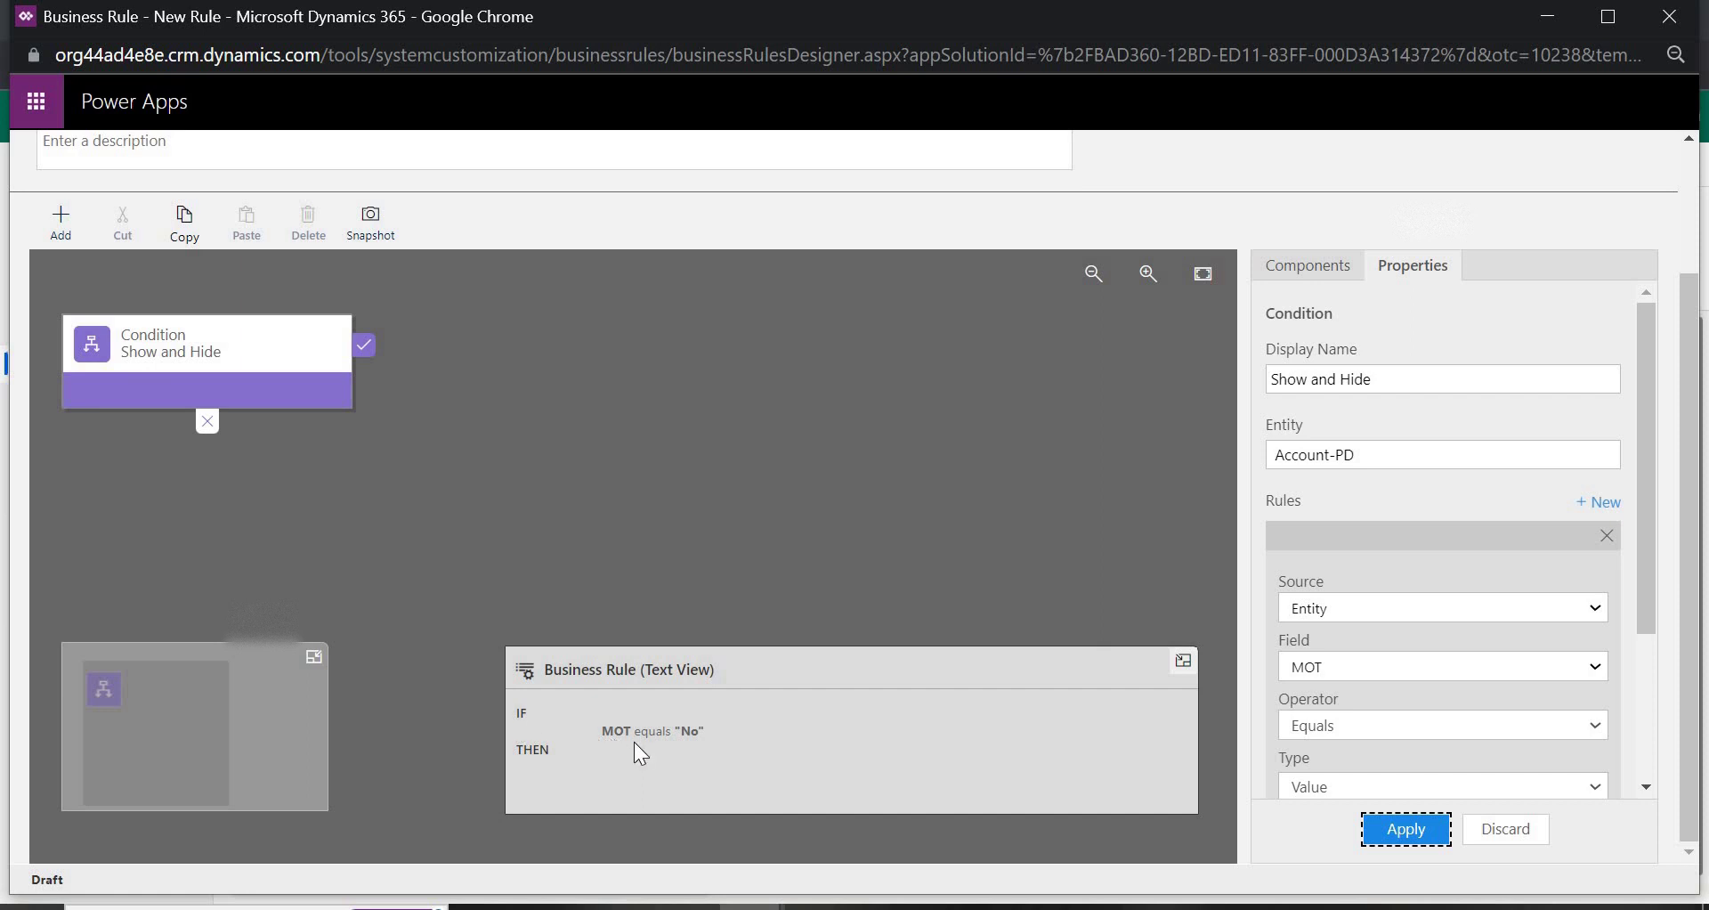
scroll(1489, 596, up, 1)
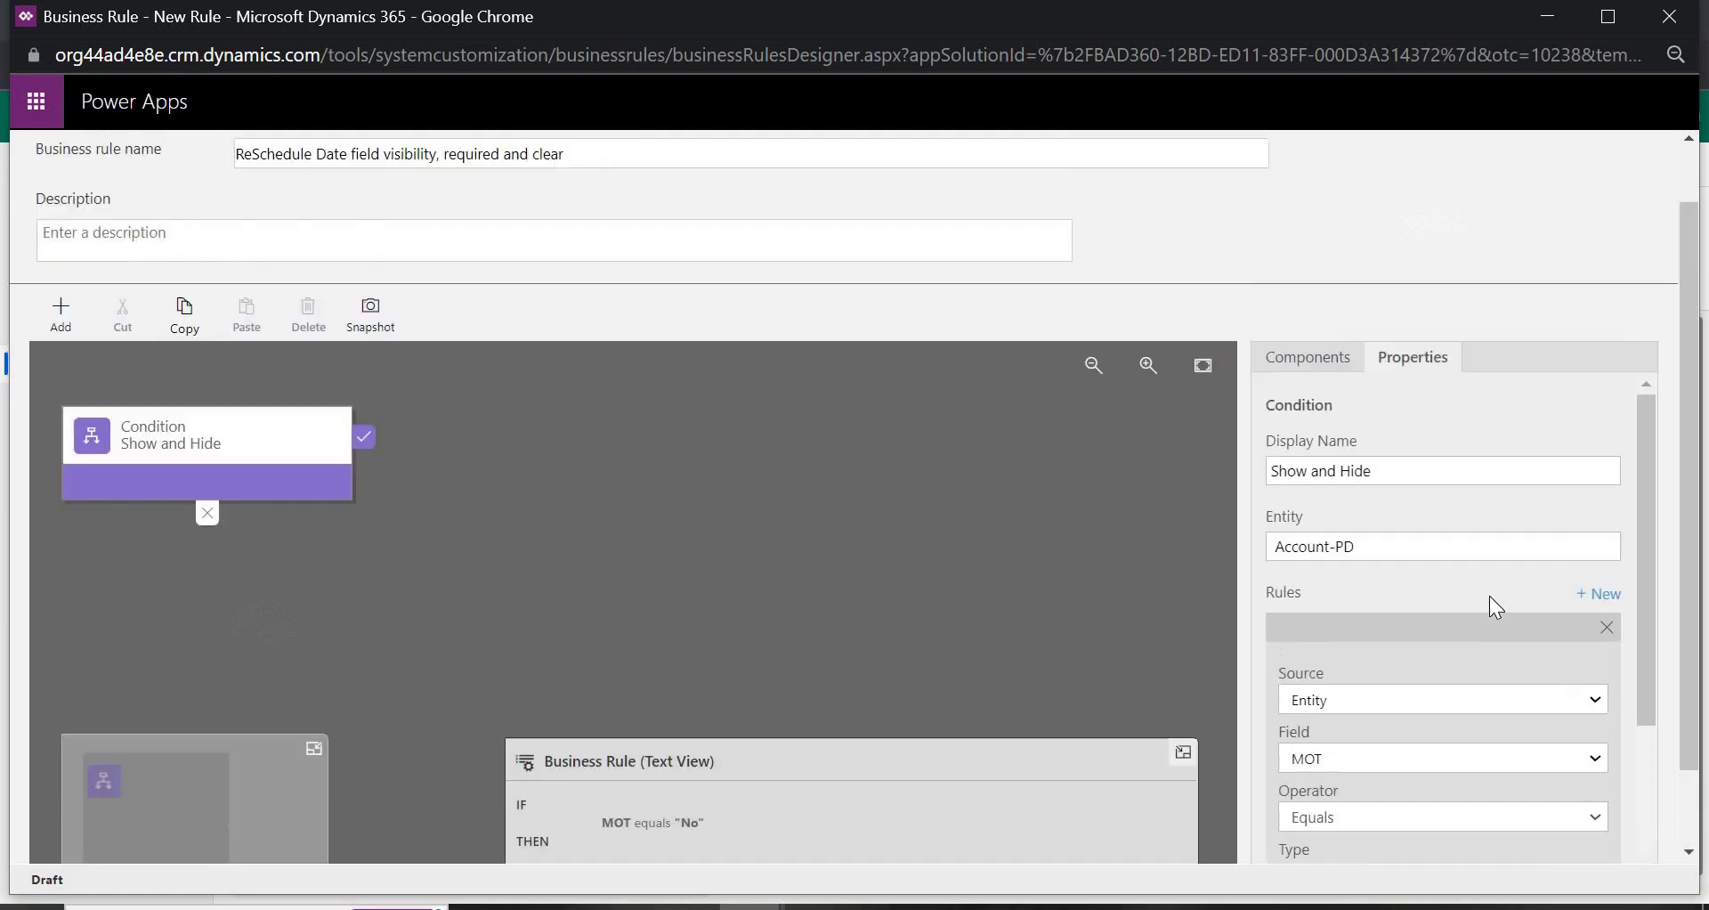
Add a Set Visibility action after the condition and name it 'Hide Reschedule field'.
scroll(1297, 320, down, 1)
click(1299, 302)
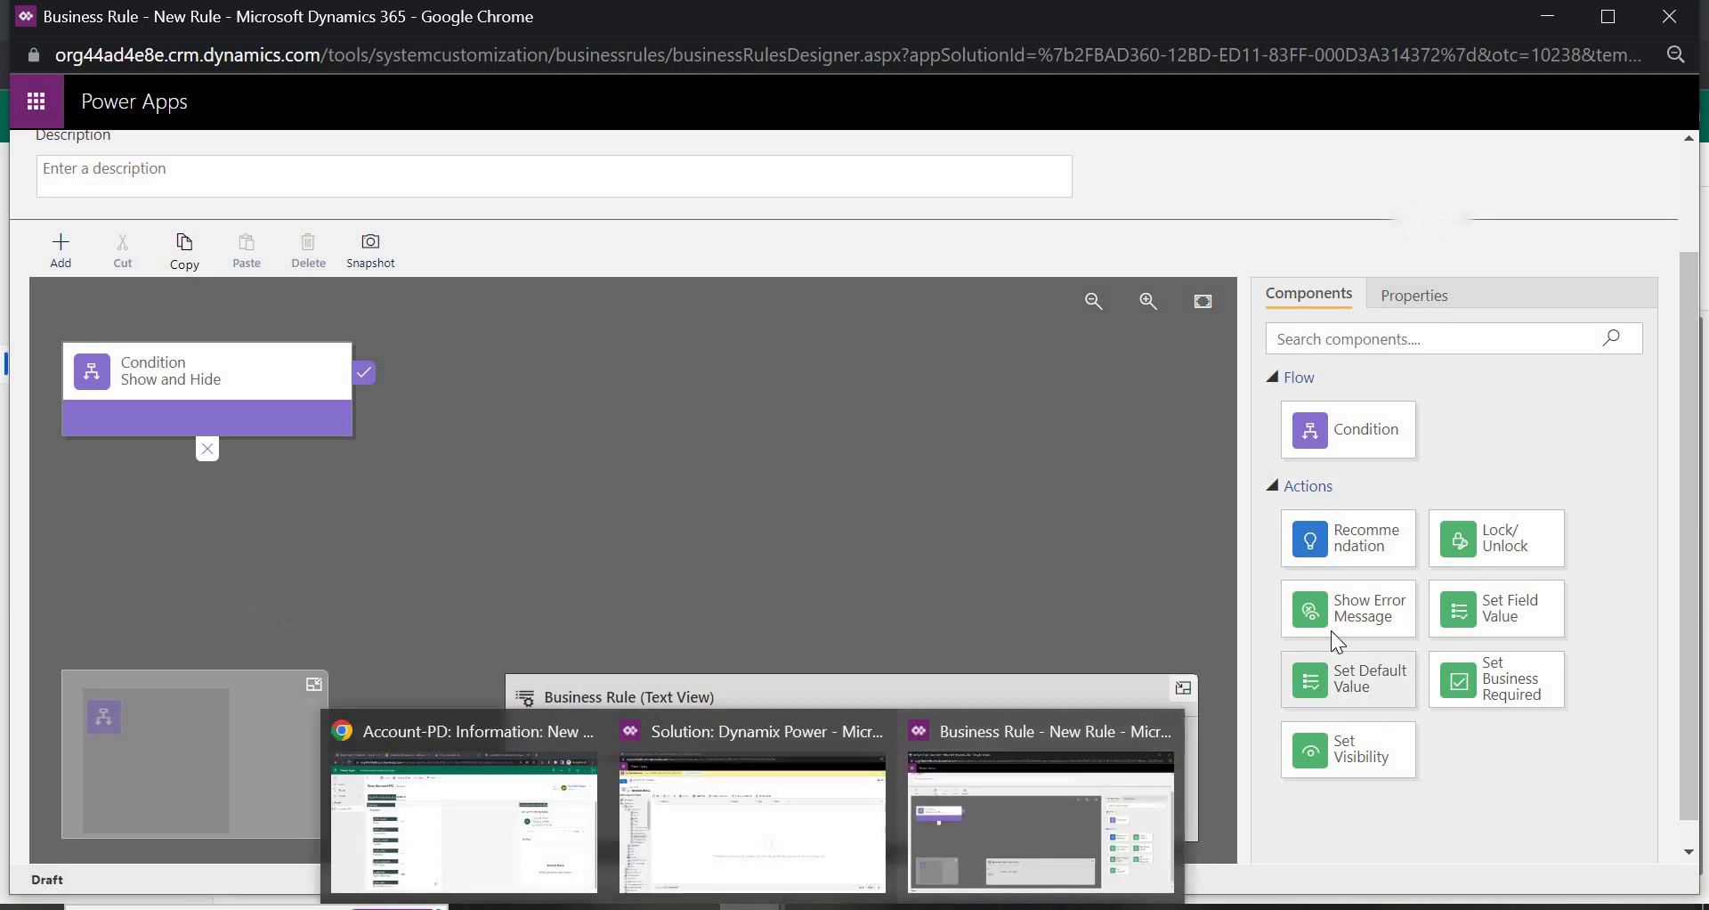
drag(623, 511, 394, 390)
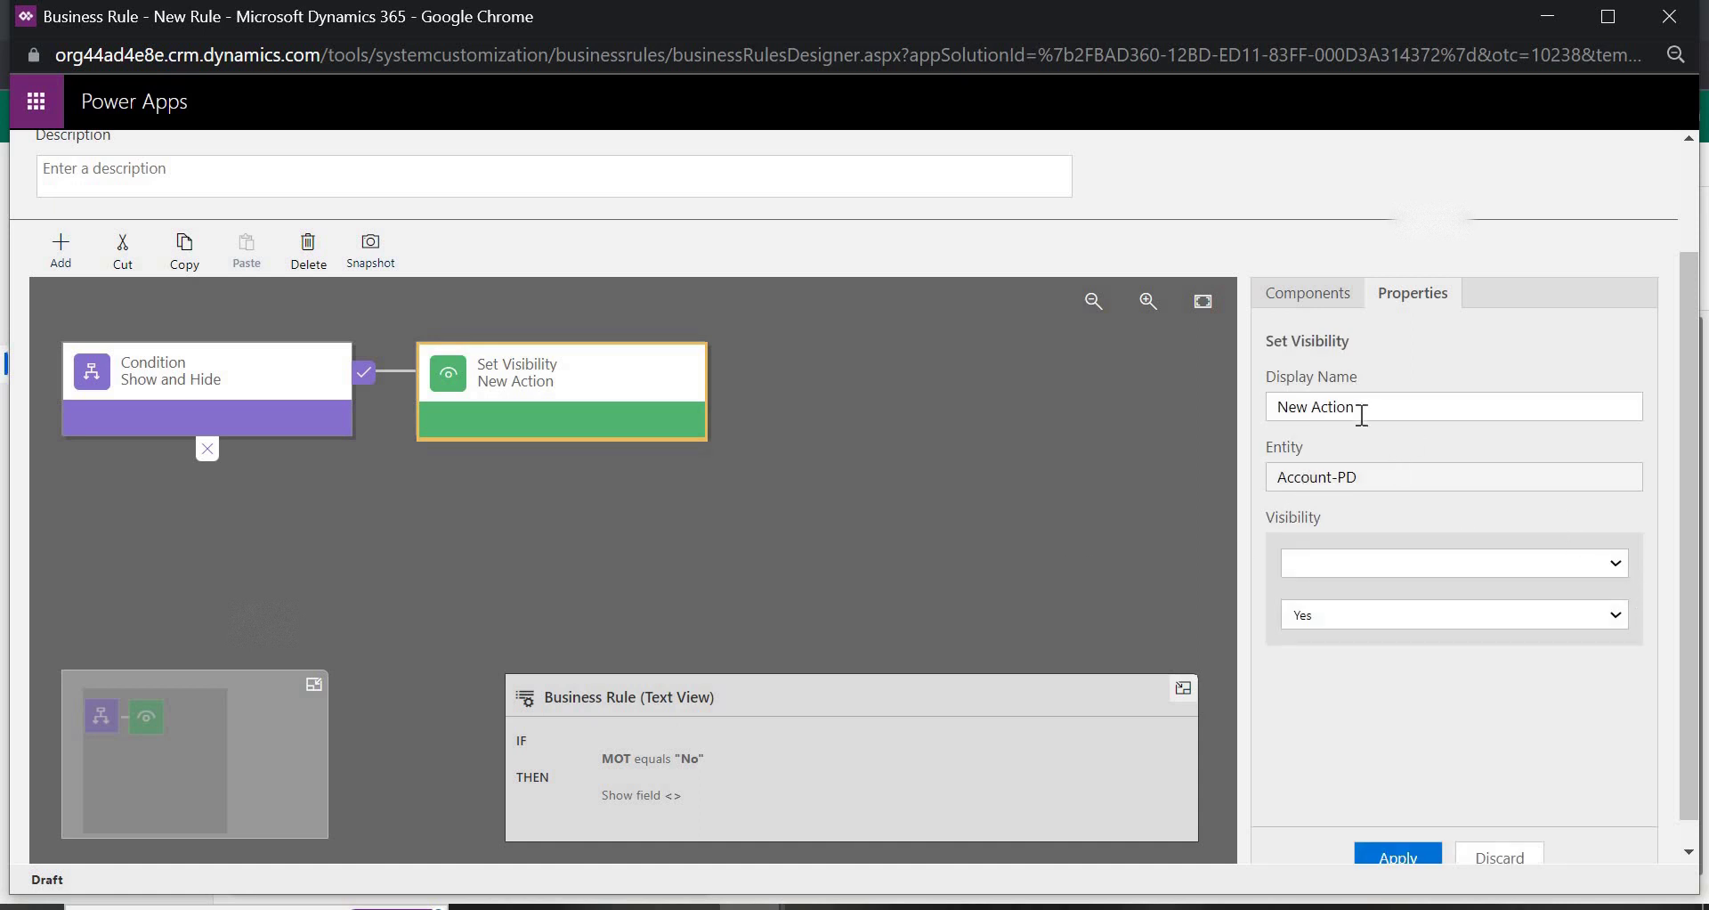
click(1268, 406)
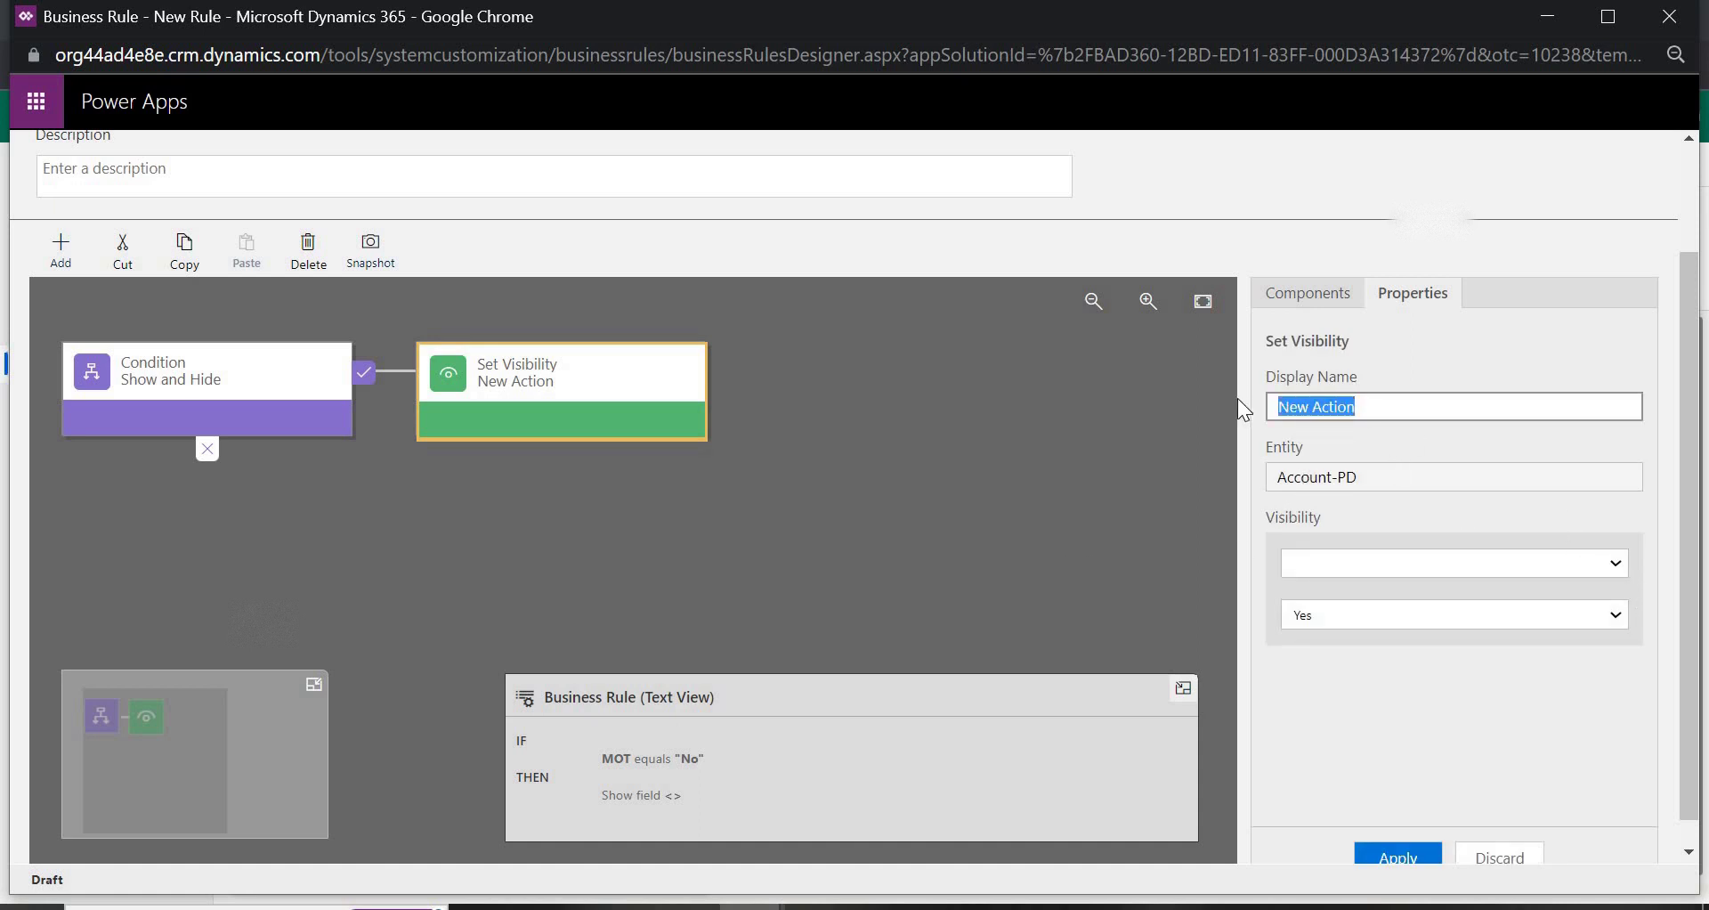
text(HIde)
key(Home)
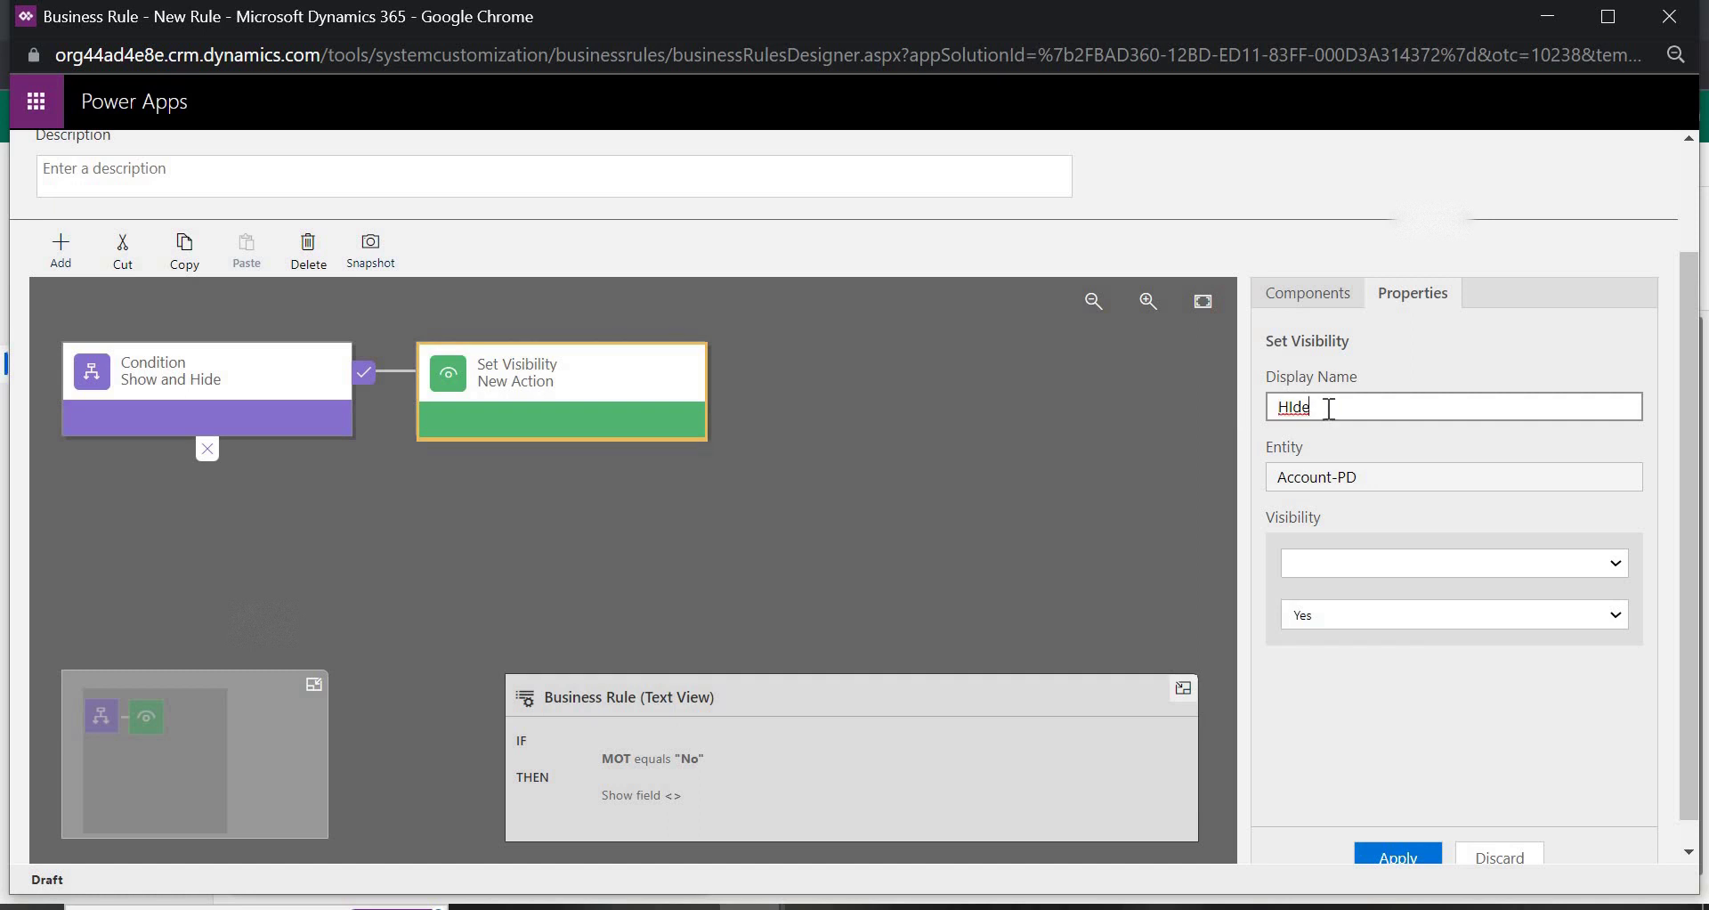
key(BackSpace)
key(BackSpace)
key(BackSpace)
text(ide Reschedule field)
Point the Hide Reschedule field action at the Date field and apply it.
click(1445, 559)
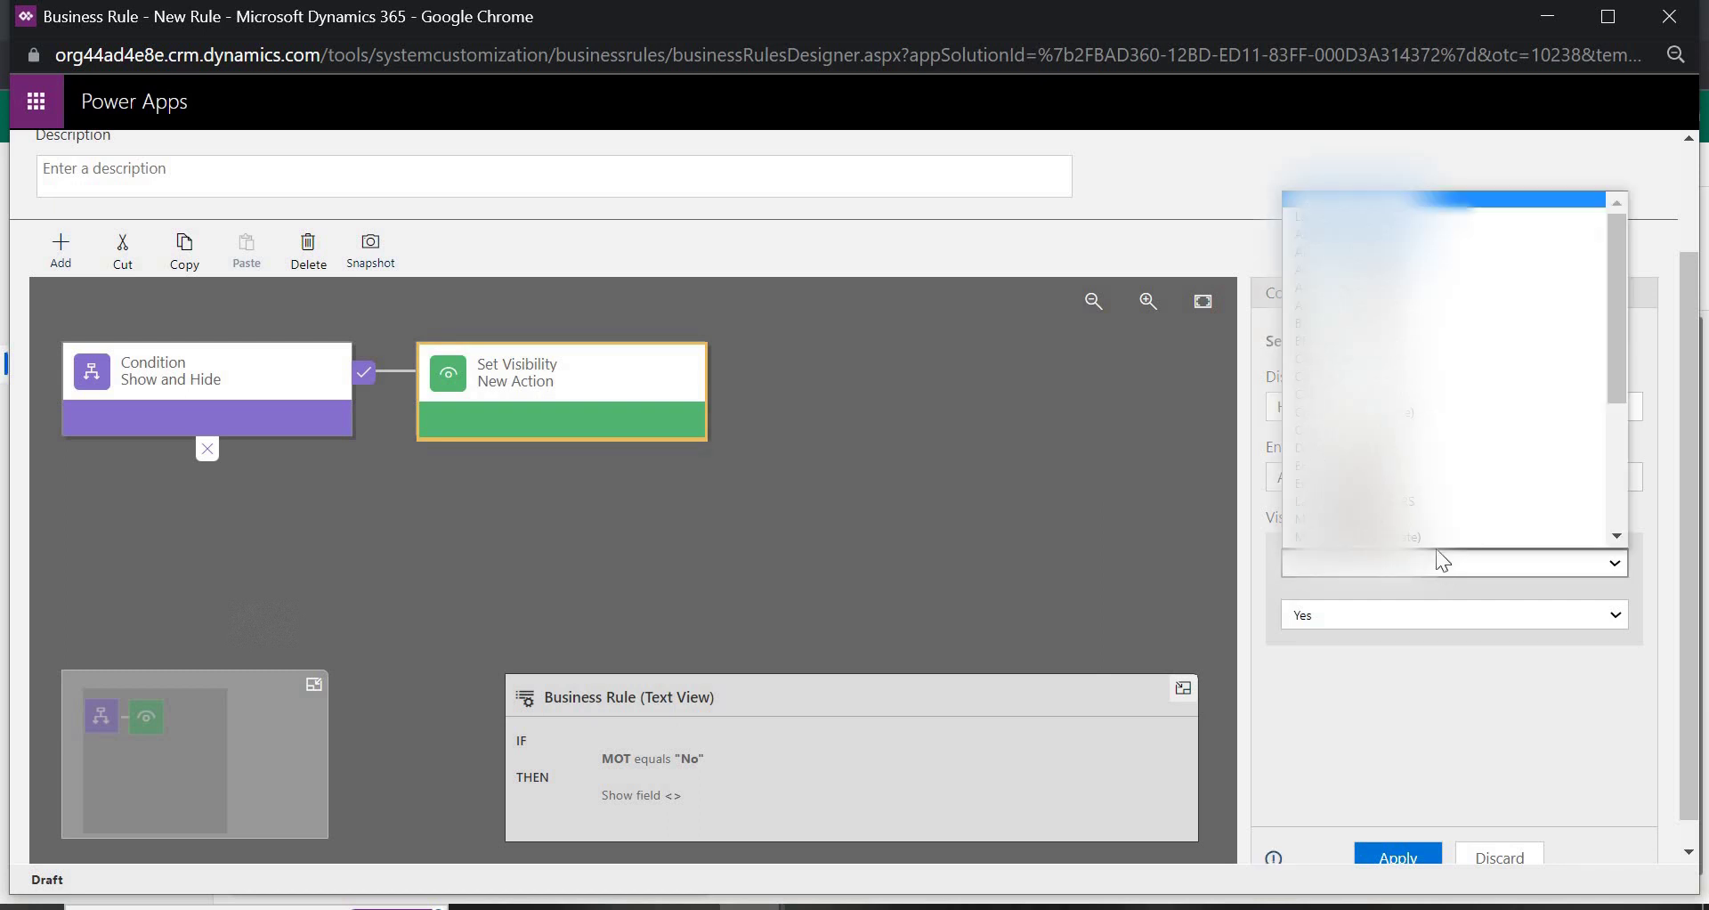
scroll(1412, 481, down, 5)
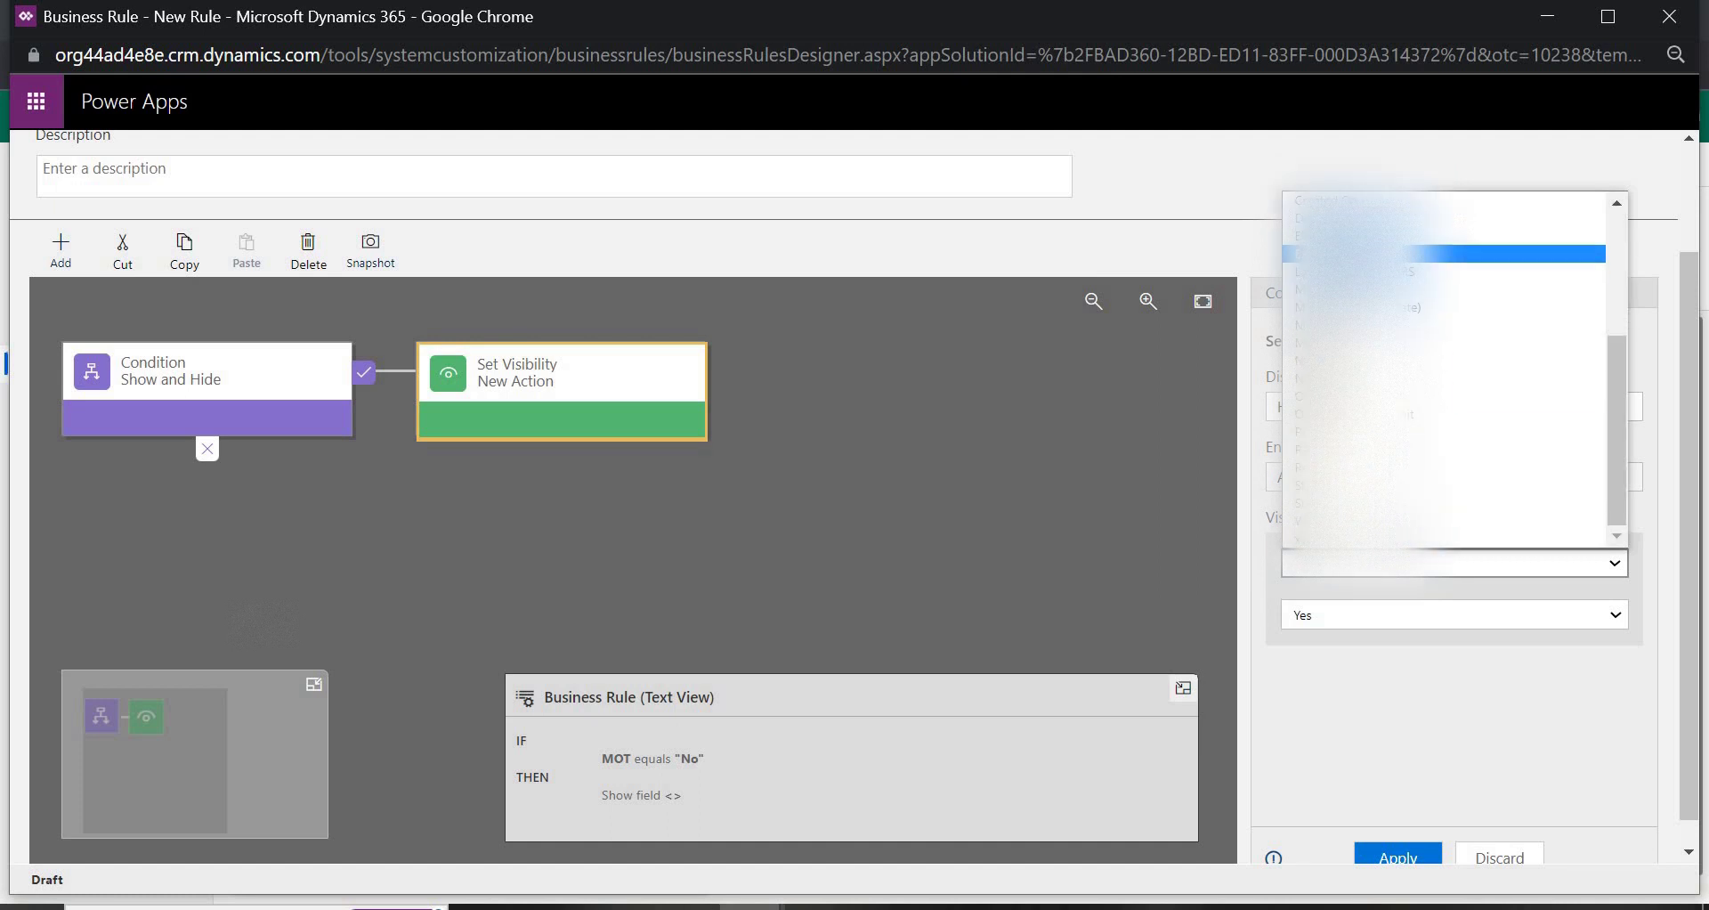
click(1415, 535)
click(434, 817)
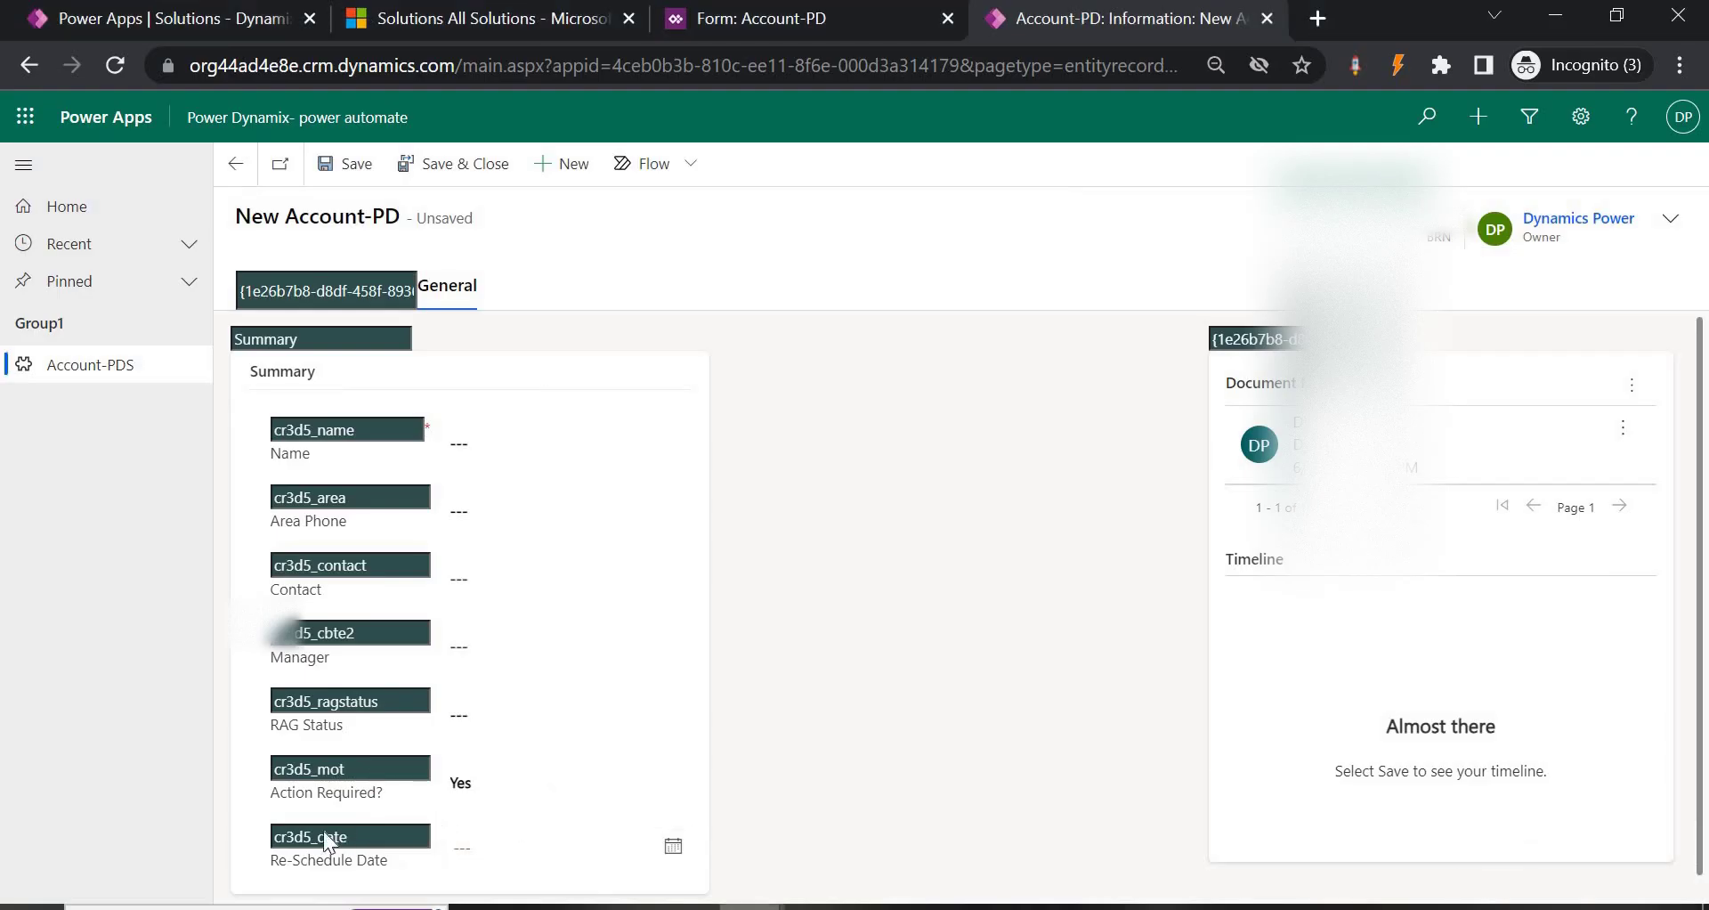
scroll(328, 843, down, 1)
mouse_move(752, 905)
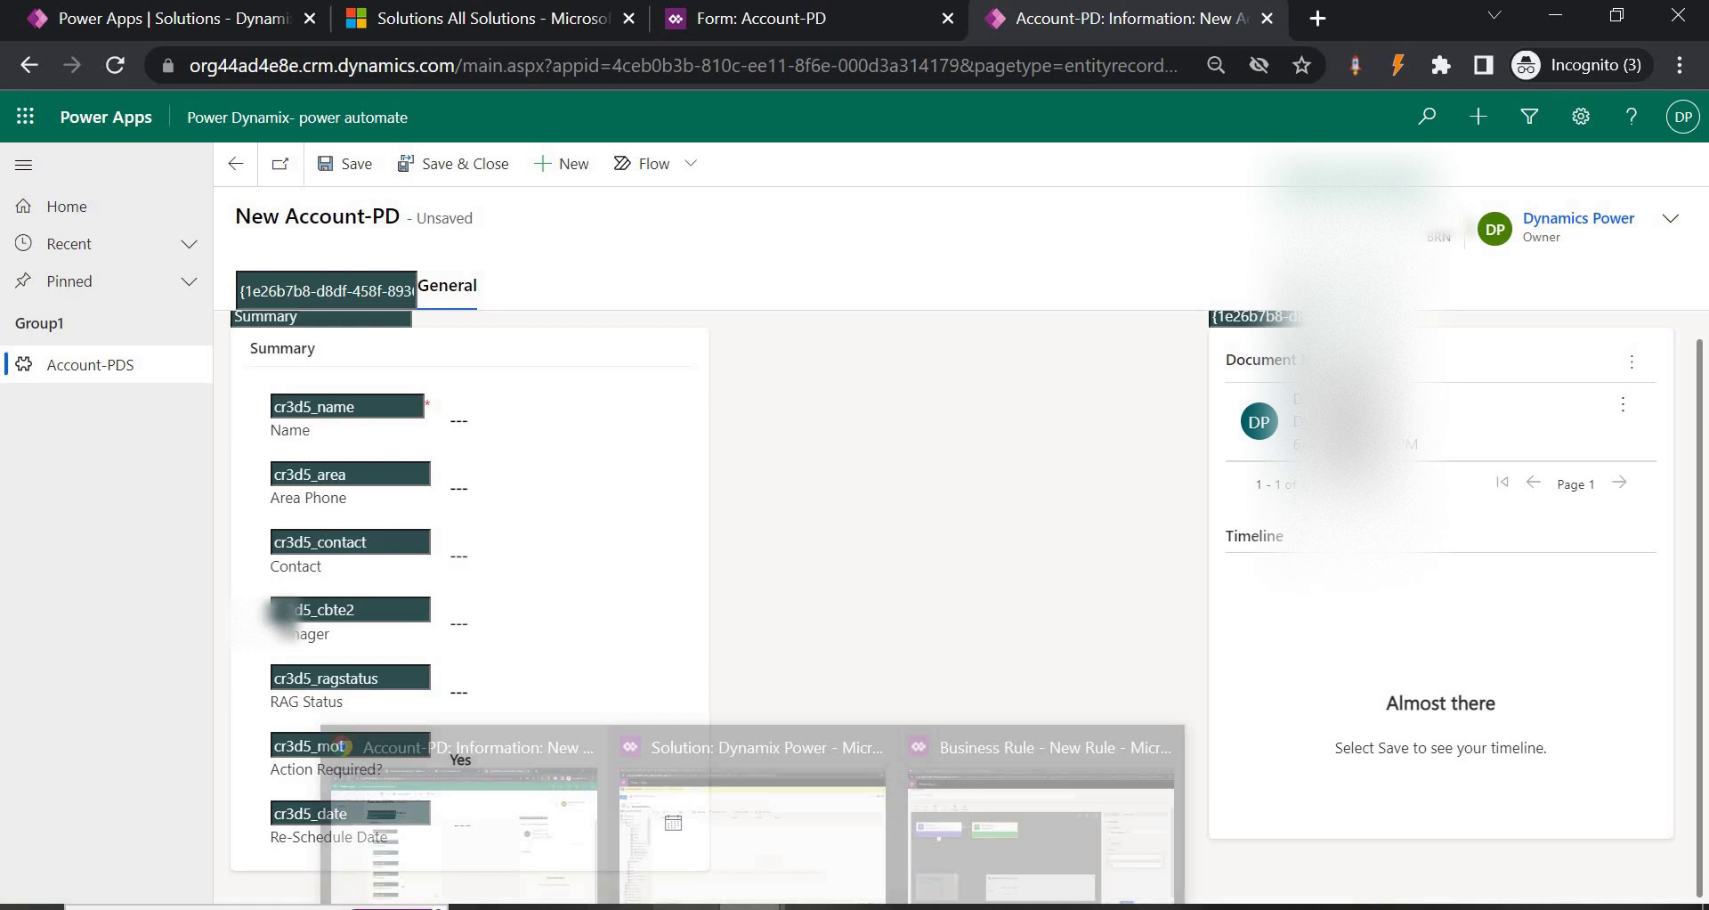
click(935, 851)
click(1424, 566)
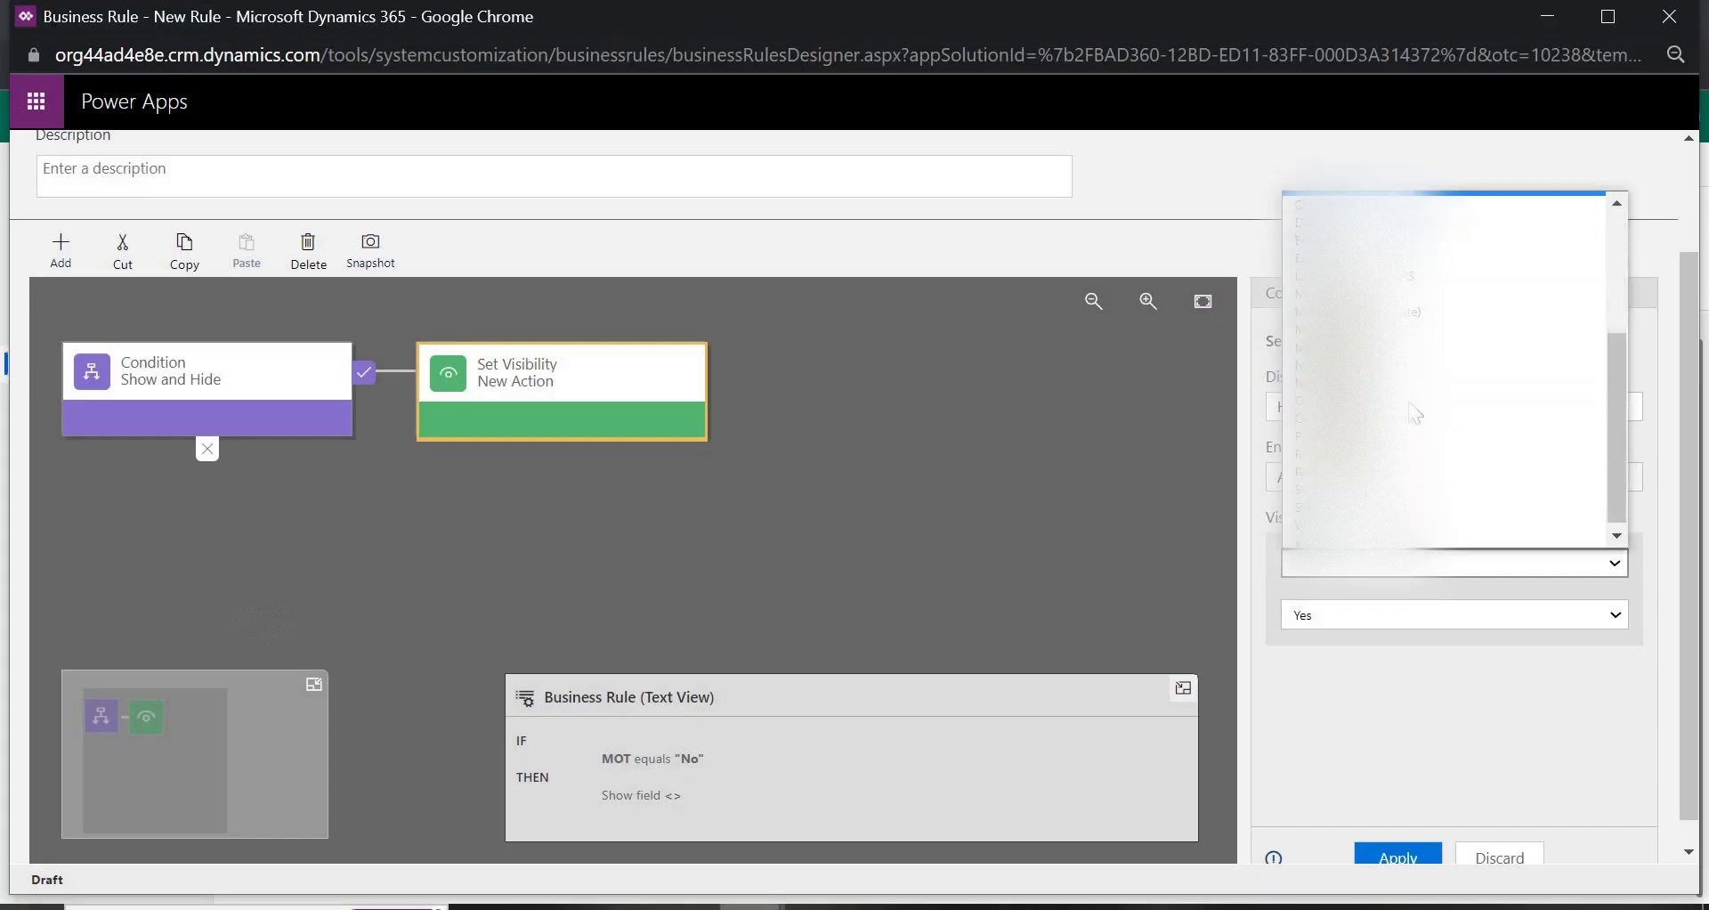
scroll(1416, 414, up, 5)
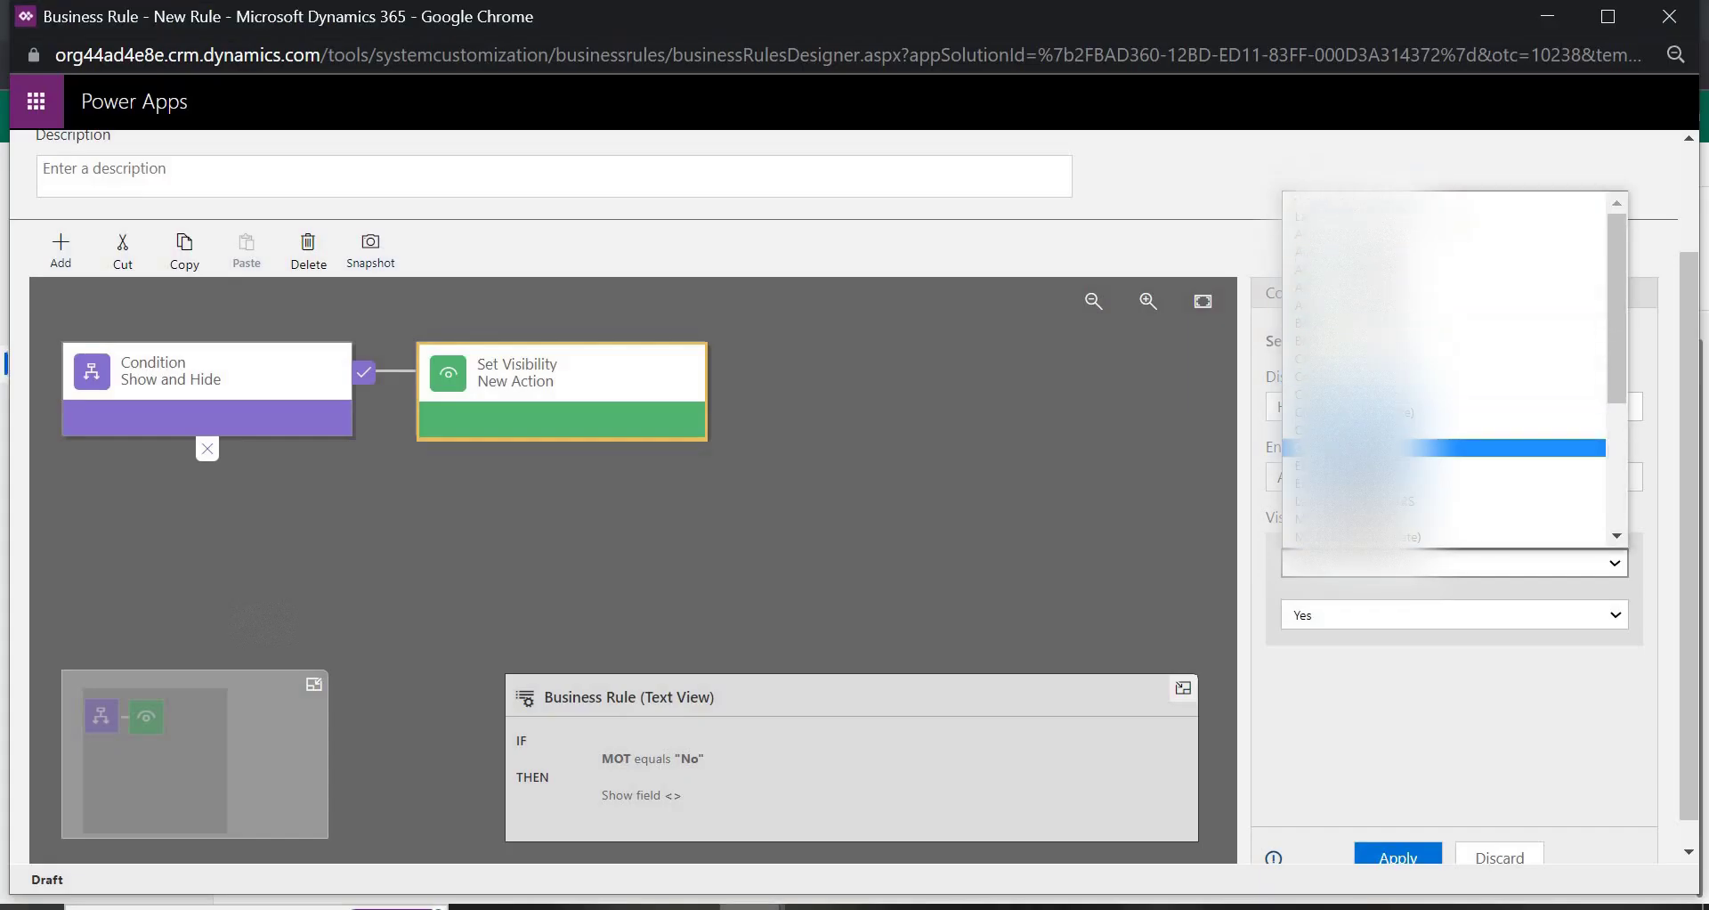
click(1442, 448)
scroll(1424, 793, down, 1)
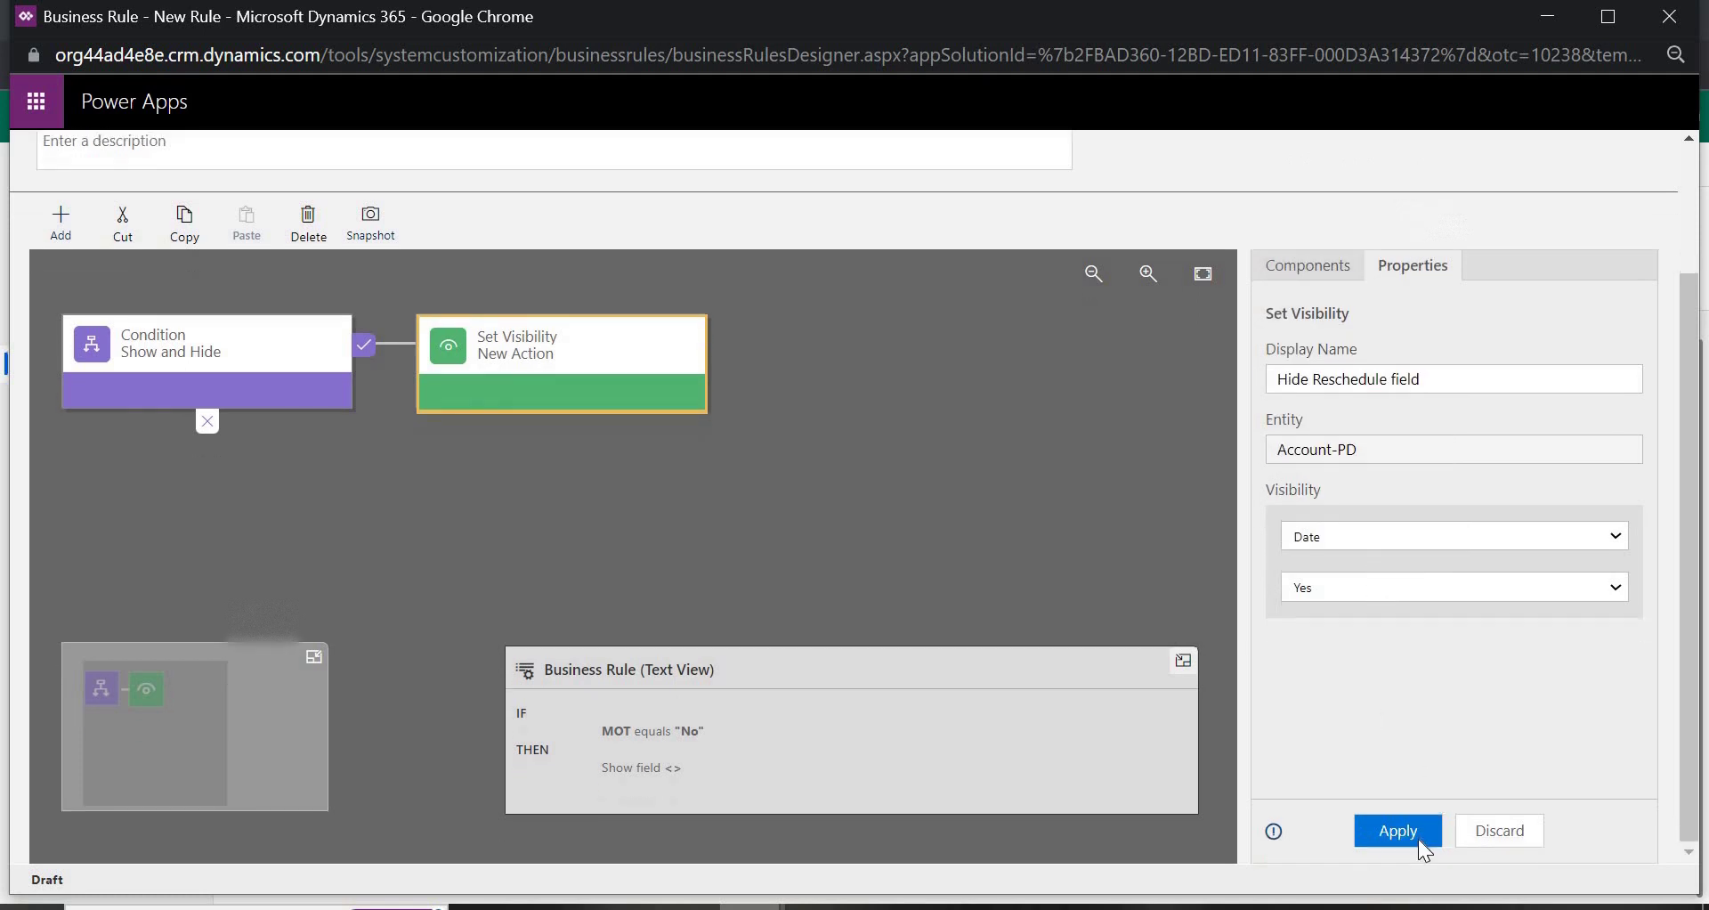
click(1415, 831)
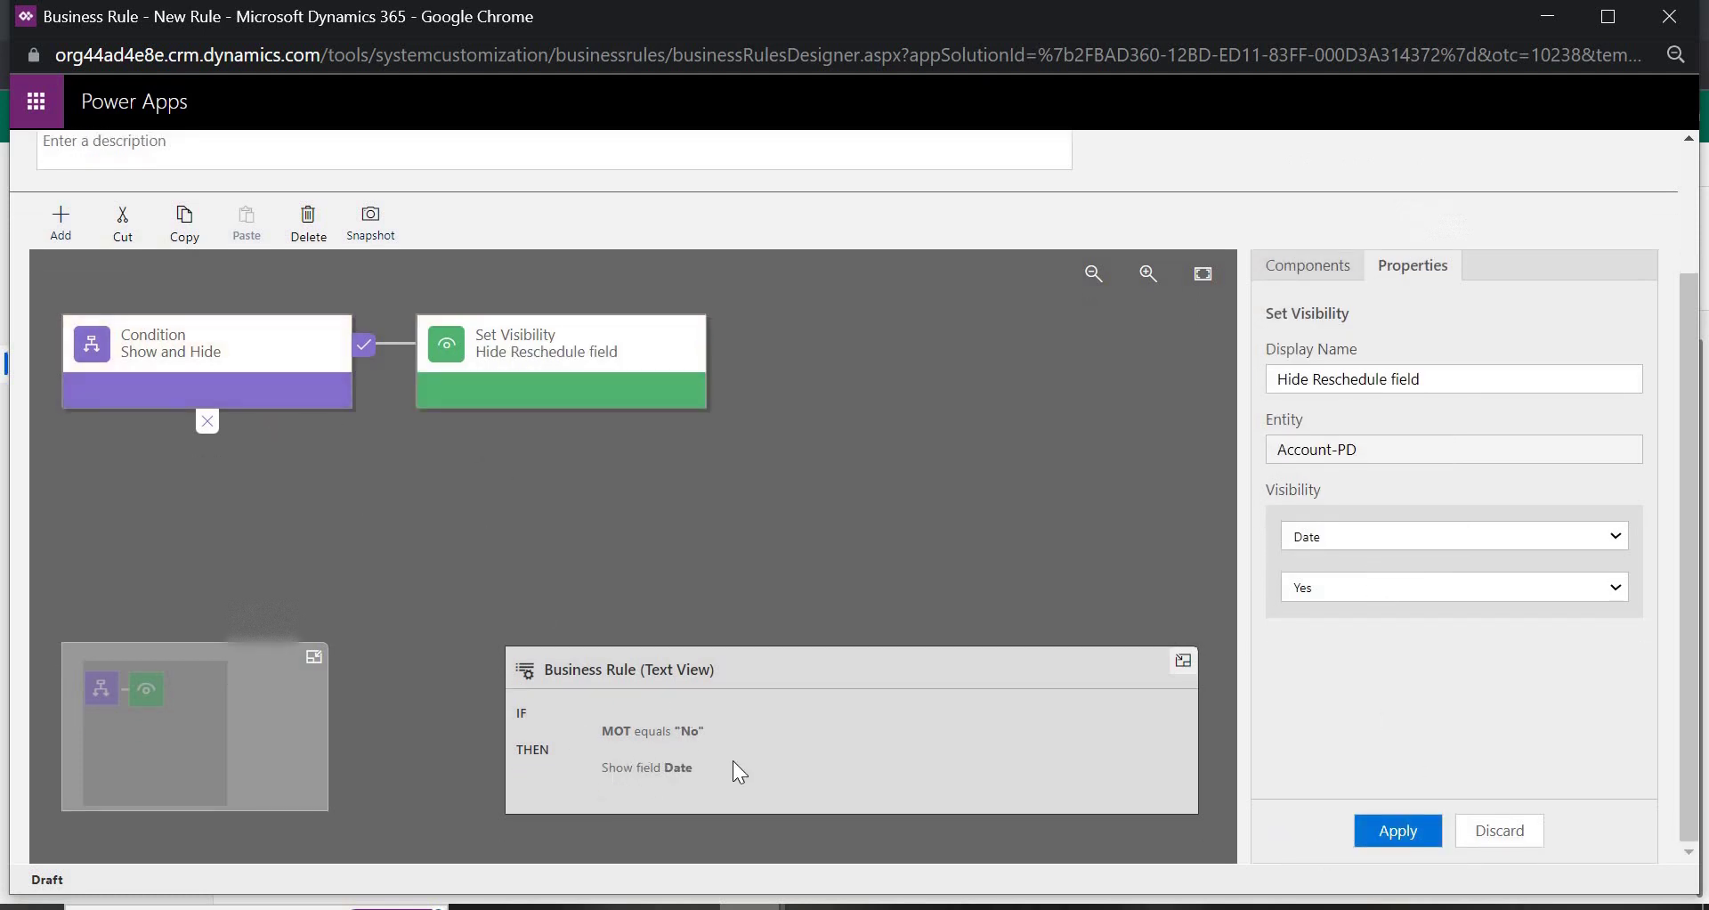
Set the action's visibility to No so Date is hidden, and apply.
click(1347, 588)
click(1333, 628)
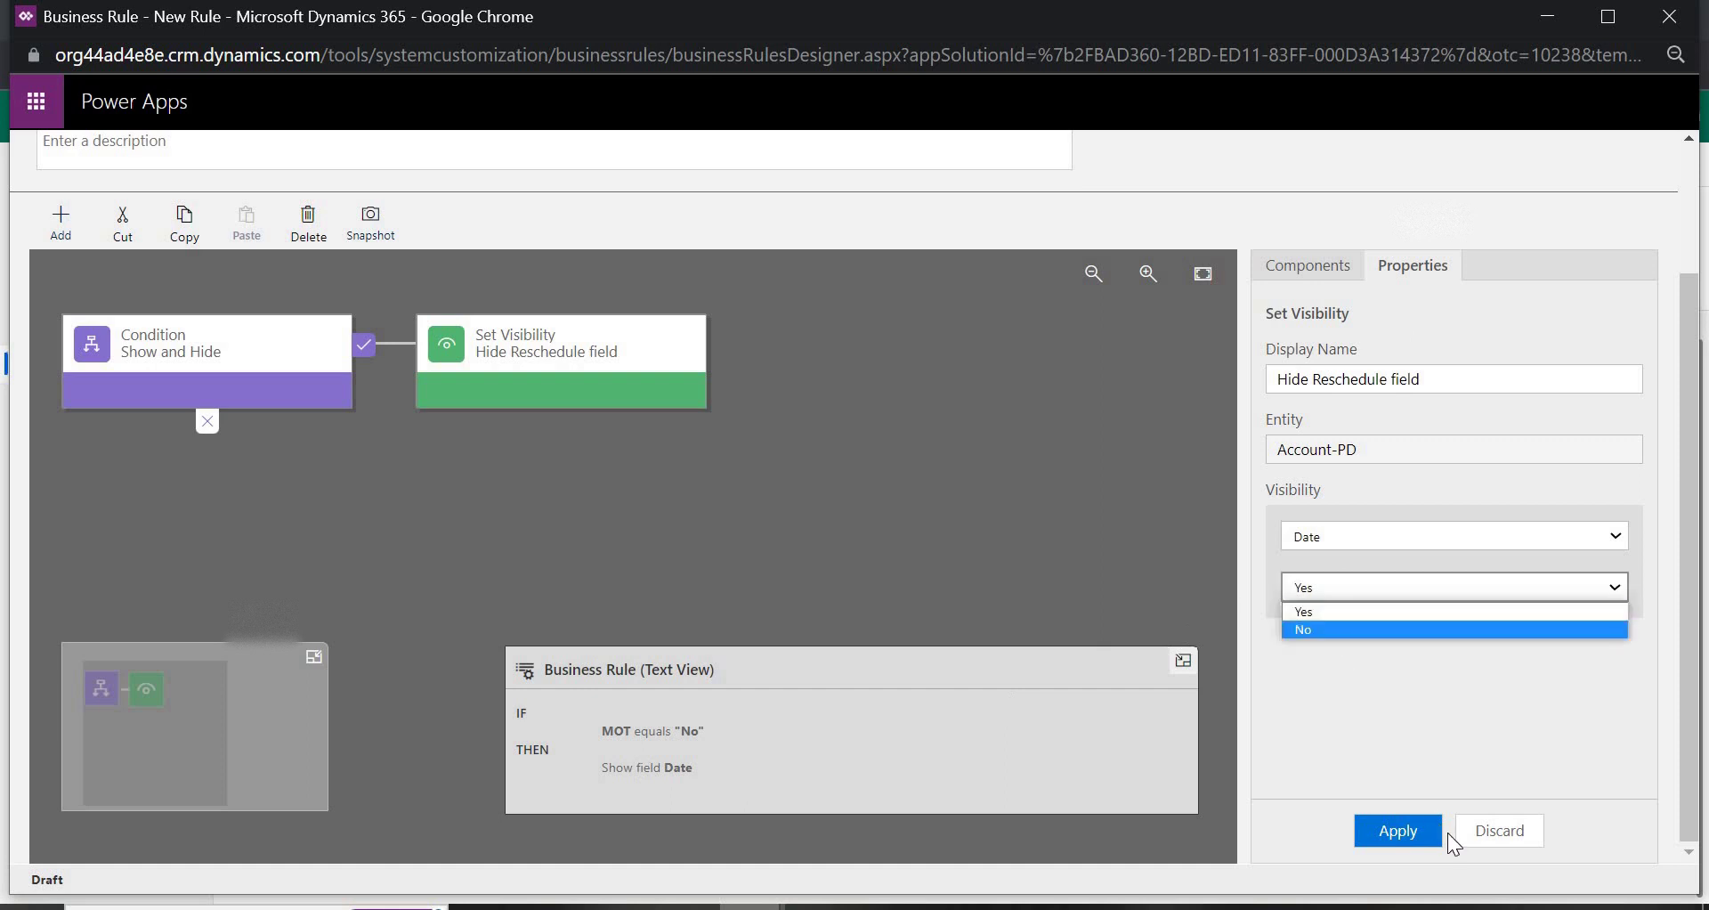
click(1413, 838)
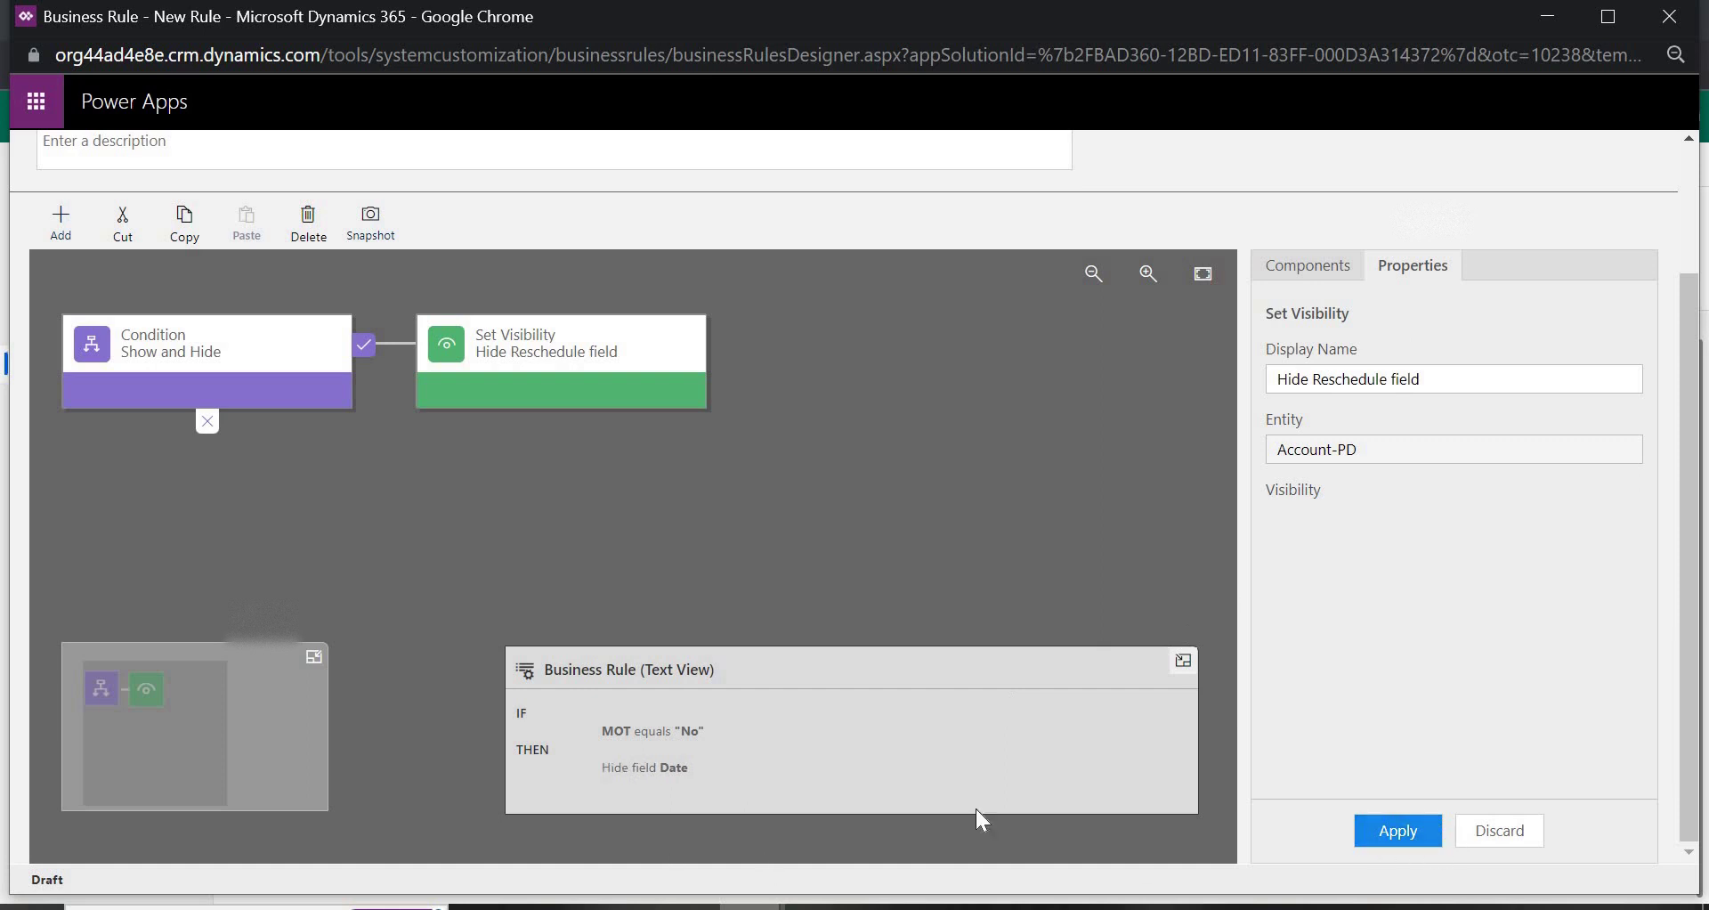
click(1300, 274)
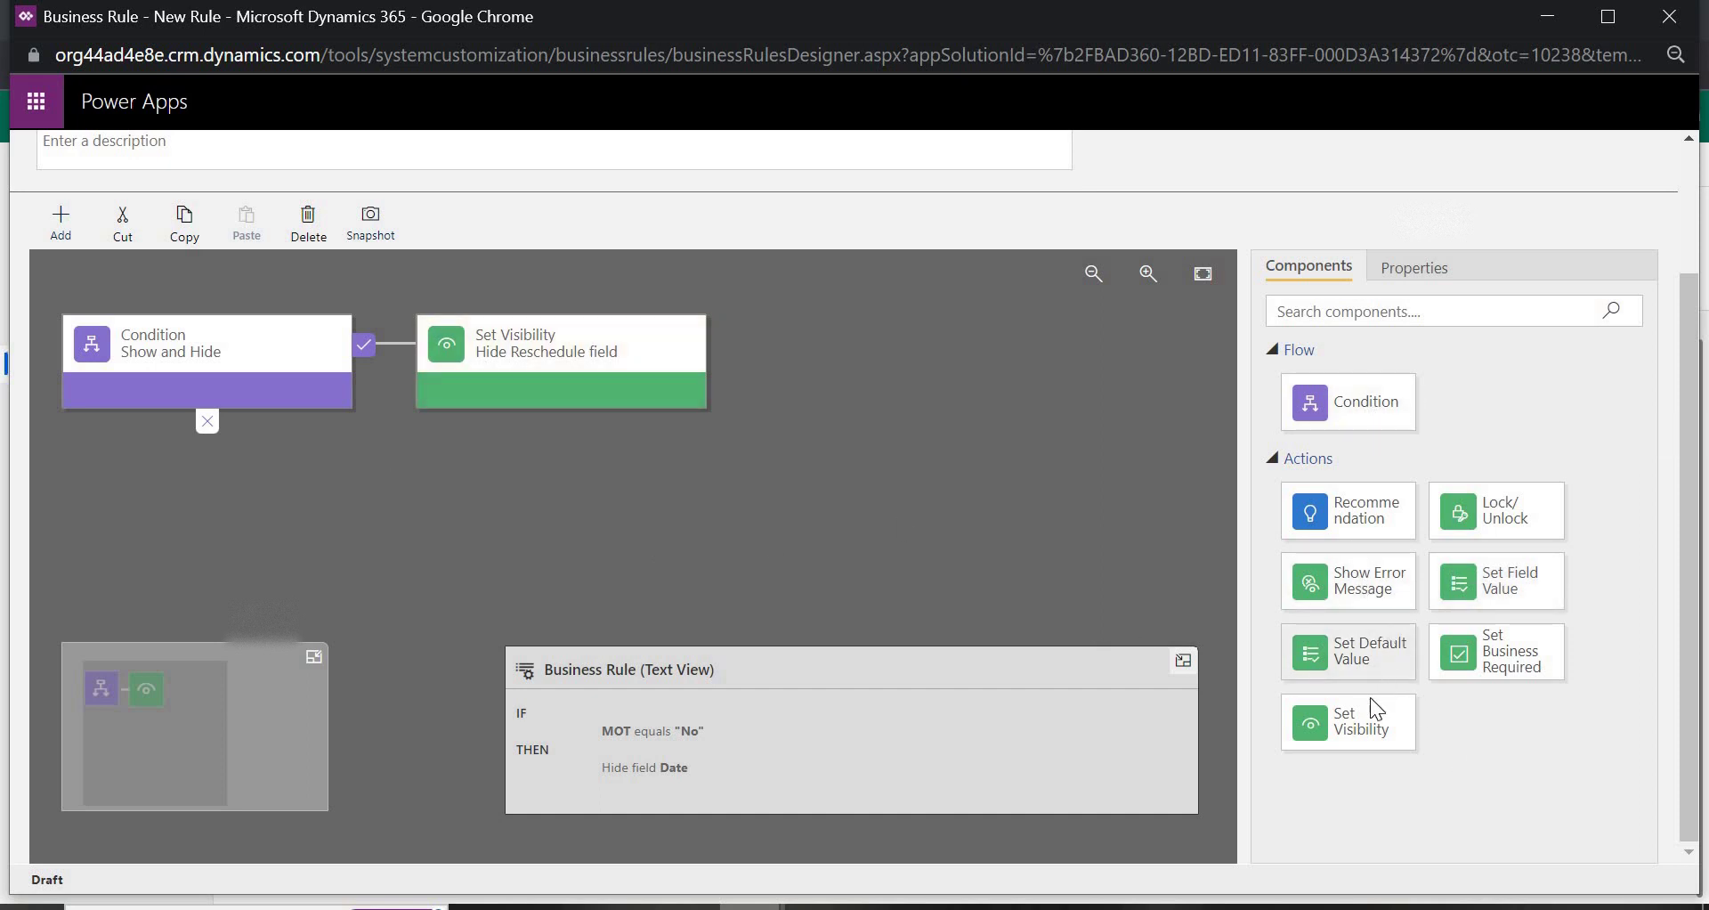
Add a 'Show field' Set Visibility action on the ELSE branch targeting Date, kept at Yes.
drag(1370, 699, 233, 453)
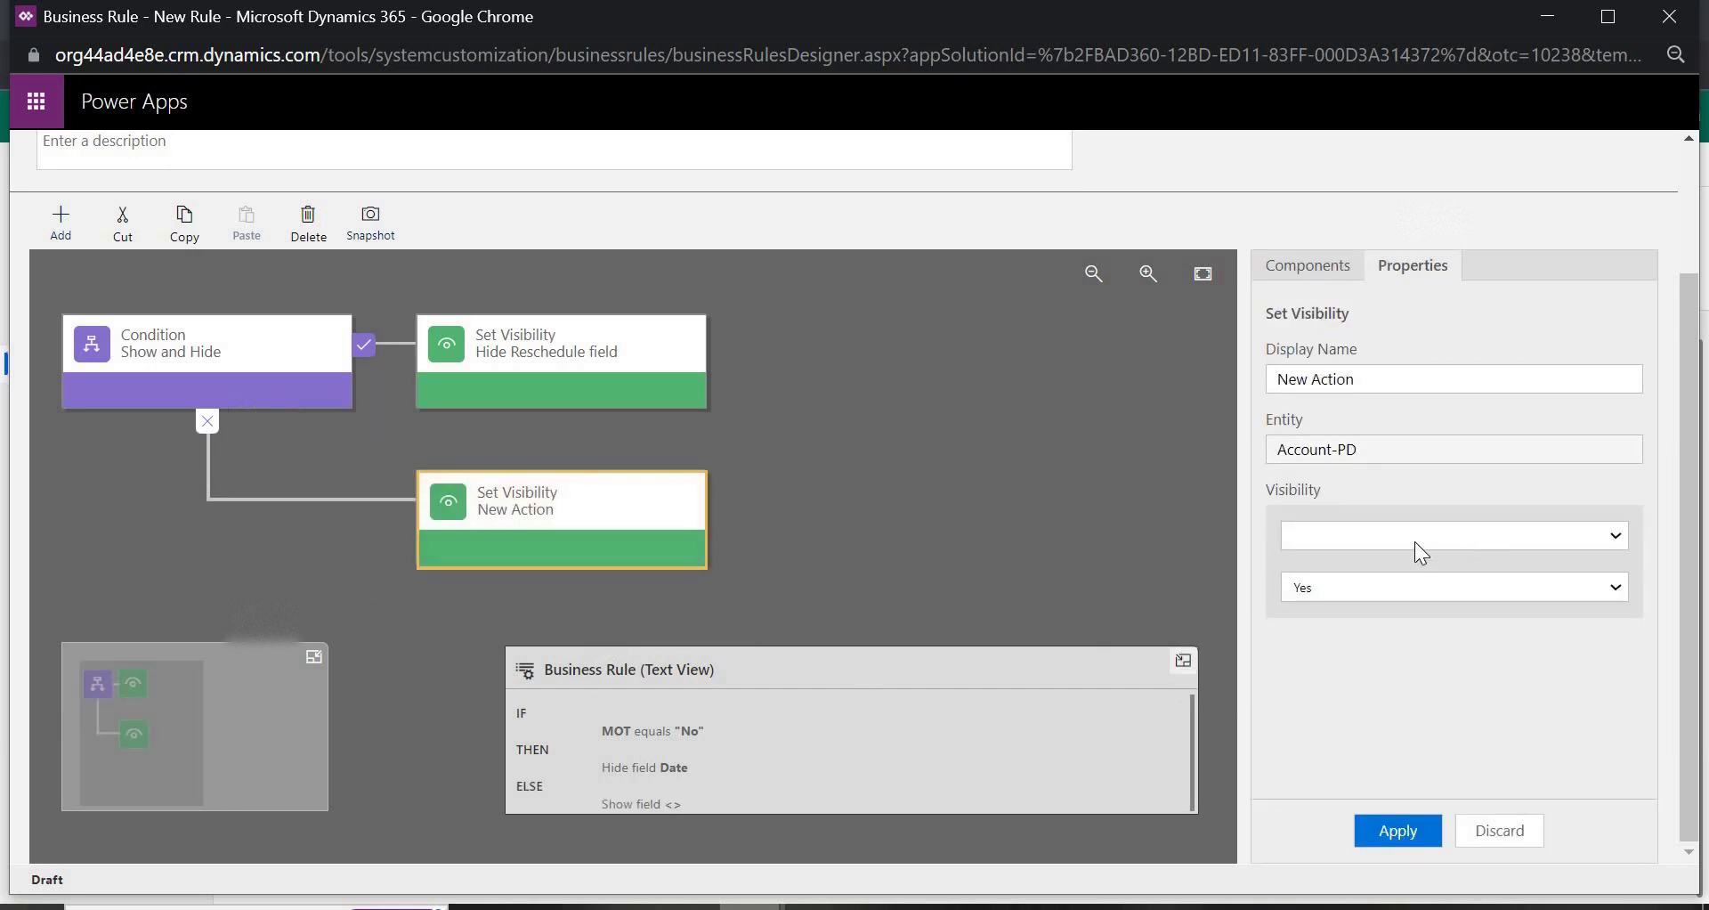
click(1422, 541)
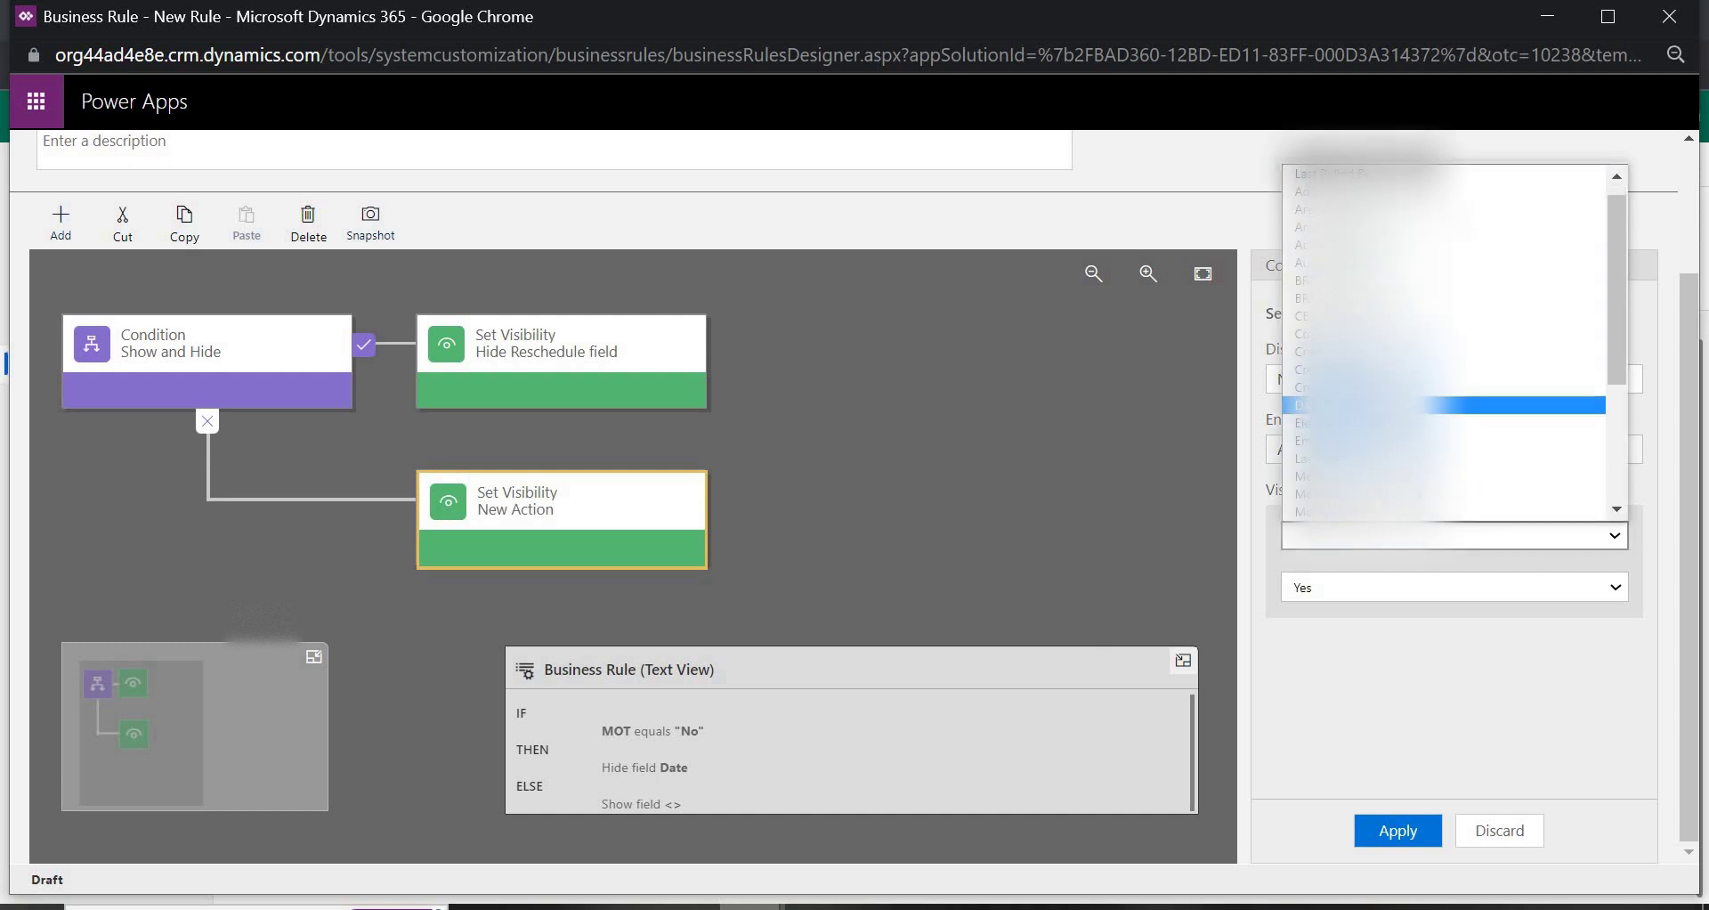
click(1415, 398)
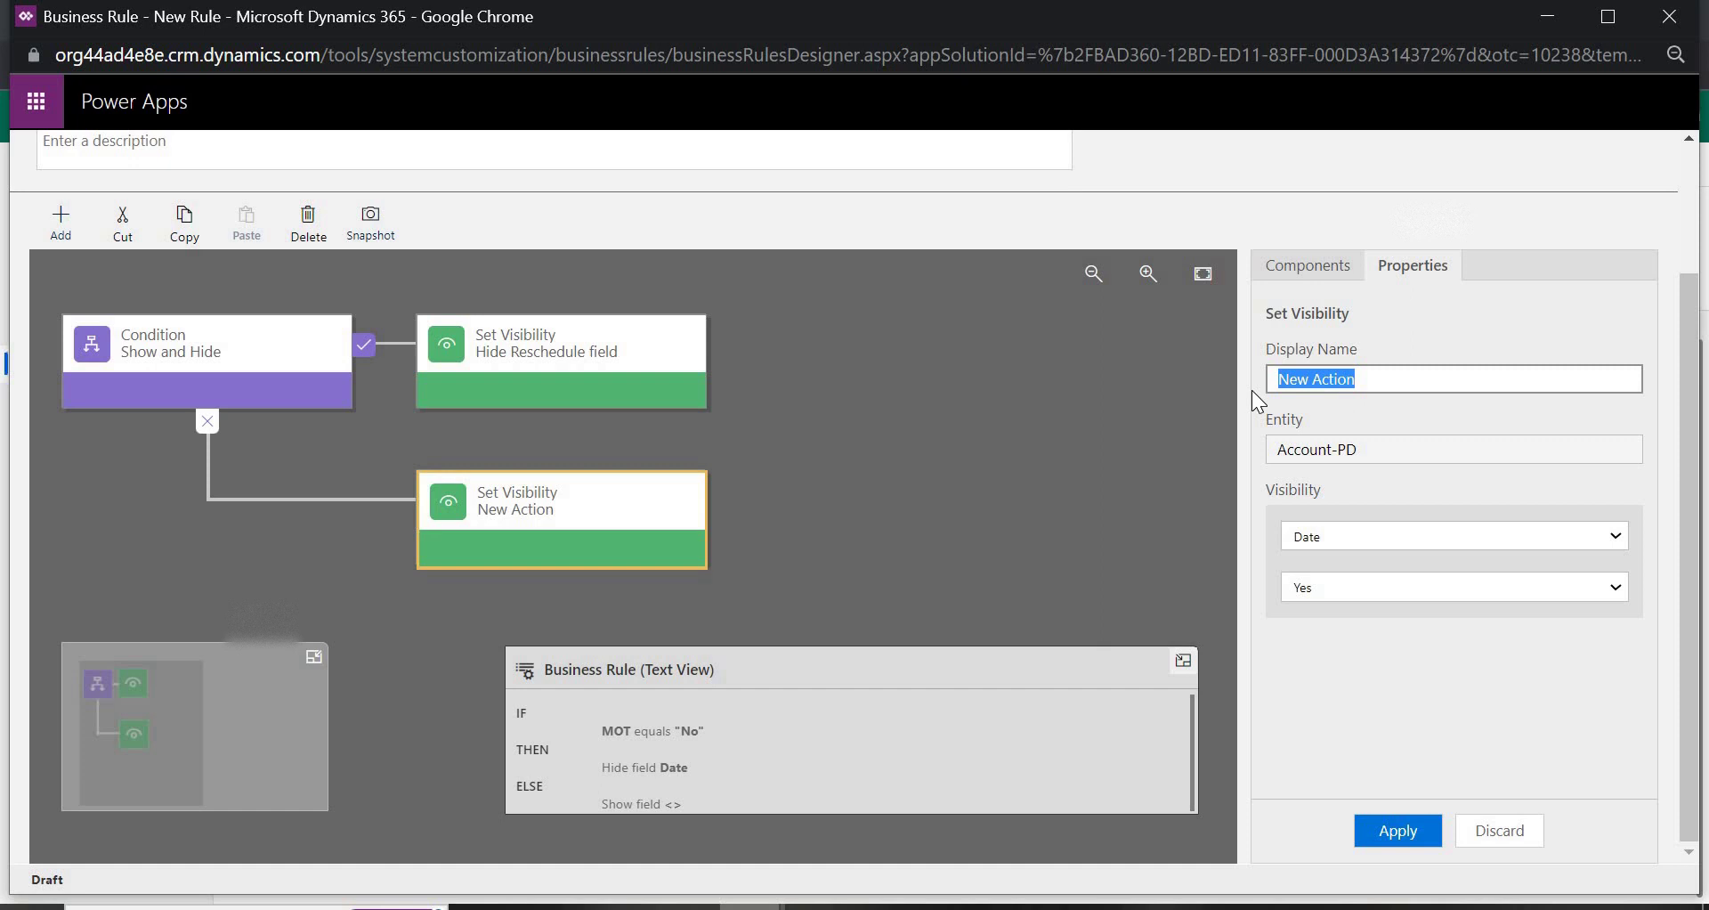
text(Show field)
click(1415, 828)
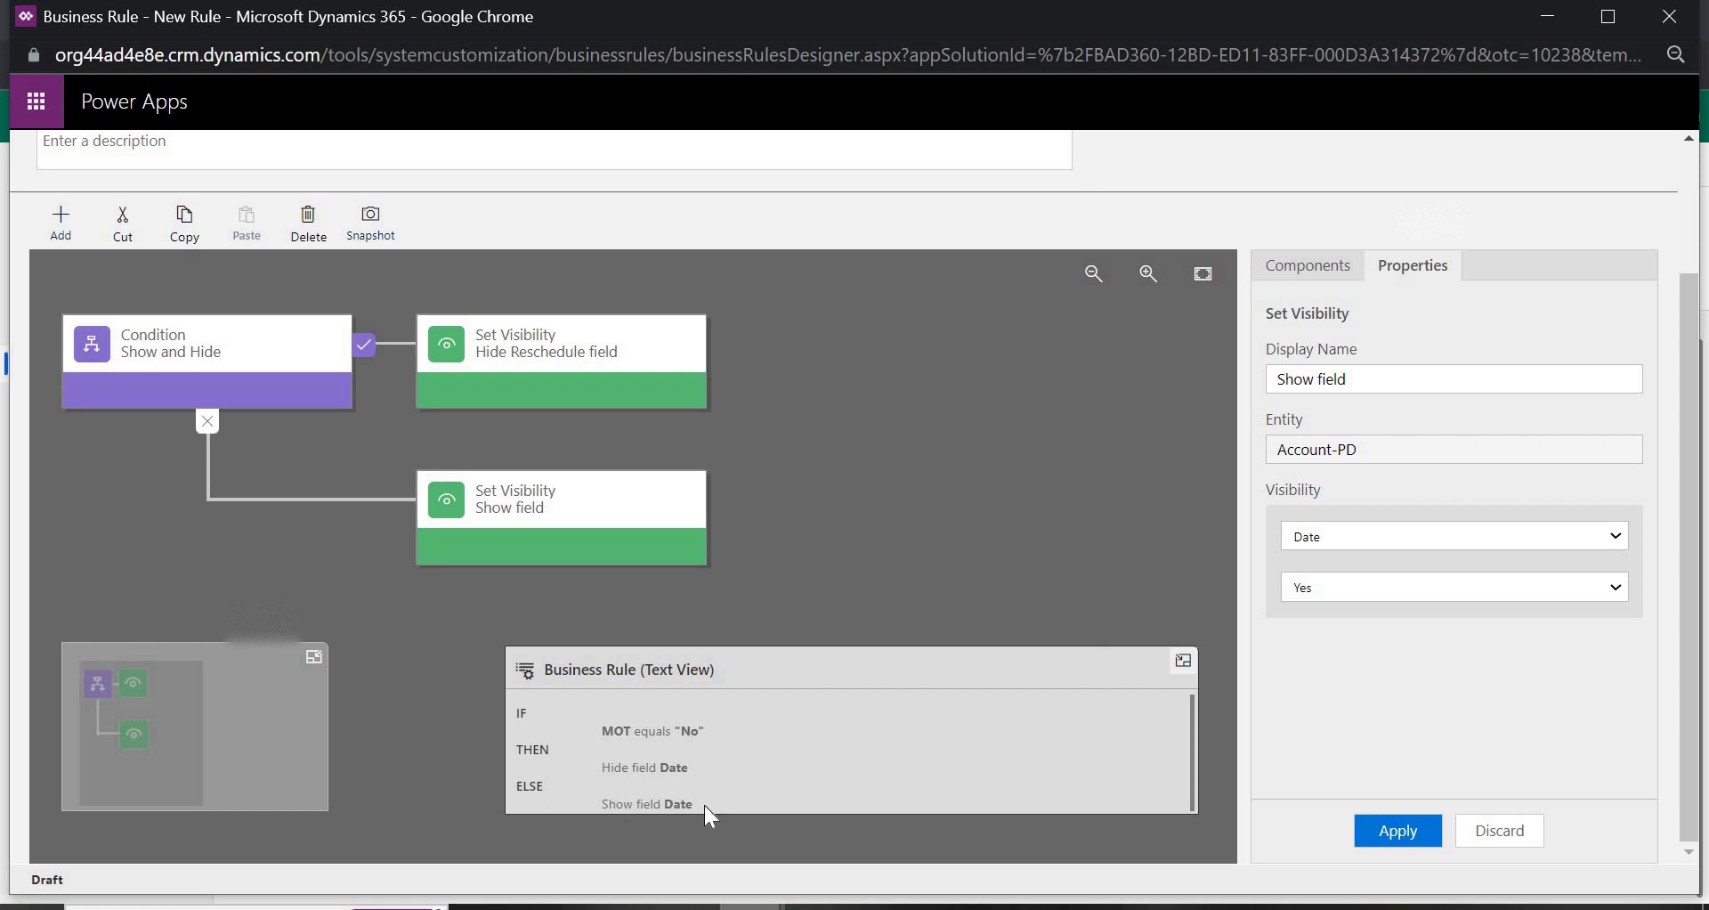
mouse_move(686, 907)
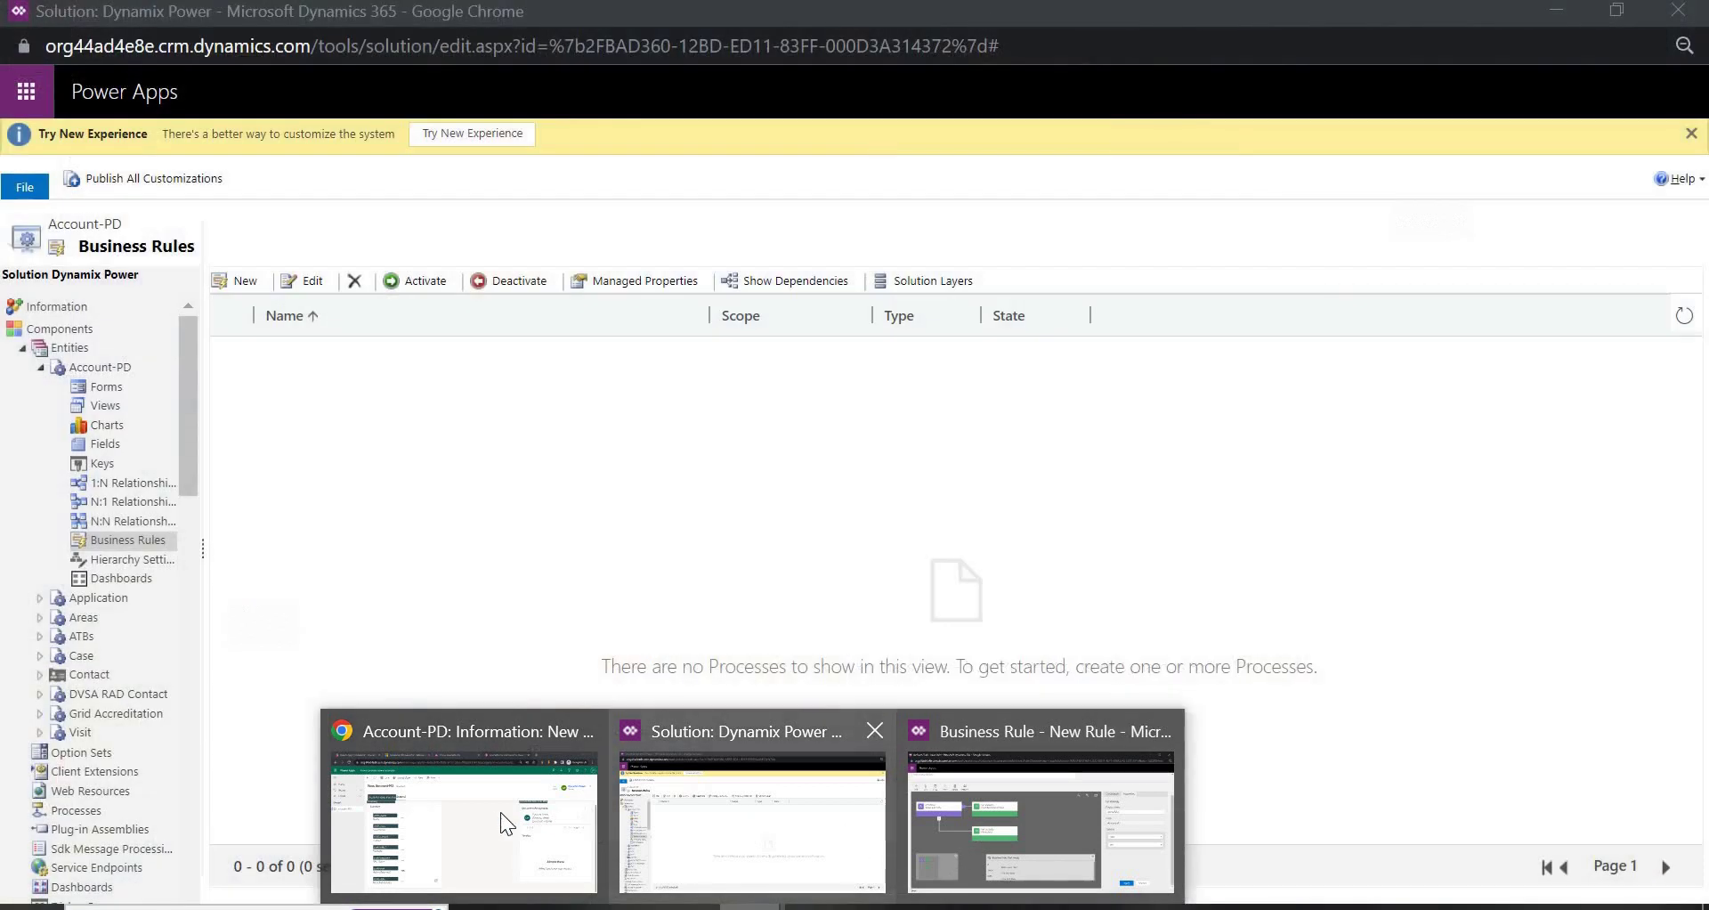
Make the Re-Schedule Date field not visible by default in its form field properties.
mouse_move(495, 813)
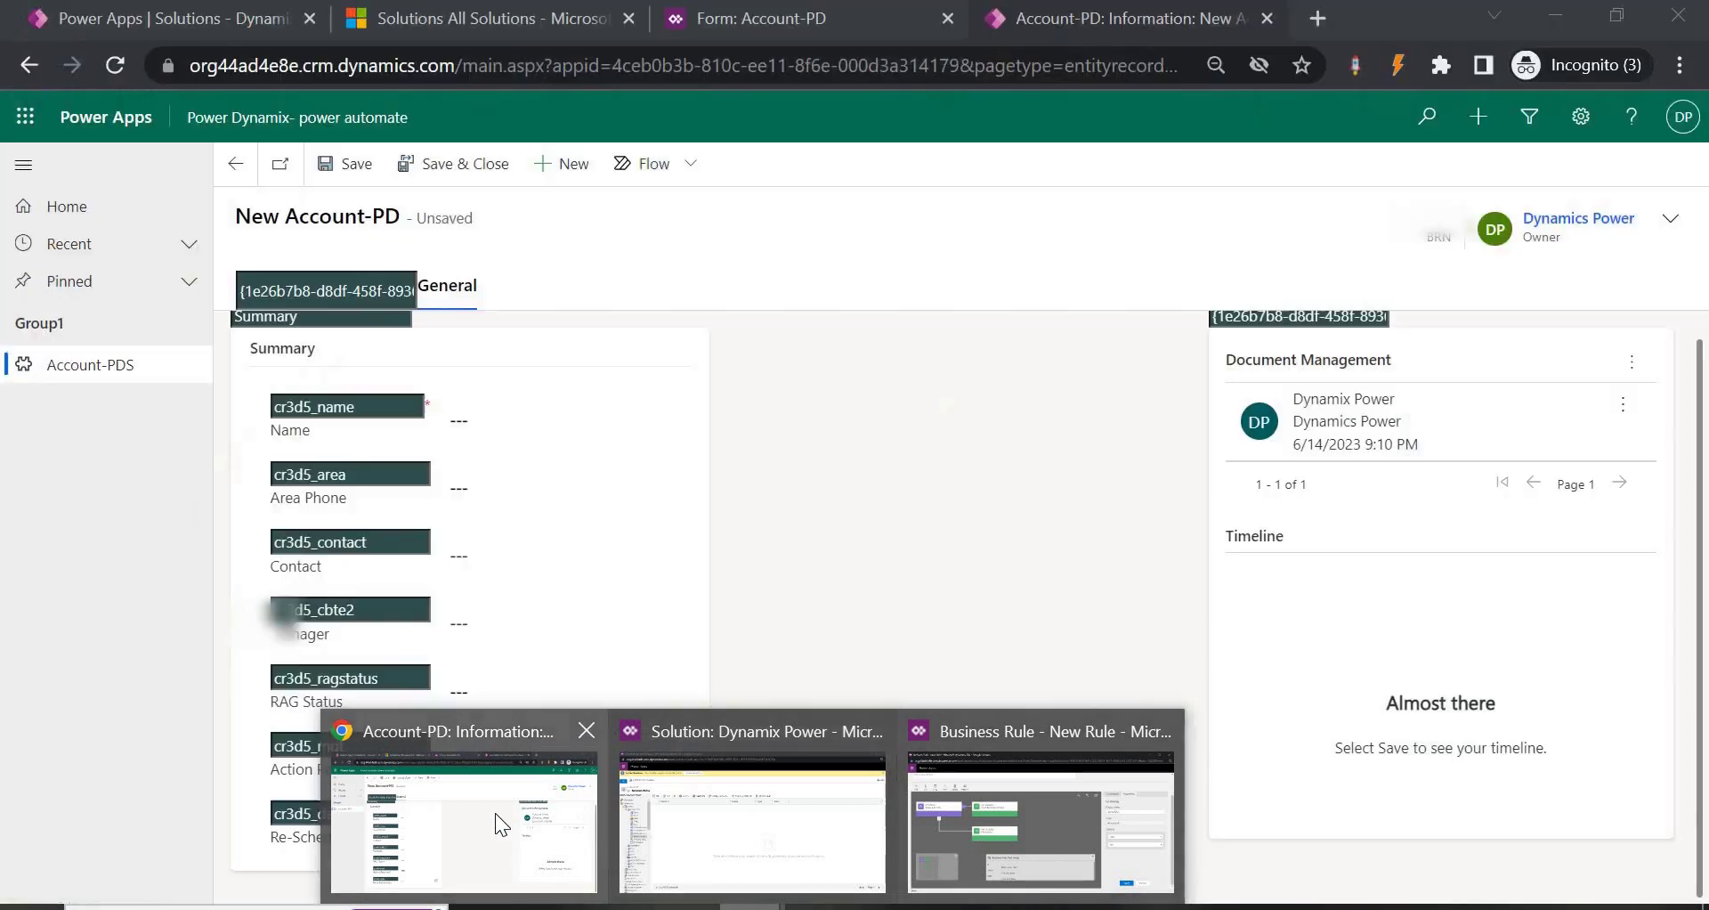
click(752, 17)
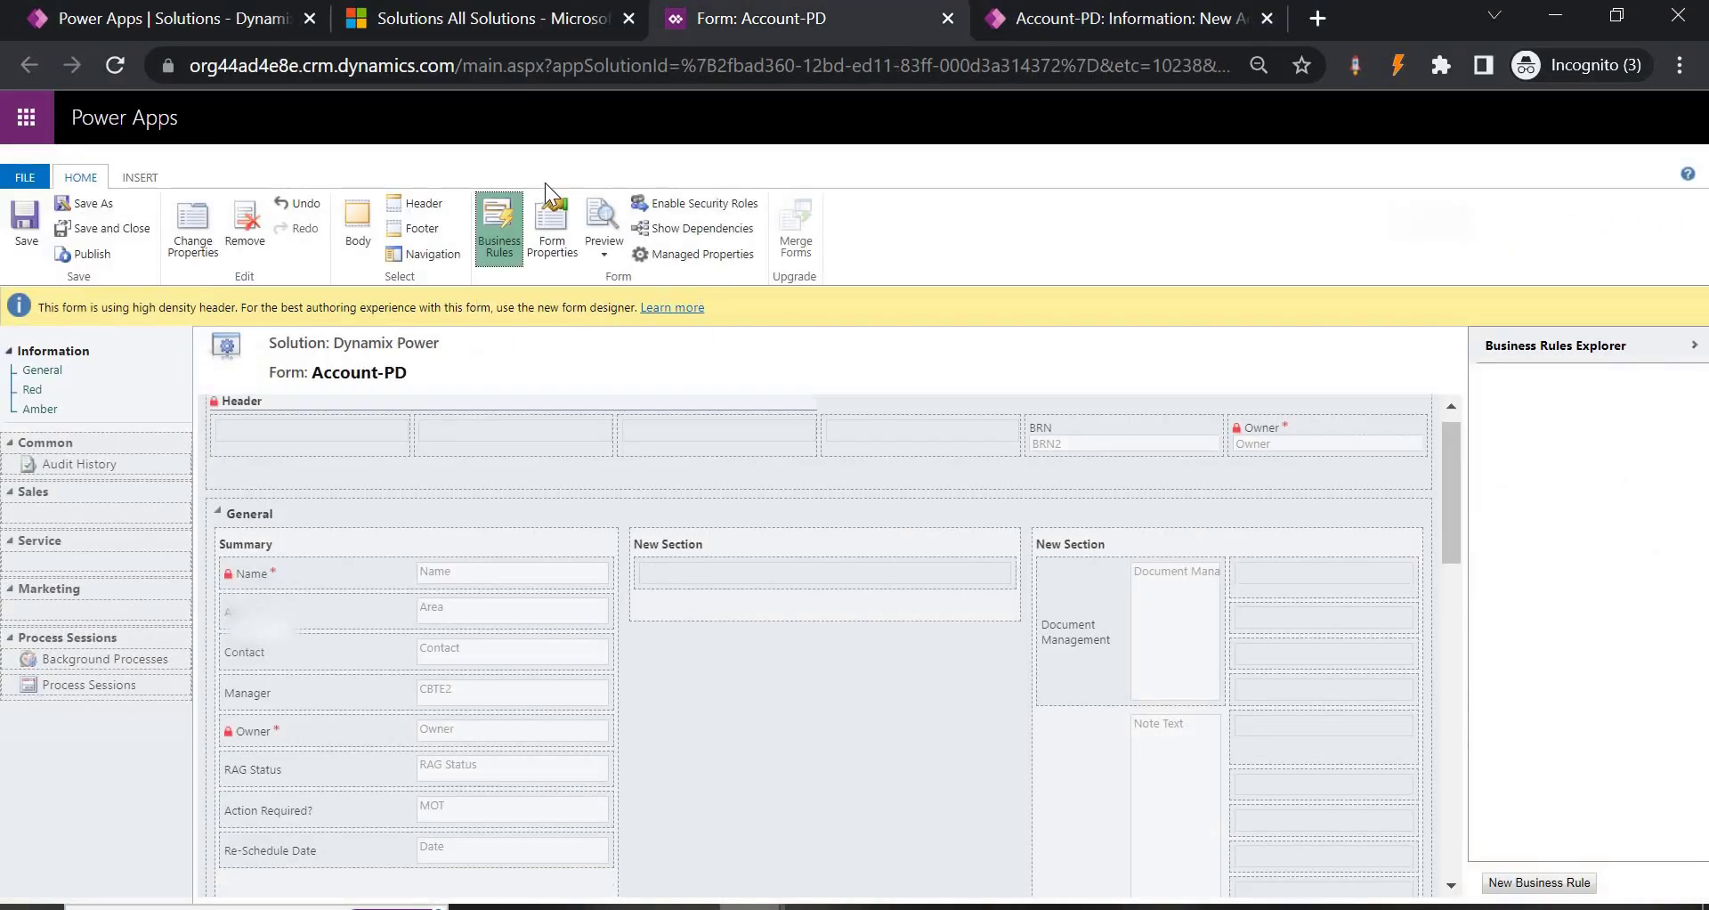
click(1107, 18)
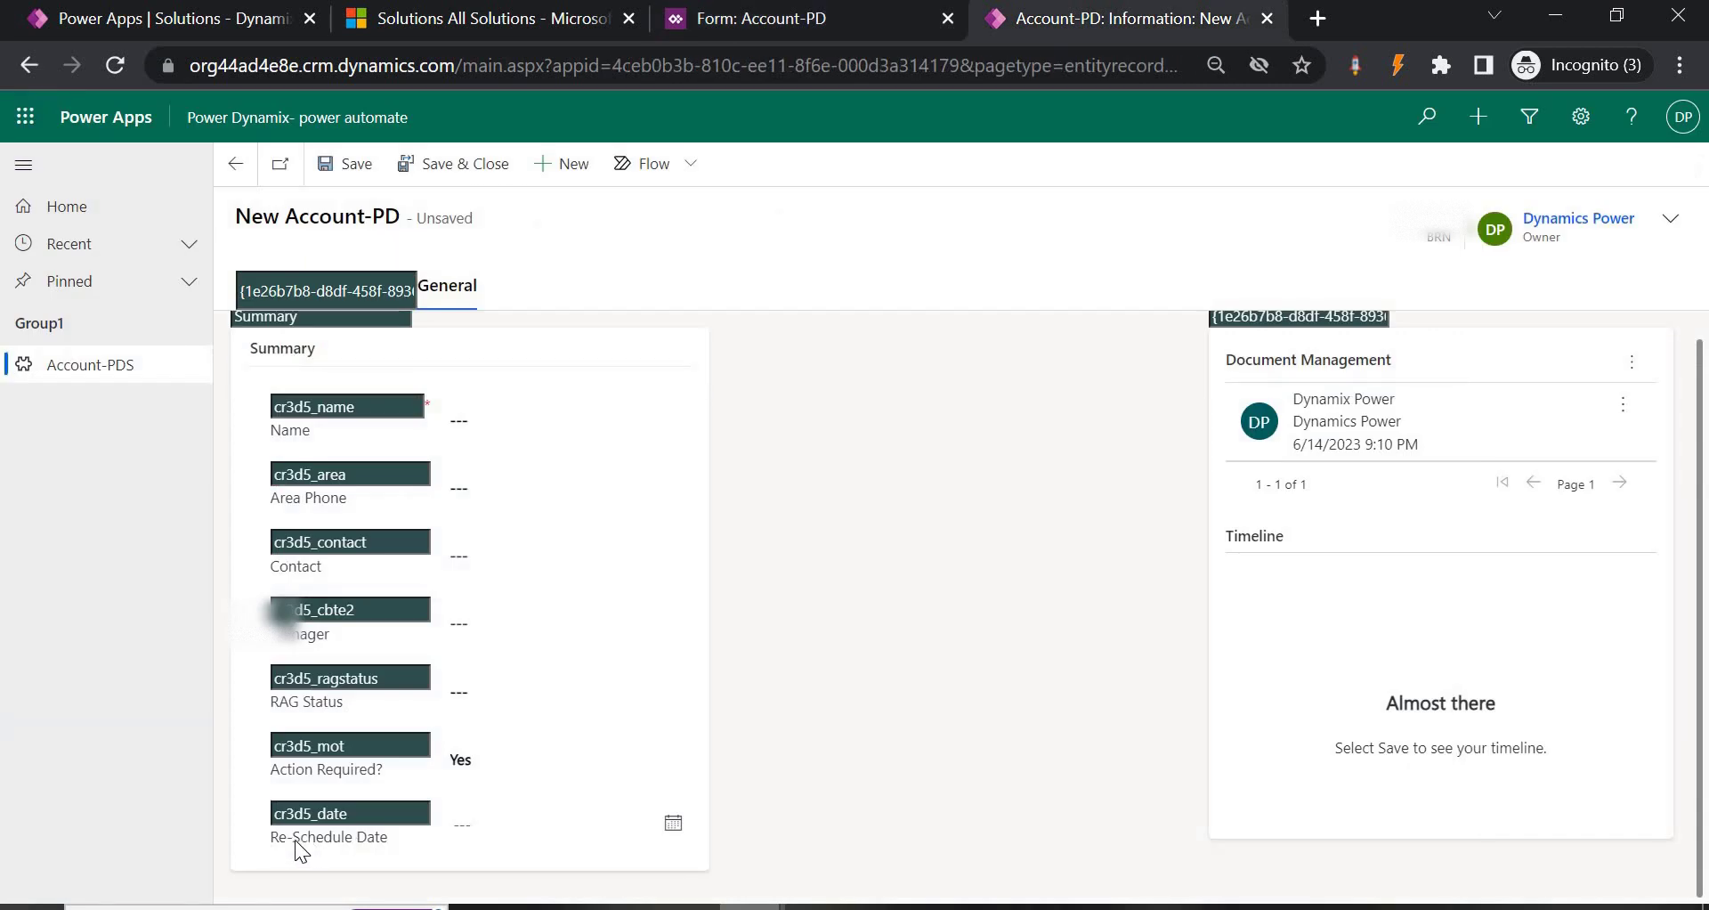
click(744, 21)
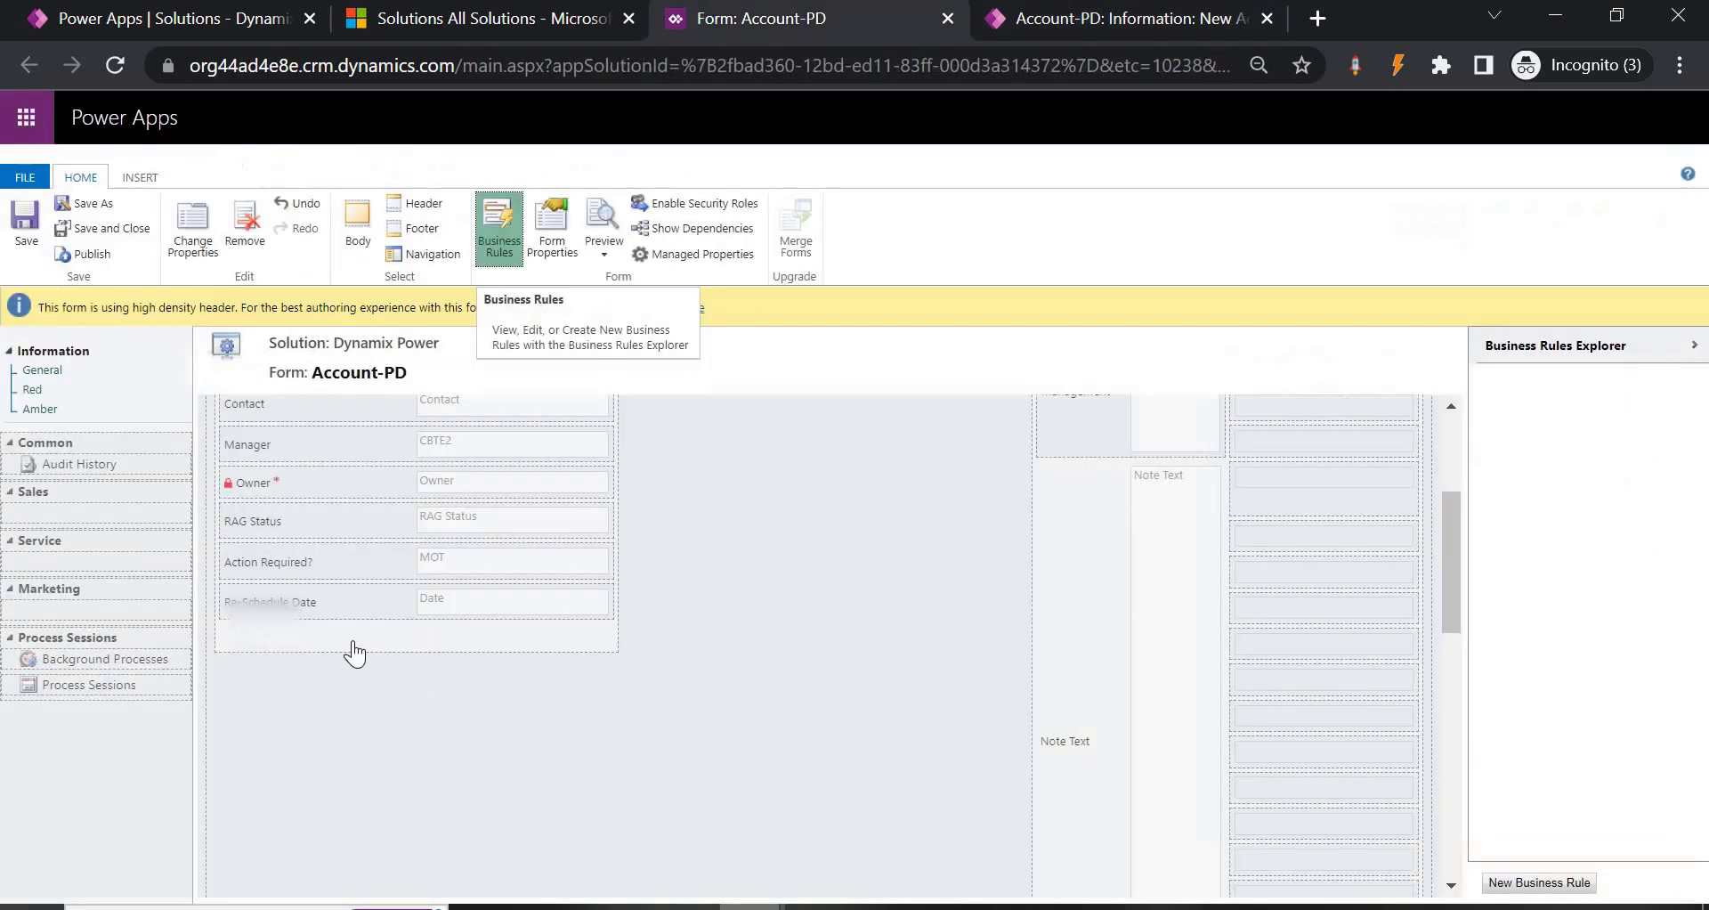
click(305, 614)
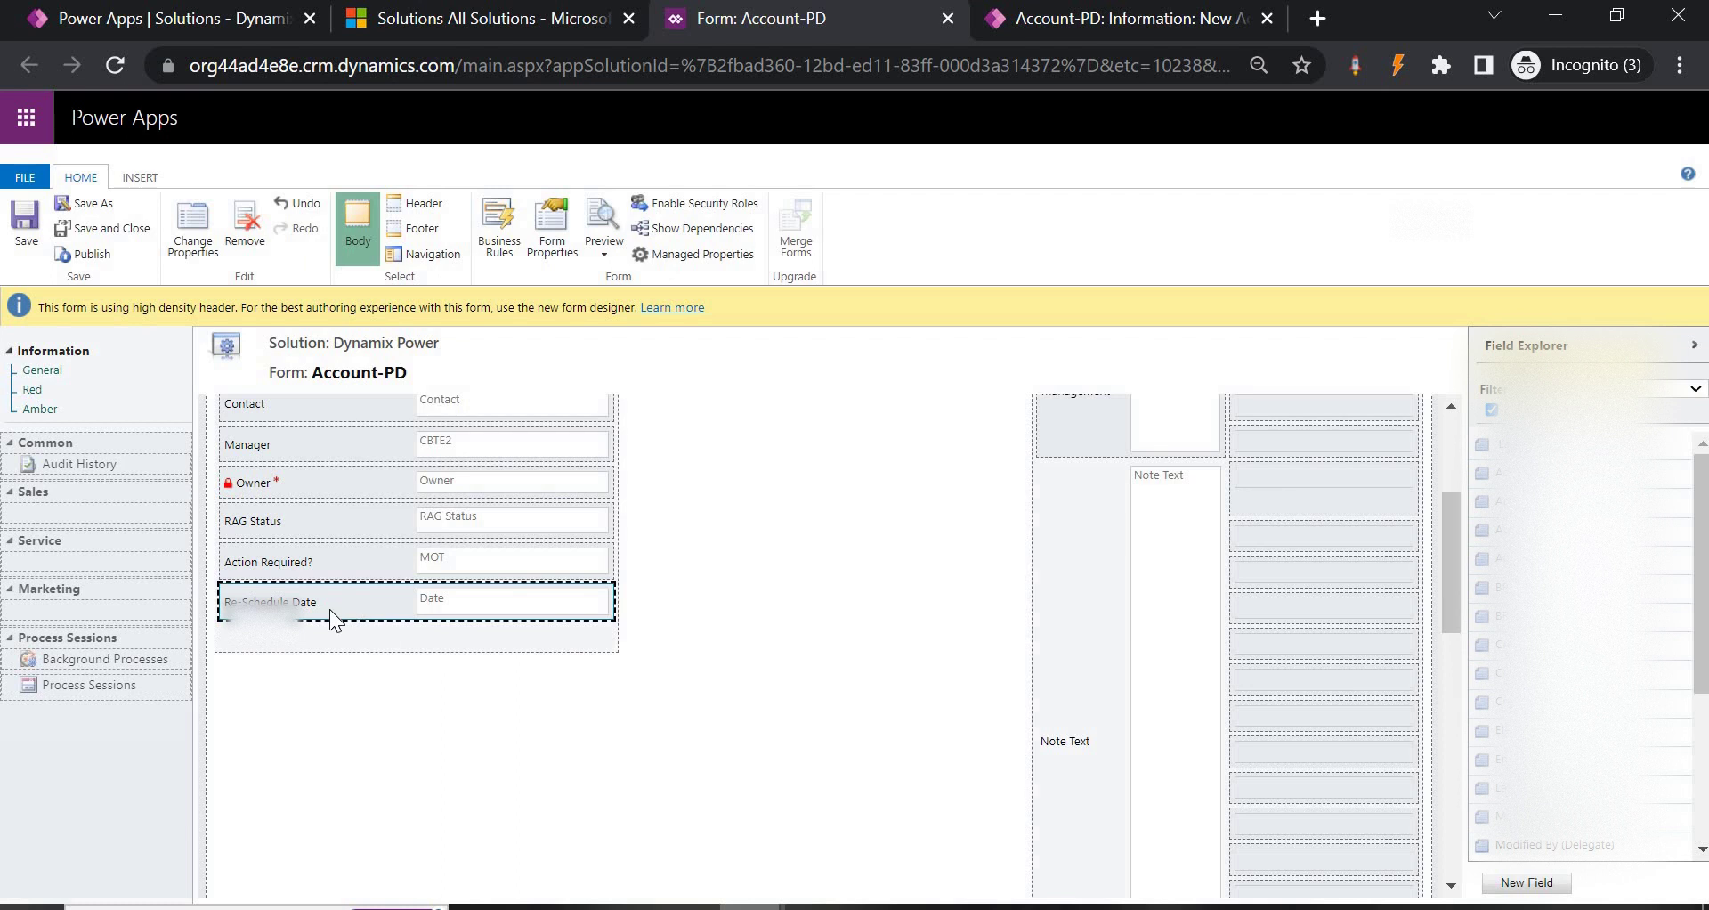
double_click(329, 609)
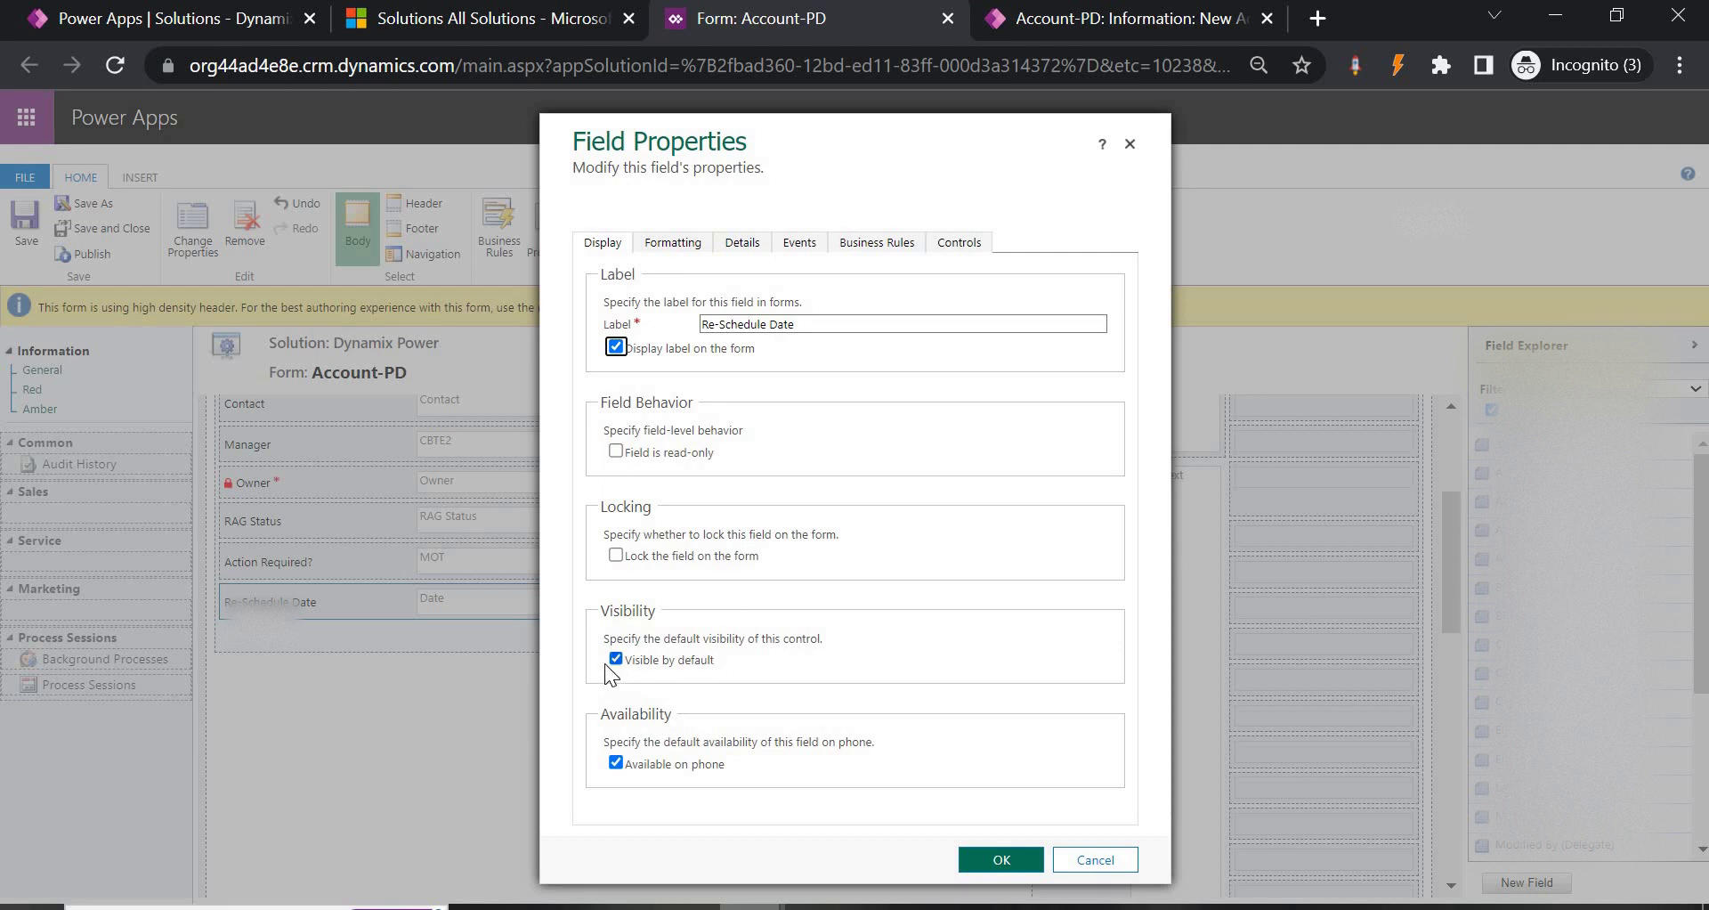
click(1023, 865)
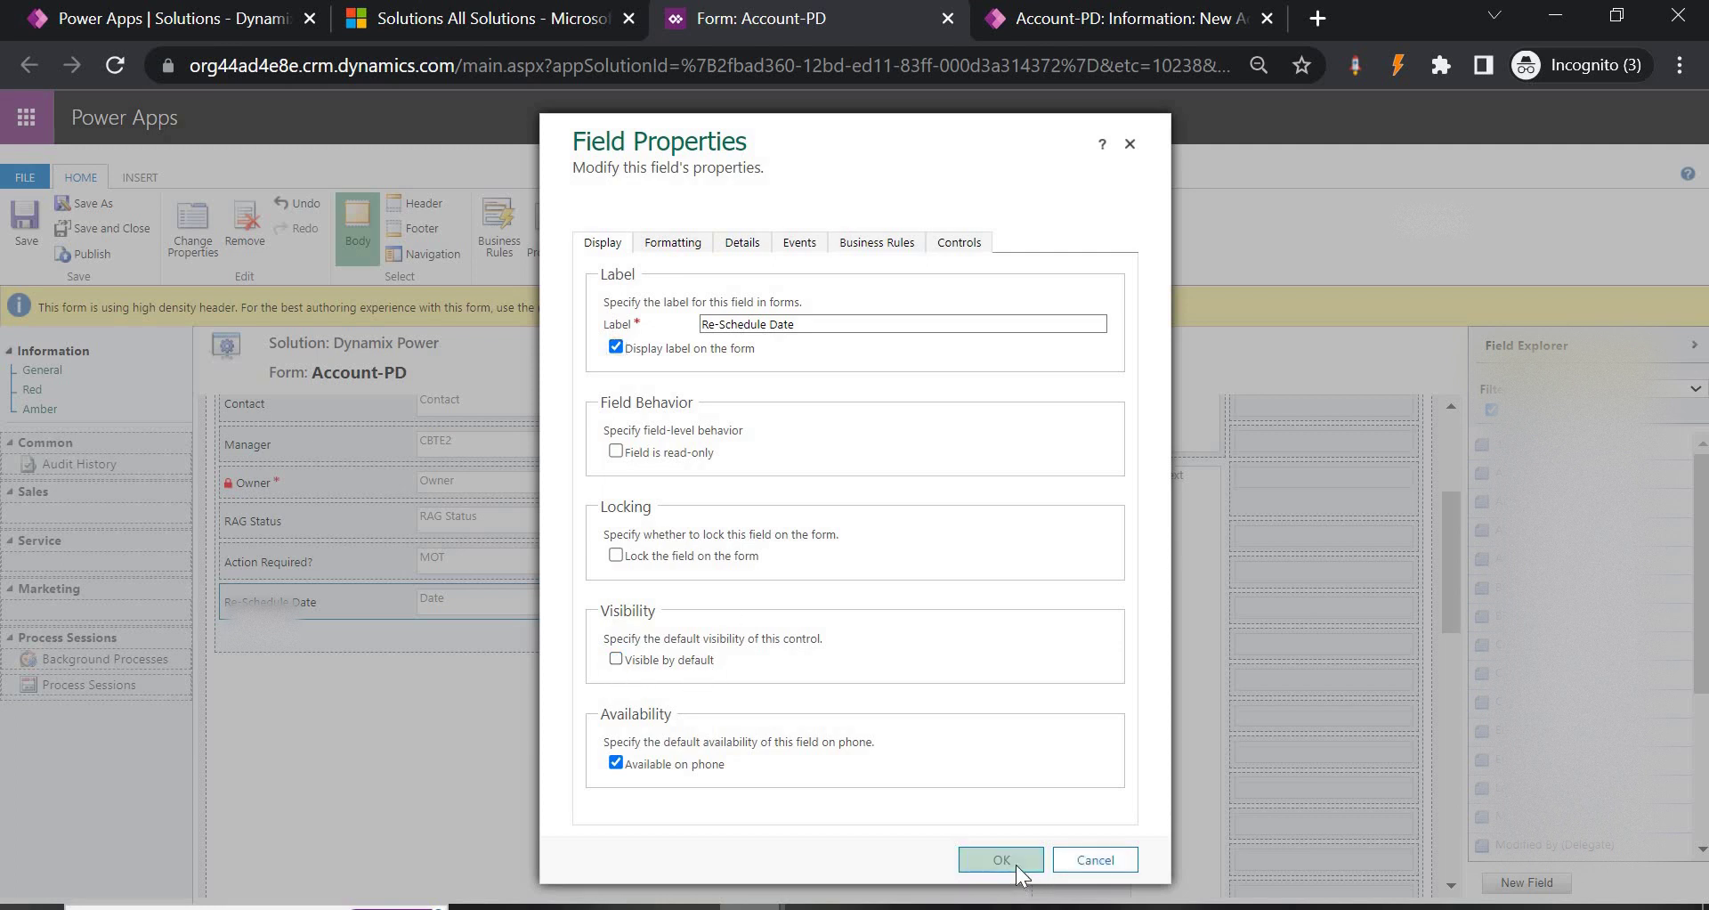
Save and publish the Account-PD form customizations, then go back to the rule designer.
click(27, 245)
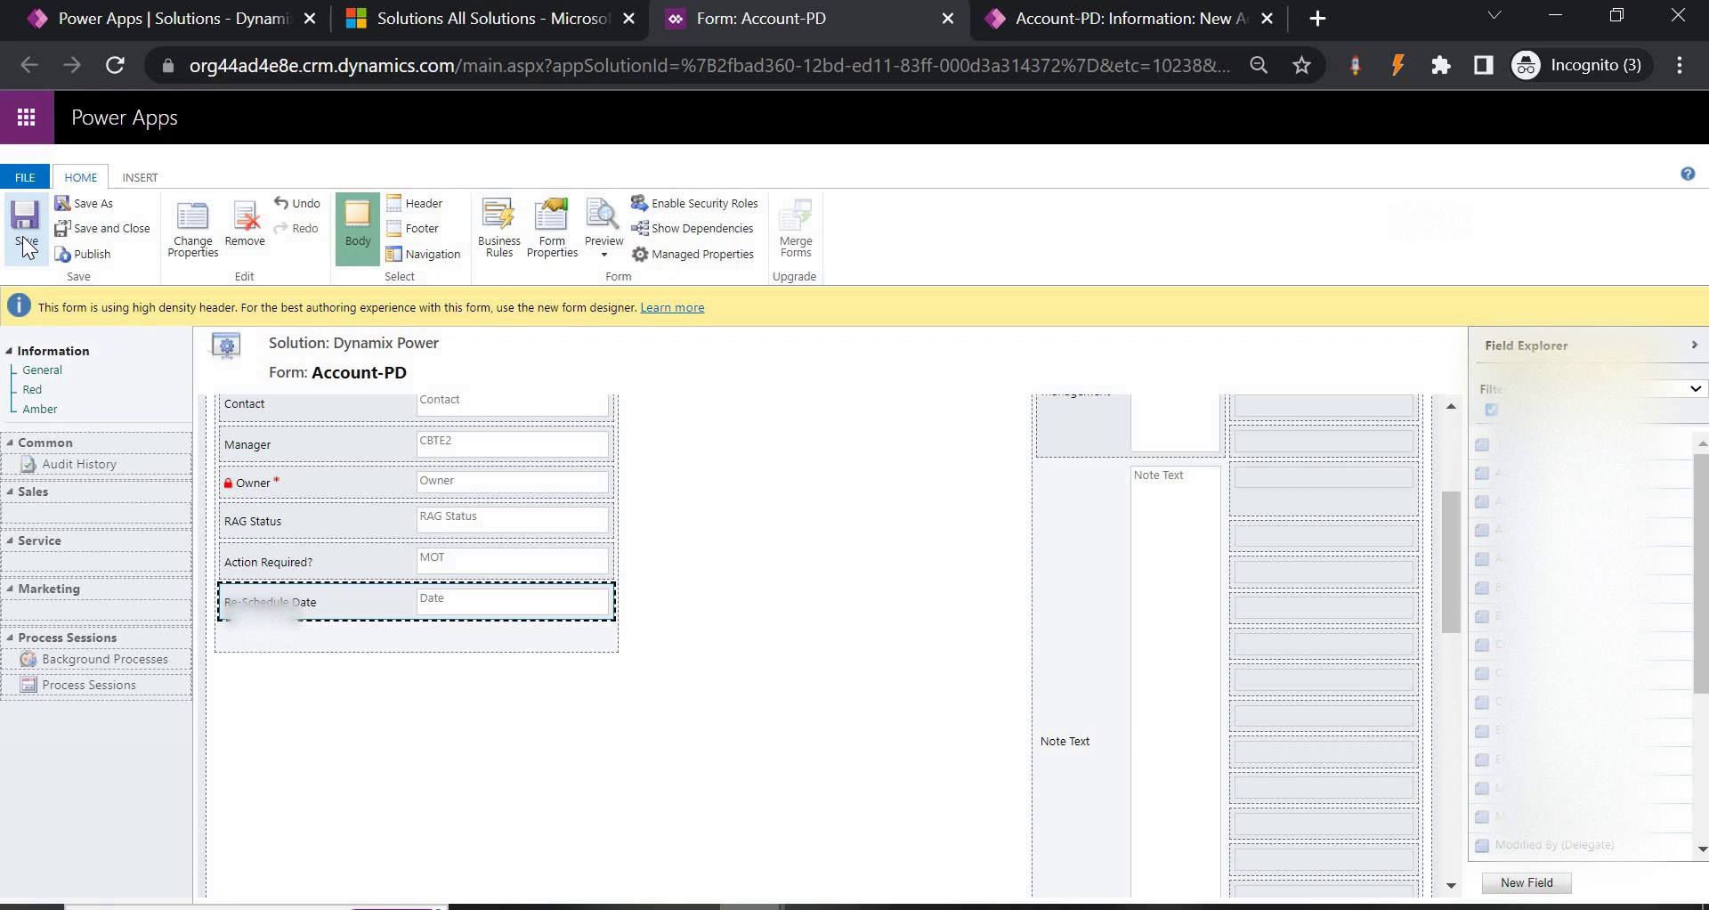
click(99, 256)
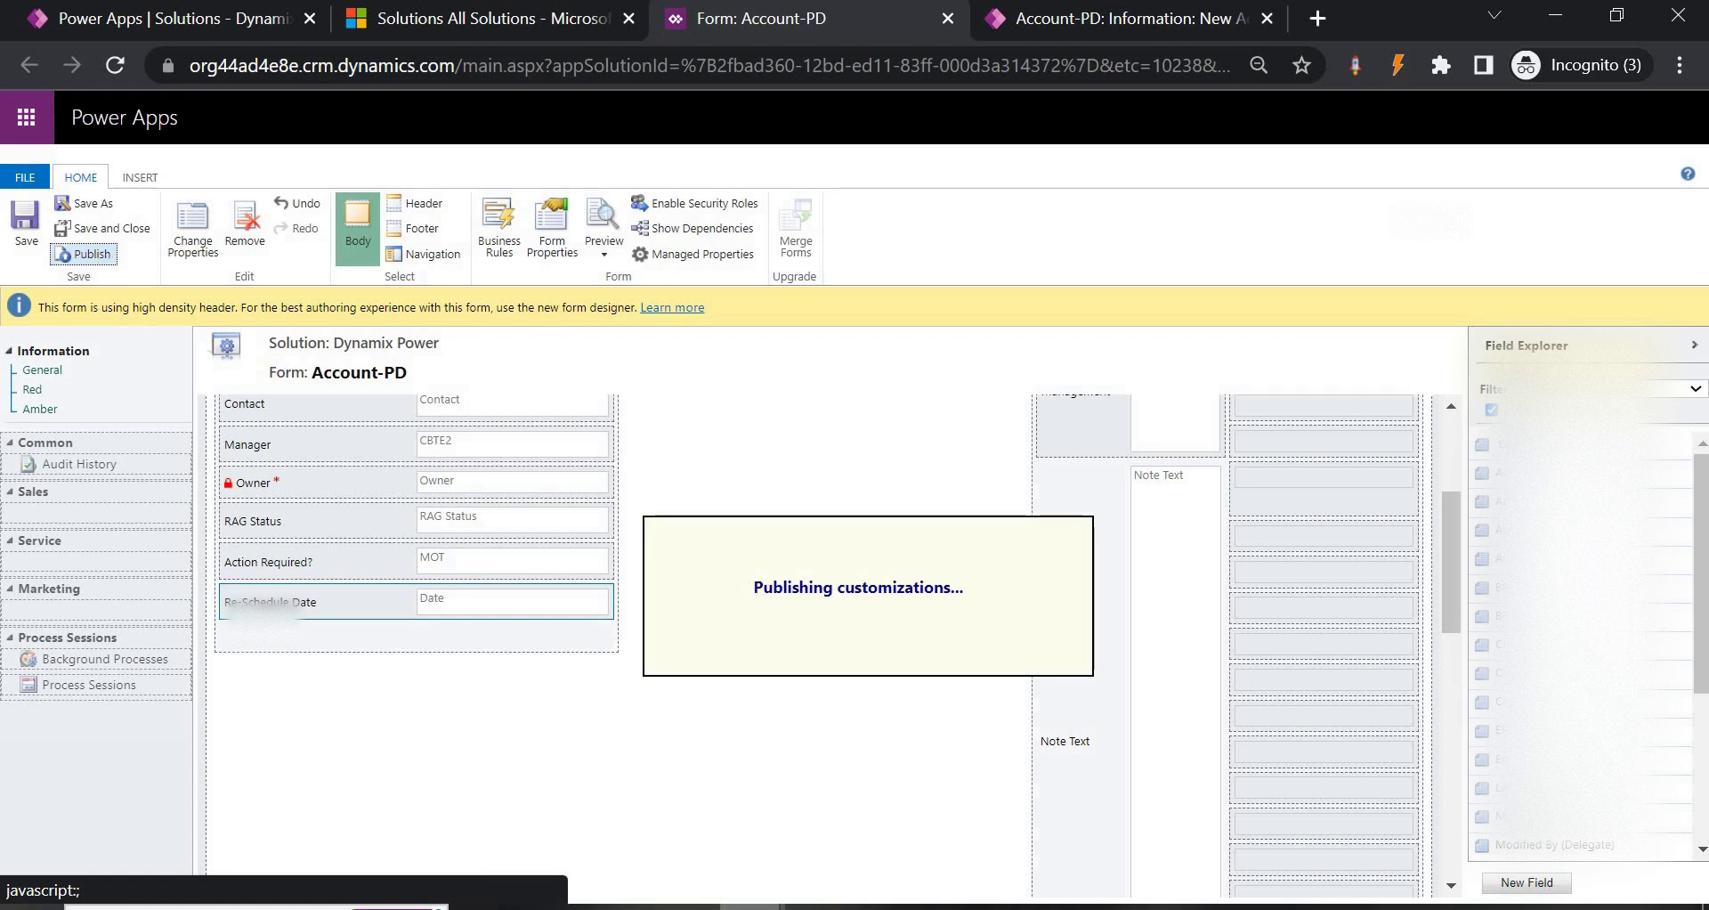
mouse_move(1008, 858)
click(1041, 801)
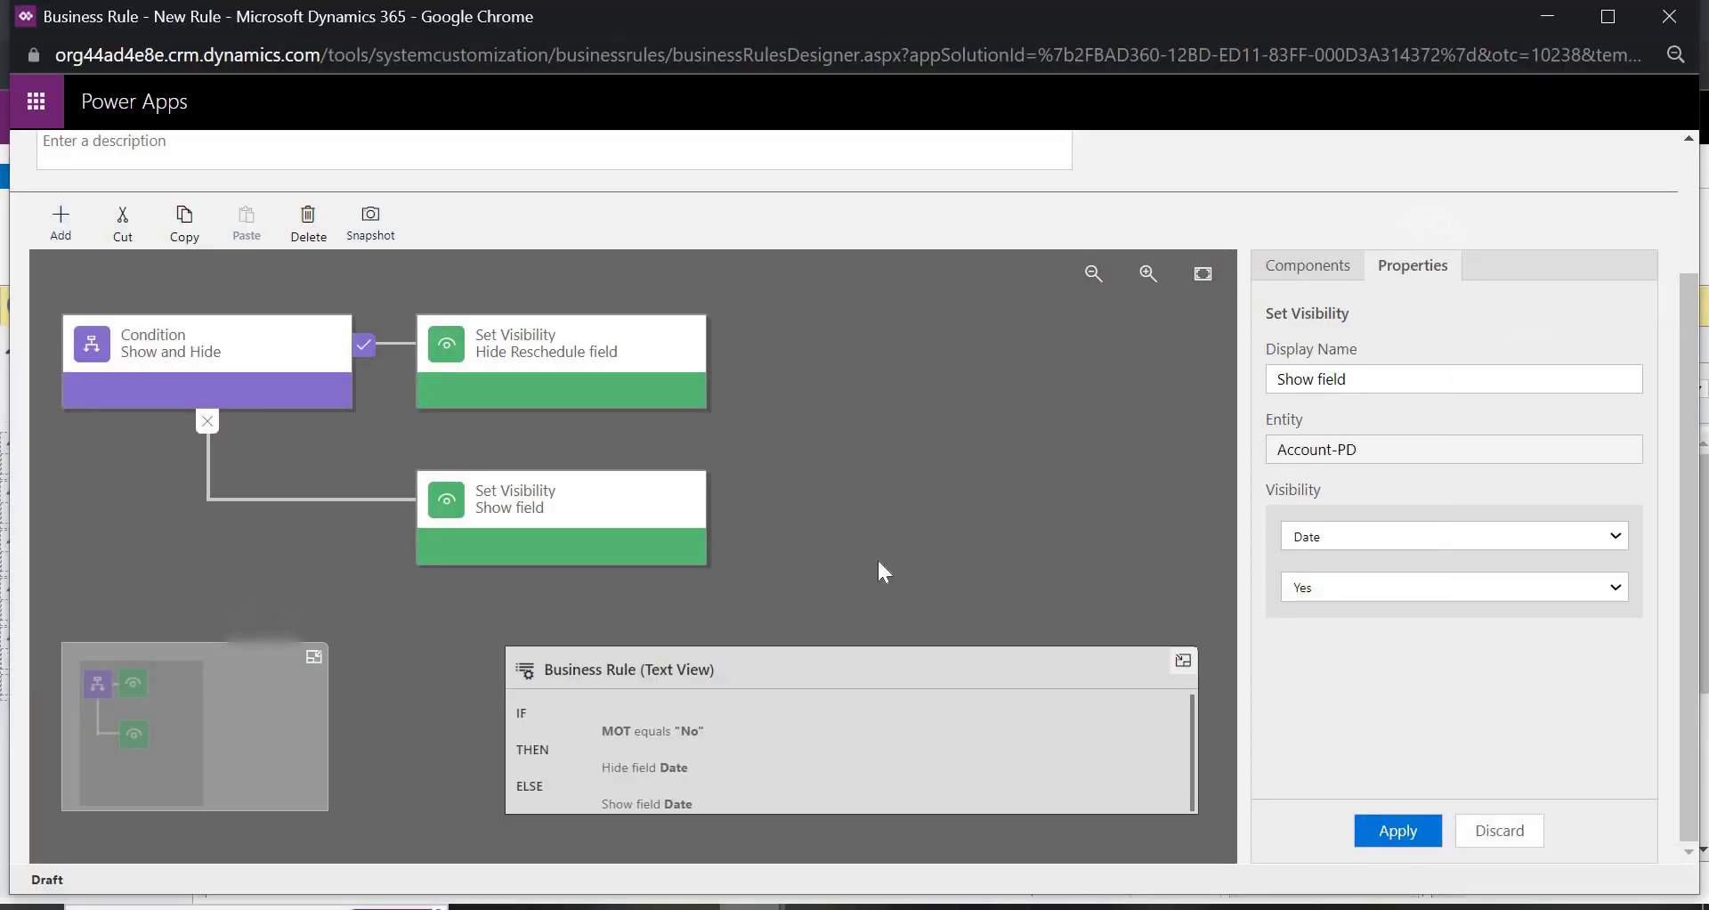
Select the Show field action and review its settings.
click(574, 474)
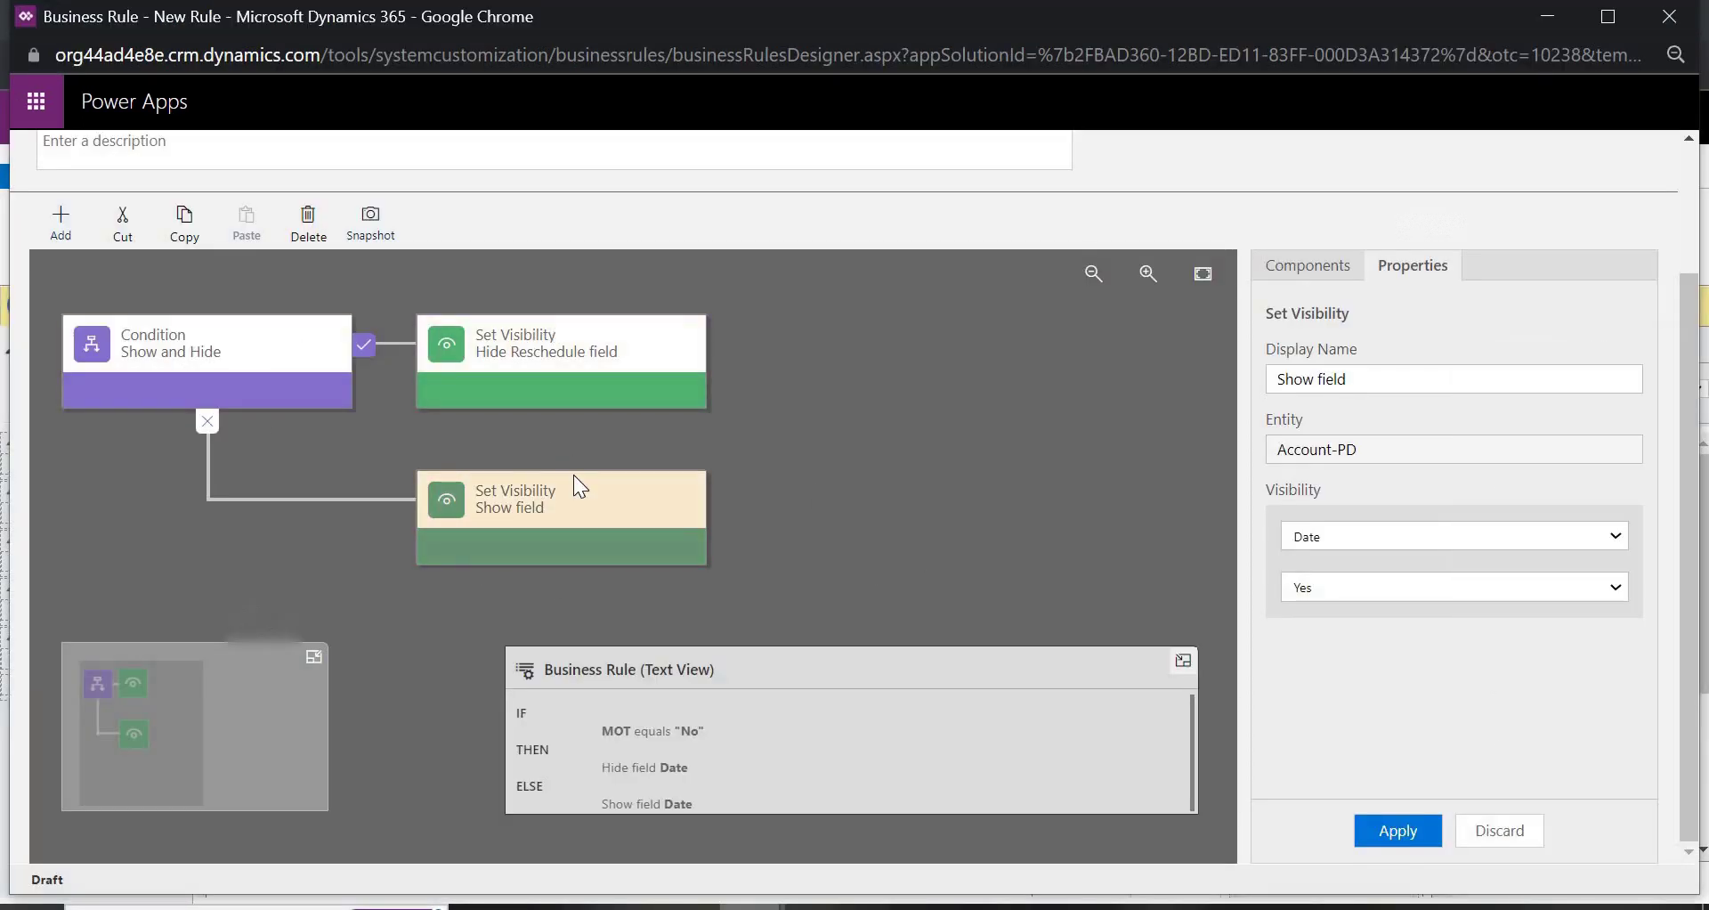
click(1309, 265)
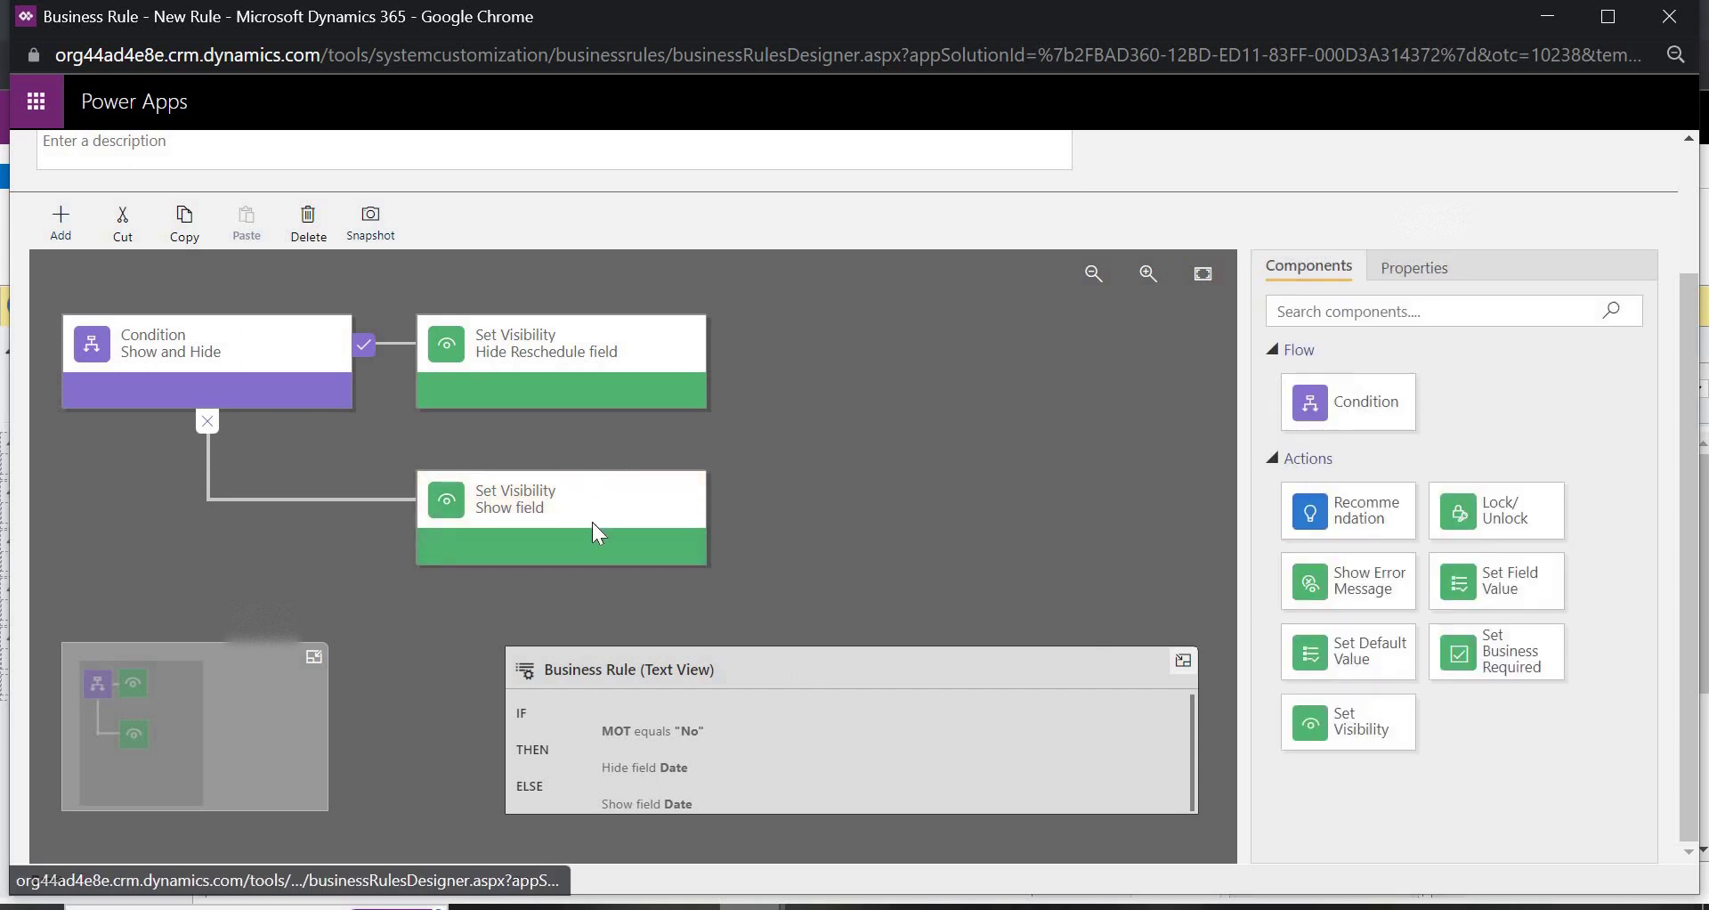
click(570, 499)
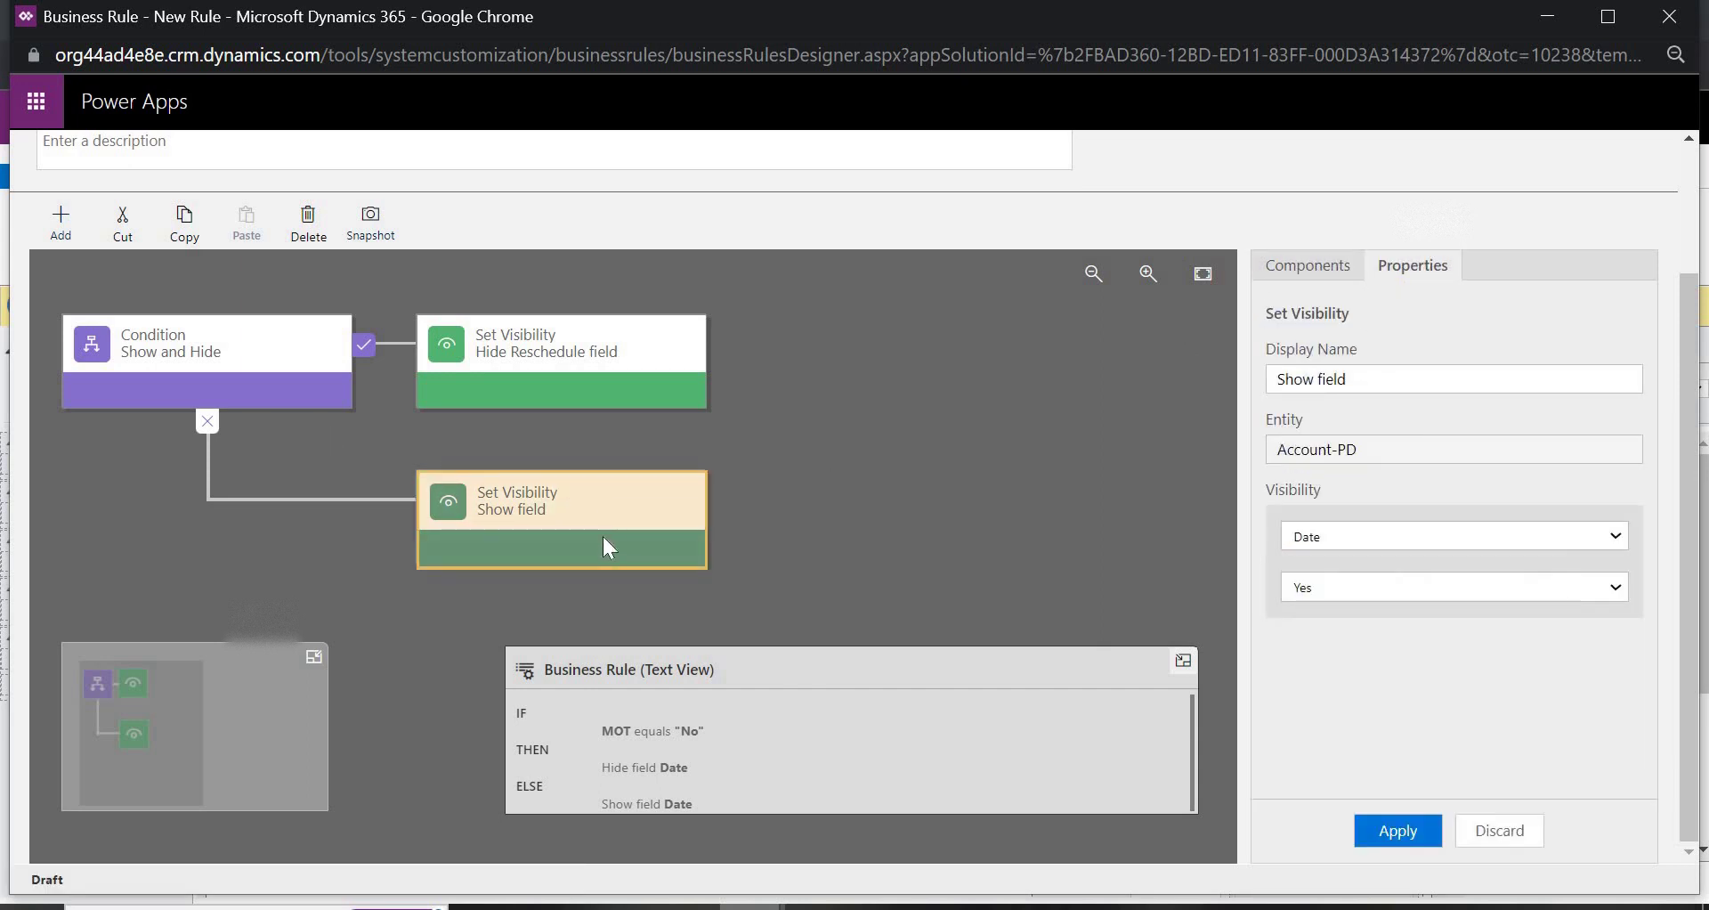
click(1307, 281)
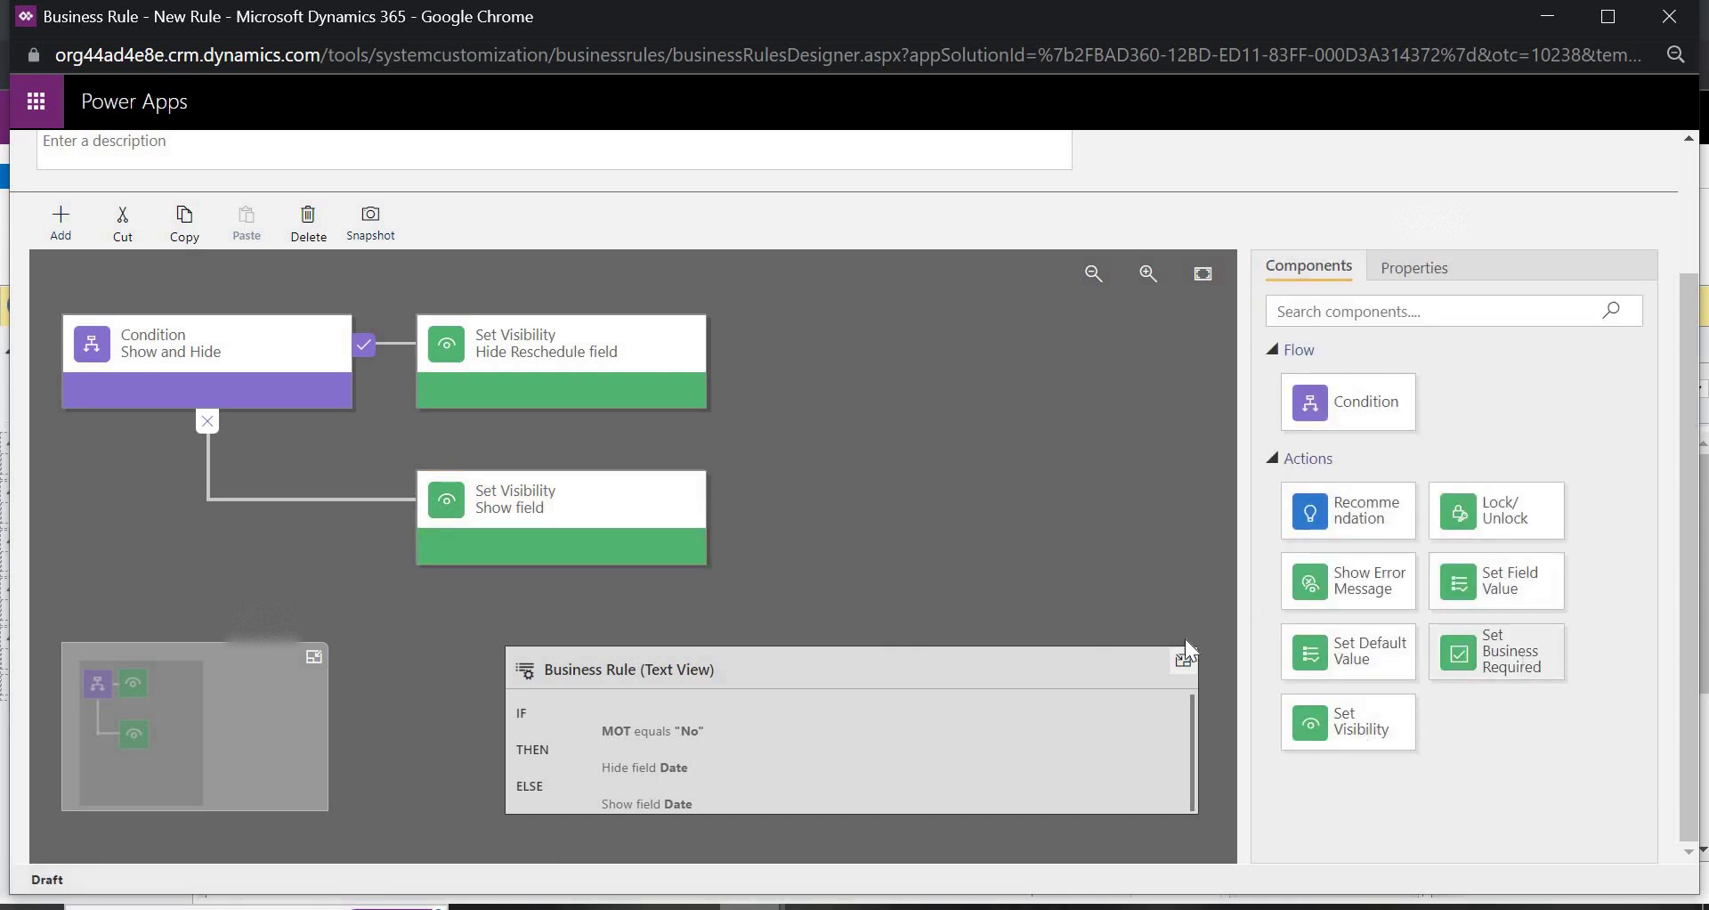
Add a 'Set required' action after Show field that makes Date Business Required.
drag(1498, 651, 745, 534)
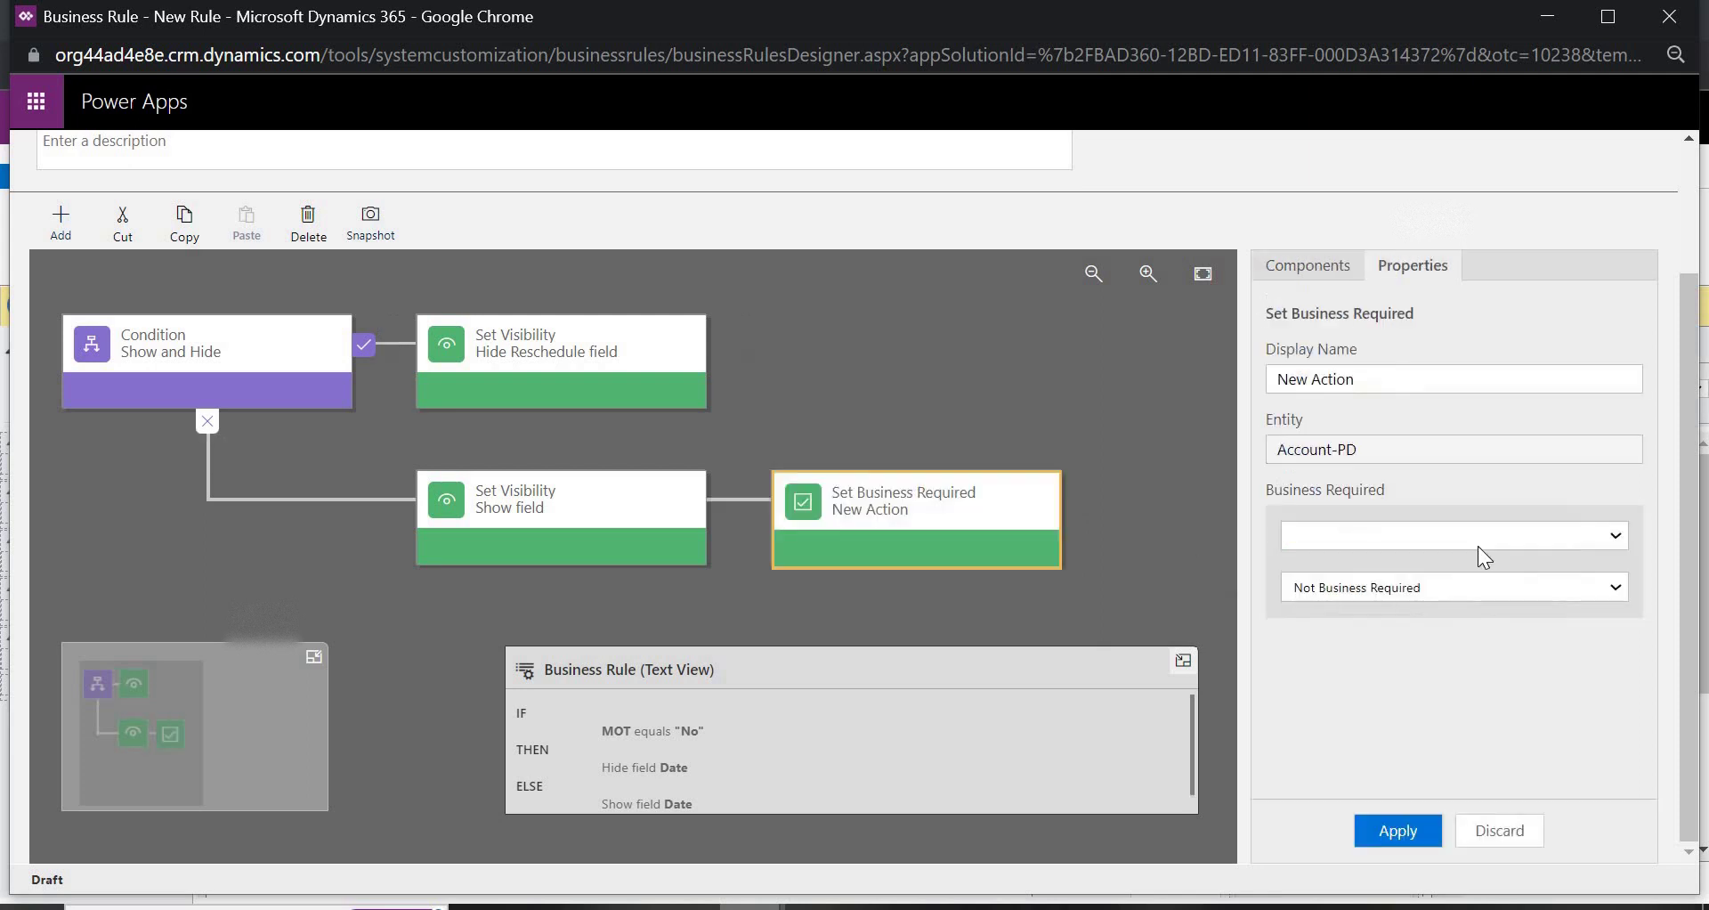
click(1458, 539)
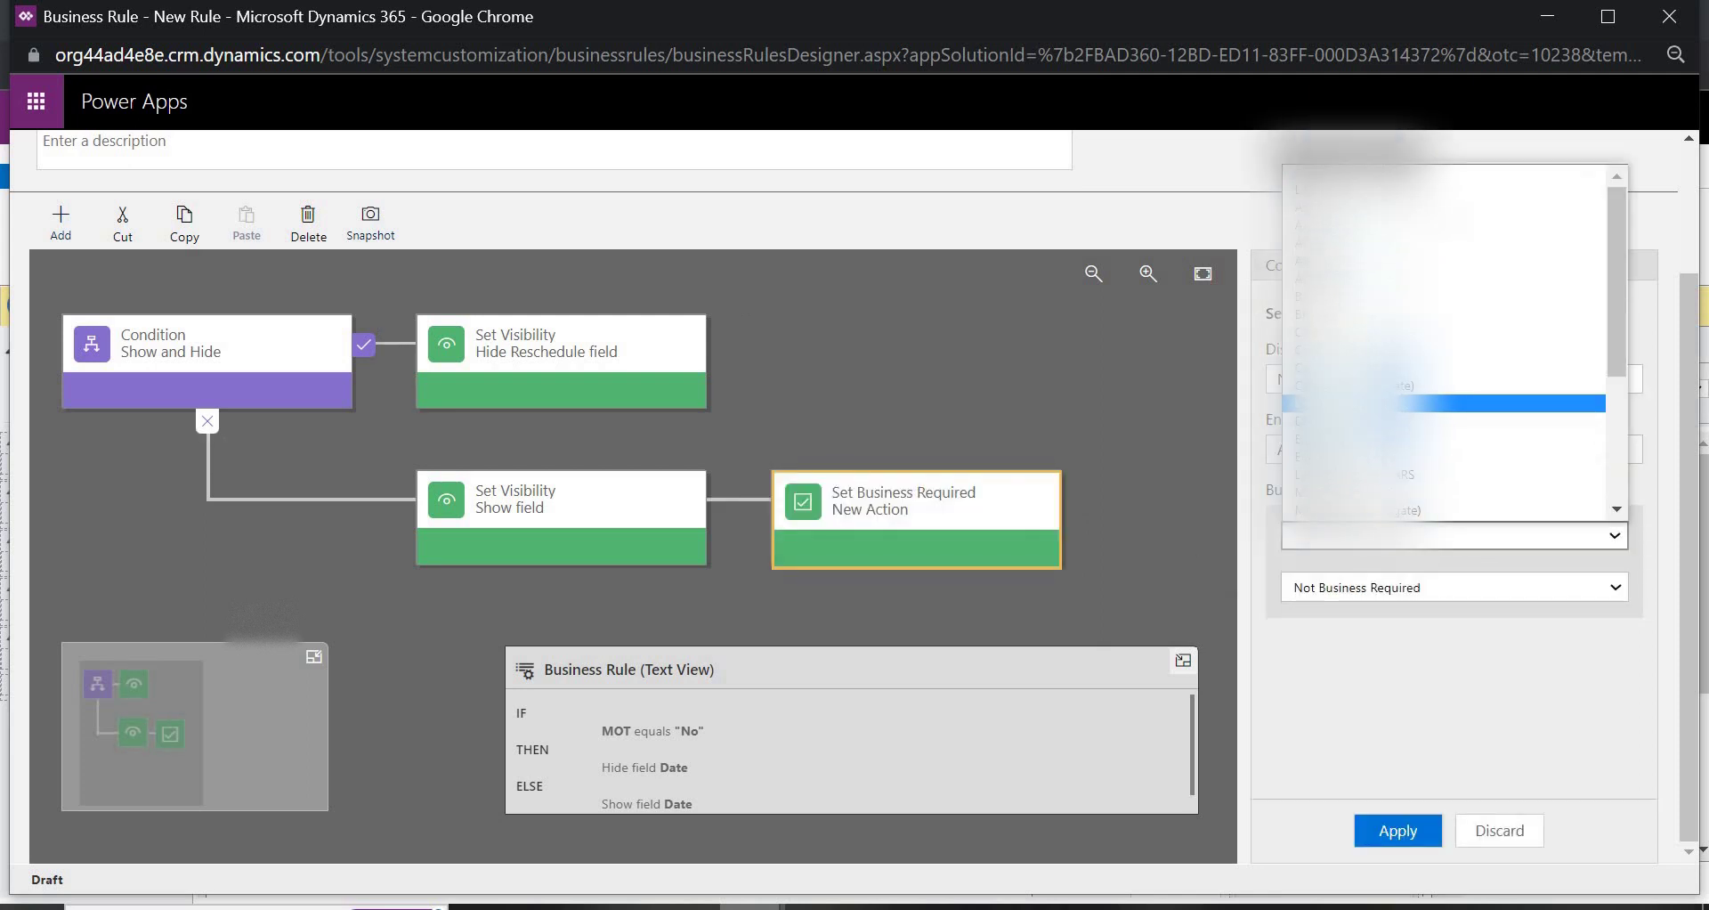
click(1376, 403)
click(1376, 591)
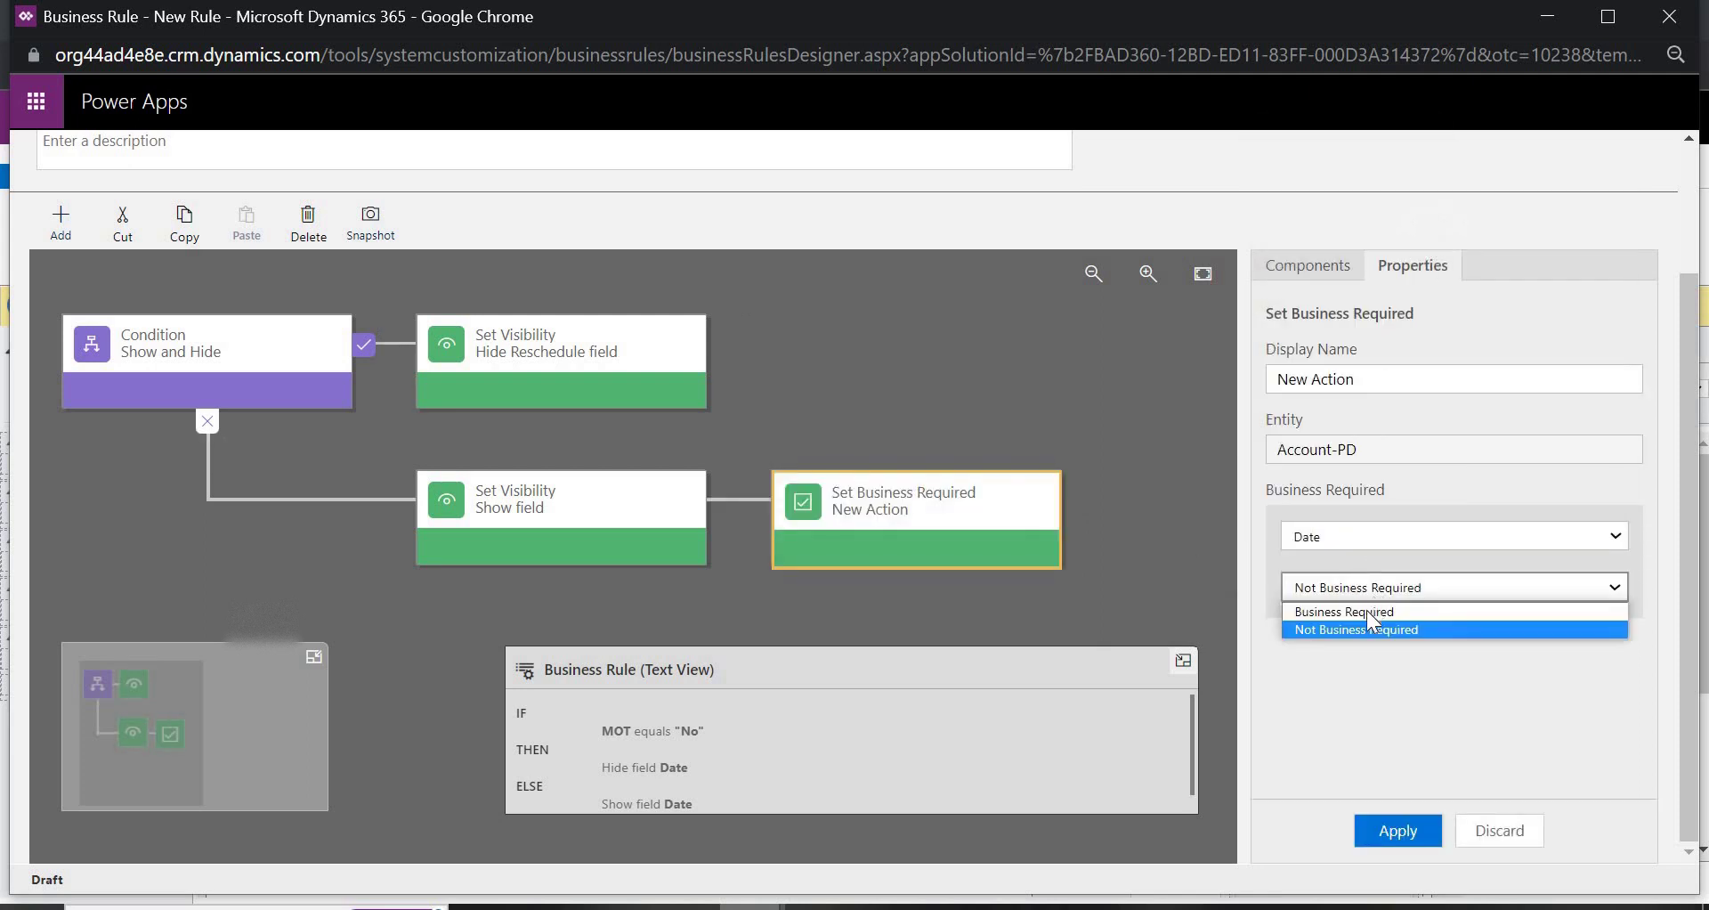
click(1371, 611)
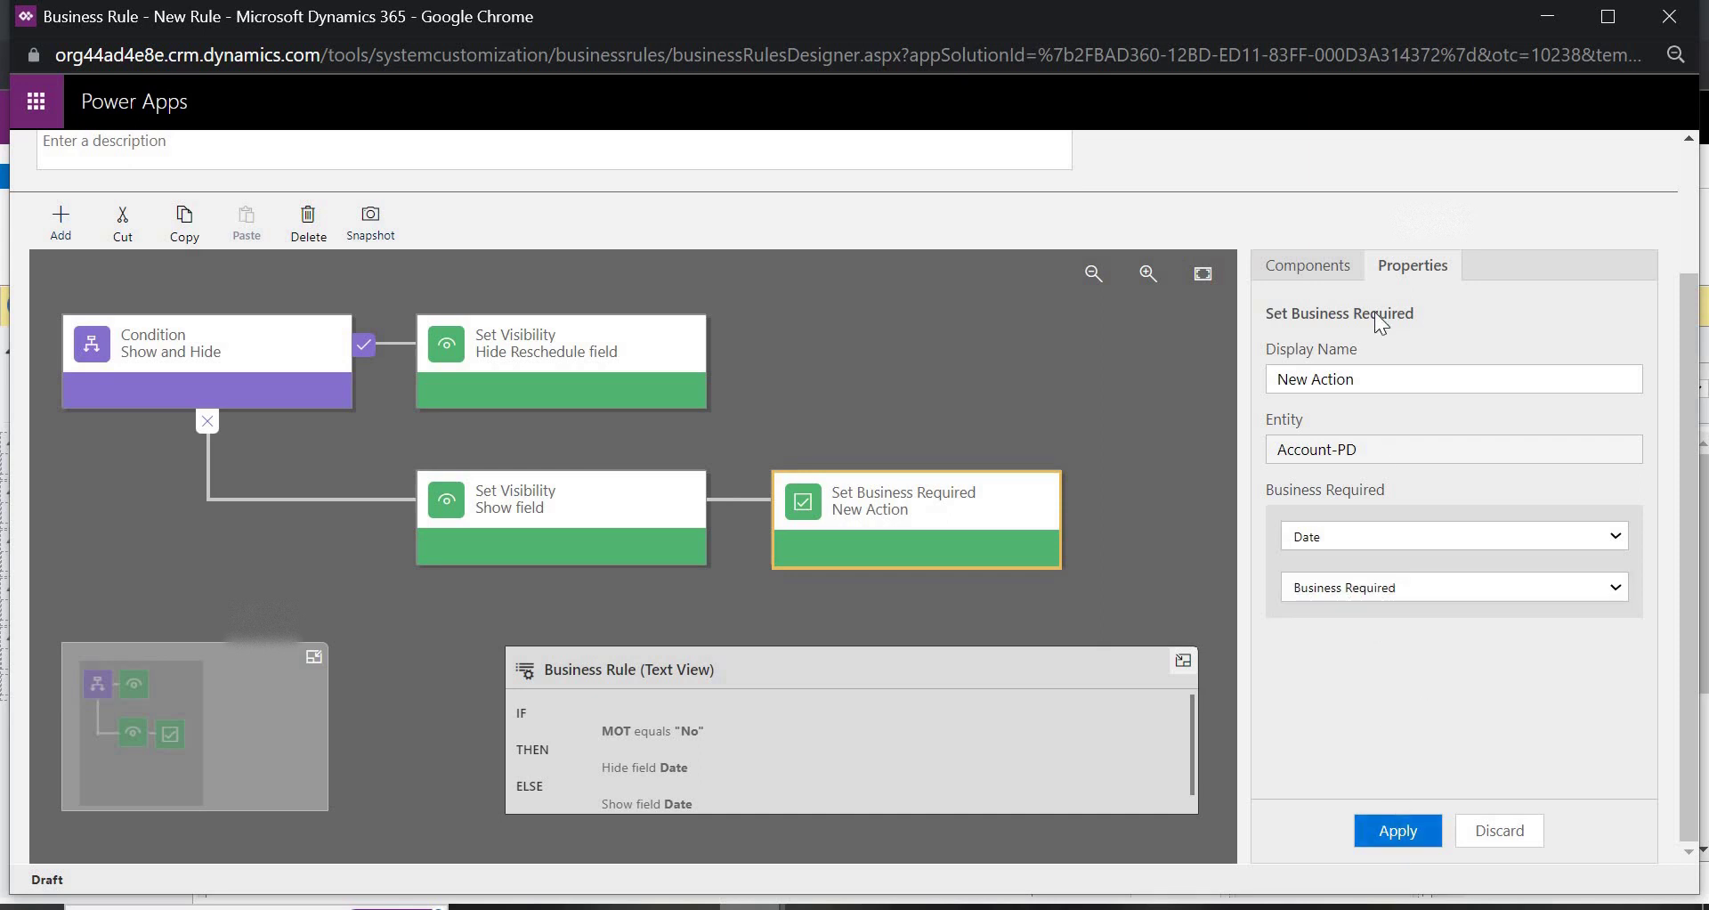
click(1370, 379)
text(Se)
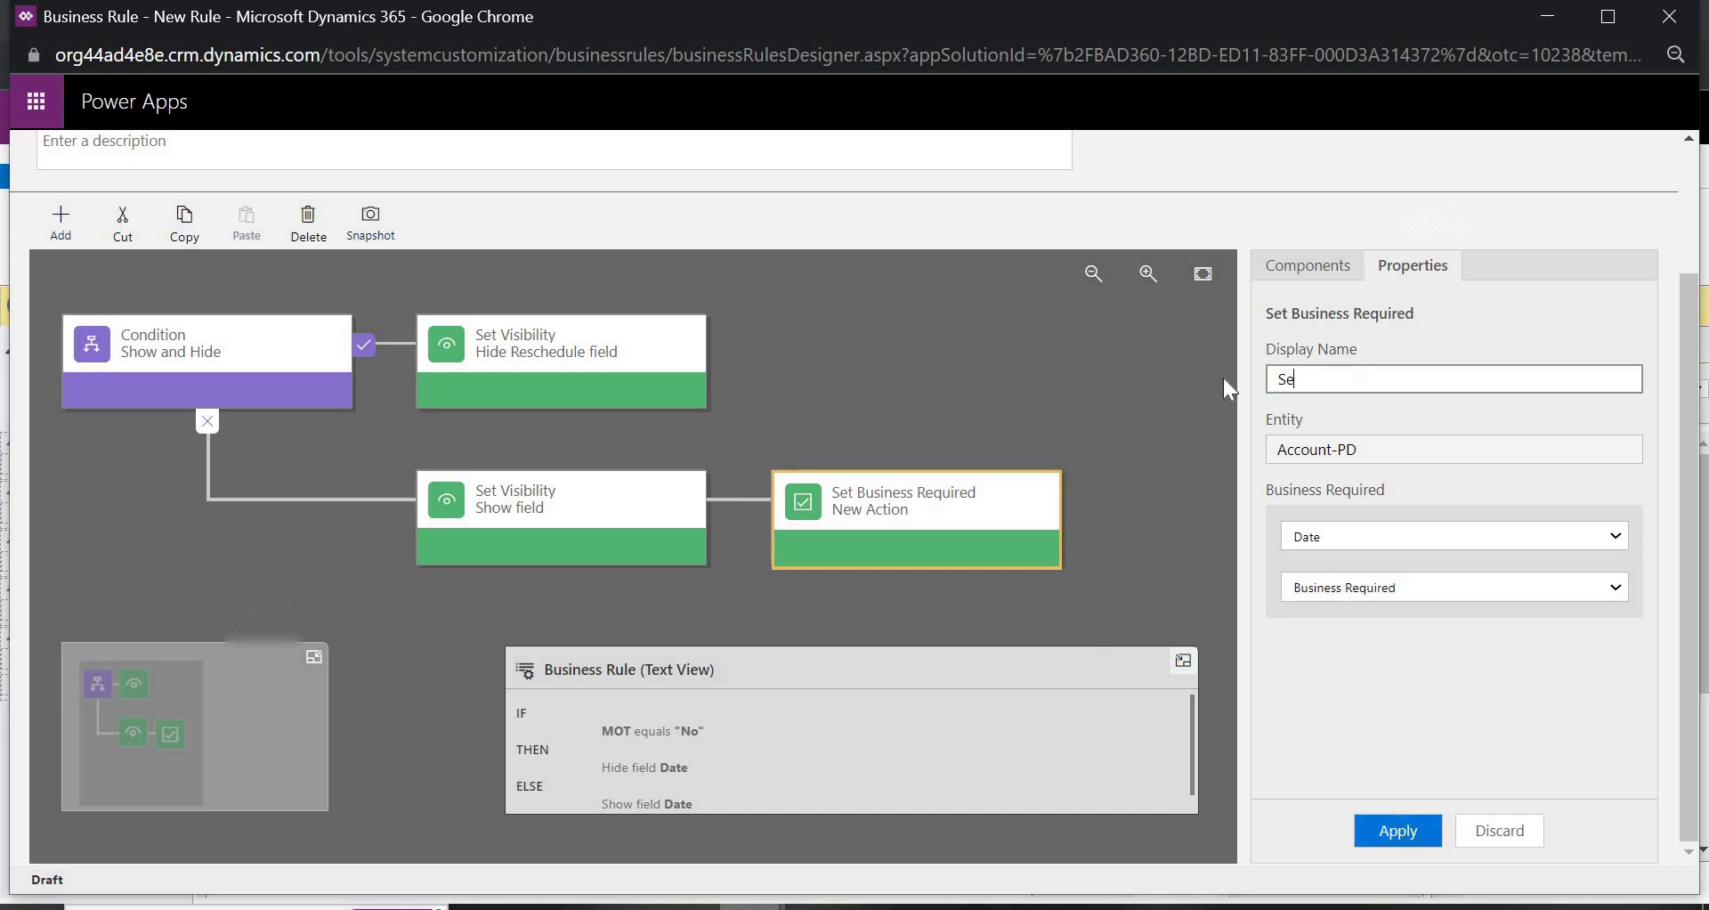
text(t required)
click(1396, 832)
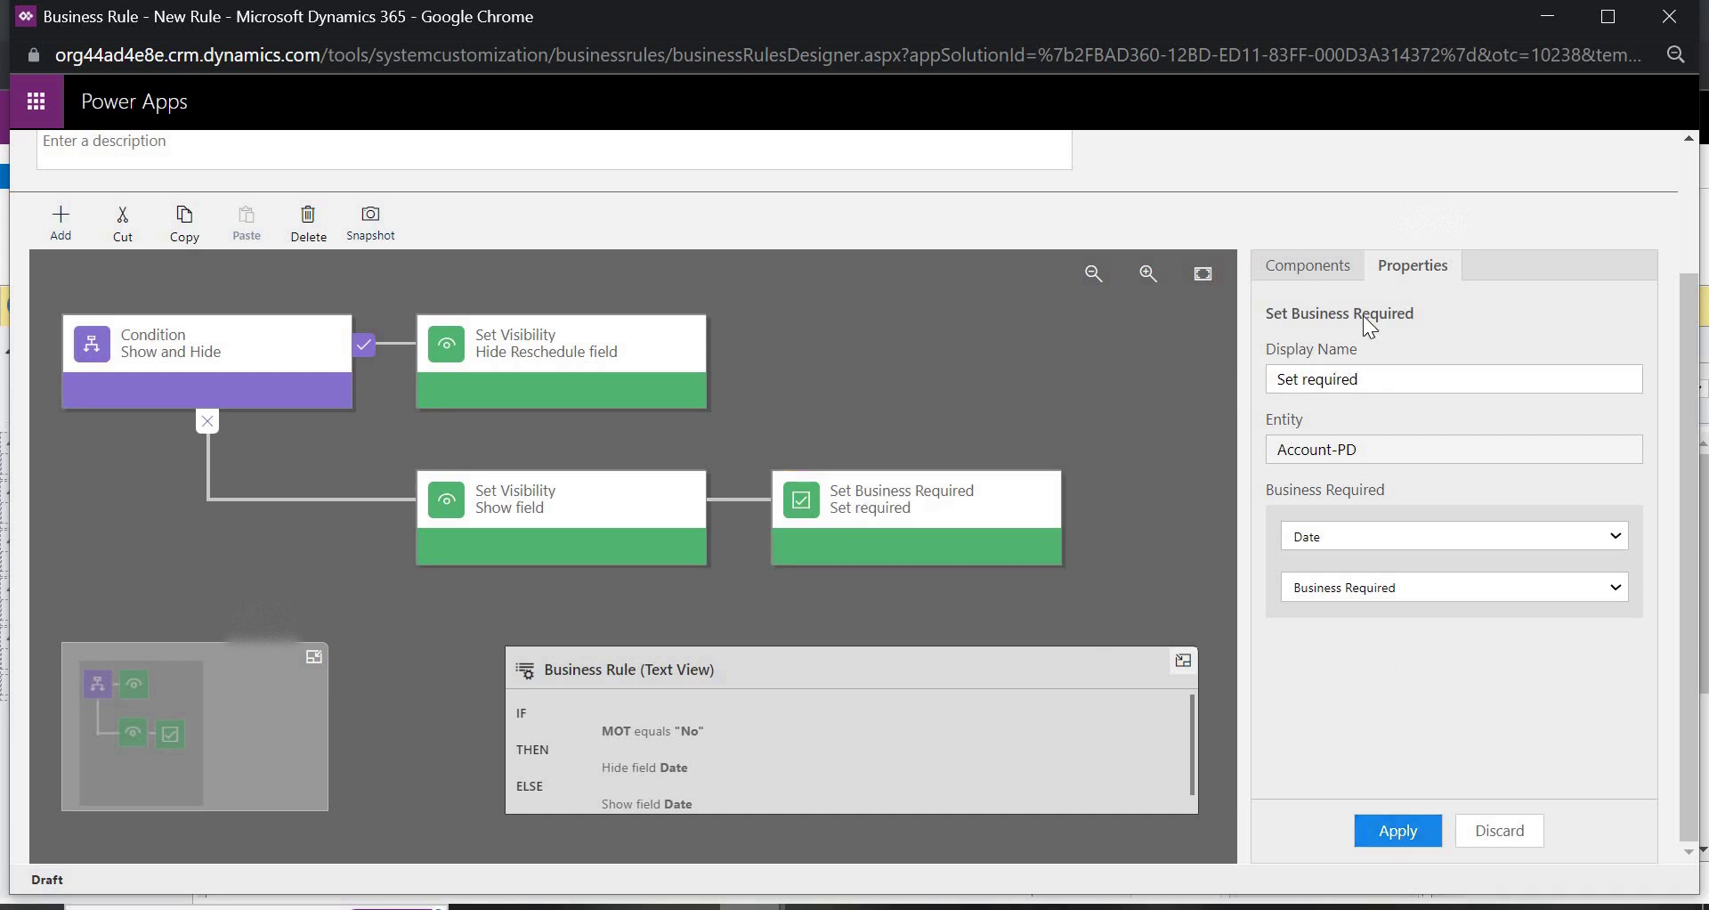
click(1322, 267)
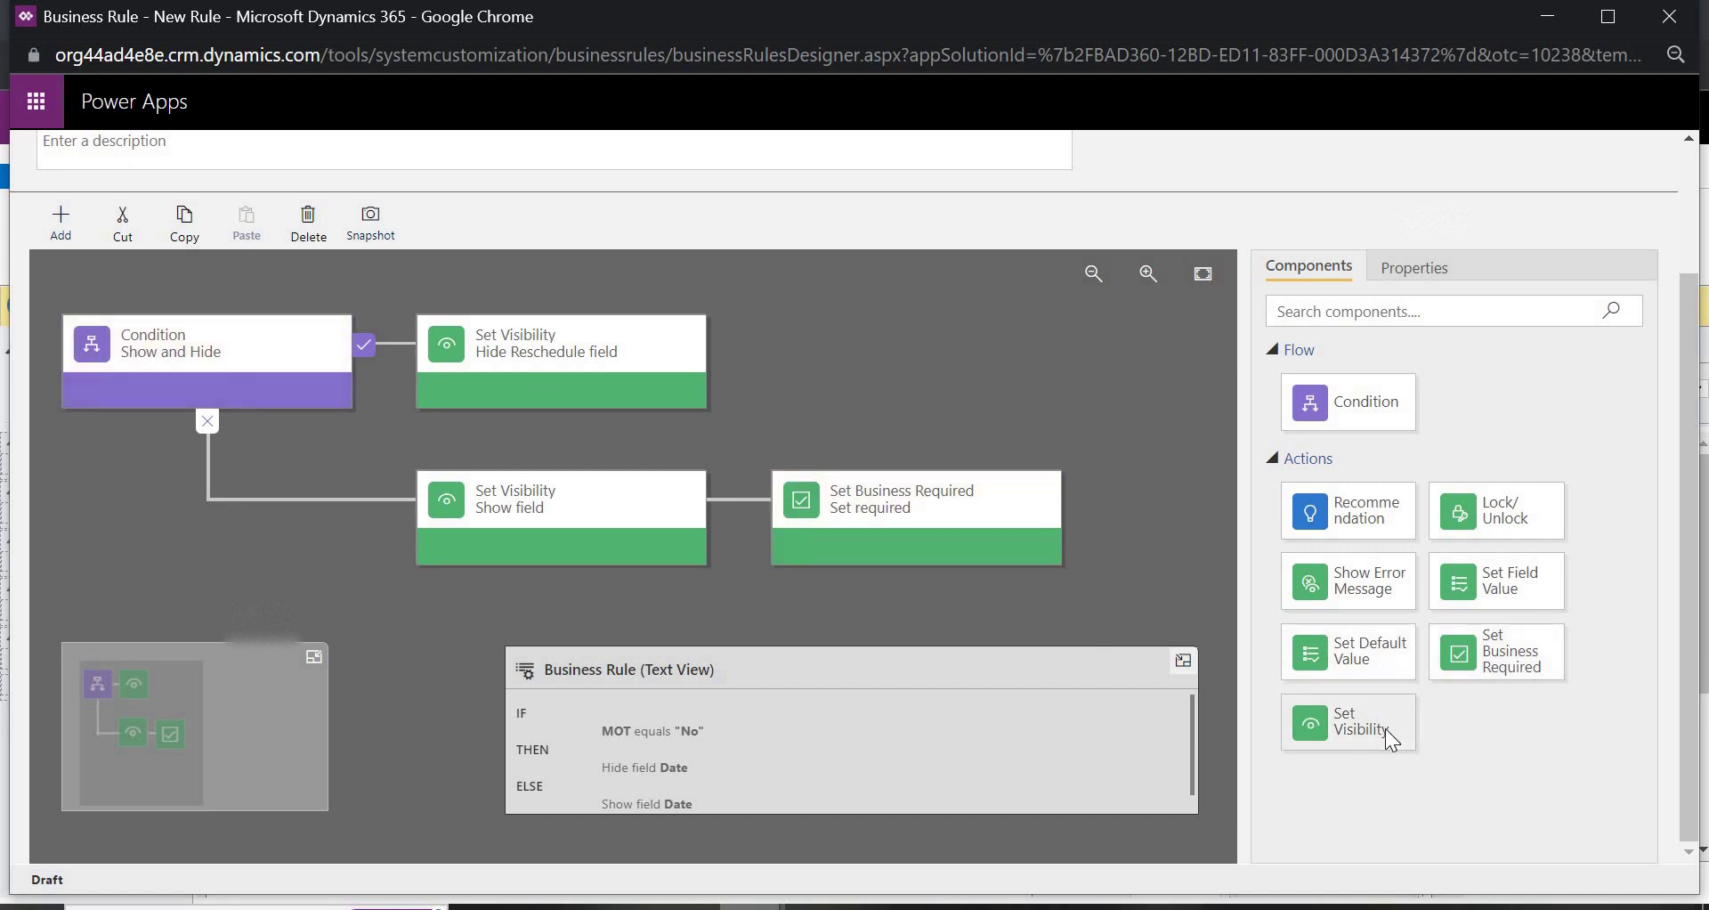
Add a Business Required action after Hide Reschedule field that sets Date to Not Business Required.
drag(1385, 728, 739, 356)
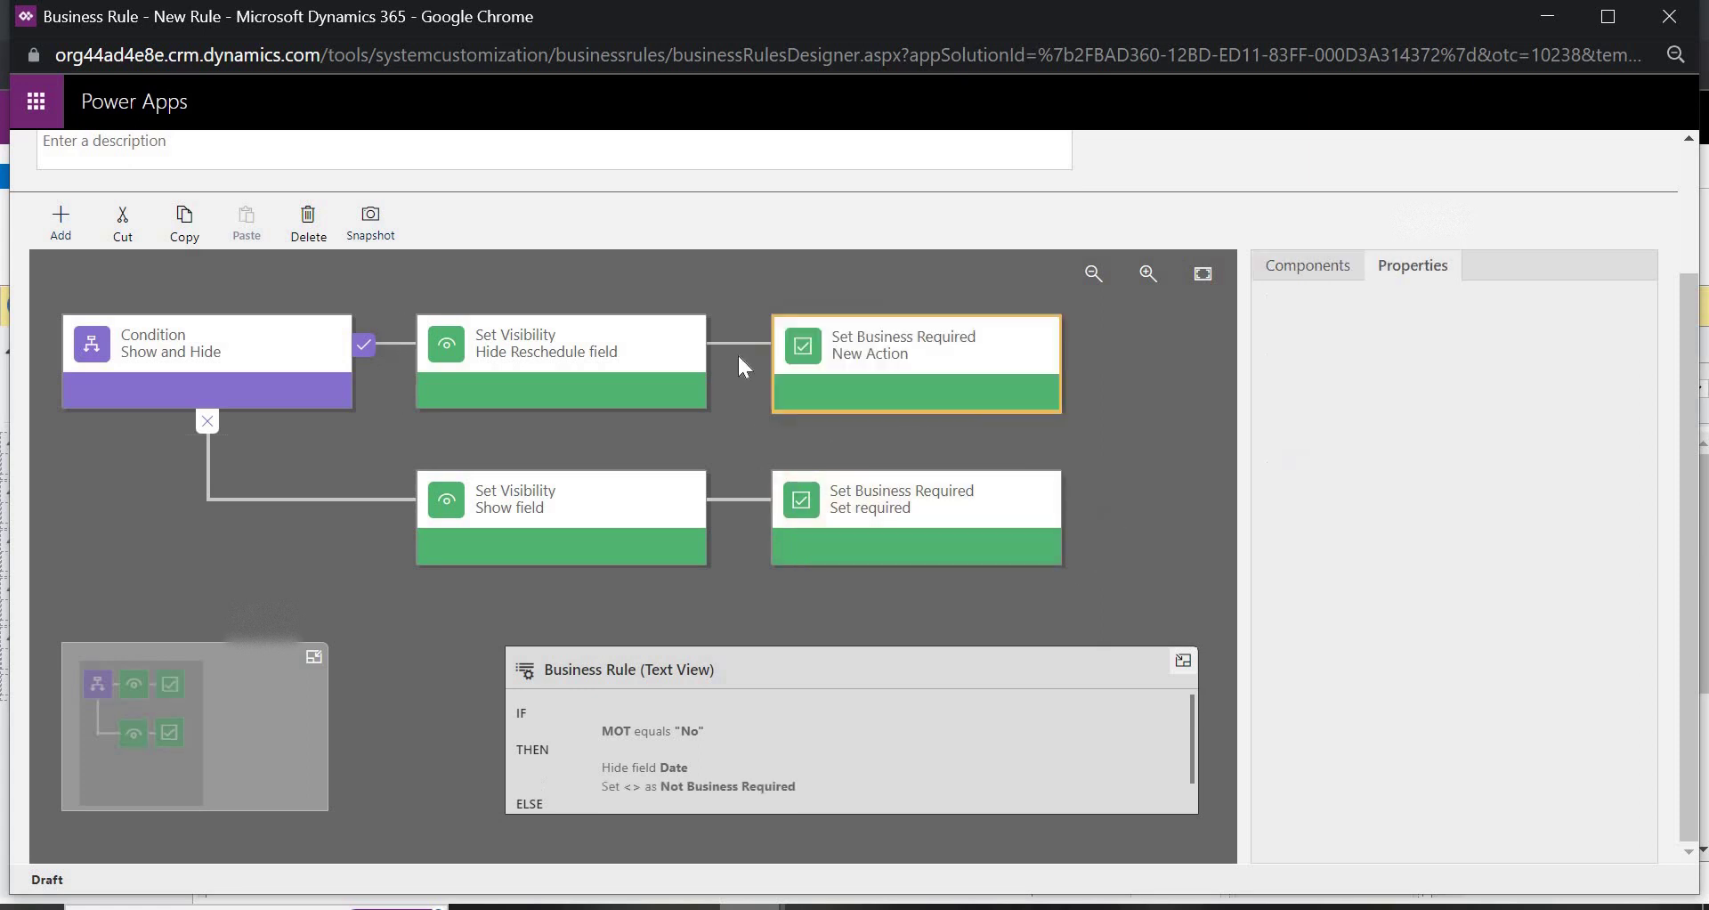
click(1371, 525)
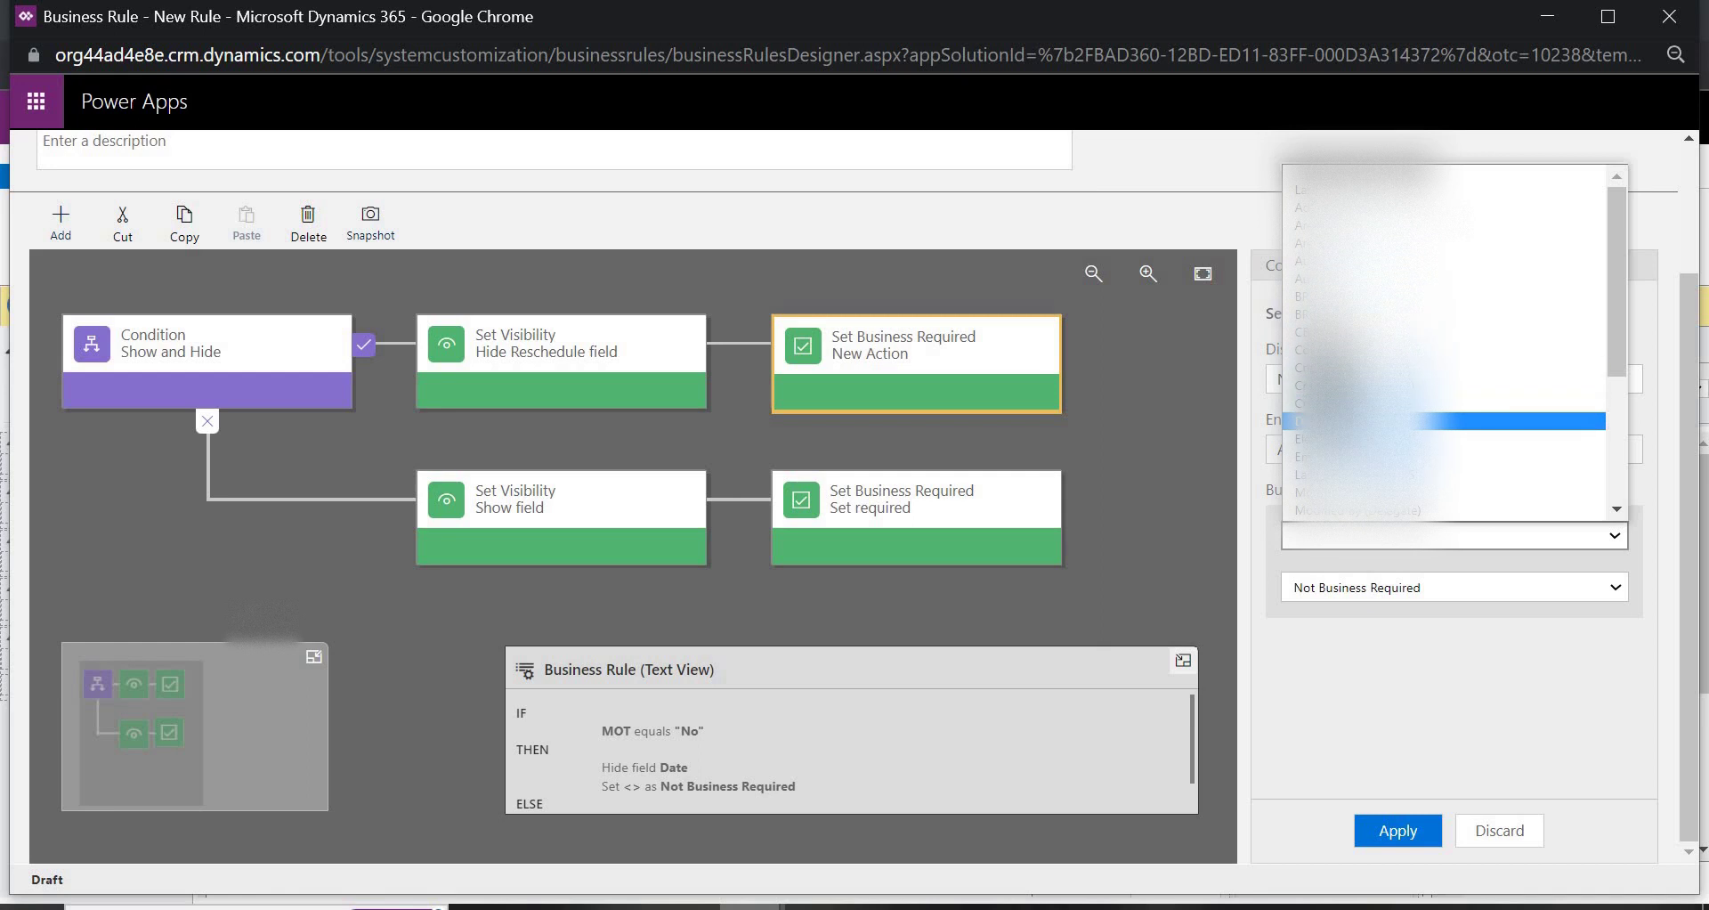
click(1360, 420)
click(1360, 580)
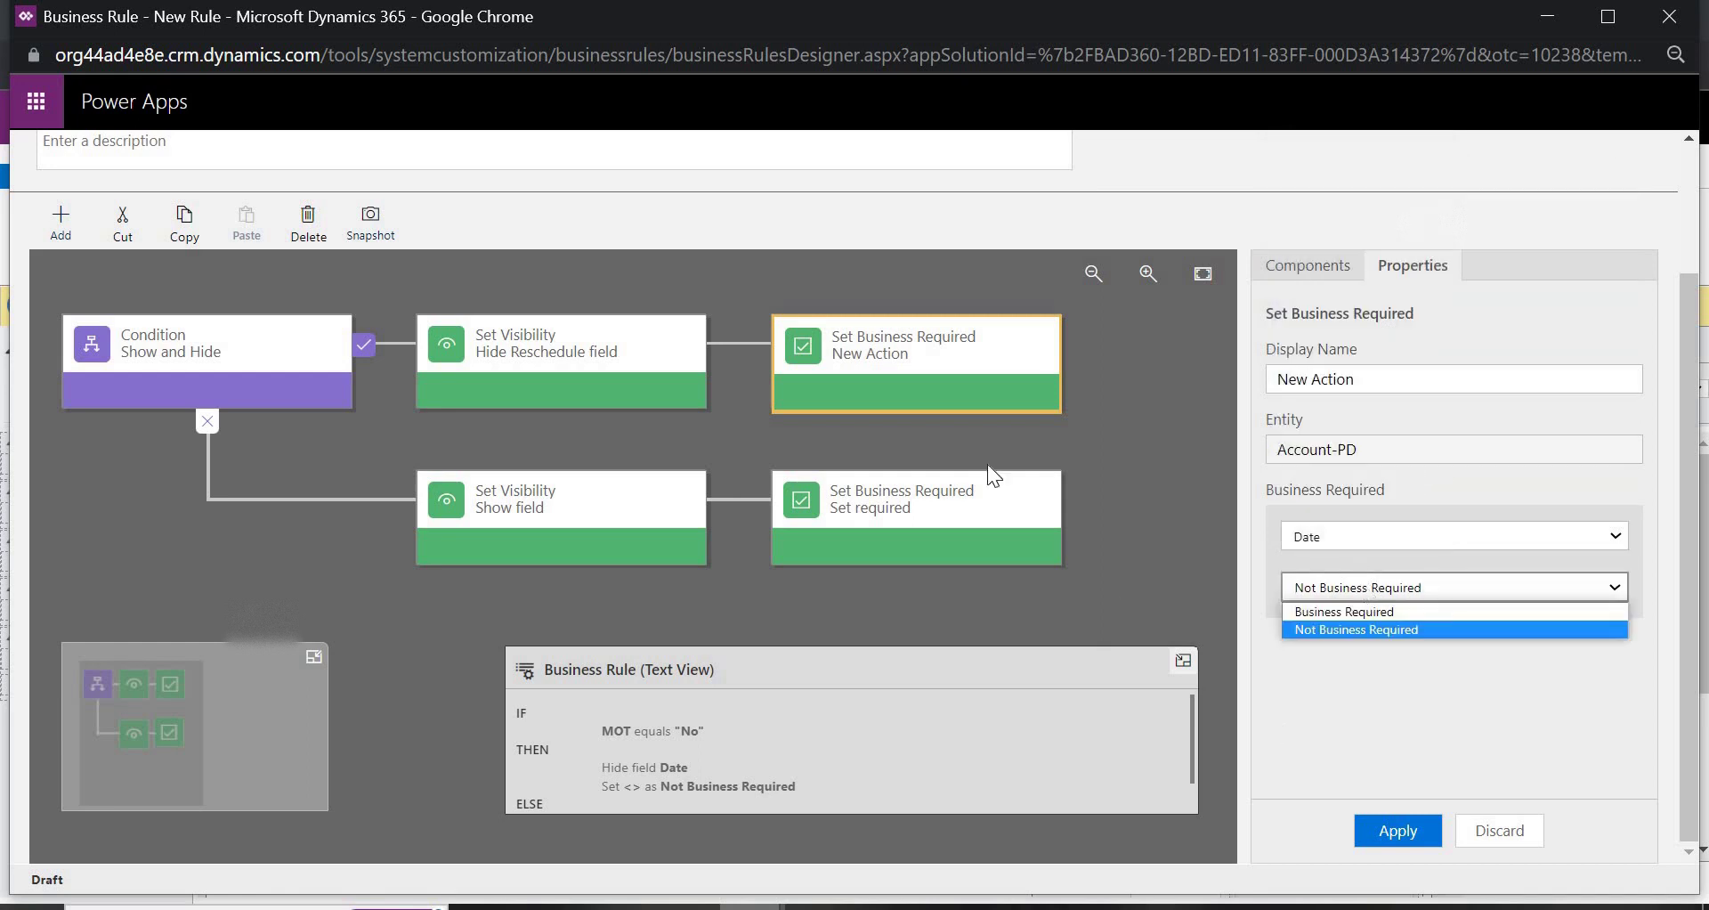
click(1398, 828)
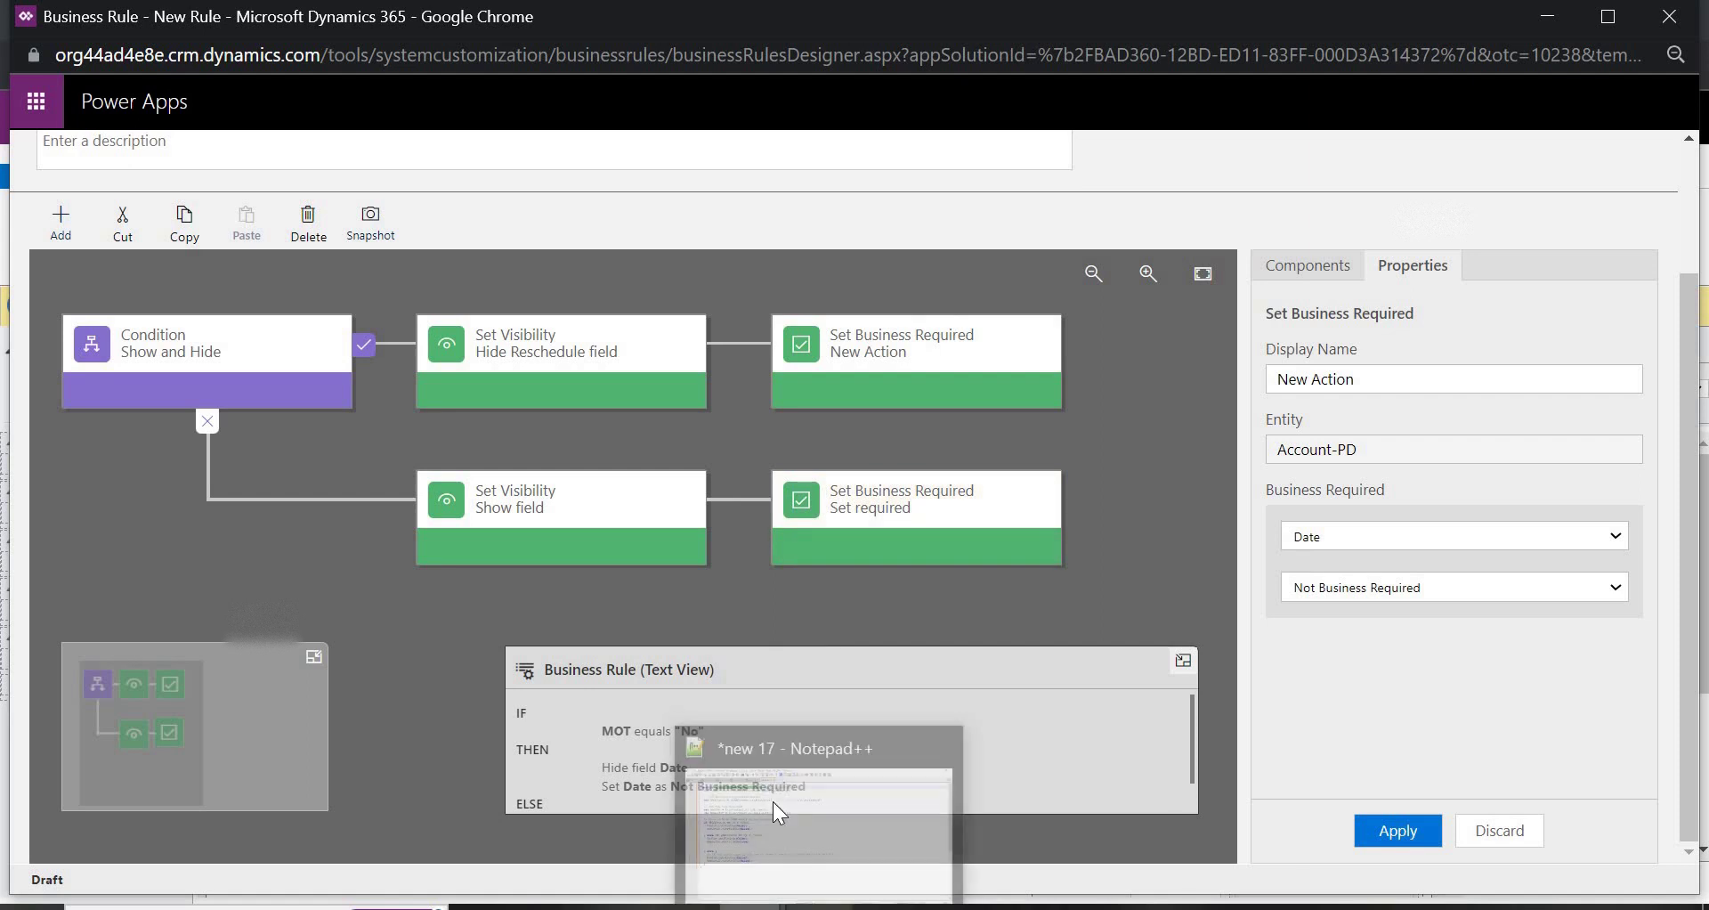
mouse_move(748, 906)
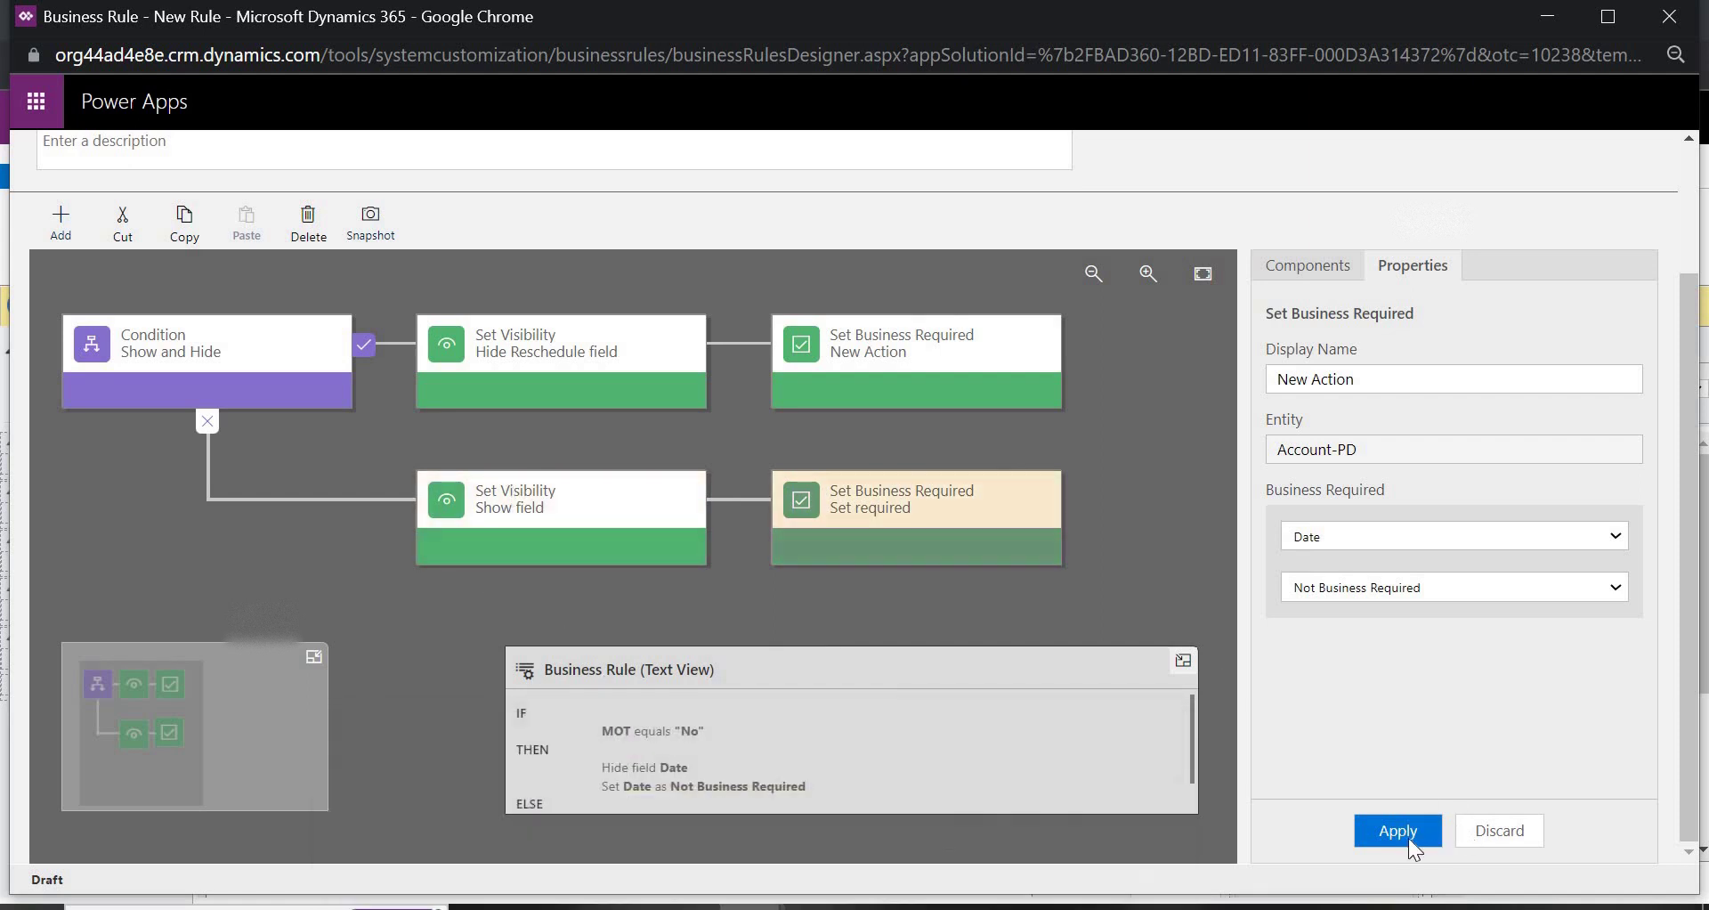
Save the business rule, reload the new Account-PD record page, then activate the rule.
scroll(773, 454, up, 2)
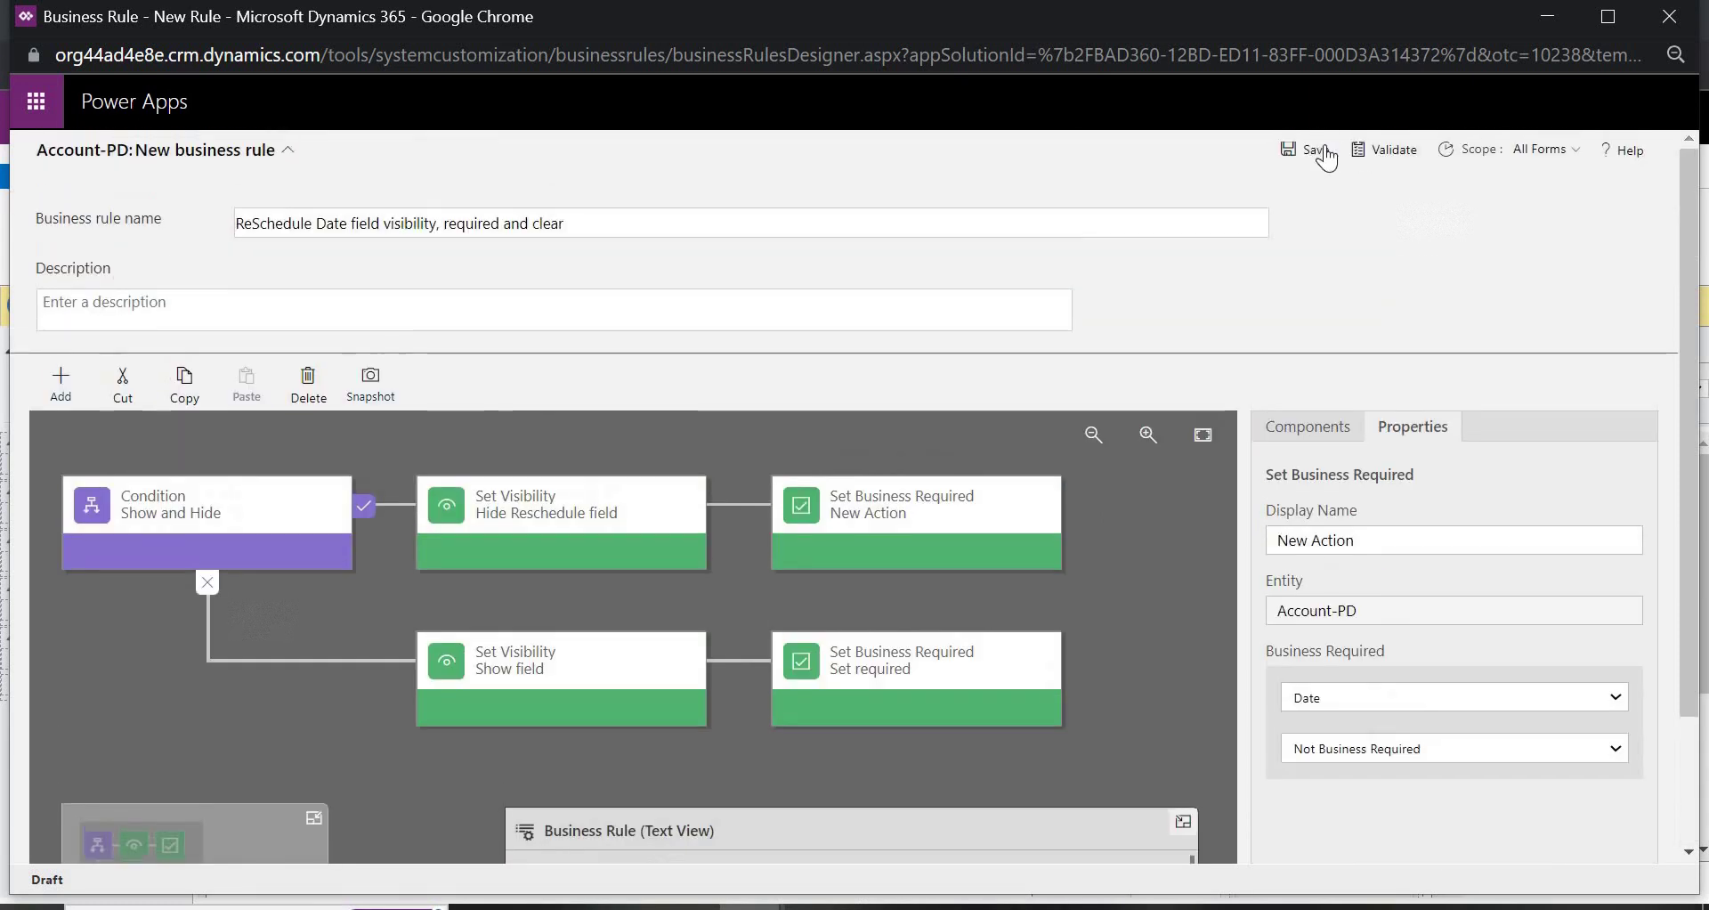
click(1308, 150)
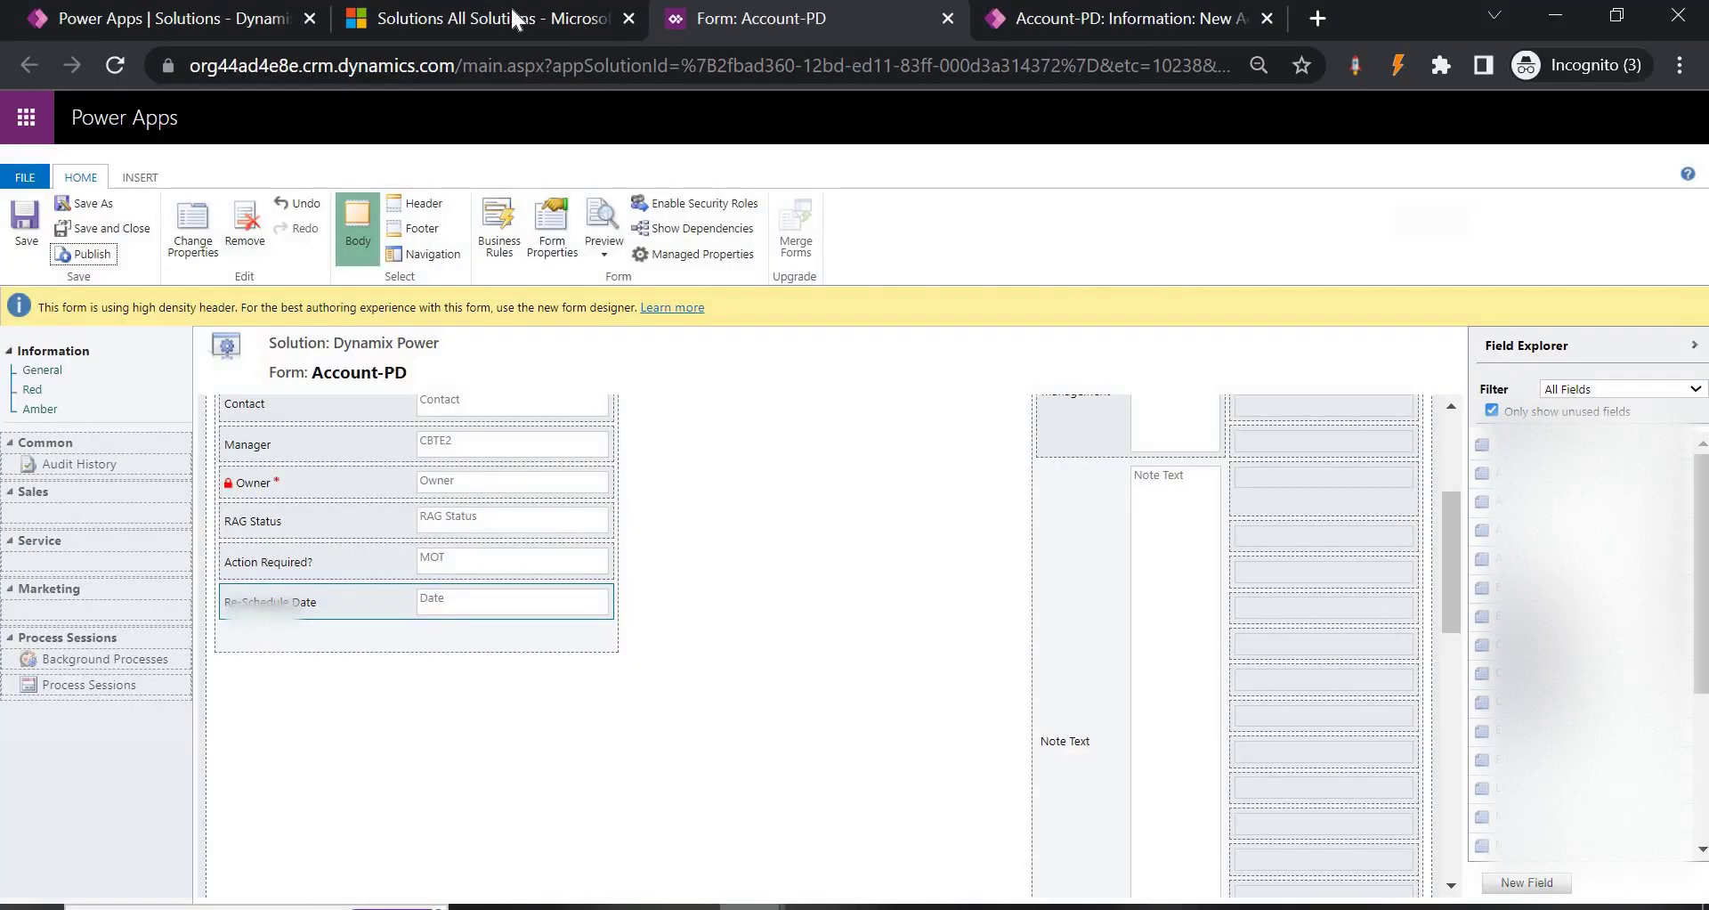
click(510, 18)
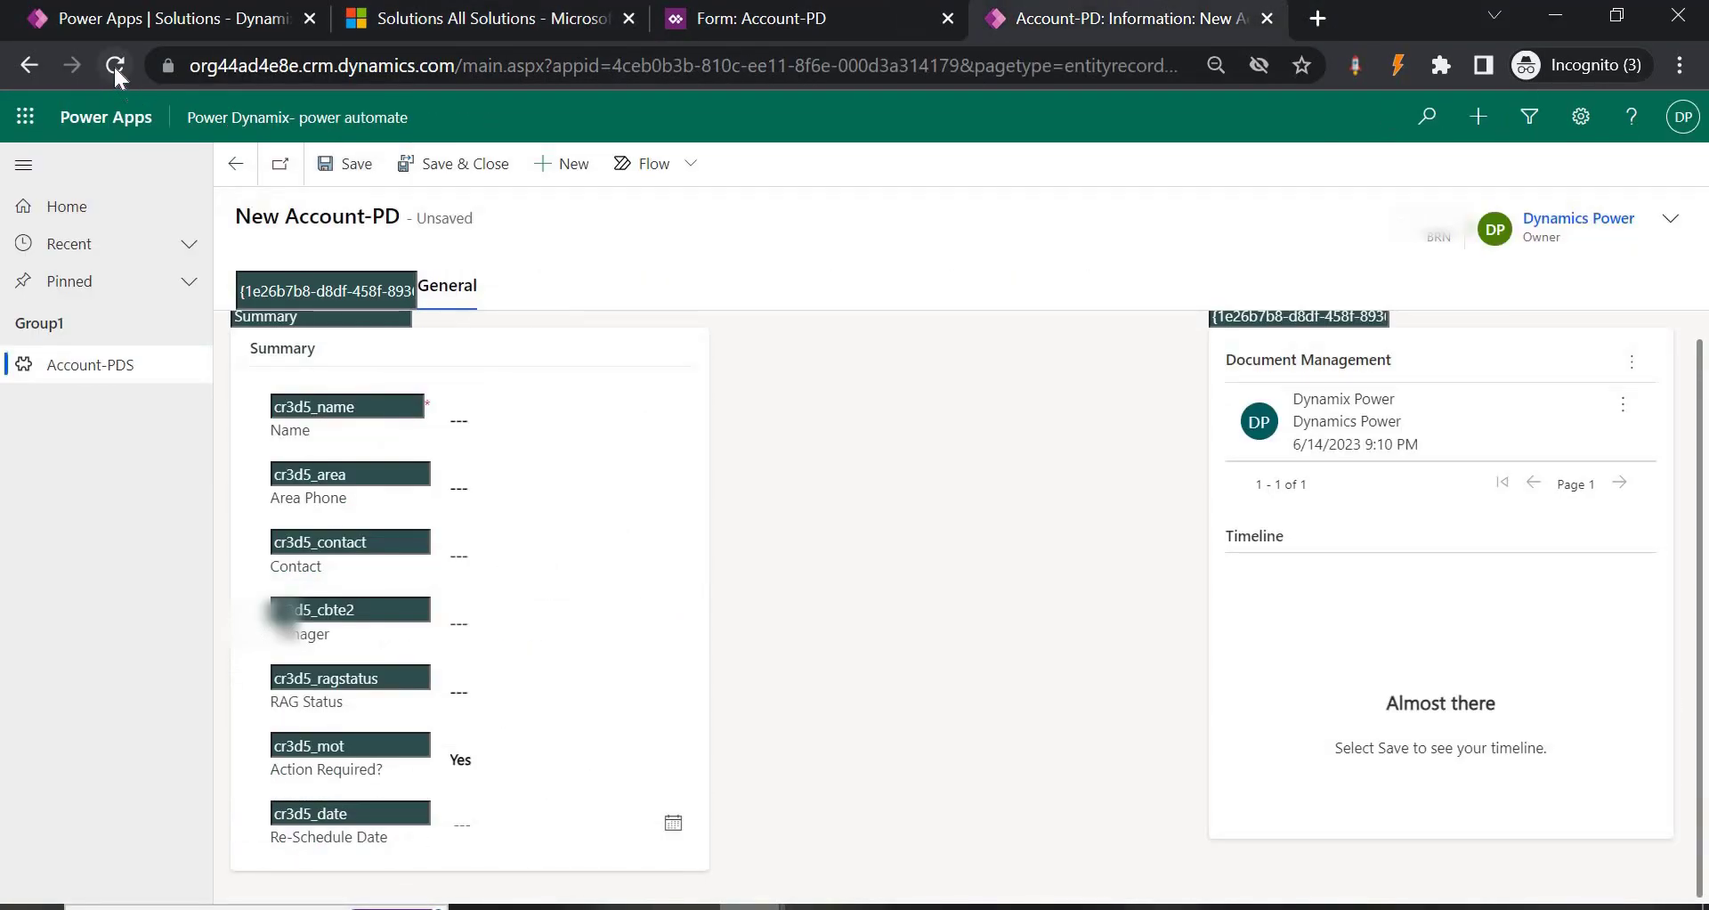
click(115, 65)
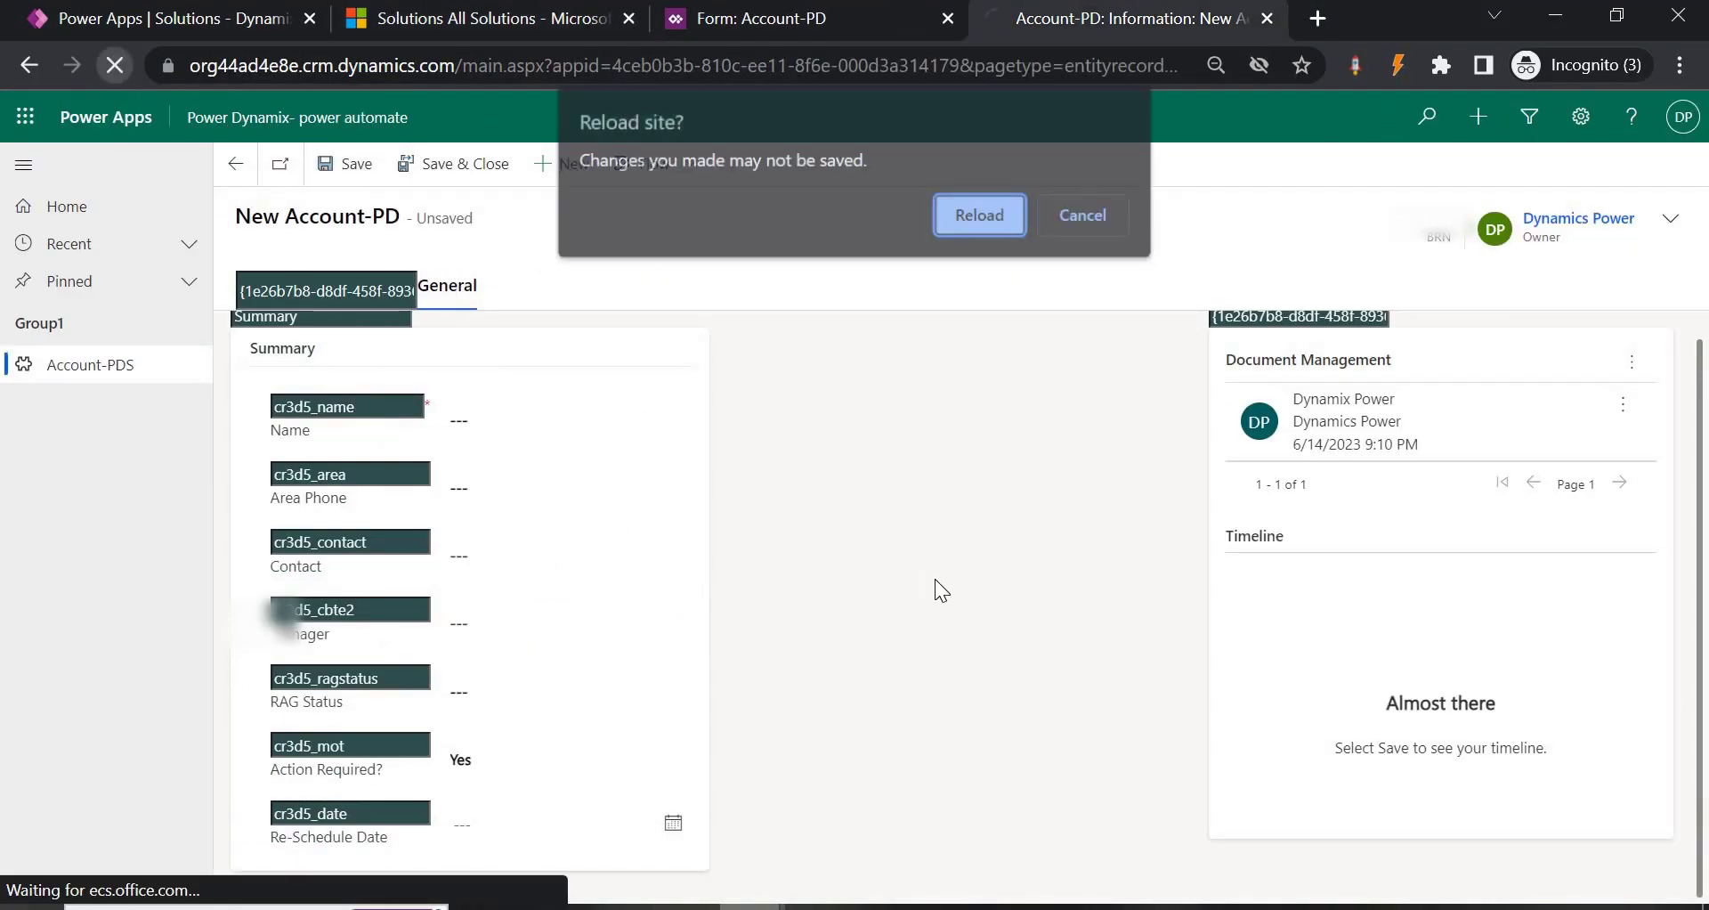
click(981, 216)
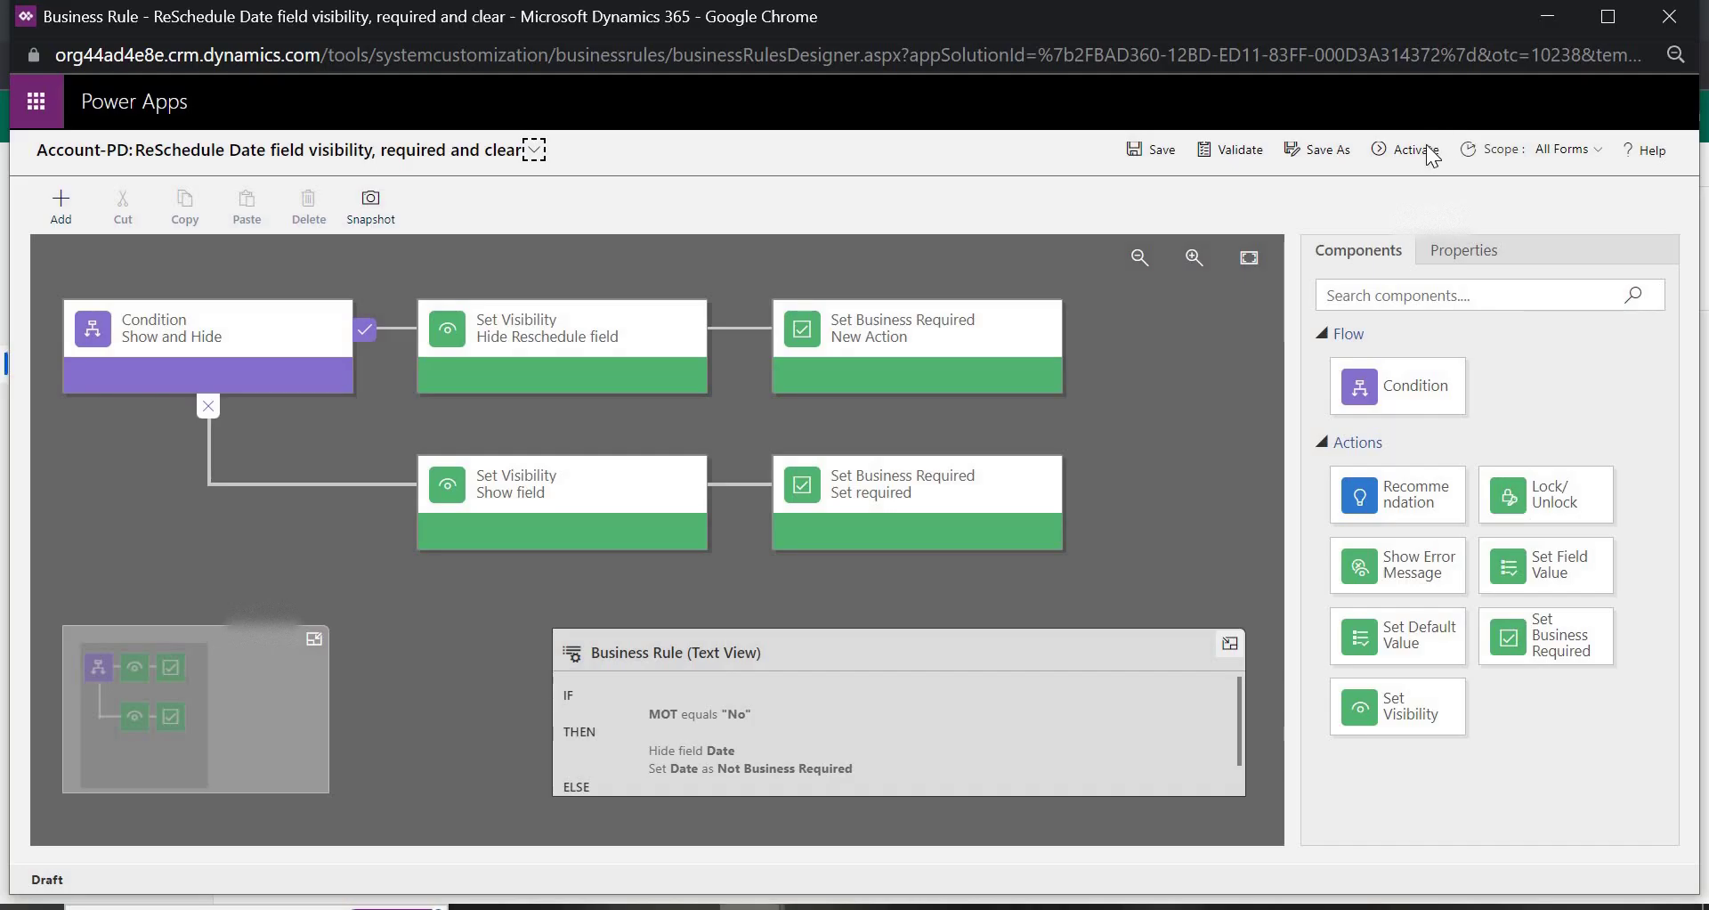
click(1411, 150)
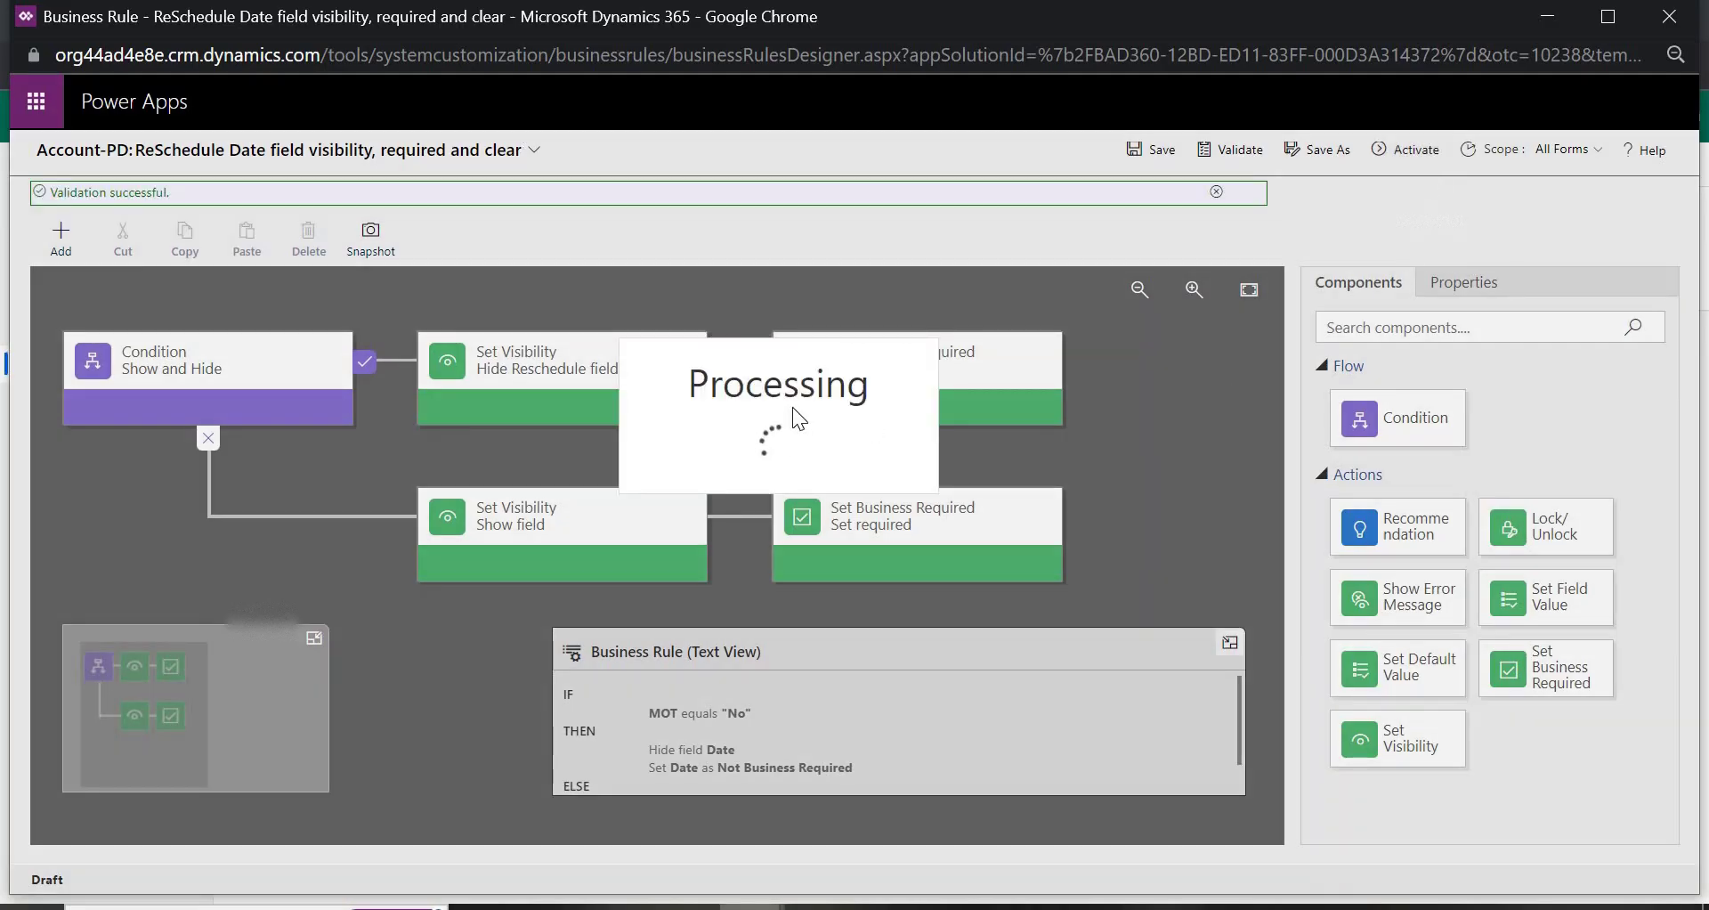
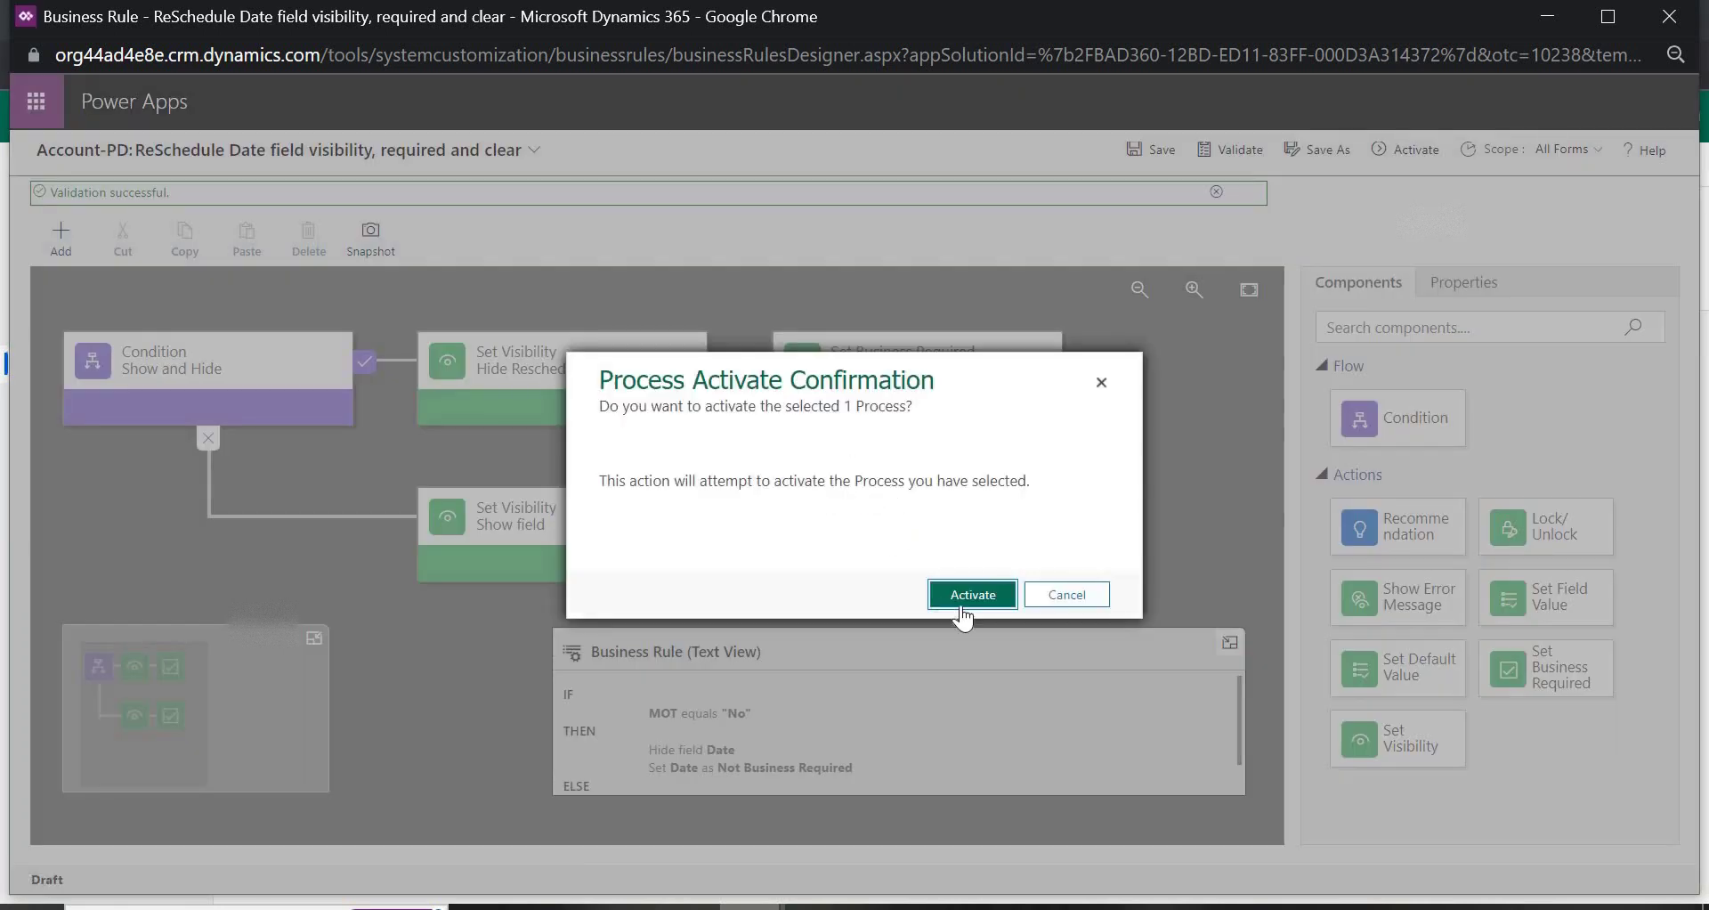
Confirm activation of the Account-PD business rule and bring up the record form window.
click(976, 596)
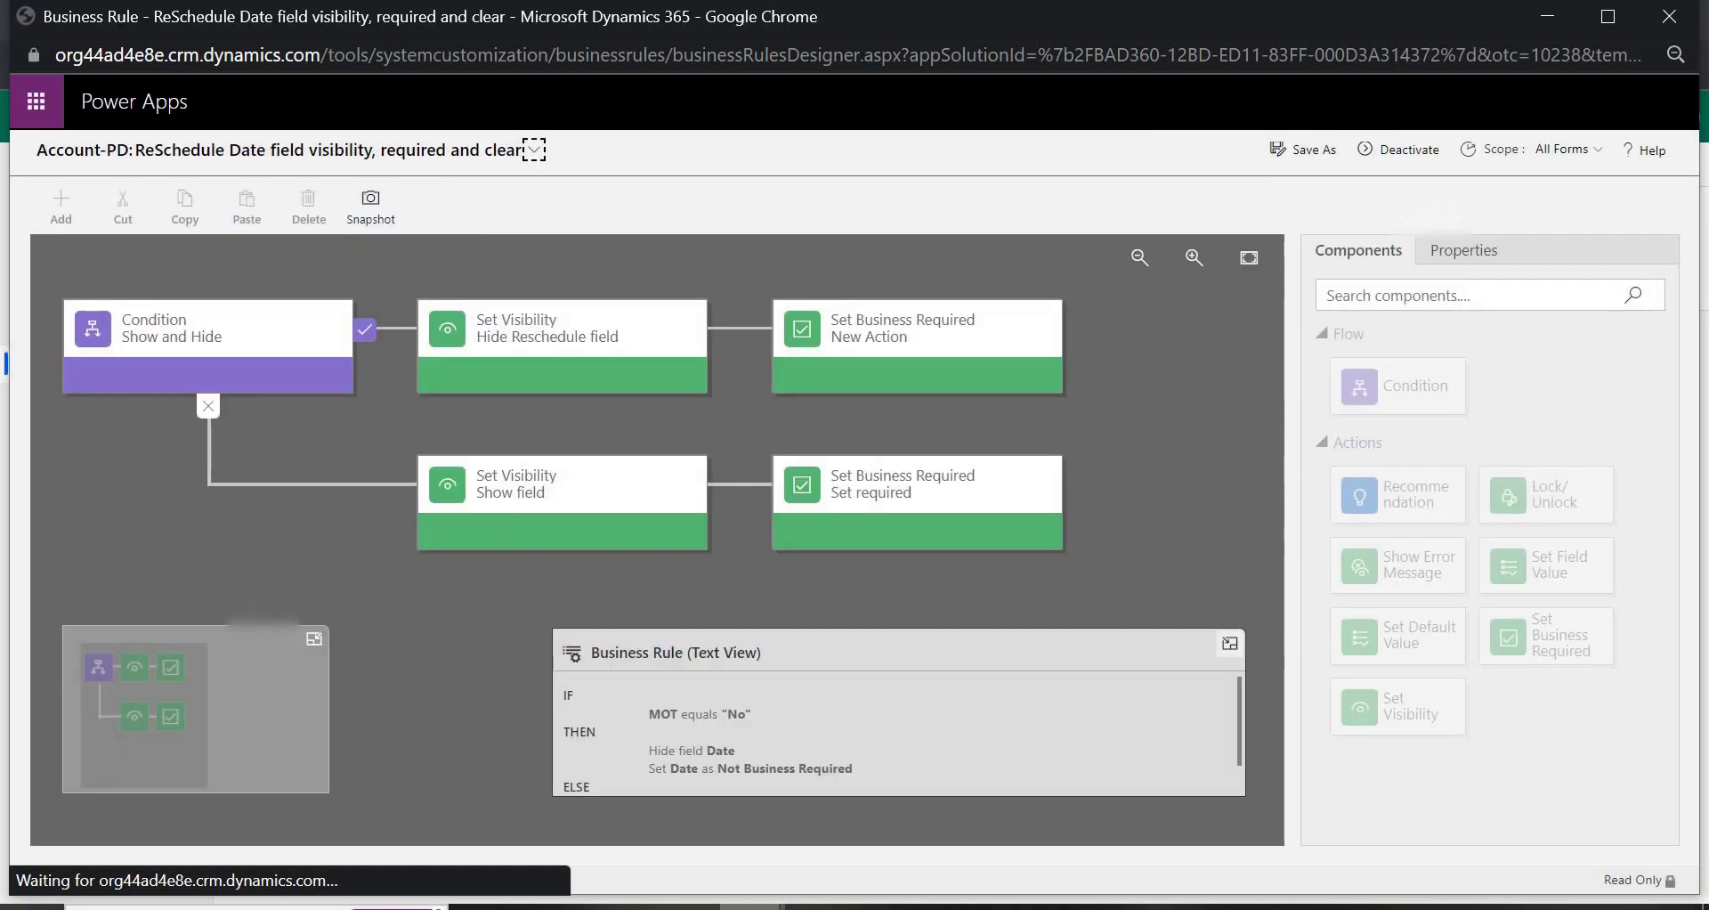
mouse_move(750, 907)
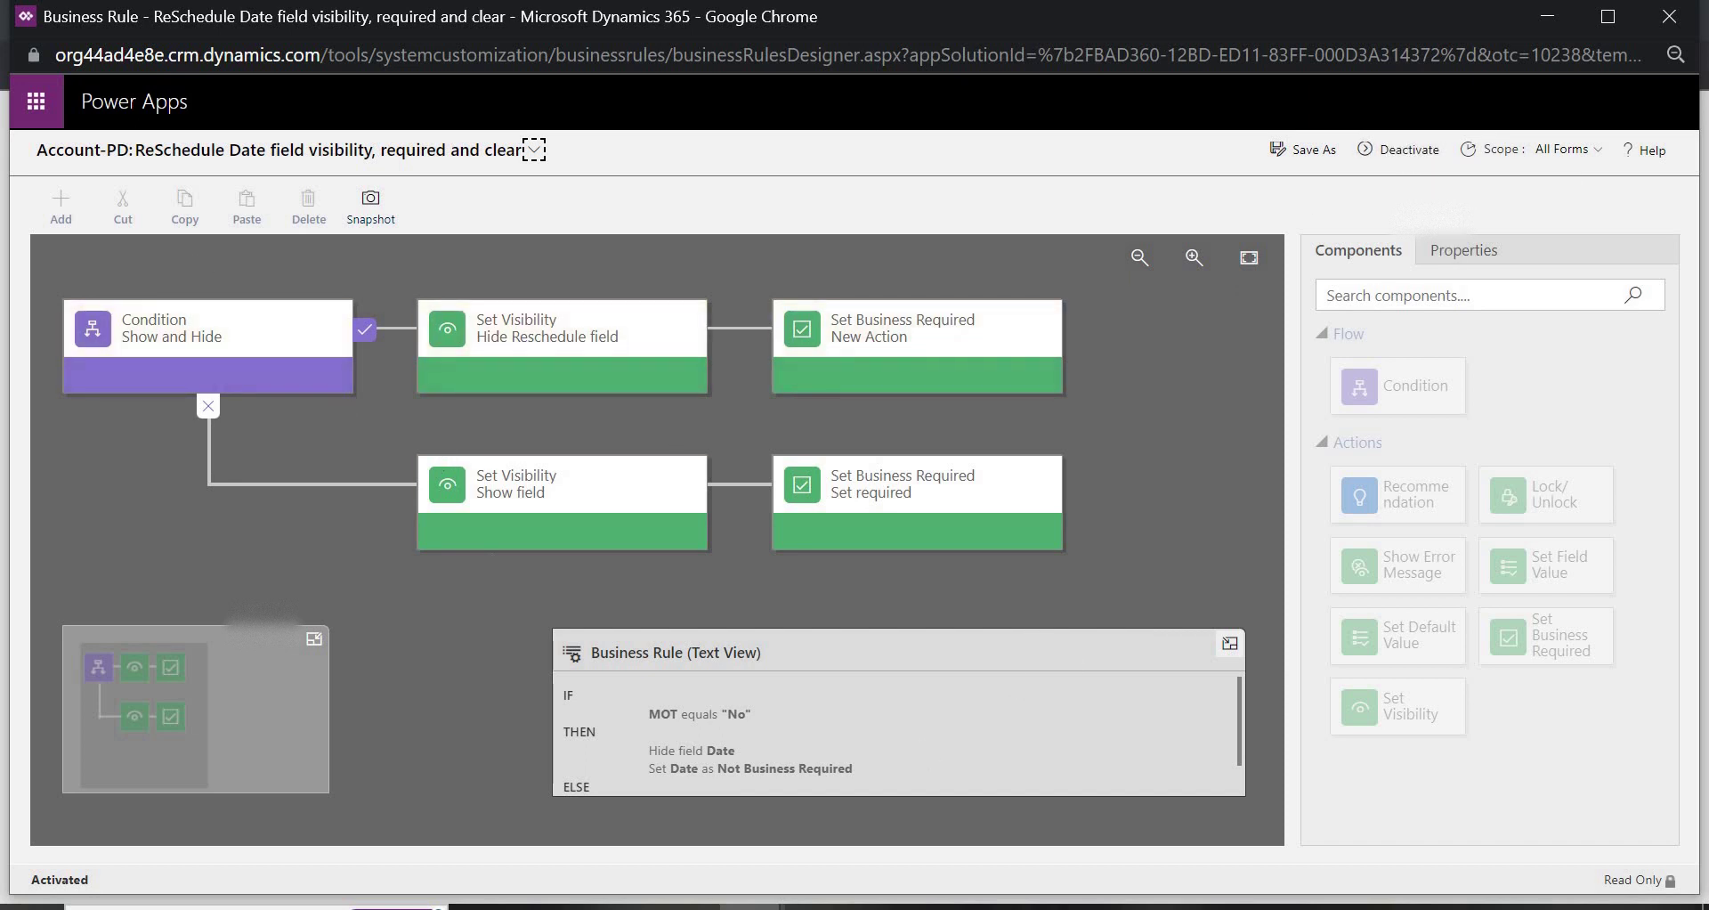
Sign back in on the Account-PD form and enter Dynamix BR as the record name.
mouse_move(648, 853)
click(540, 809)
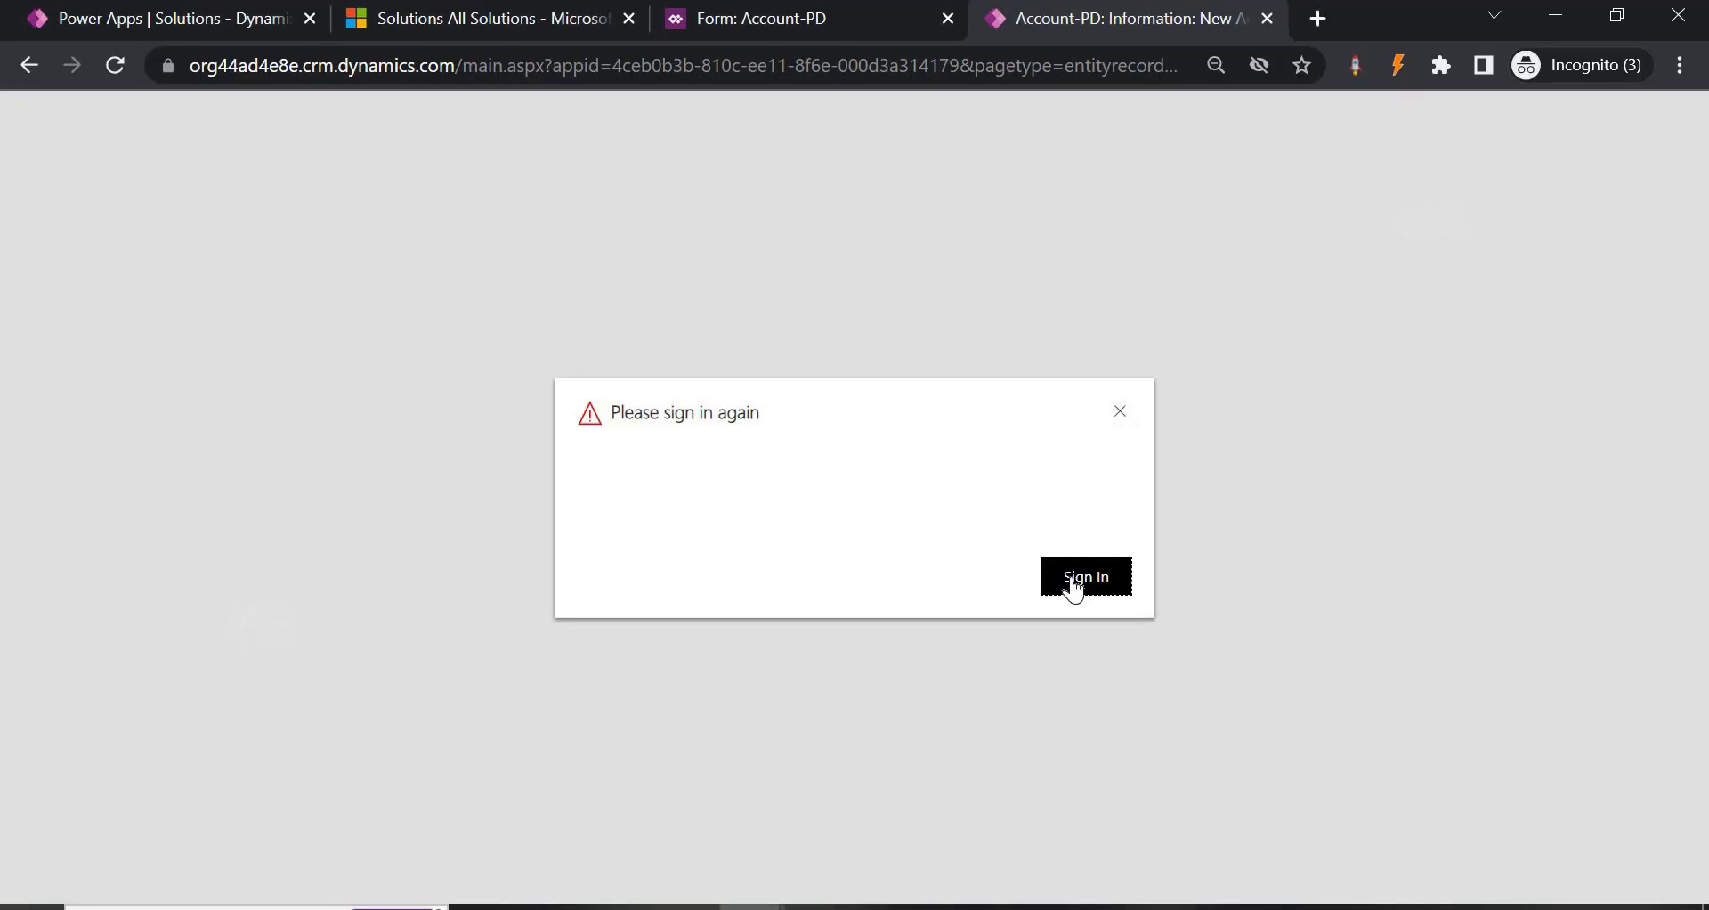
click(1063, 589)
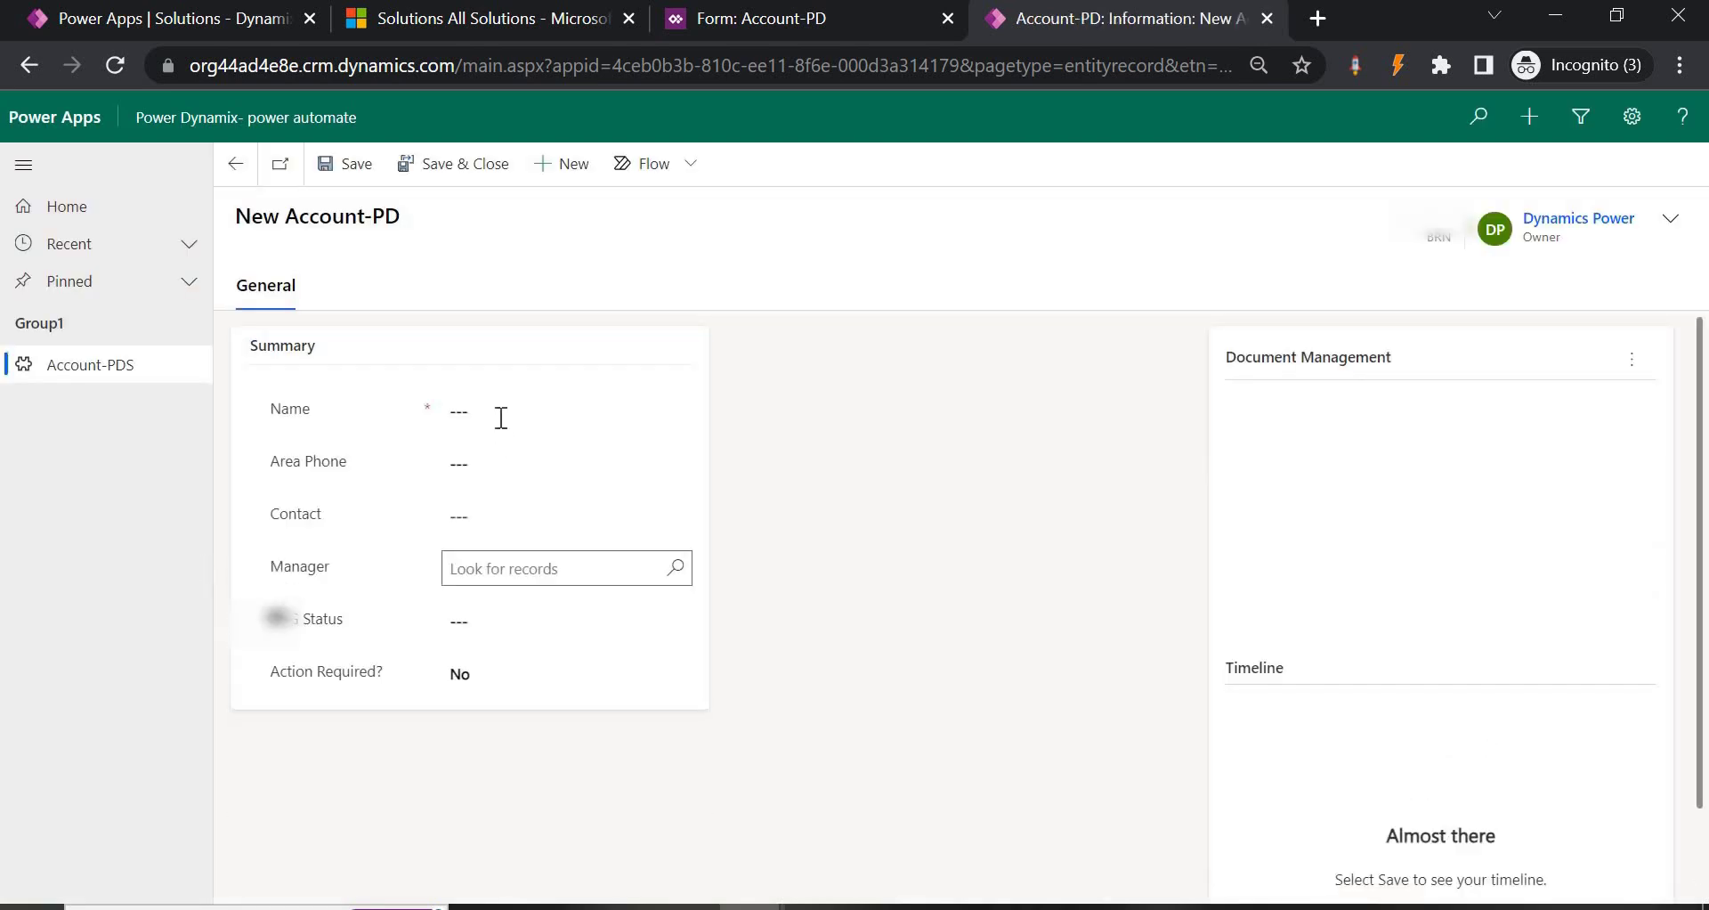
click(499, 416)
text(Dynamixxx)
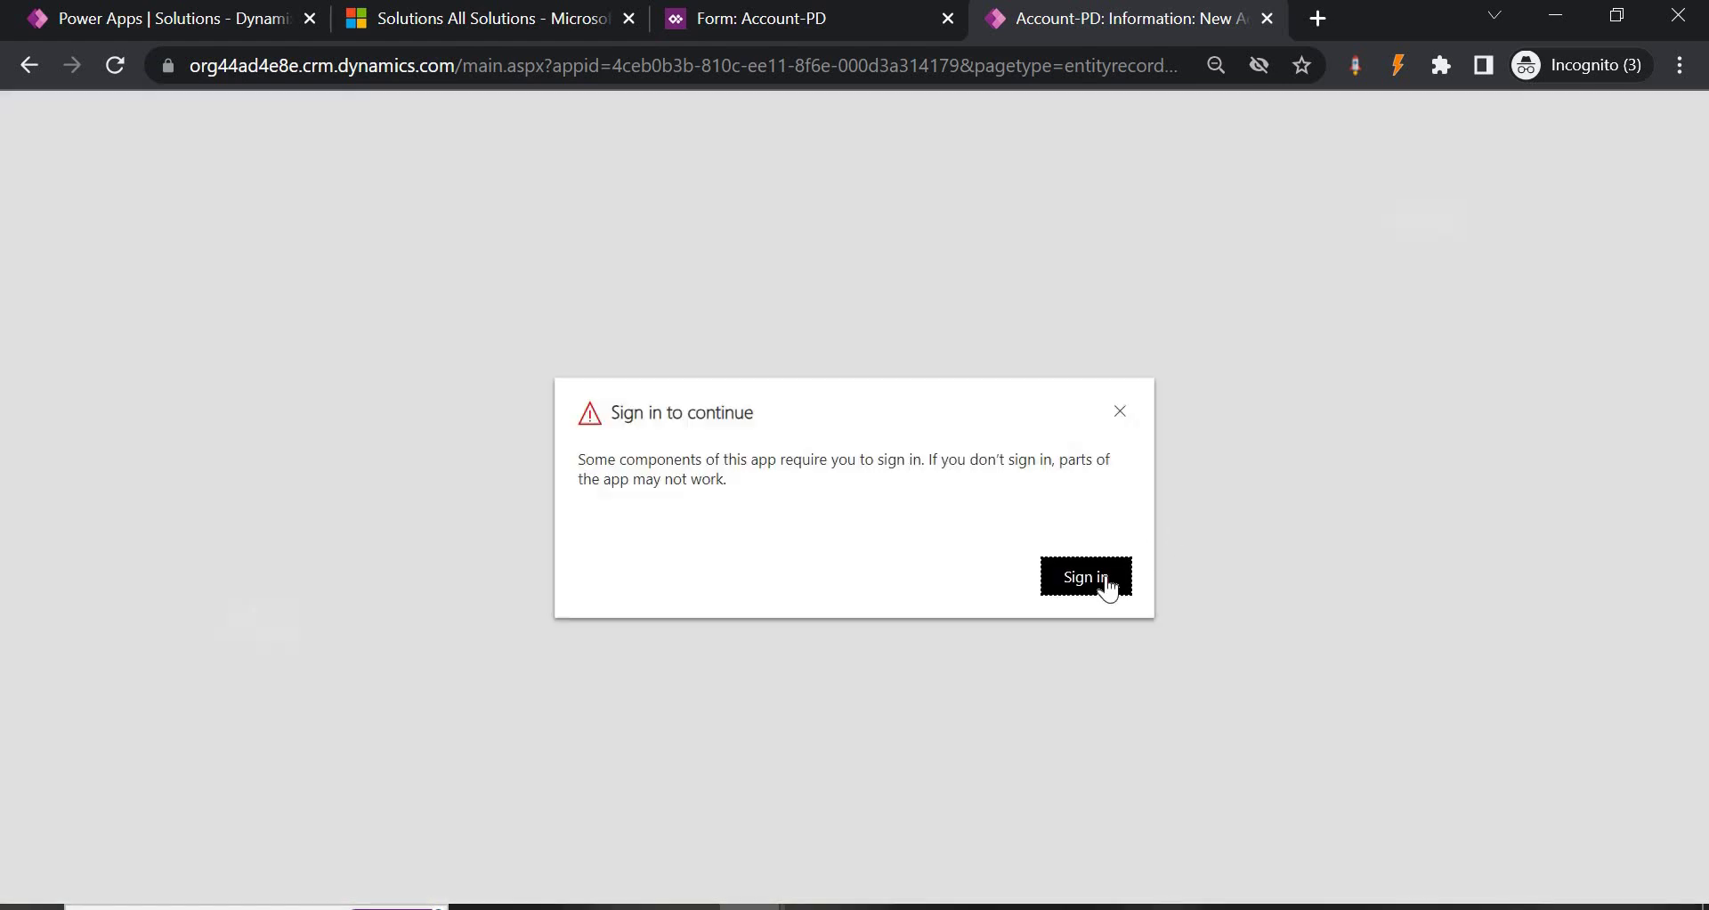
click(1108, 587)
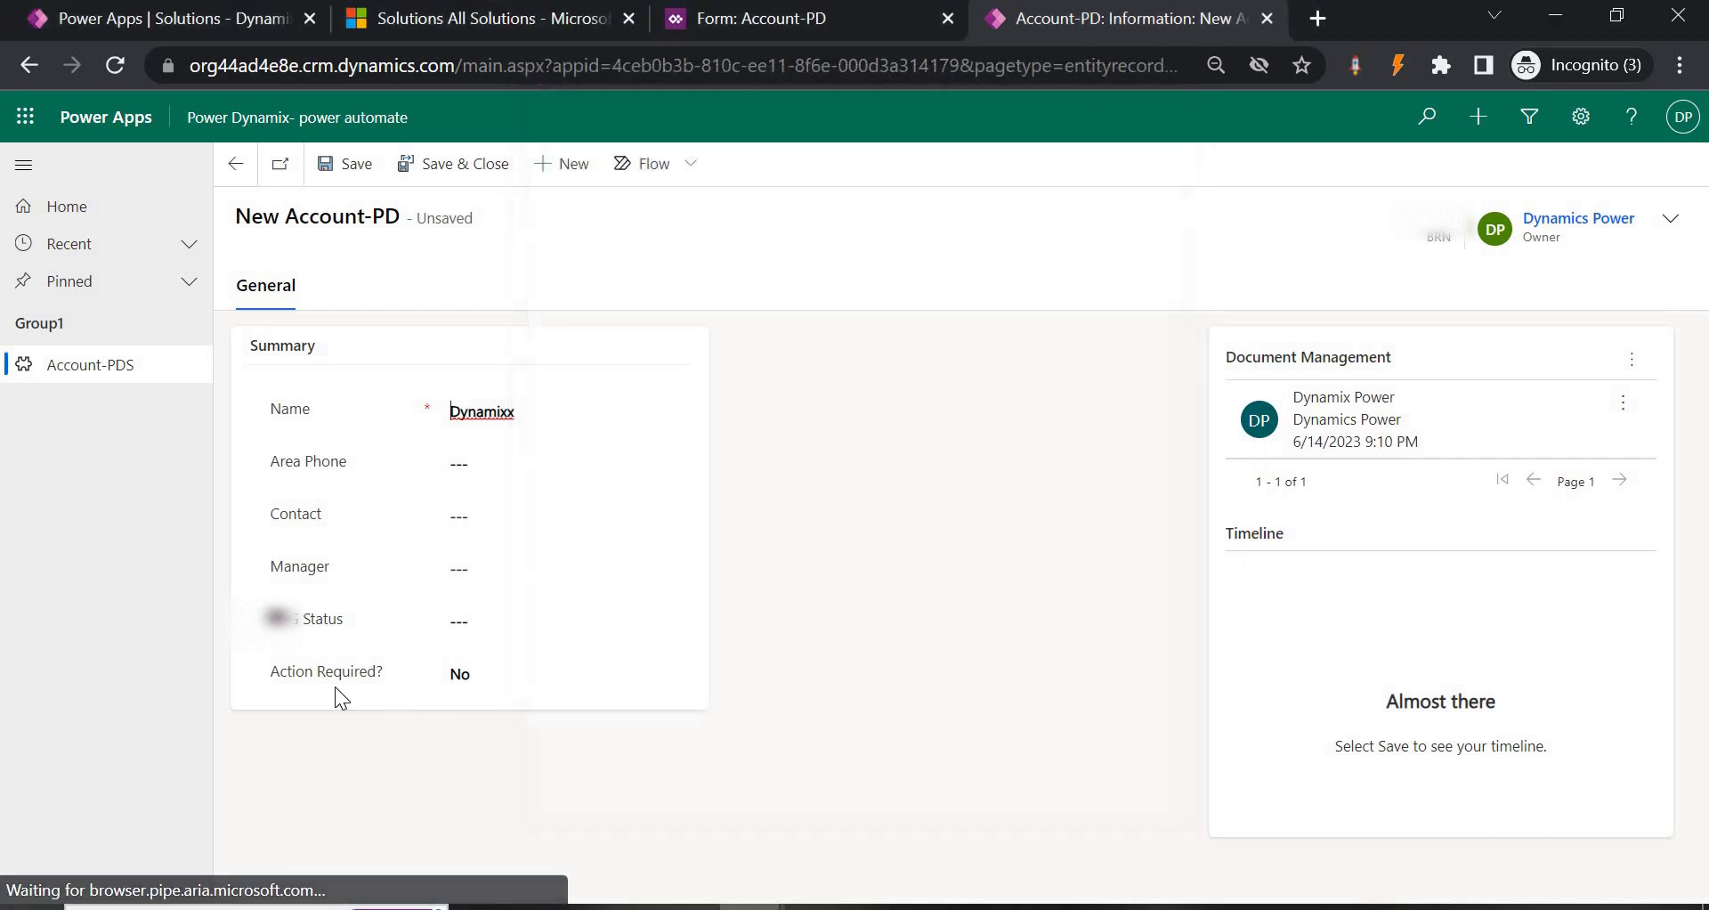
Set Action Required to Yes, reload the form, and set it to Yes again.
click(481, 681)
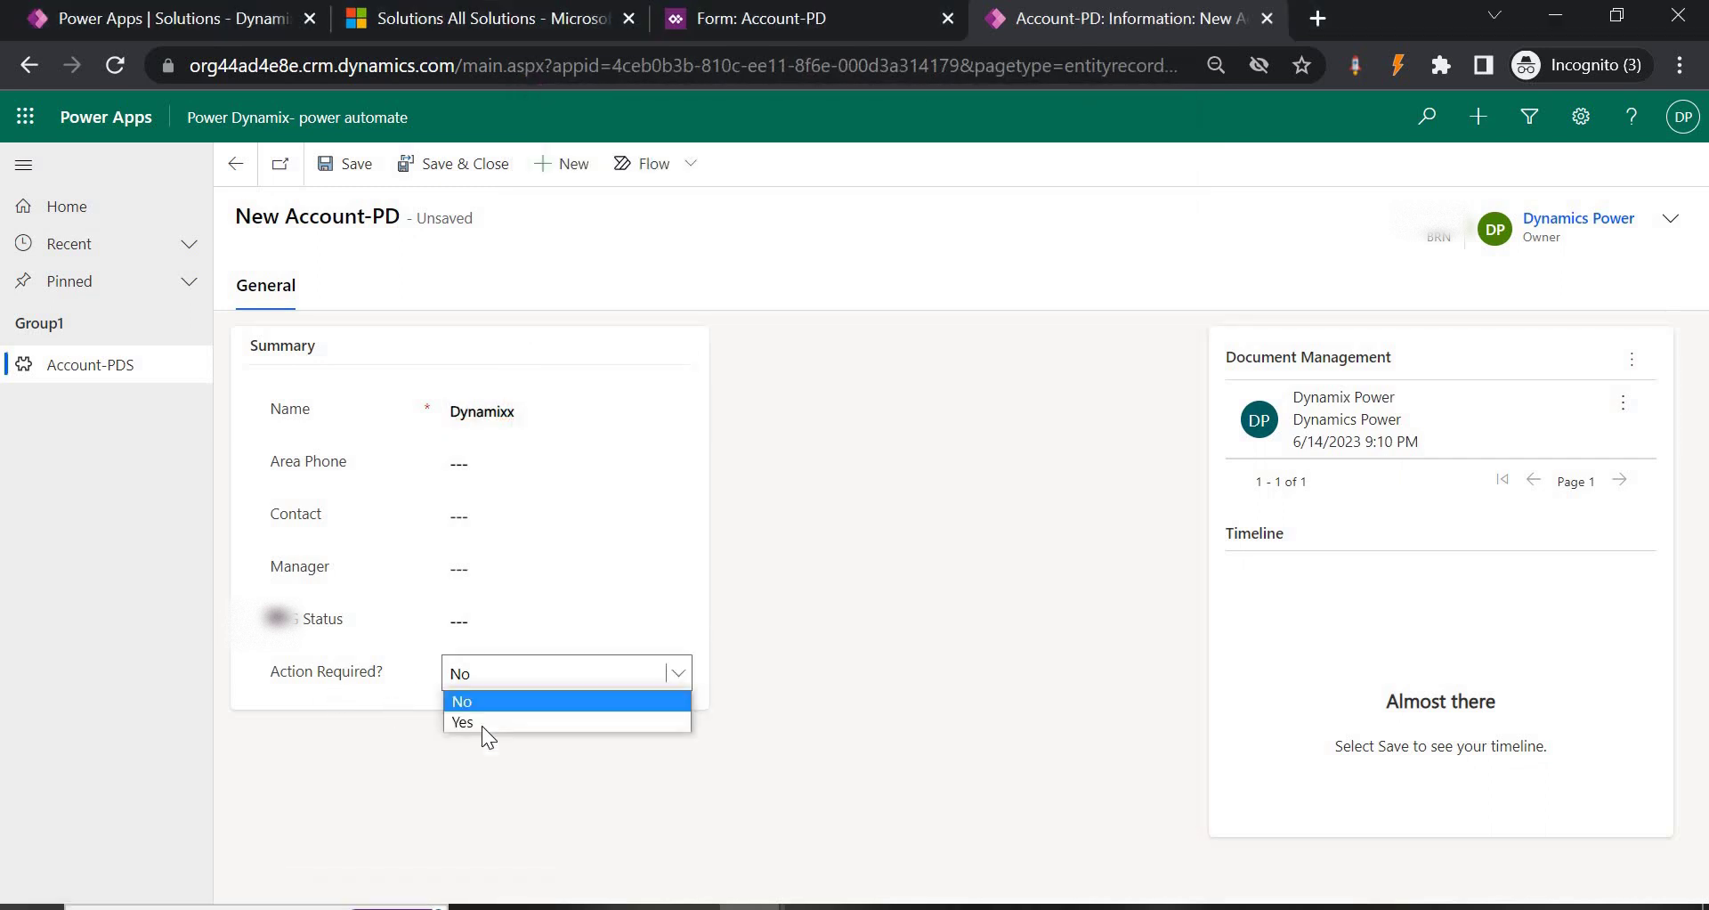
click(482, 724)
click(484, 672)
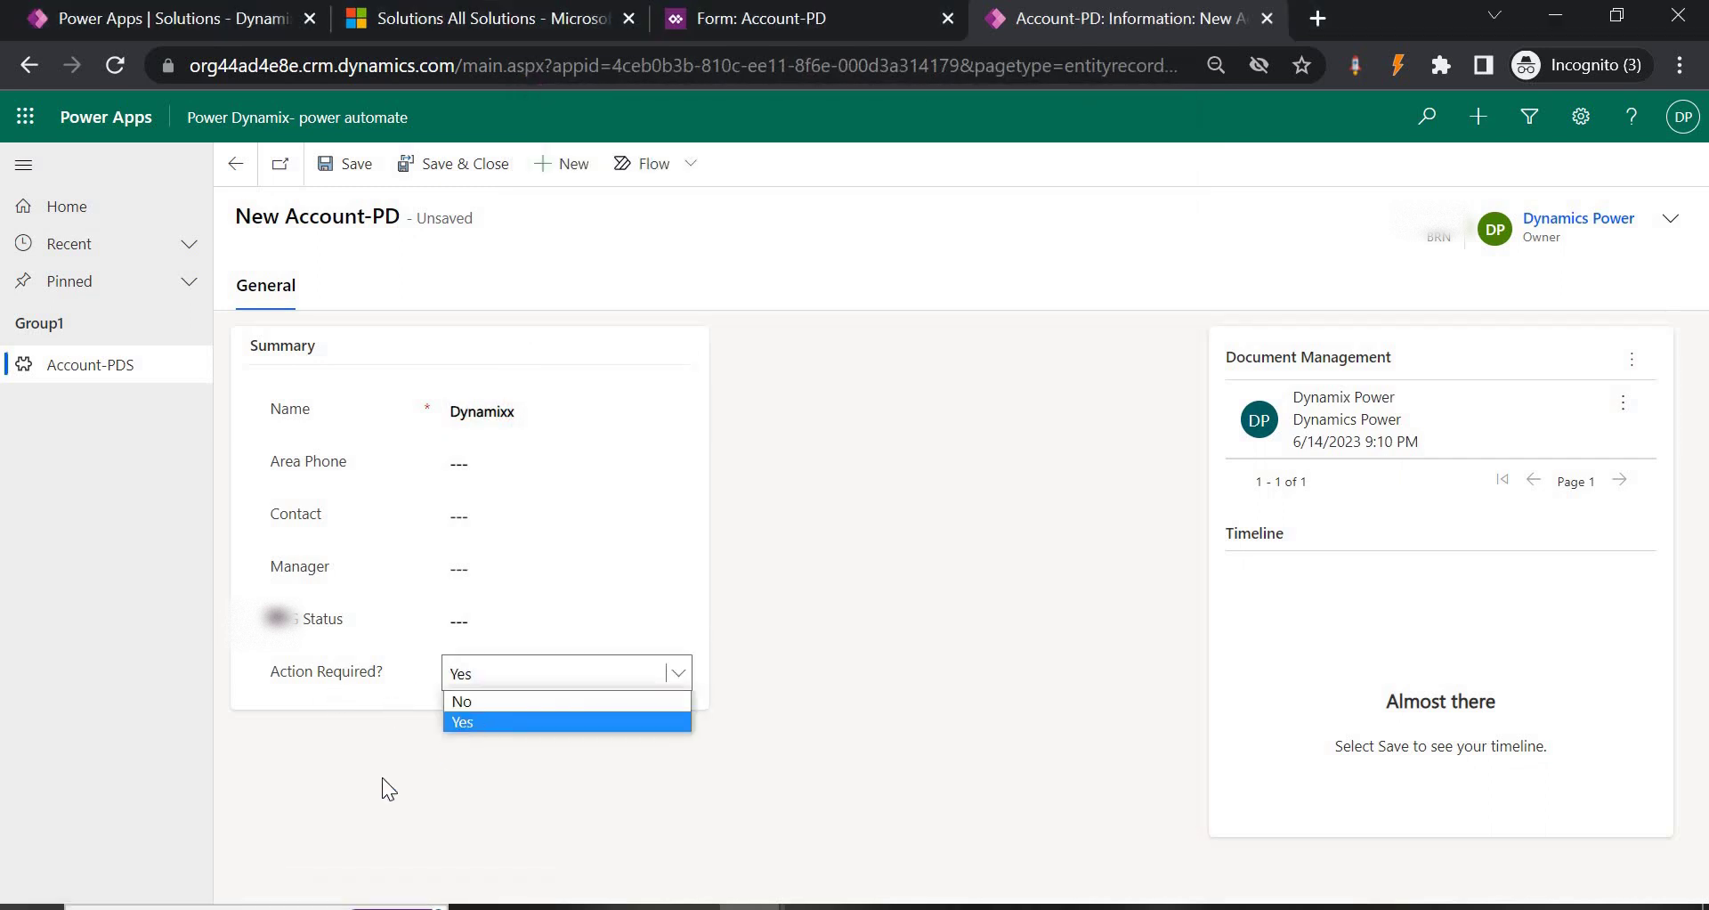
click(377, 781)
key(F5)
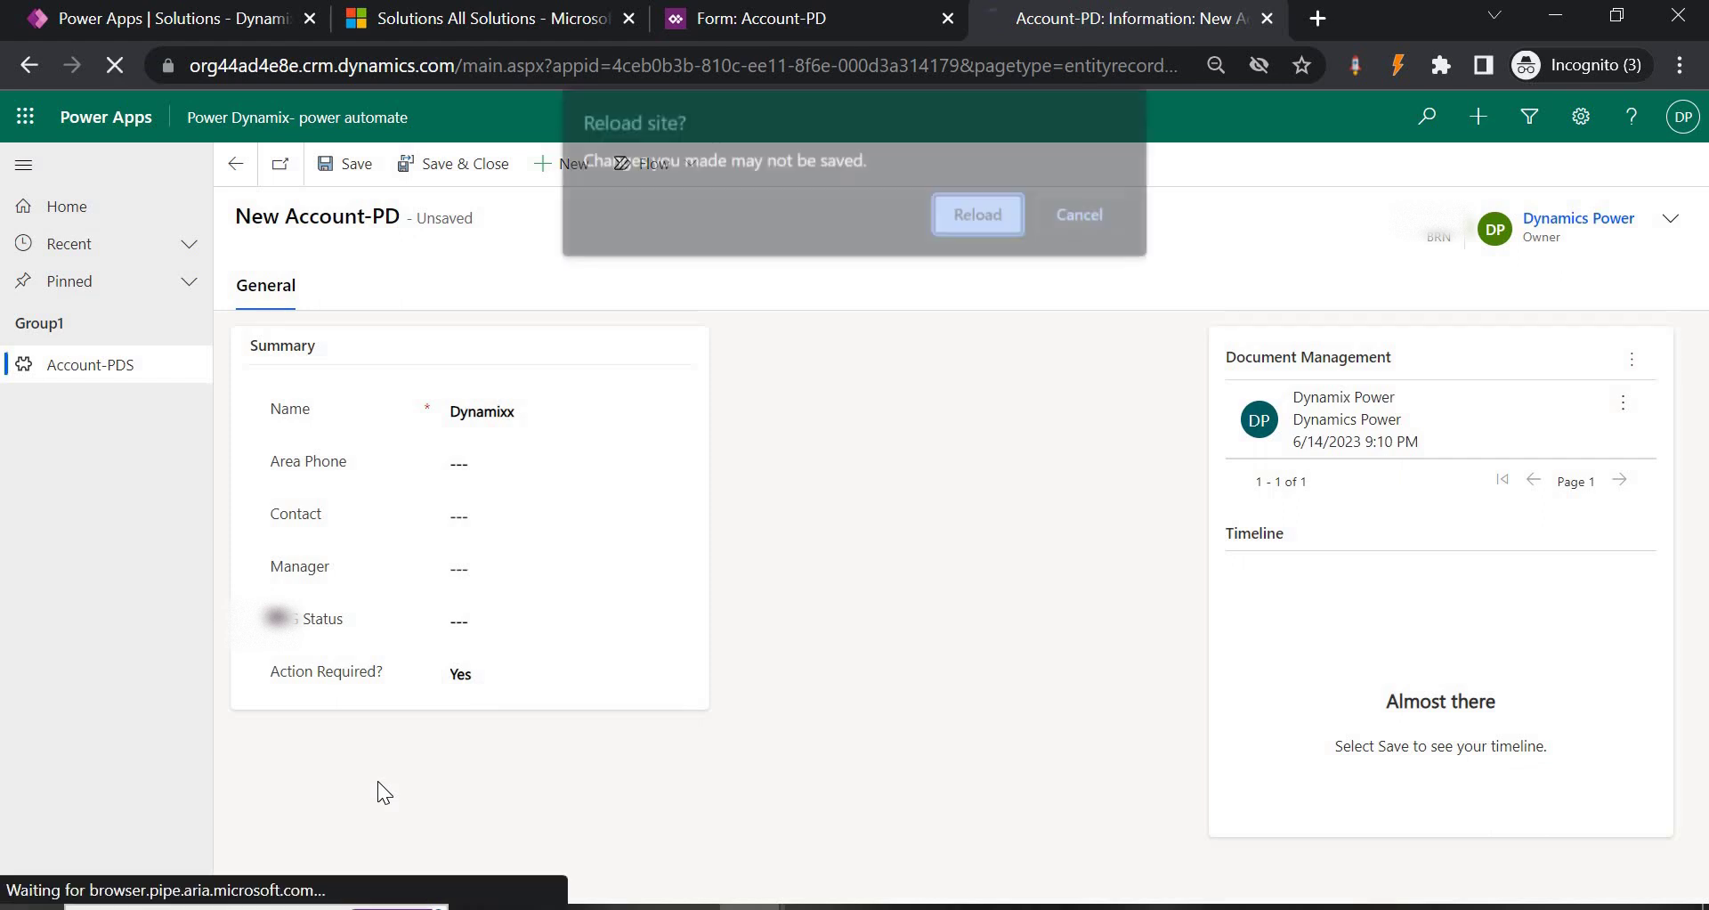
key(Return)
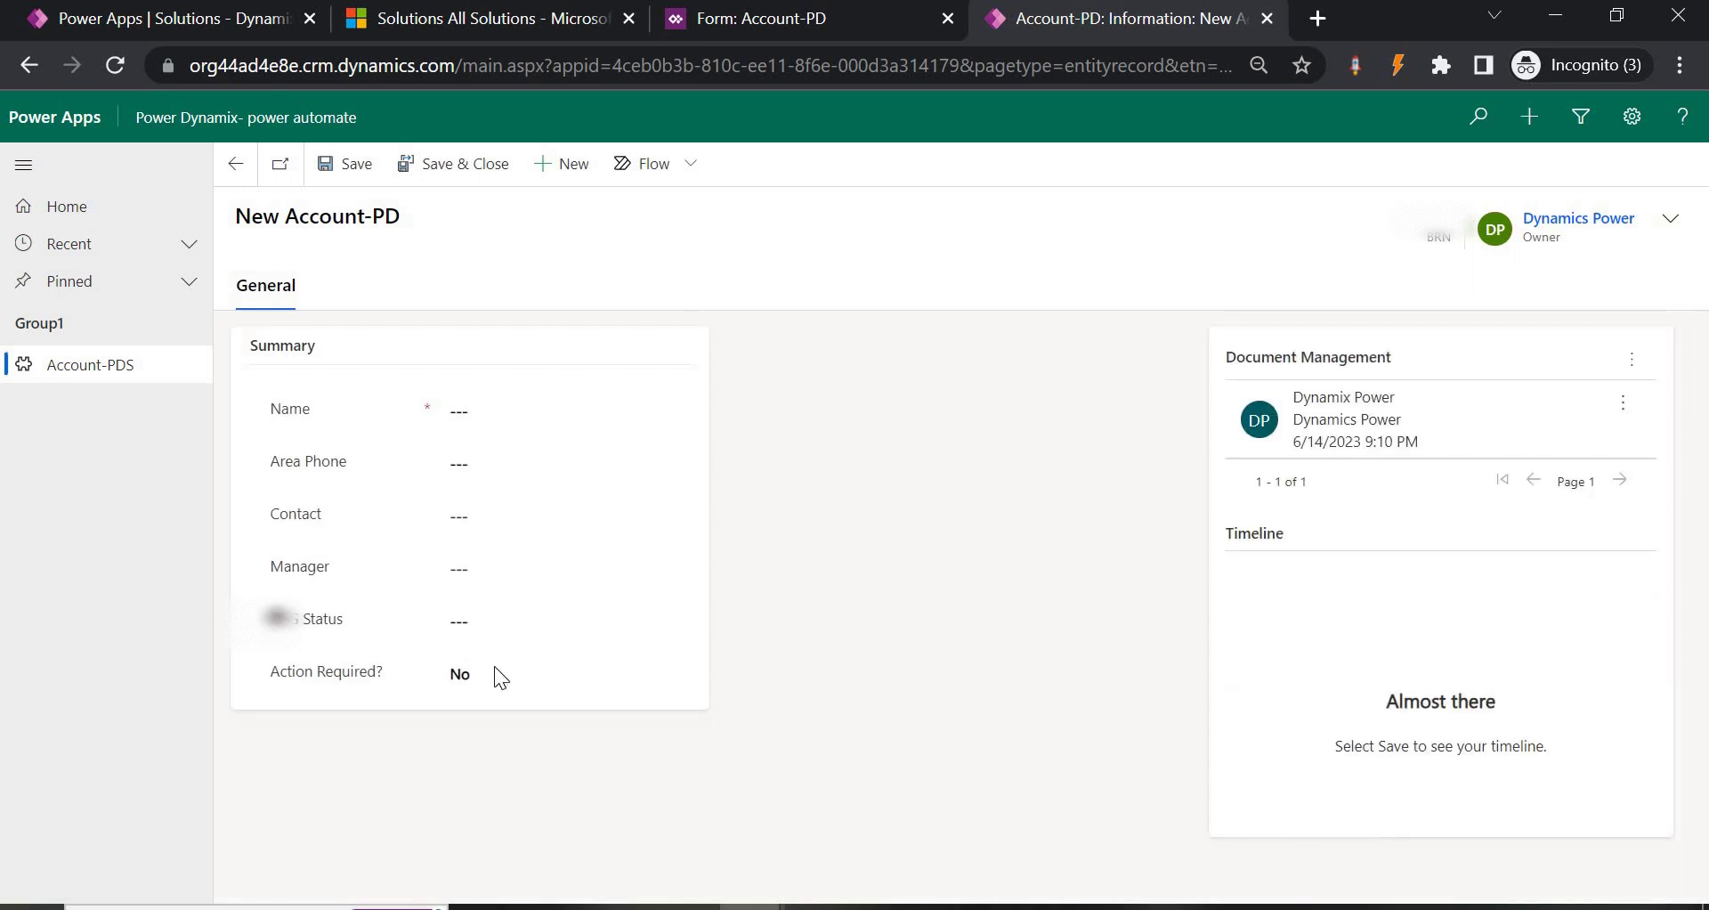
click(496, 673)
click(495, 721)
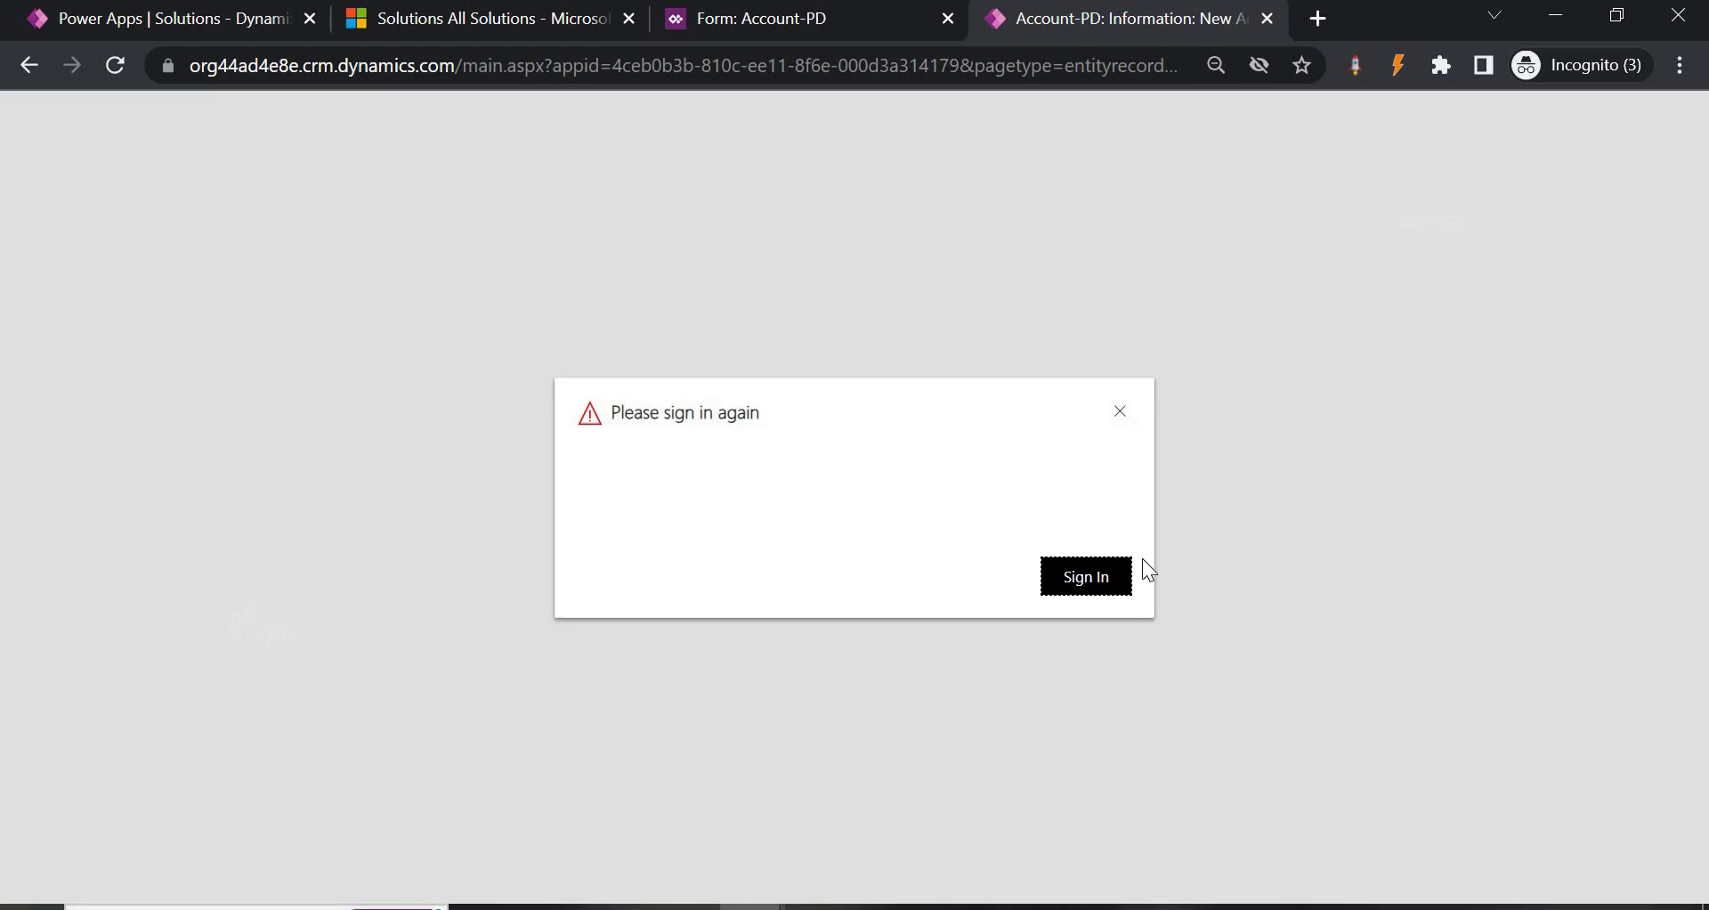
Sign in again, switch Action Required from Yes to No, and save the record.
click(1118, 574)
click(464, 409)
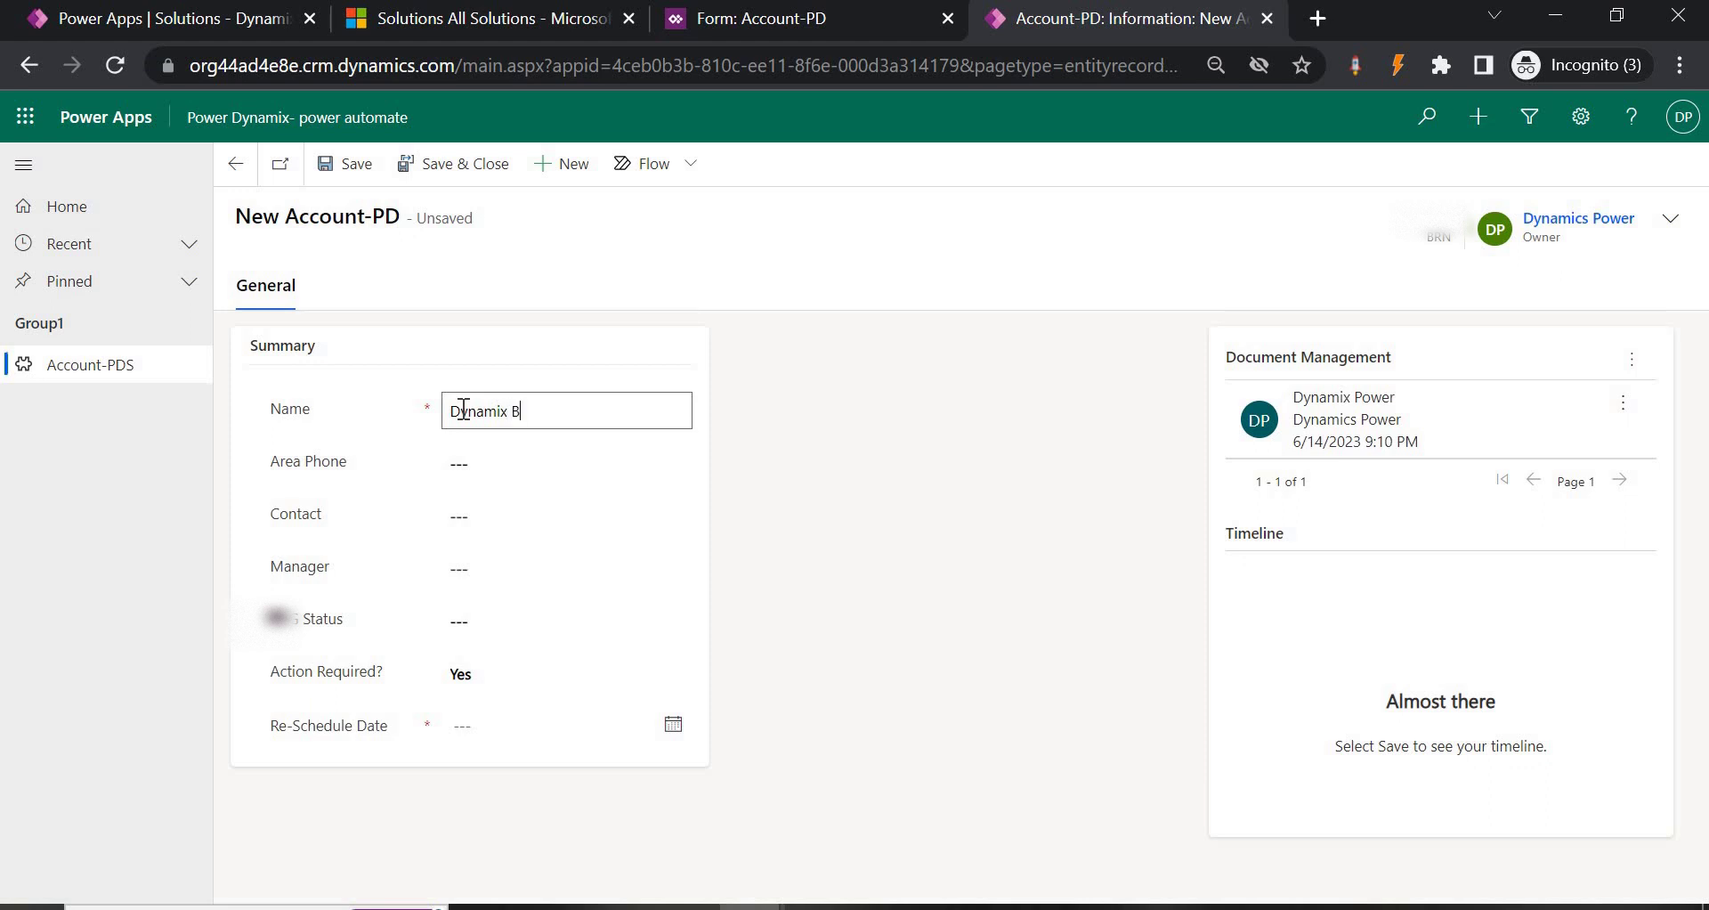
click(494, 685)
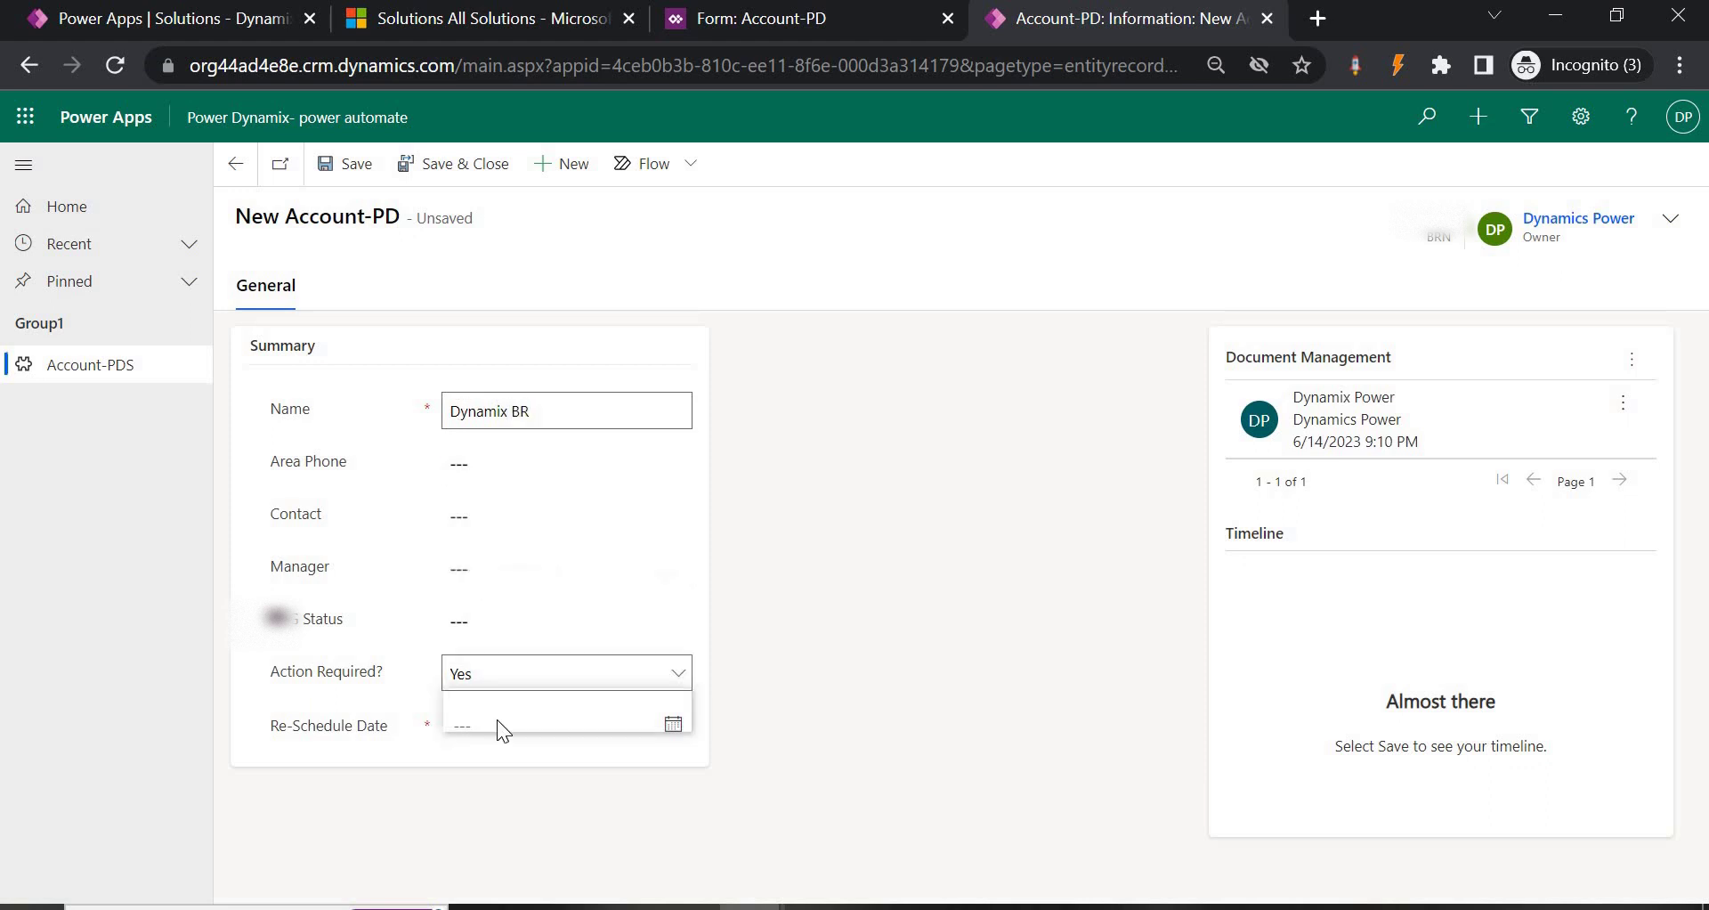
click(411, 729)
click(470, 681)
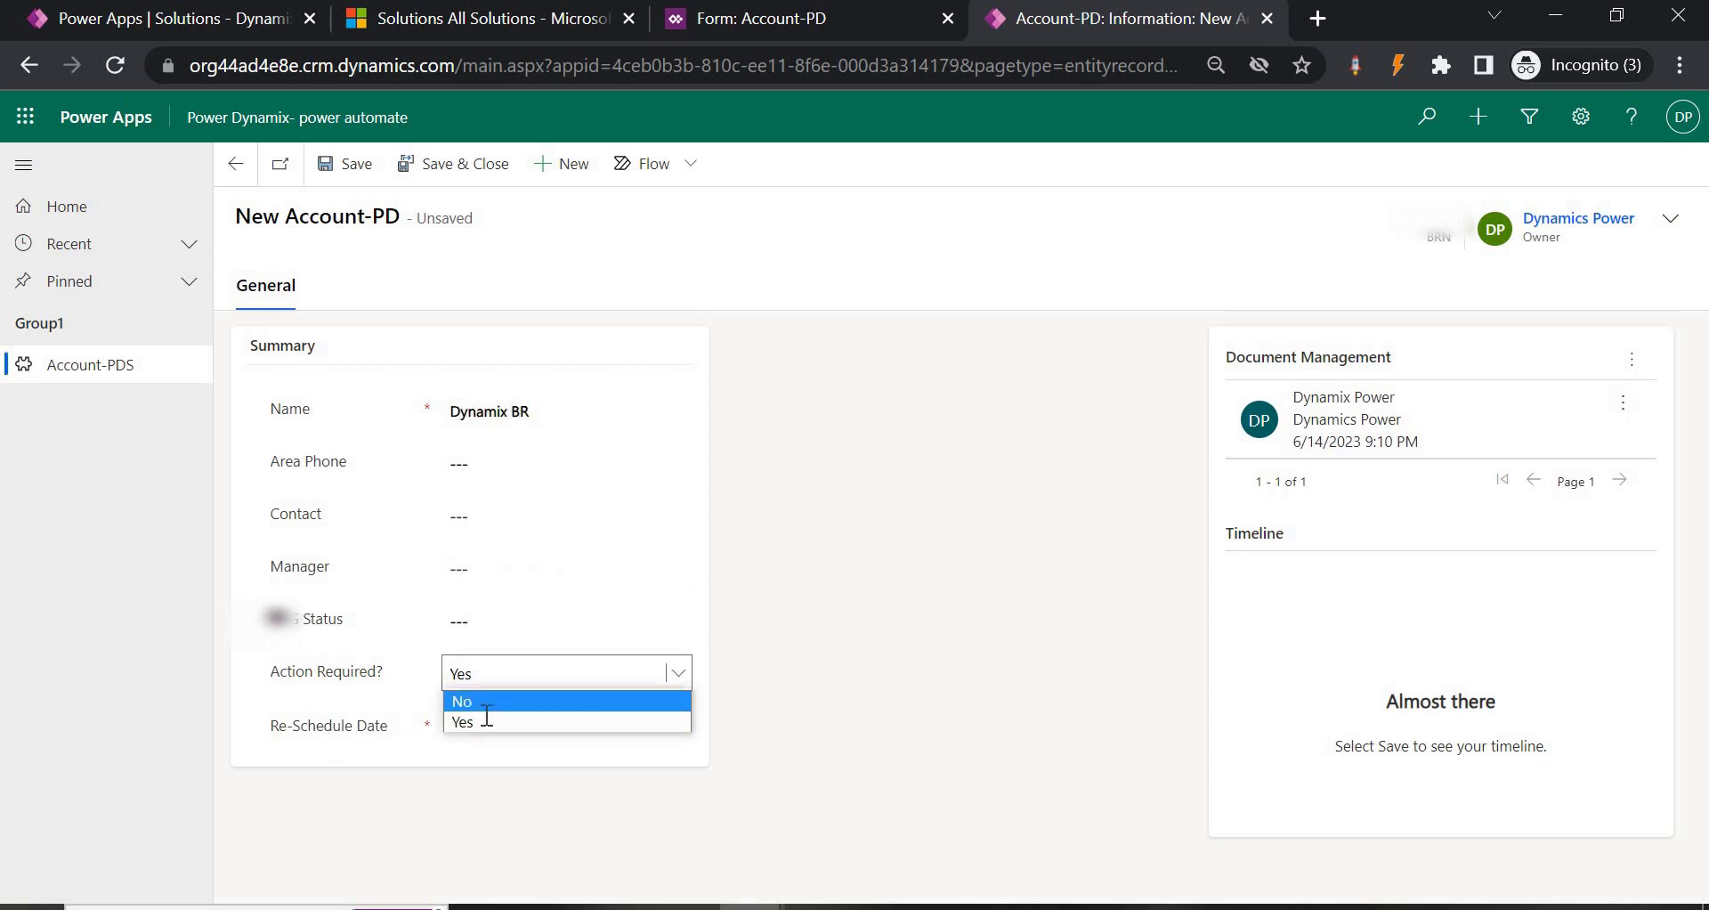
click(480, 701)
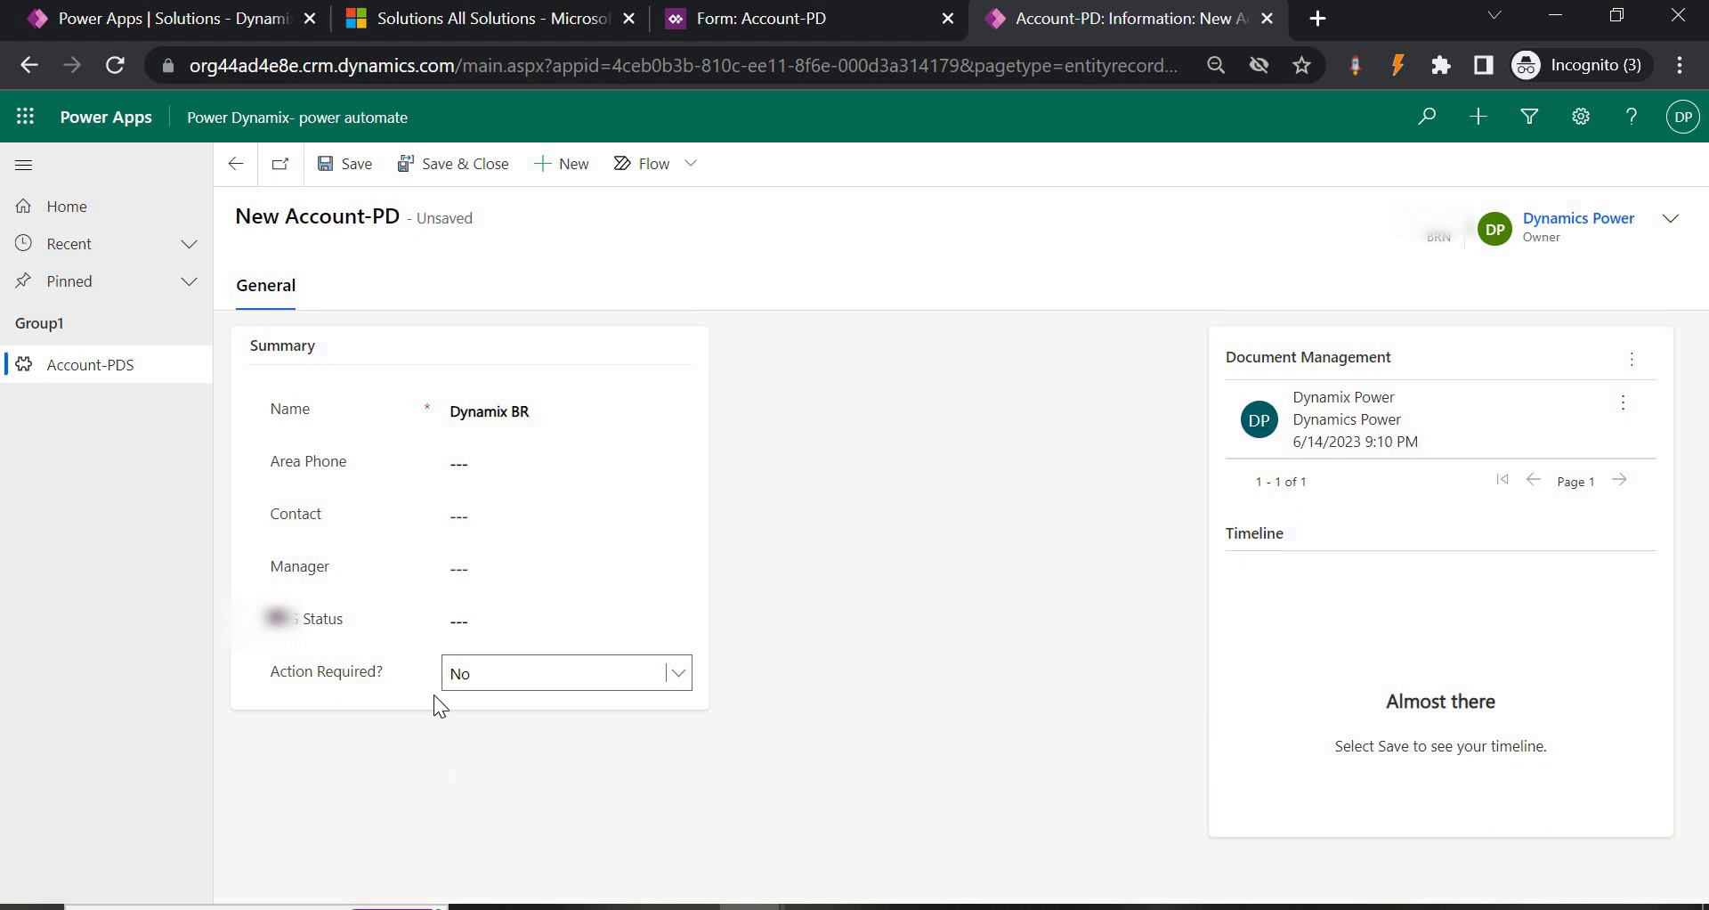
click(349, 168)
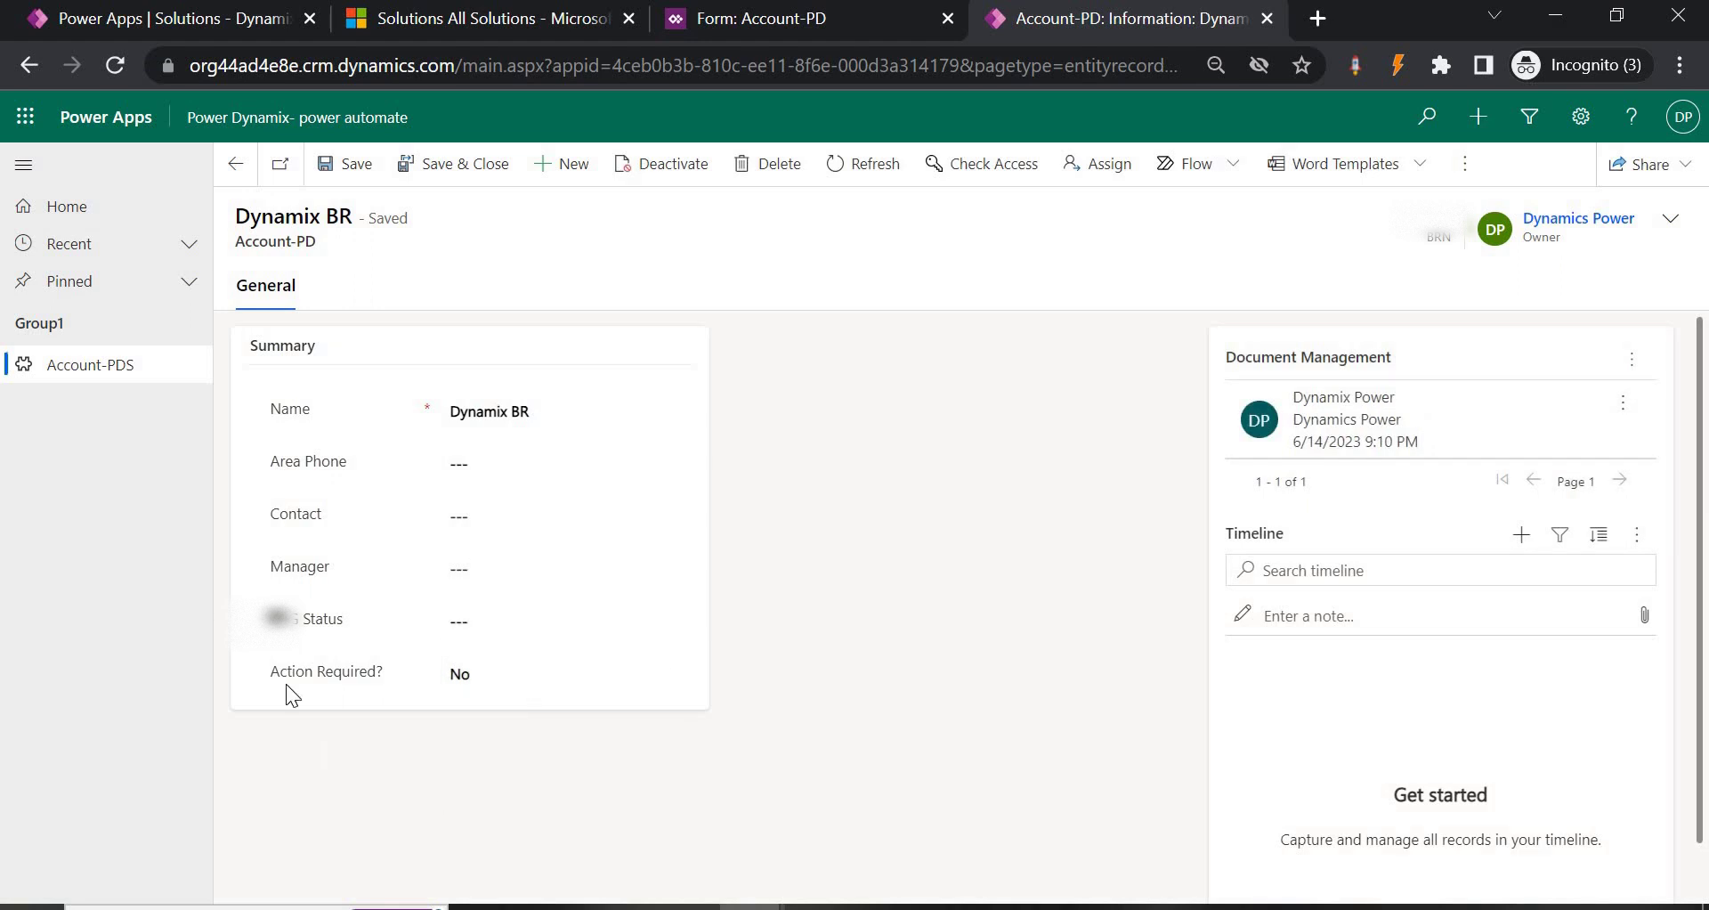
Reopen Dynamix BR, set Action Required to Yes with Re-Schedule Date 6/21/2023, and save.
click(469, 175)
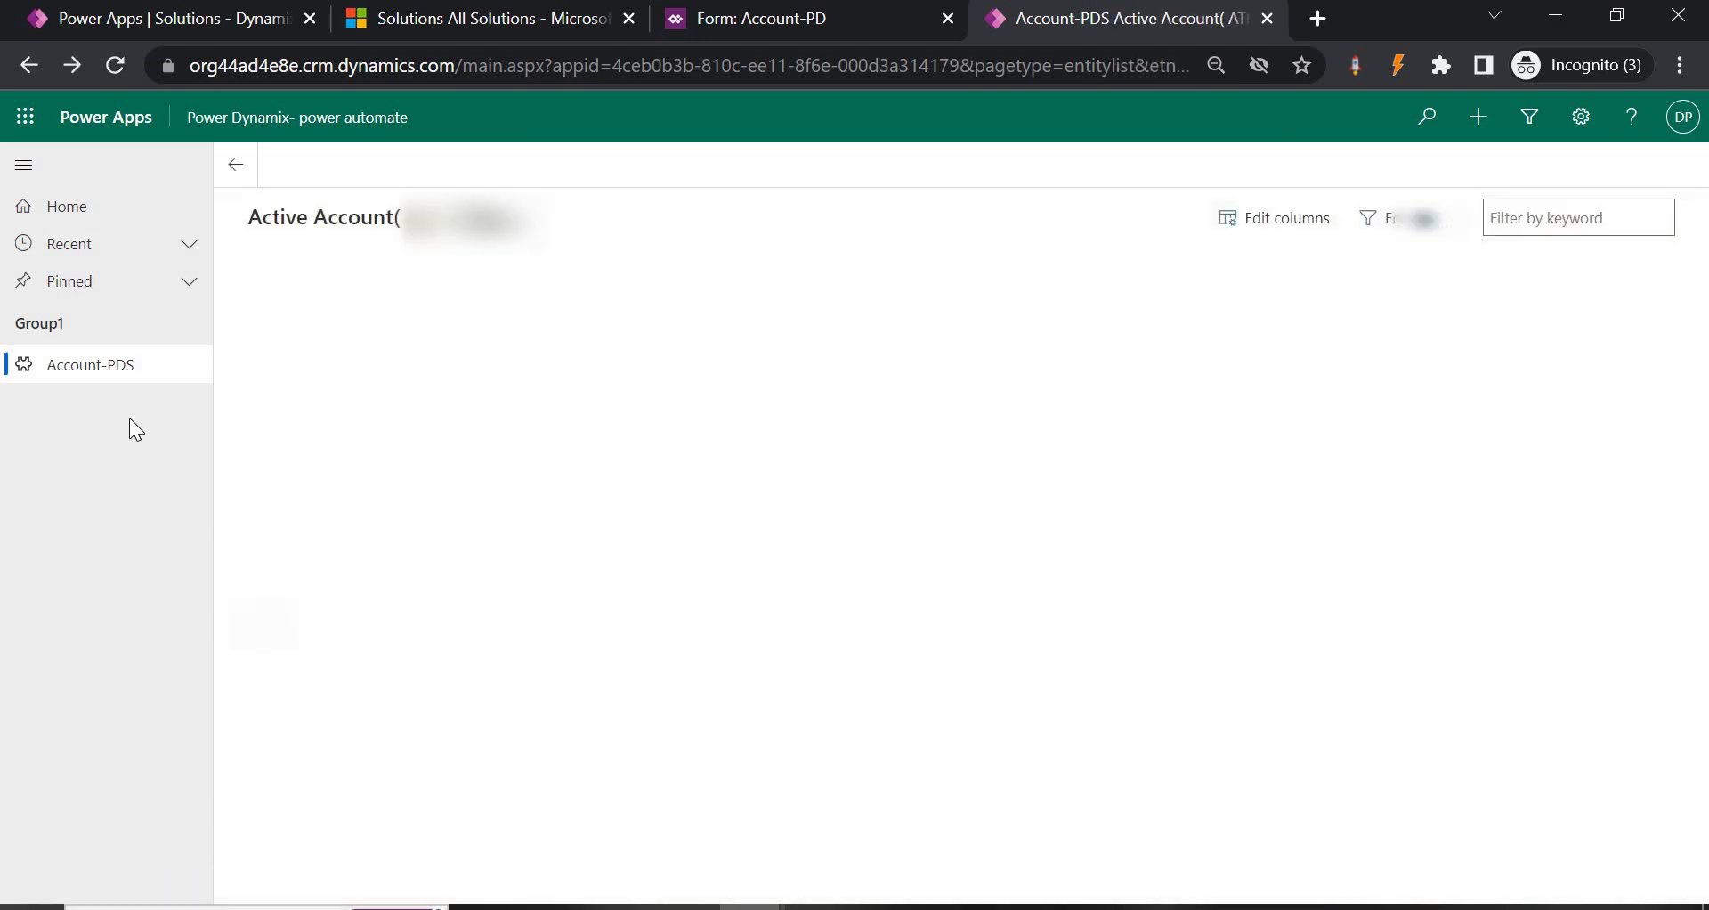
double_click(454, 324)
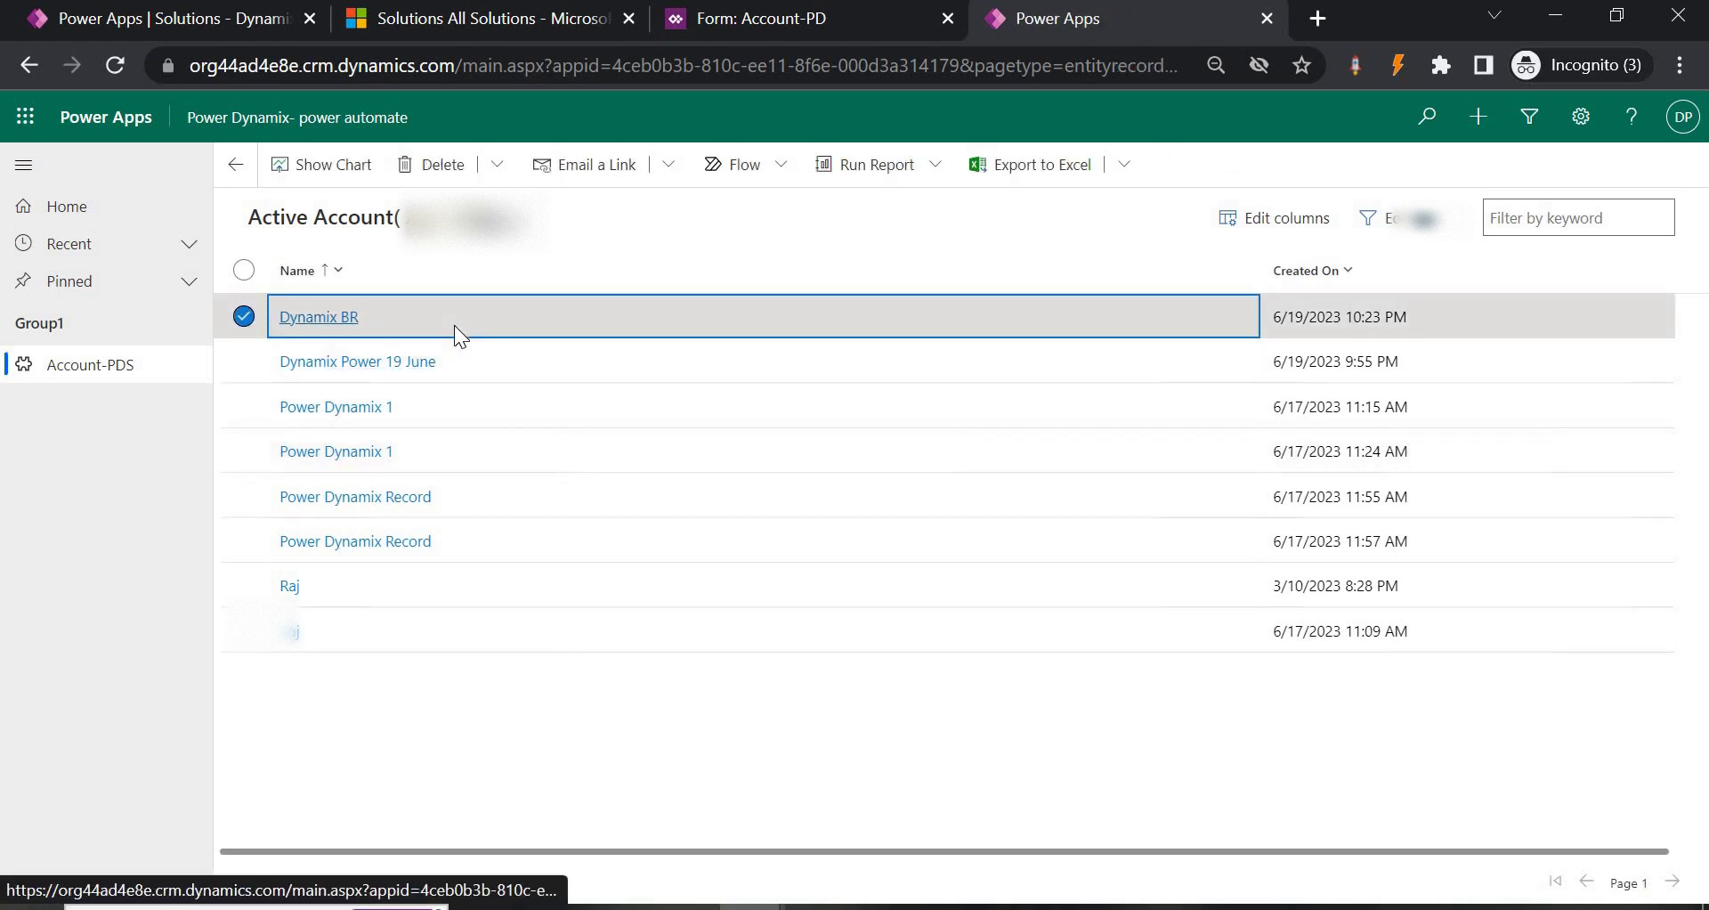
click(474, 675)
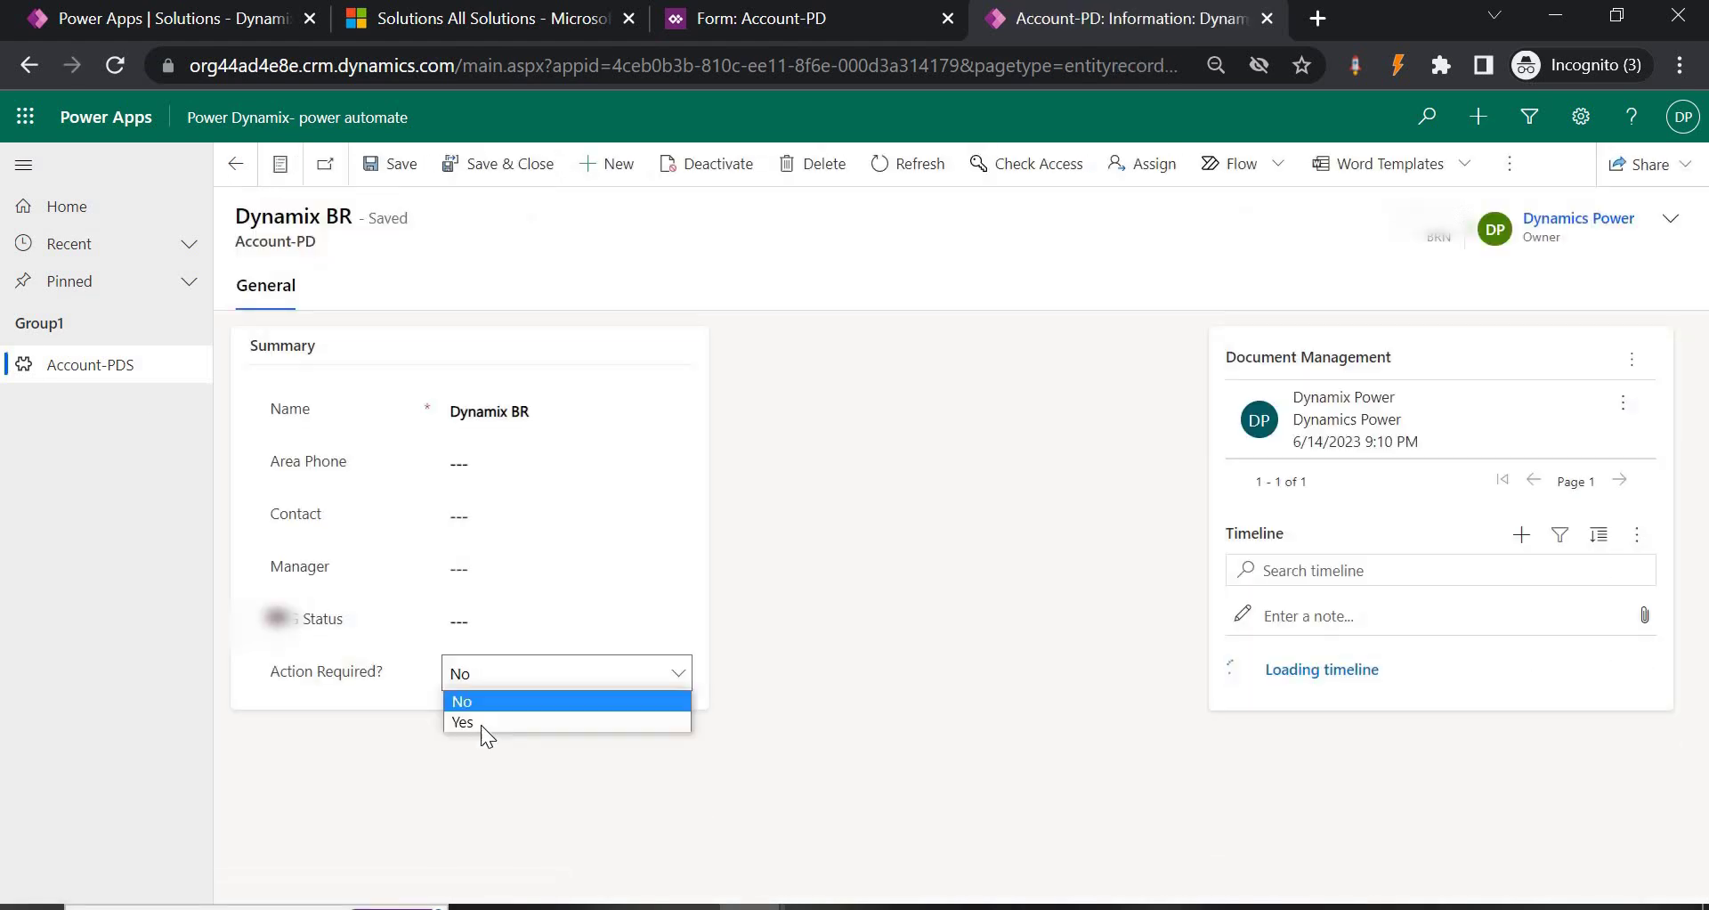
click(480, 723)
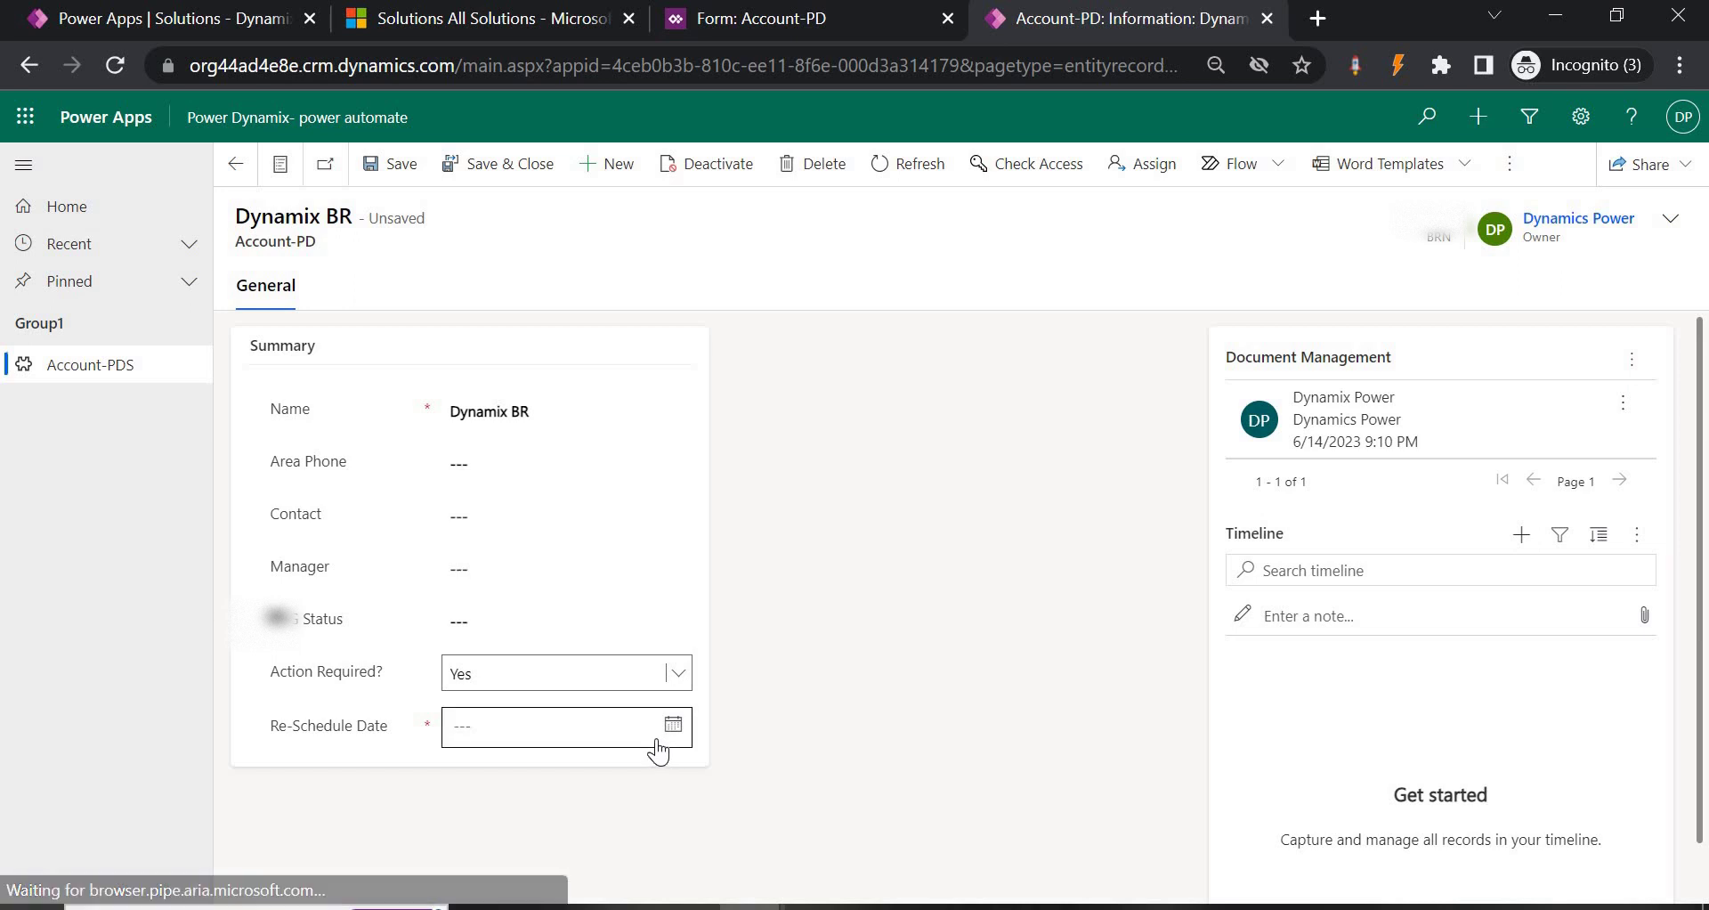
click(672, 724)
click(568, 622)
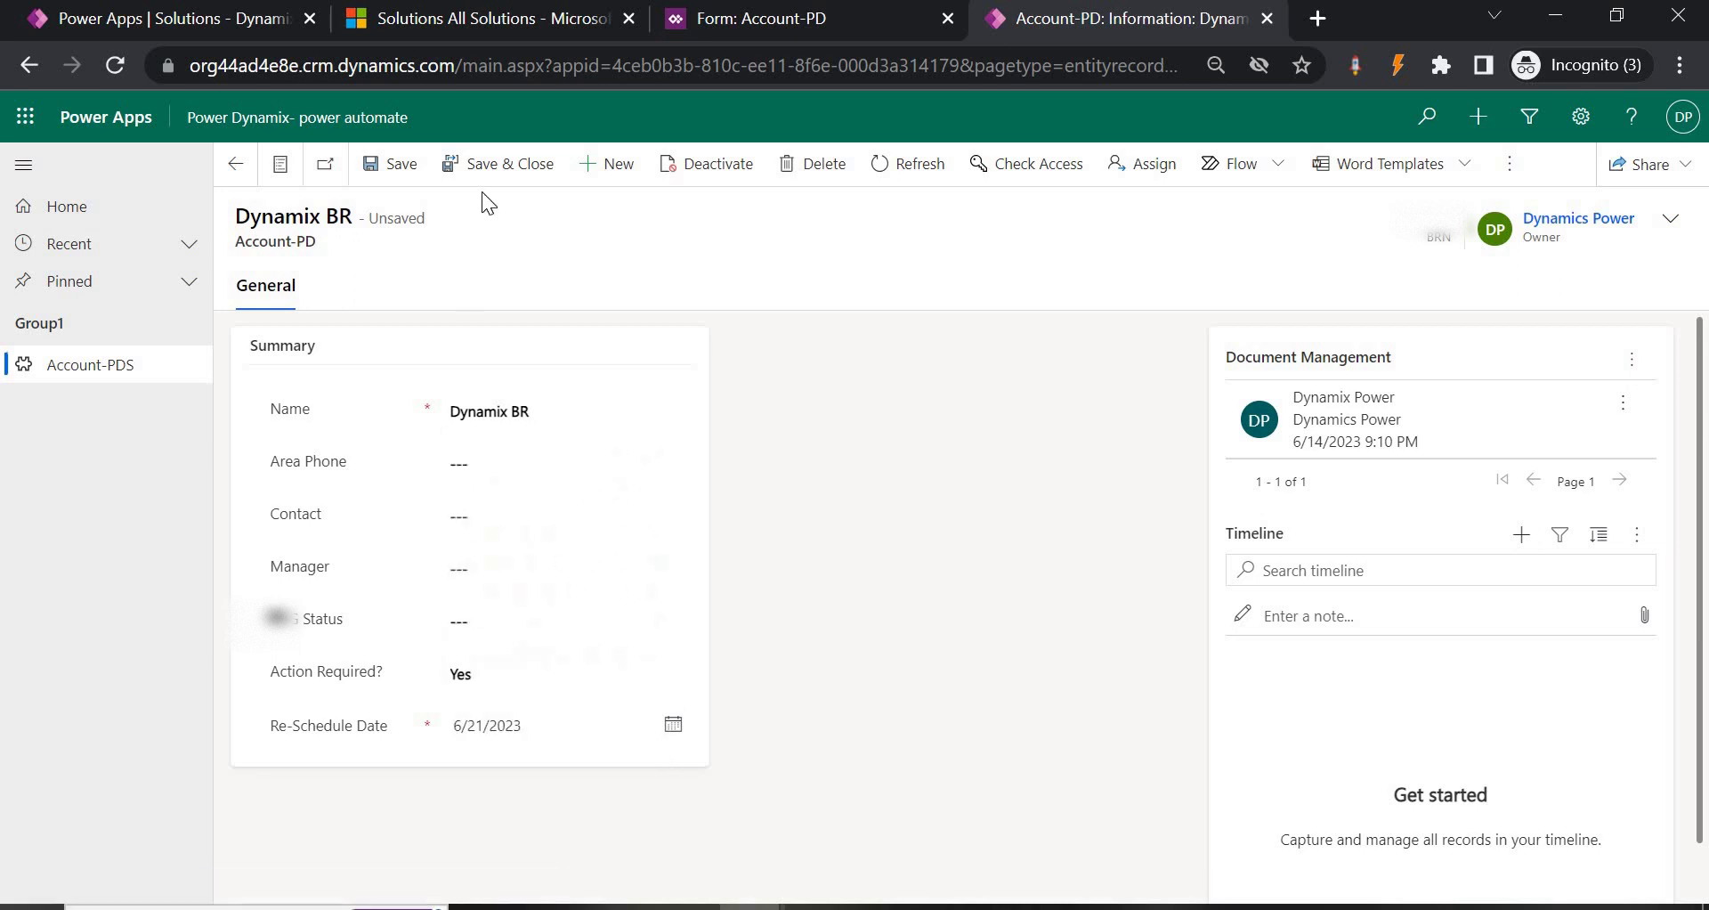
click(397, 164)
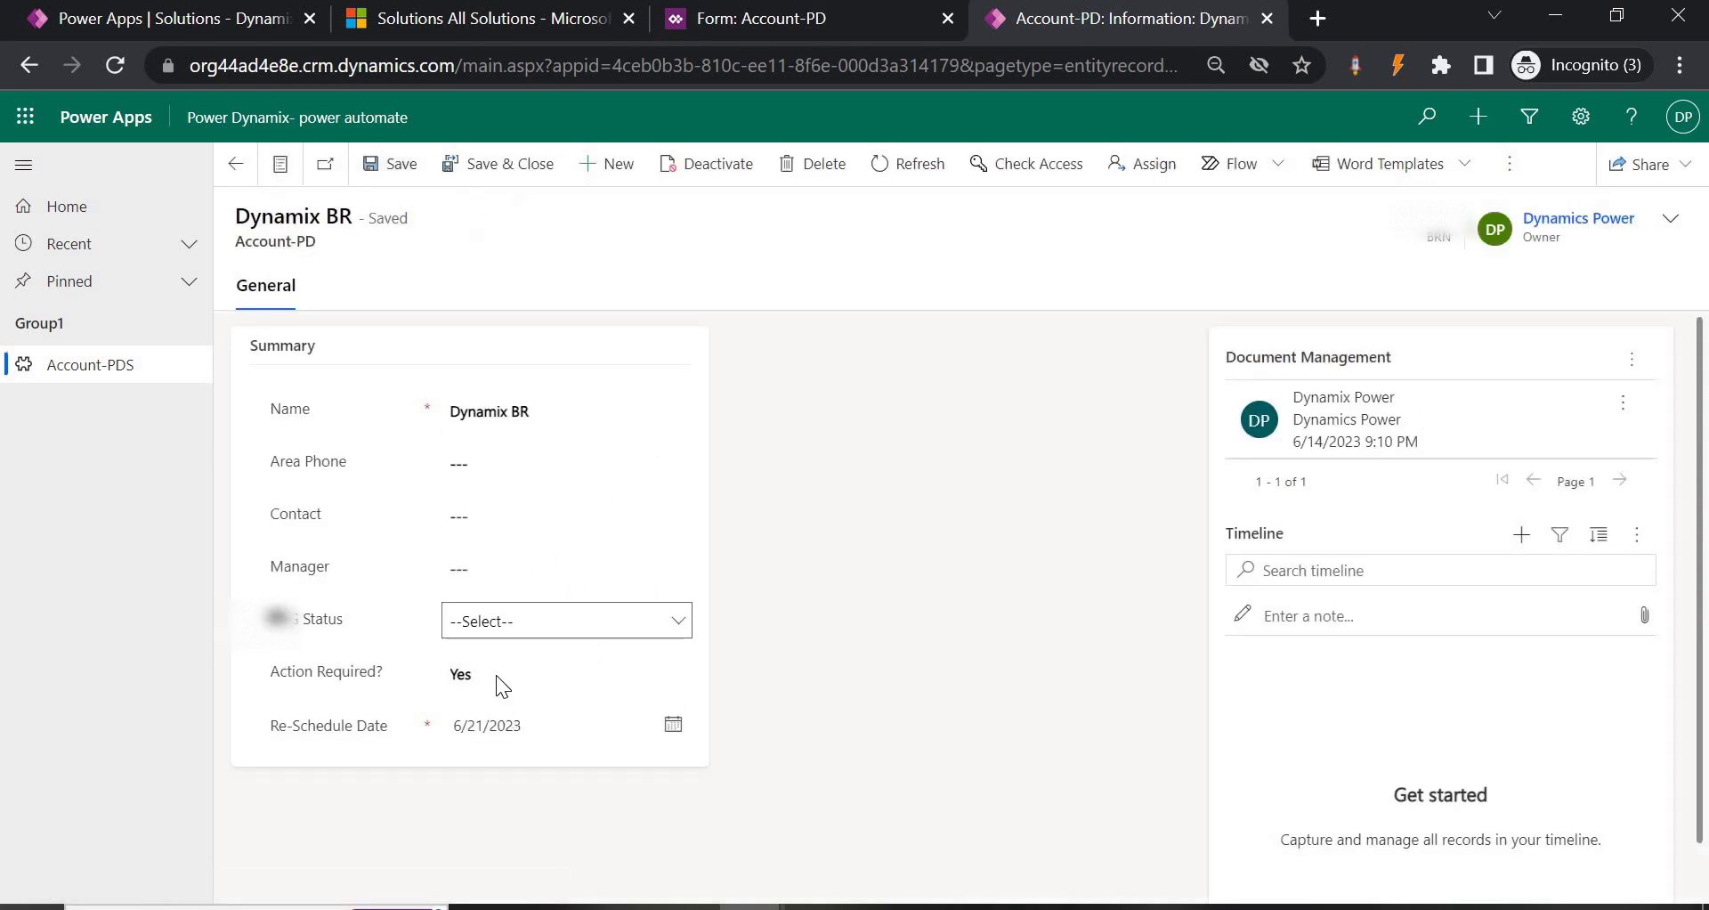
Change Action Required to No and save, then switch it back to Yes.
click(534, 674)
click(468, 698)
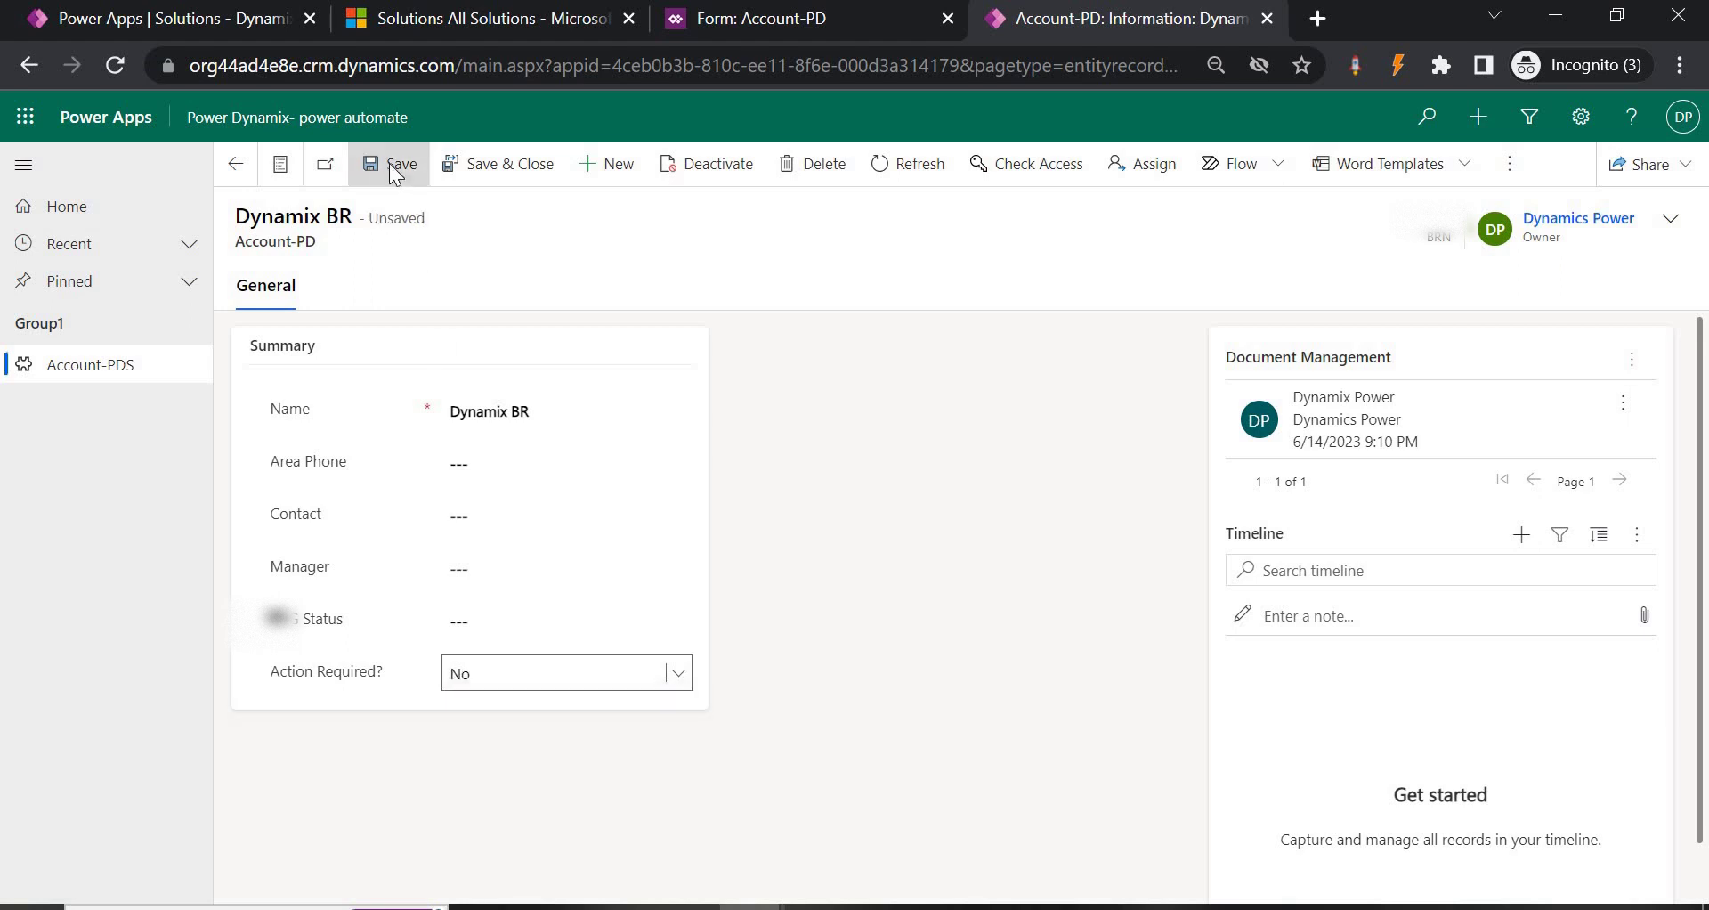
click(391, 166)
click(487, 675)
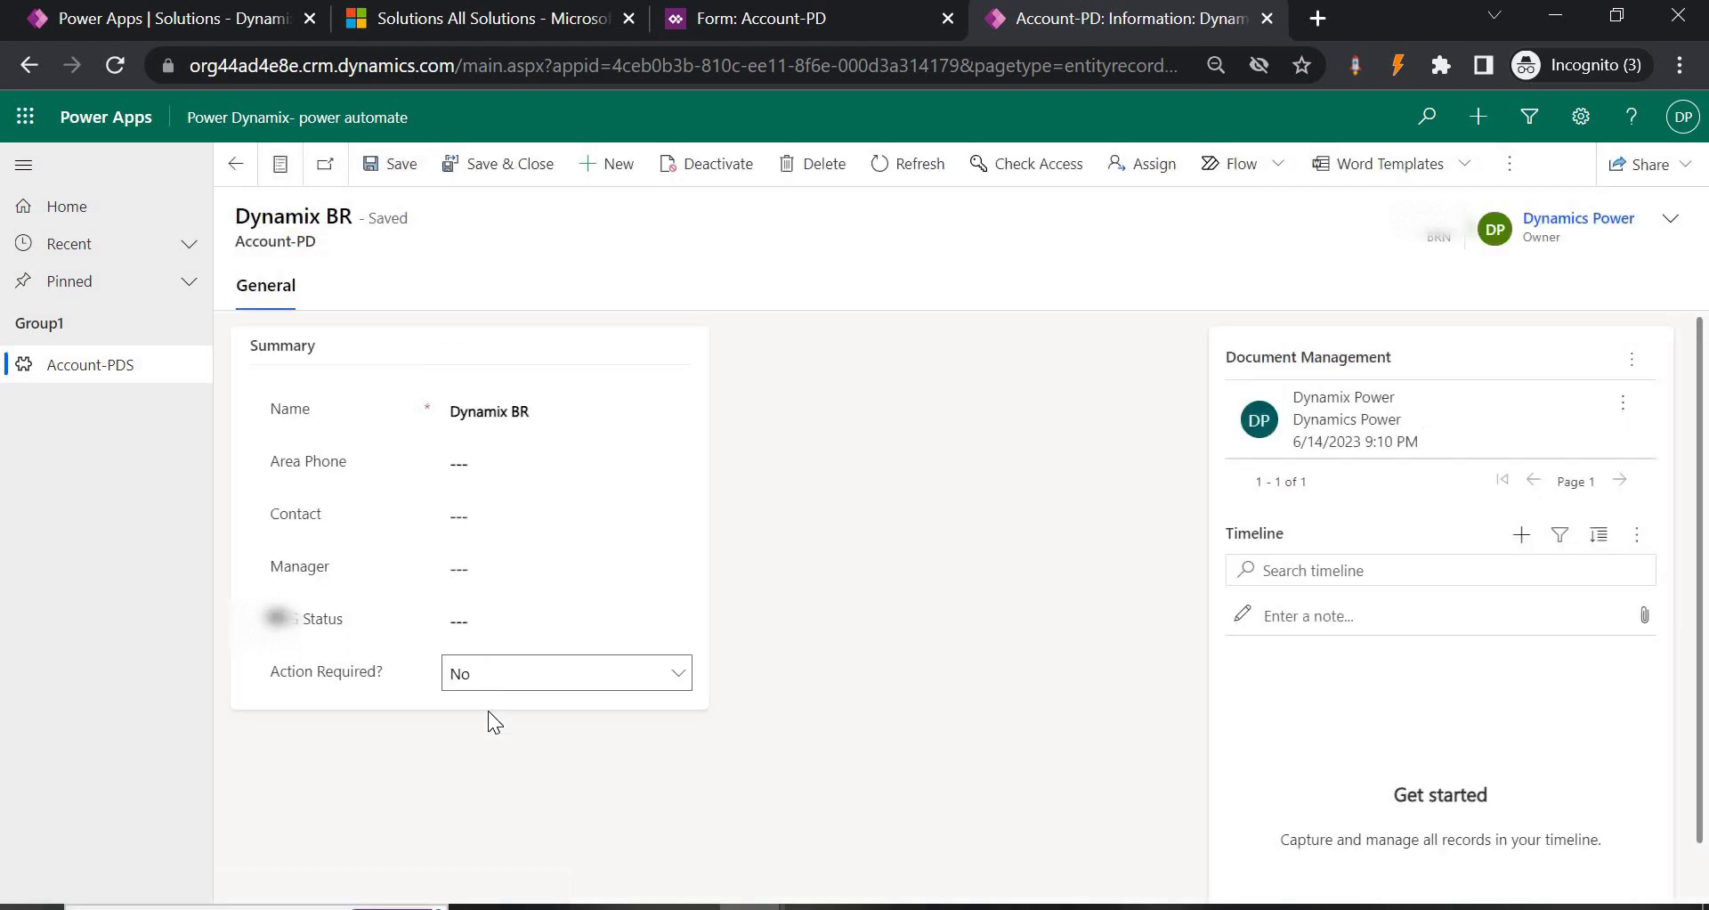
click(488, 722)
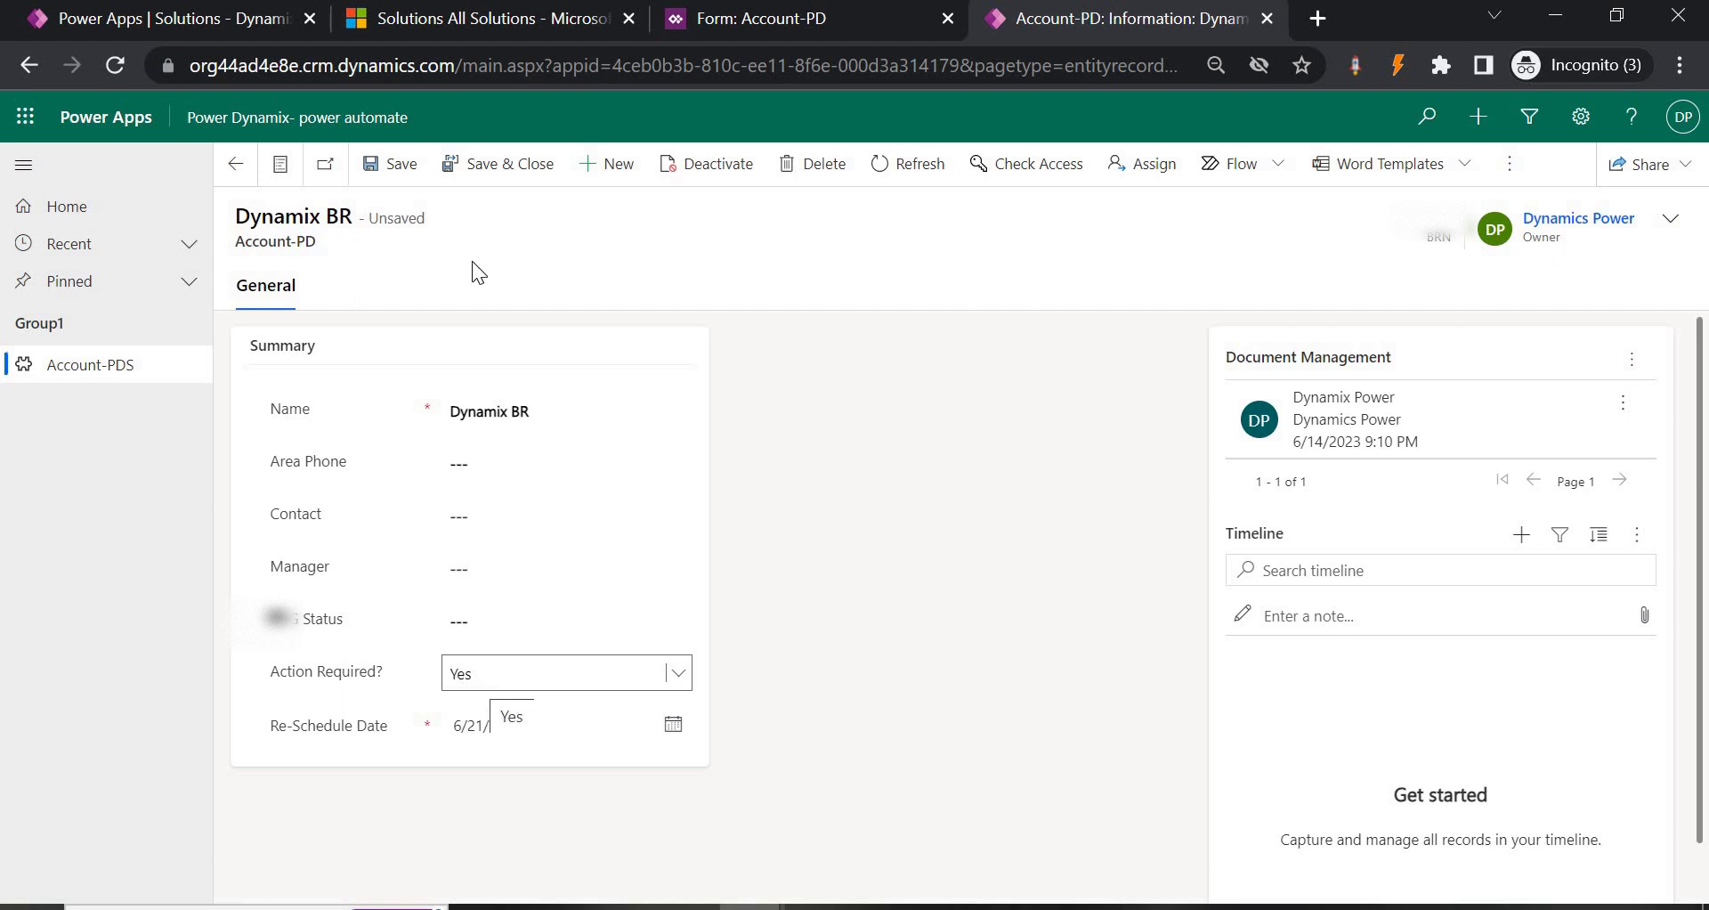
click(388, 166)
Return to the rule designer and deactivate the Account-PD rule back to Draft.
mouse_move(886, 906)
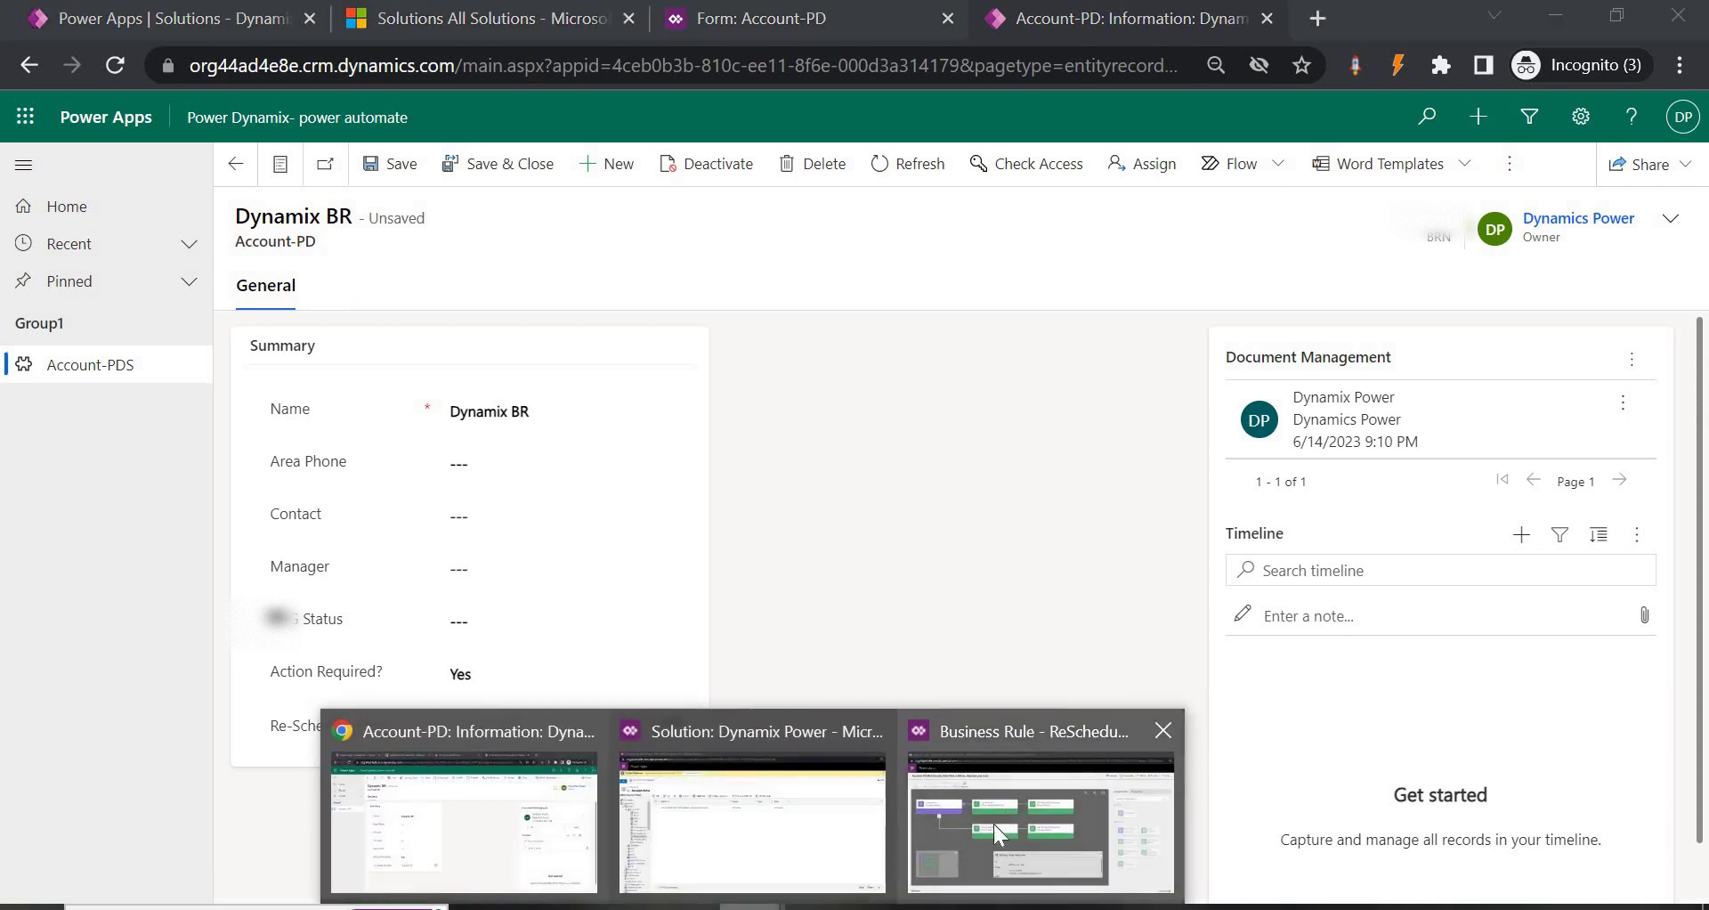
click(993, 825)
click(1412, 153)
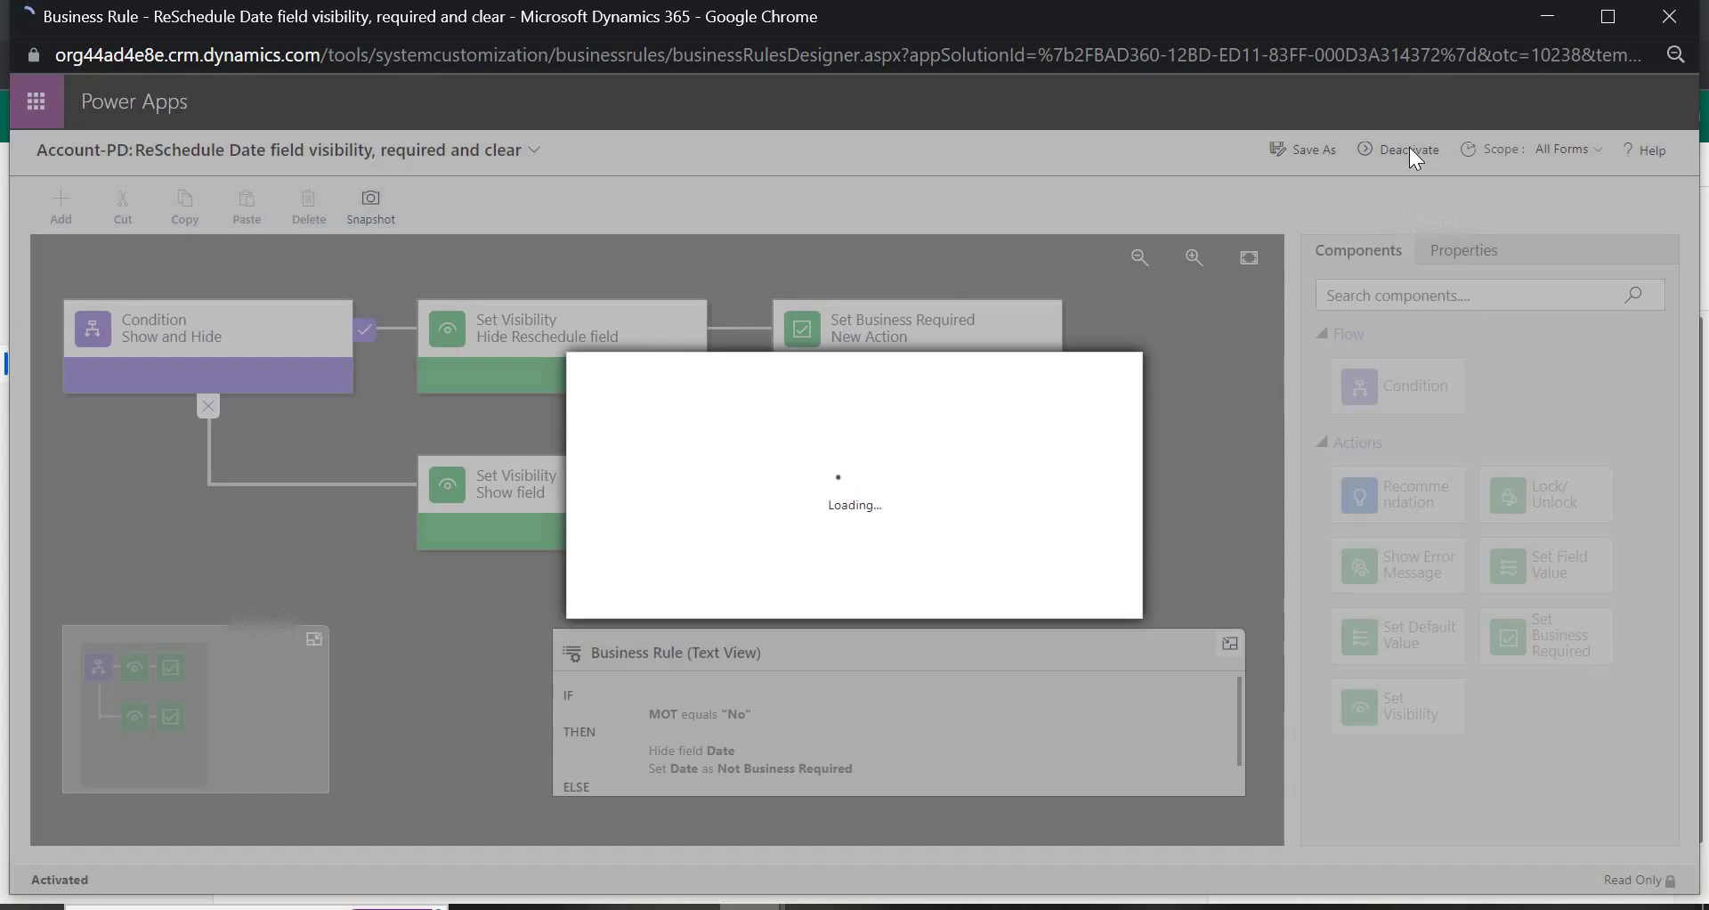
click(987, 600)
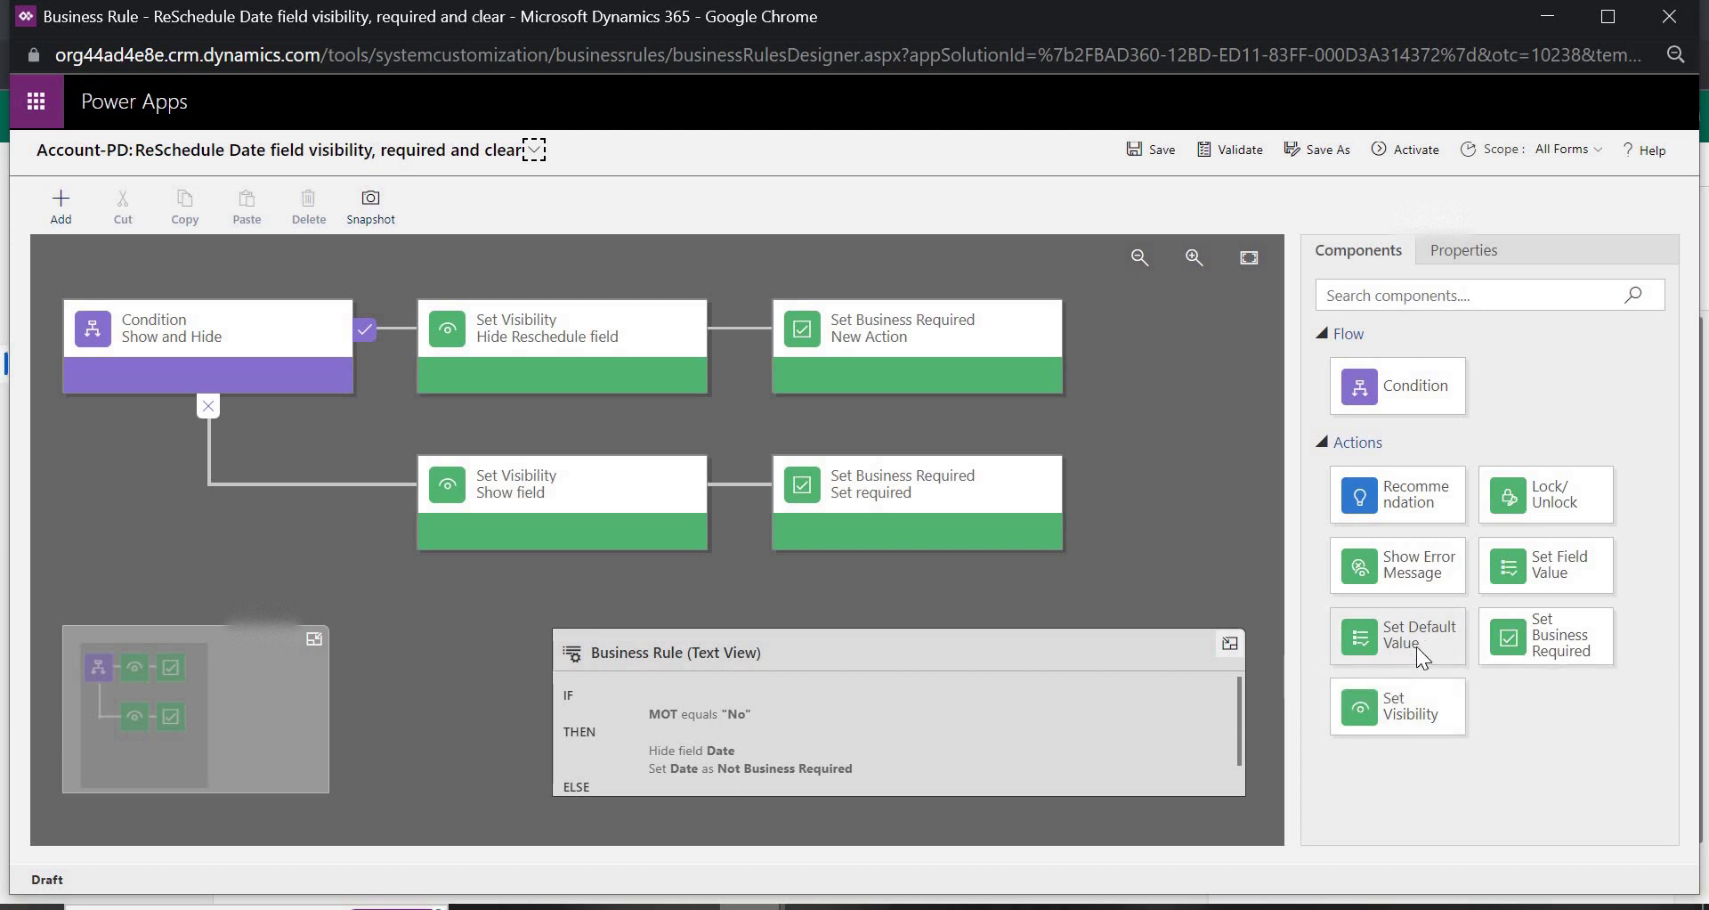
Add a Set Field Value action named Clear after Set Business Required that clears Date.
drag(1562, 568, 1102, 360)
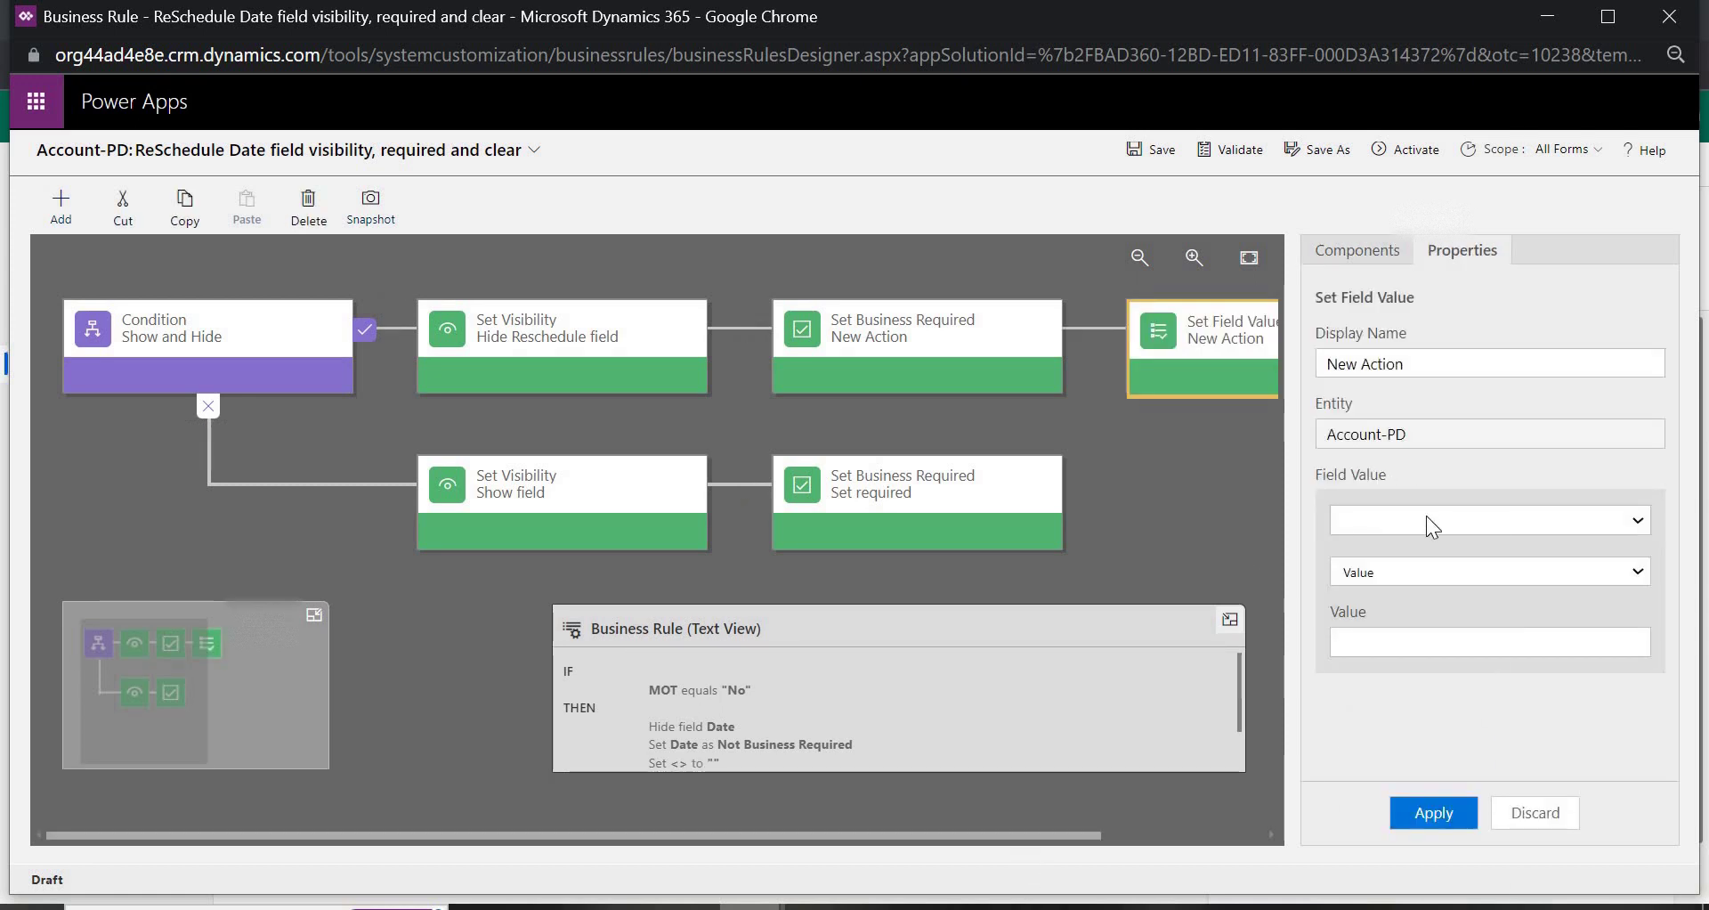
click(1418, 519)
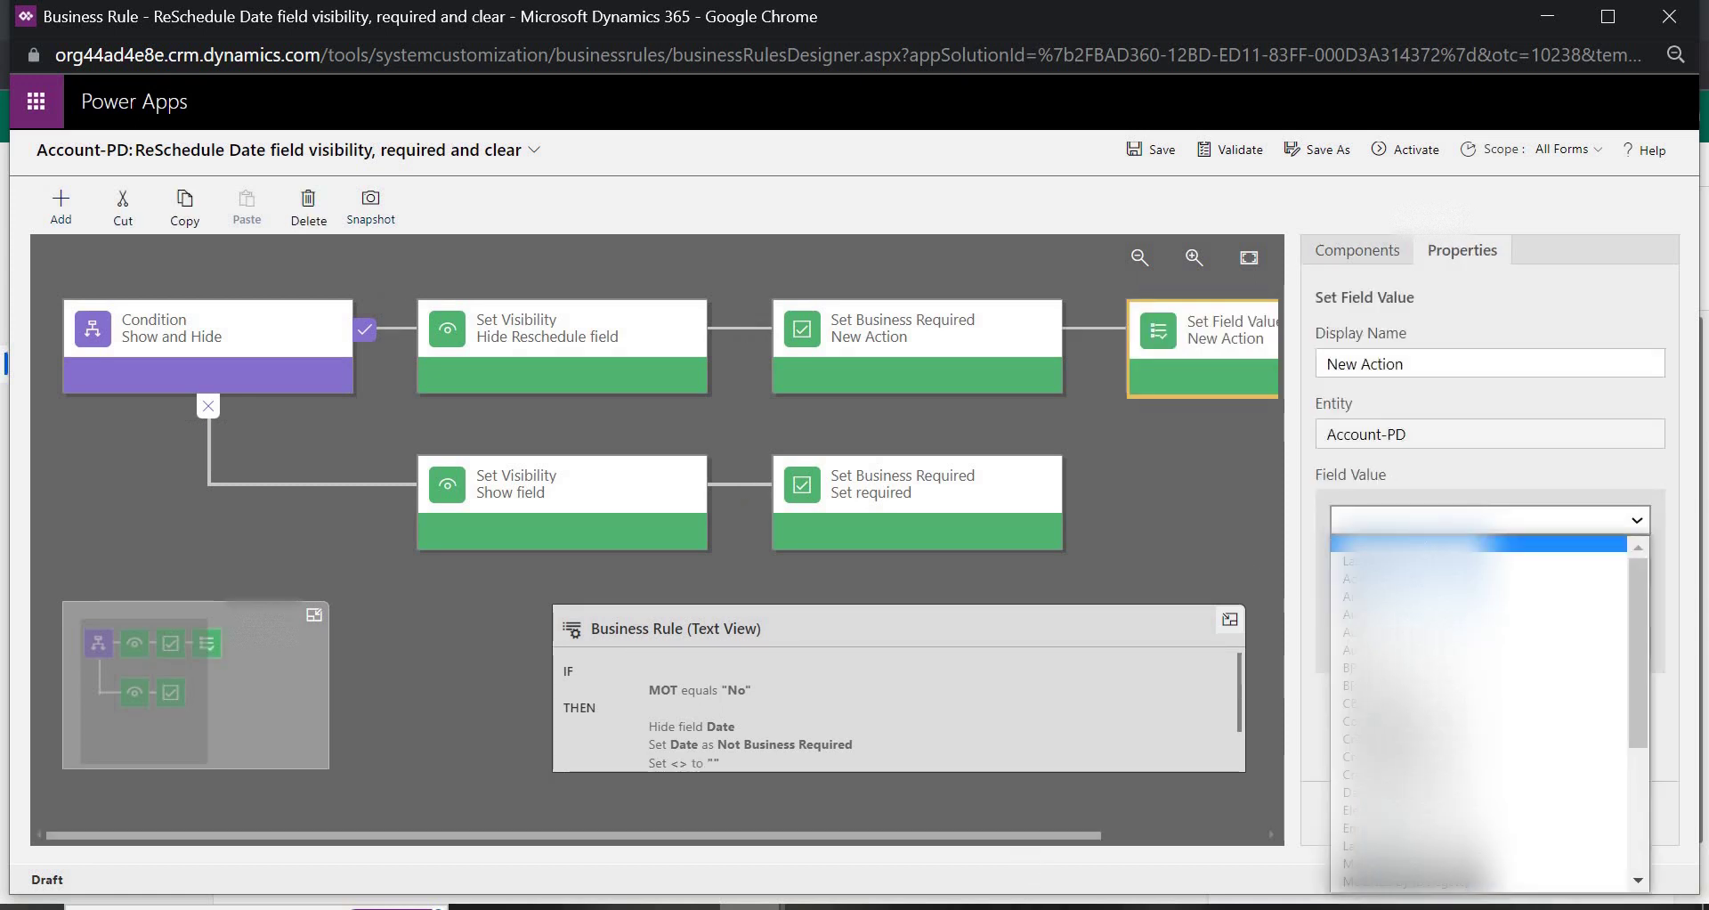
click(1415, 792)
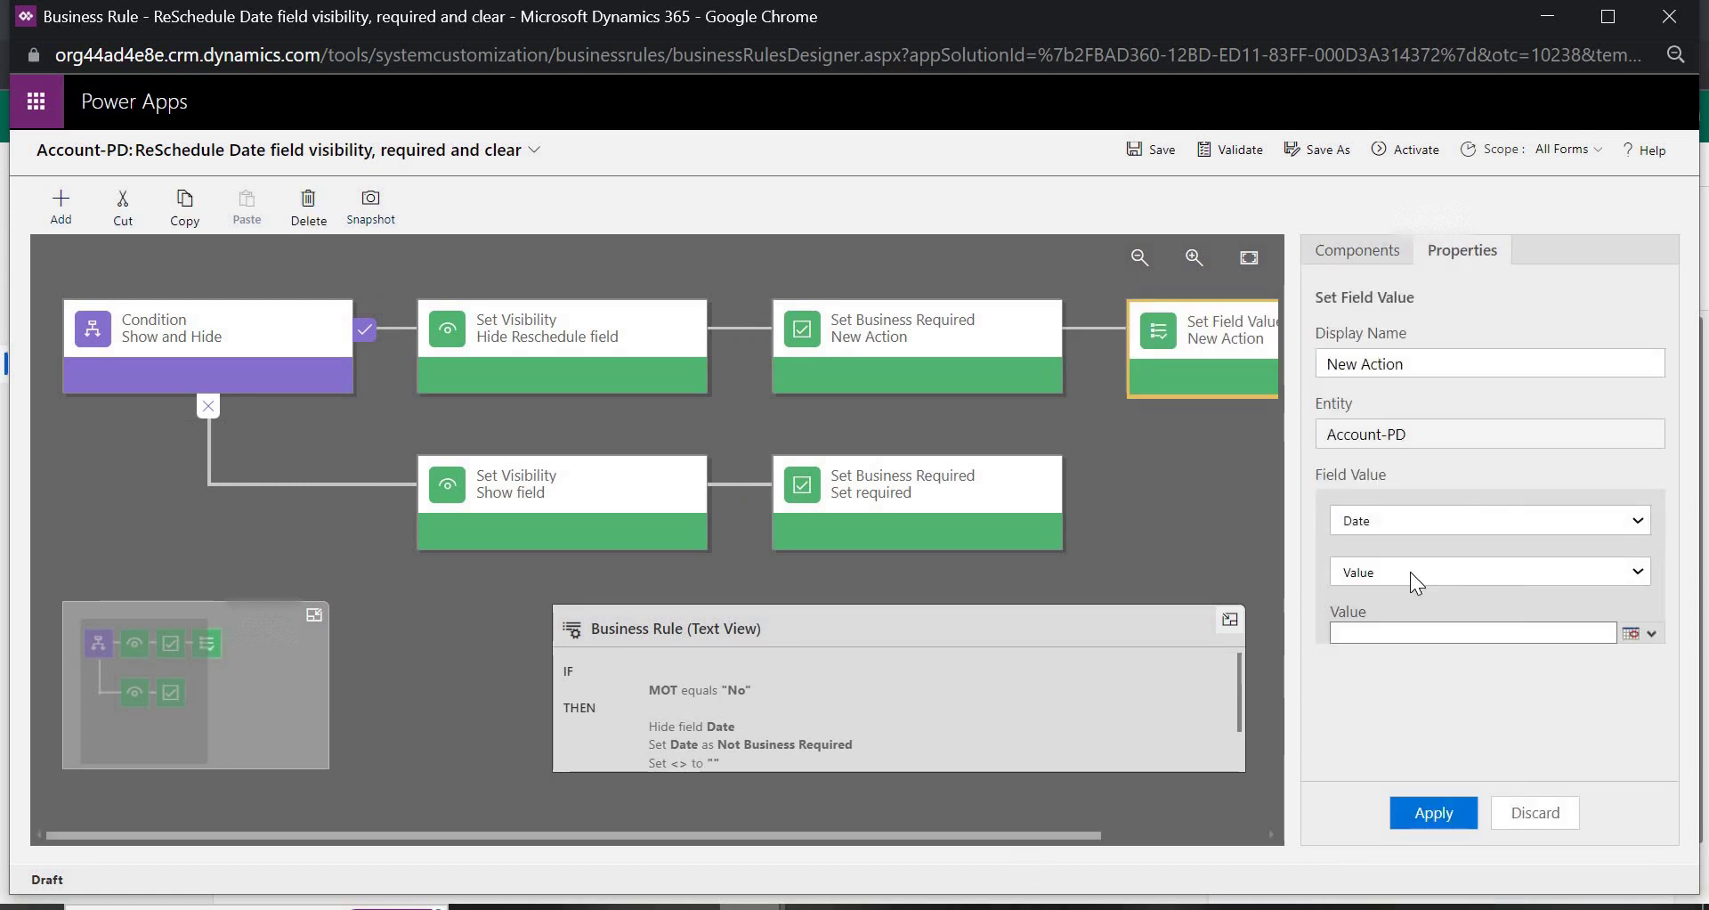
click(1410, 572)
click(1385, 647)
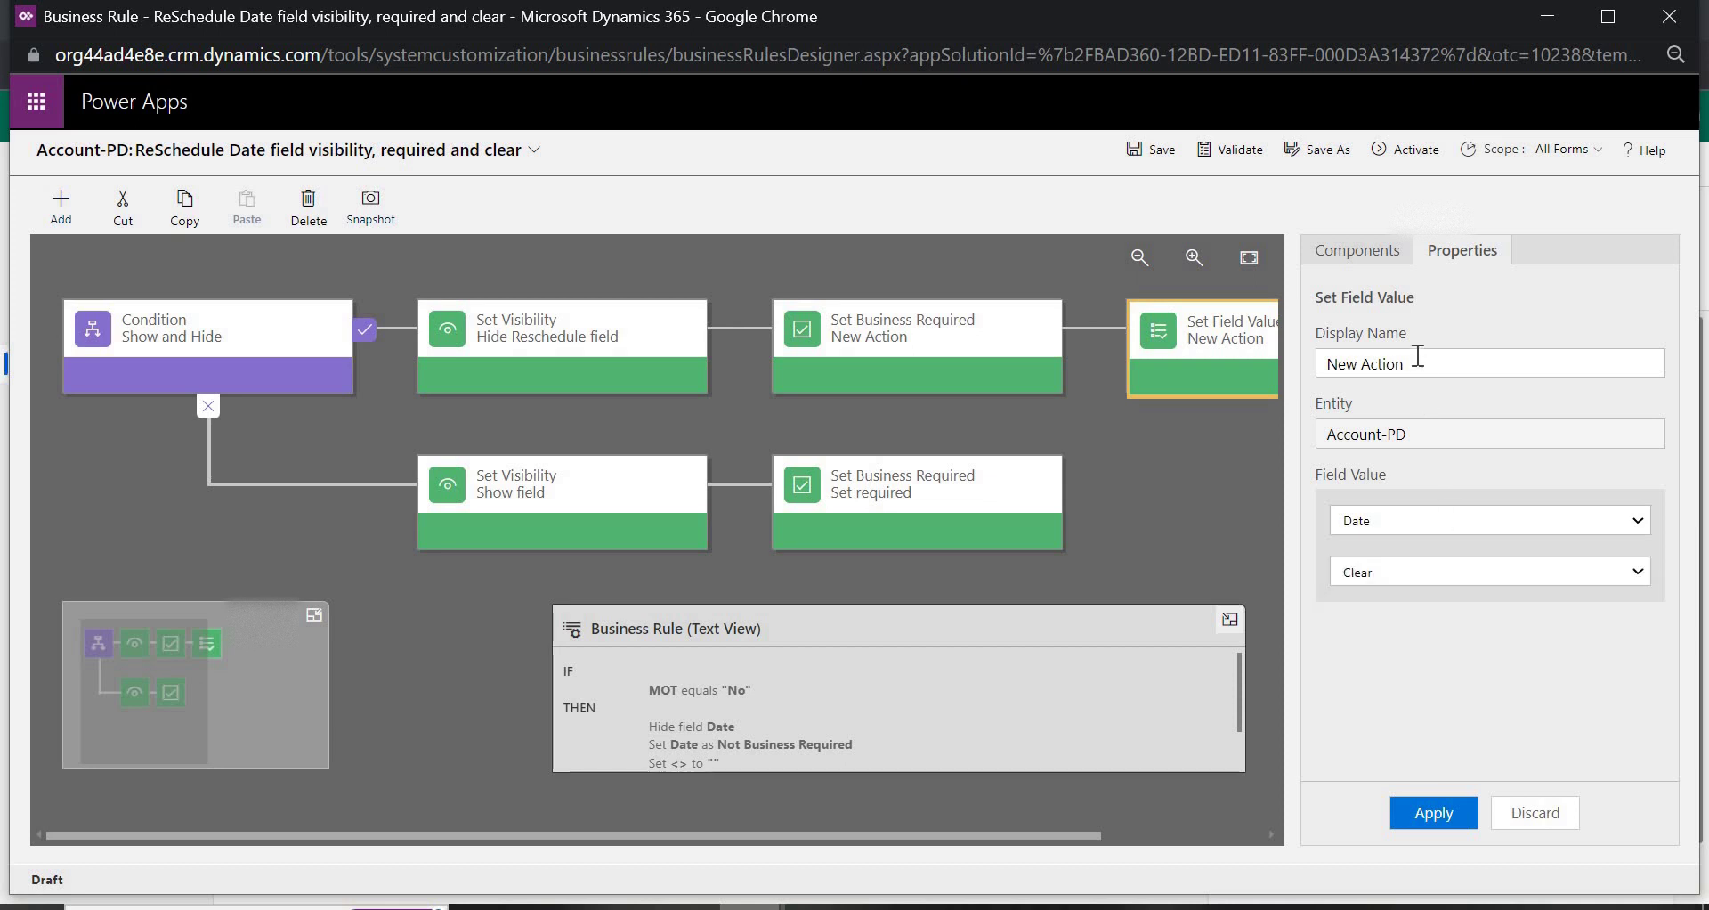
drag(1418, 356, 1307, 364)
text(Clear)
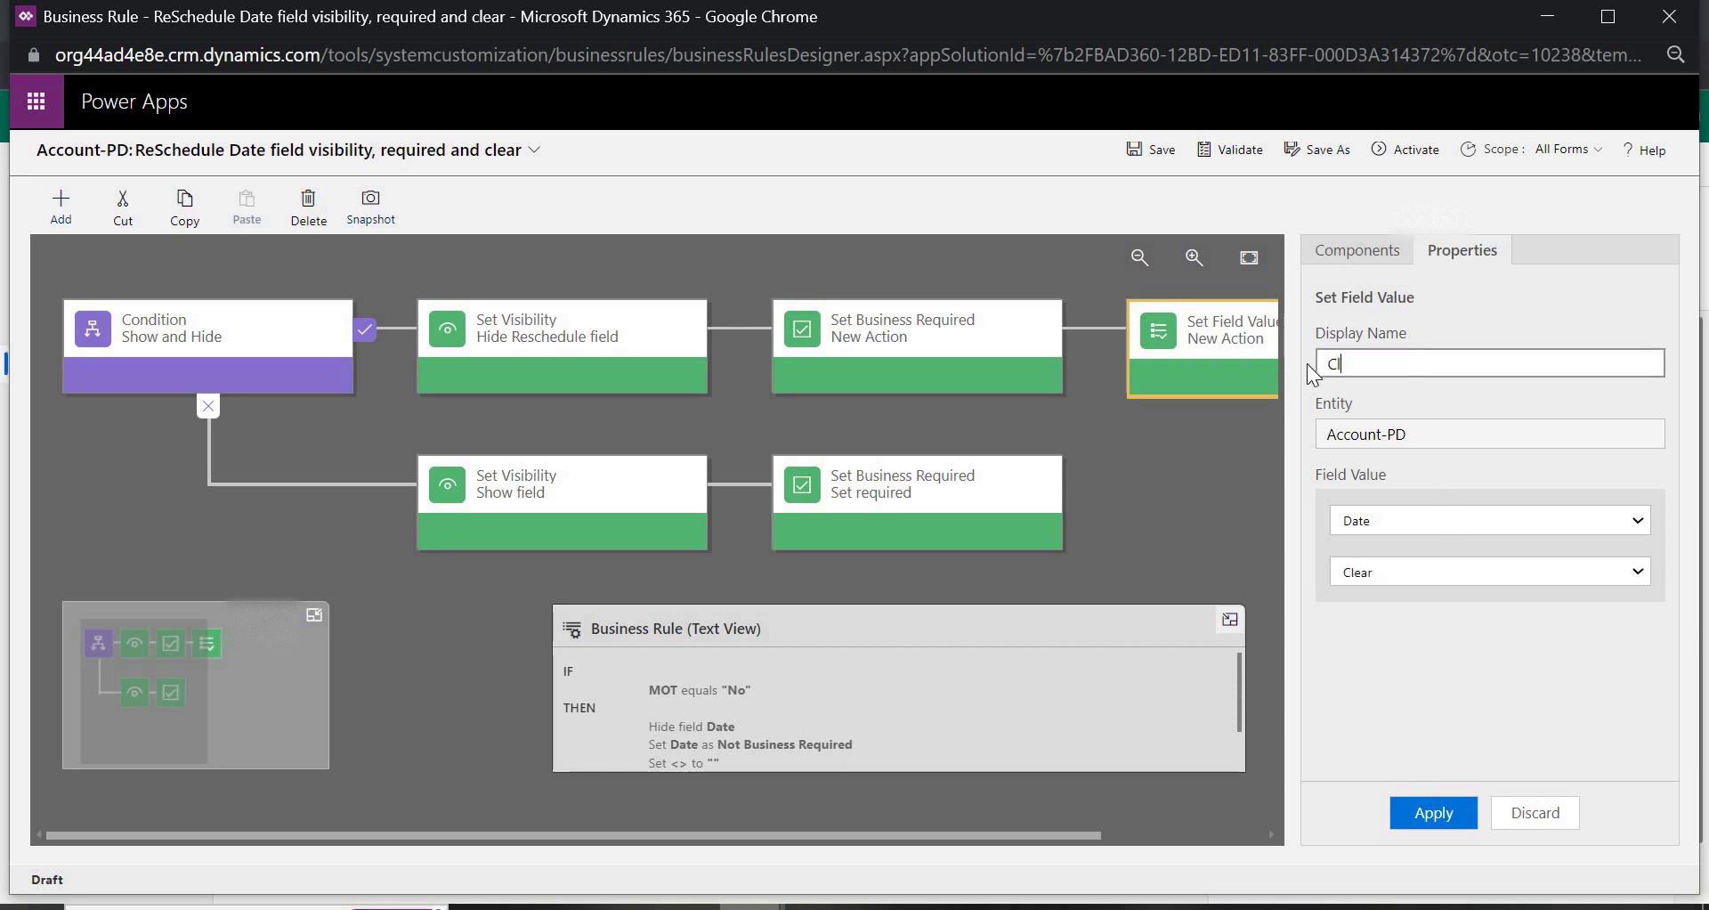
click(1434, 814)
drag(1060, 841, 1218, 840)
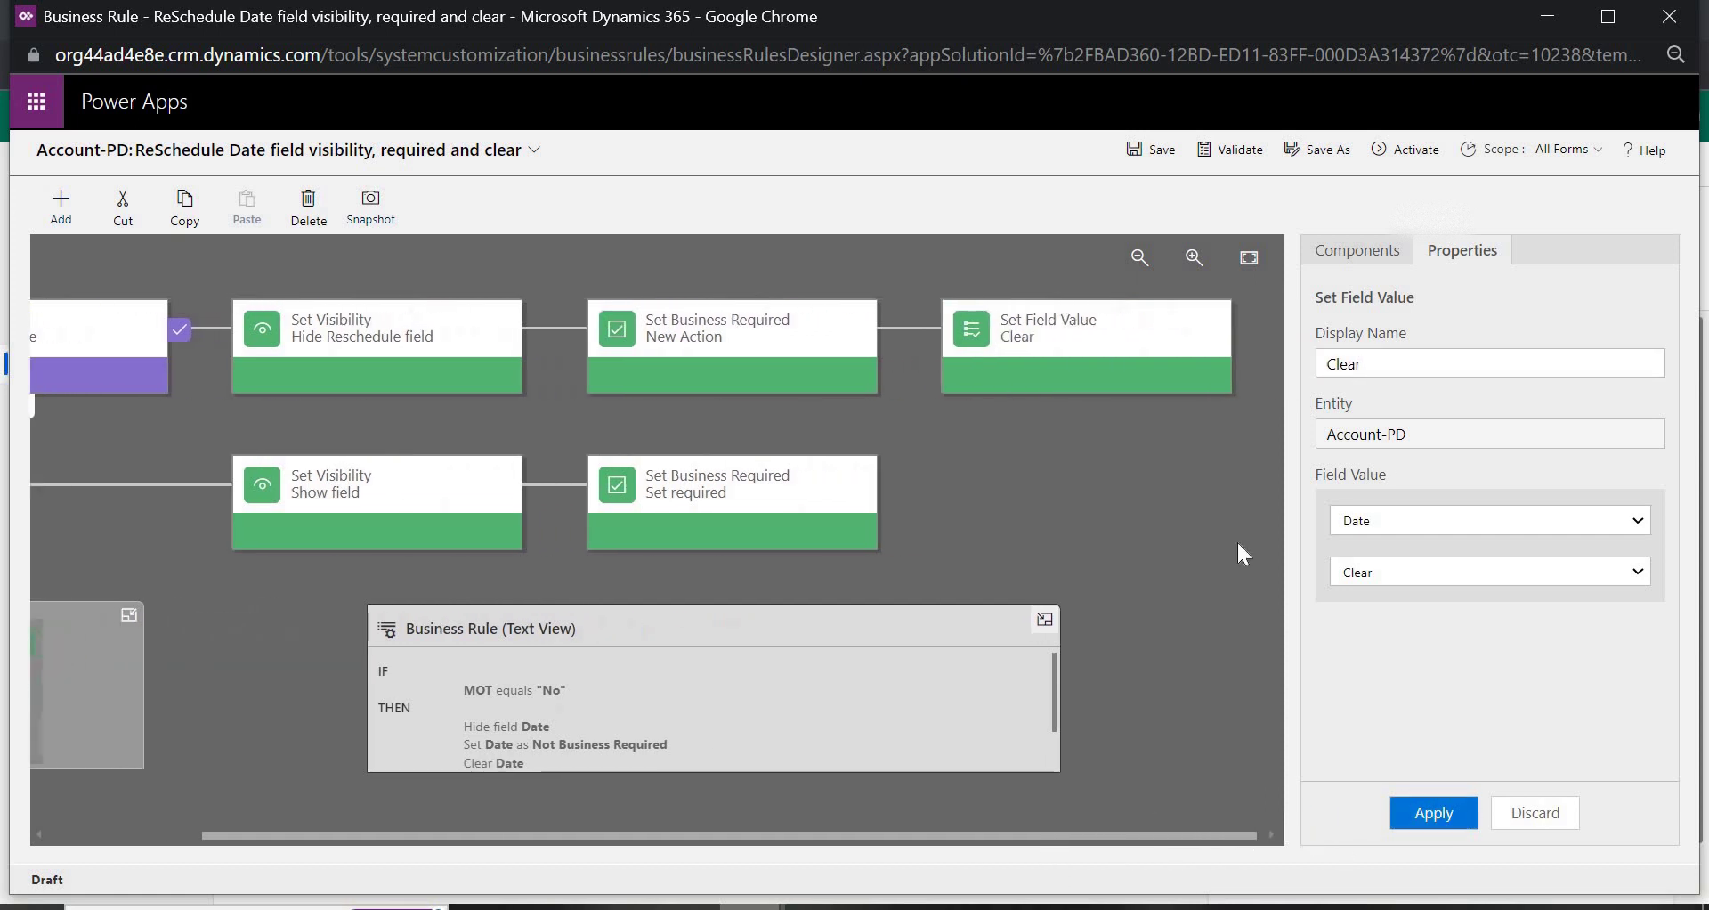
click(1368, 260)
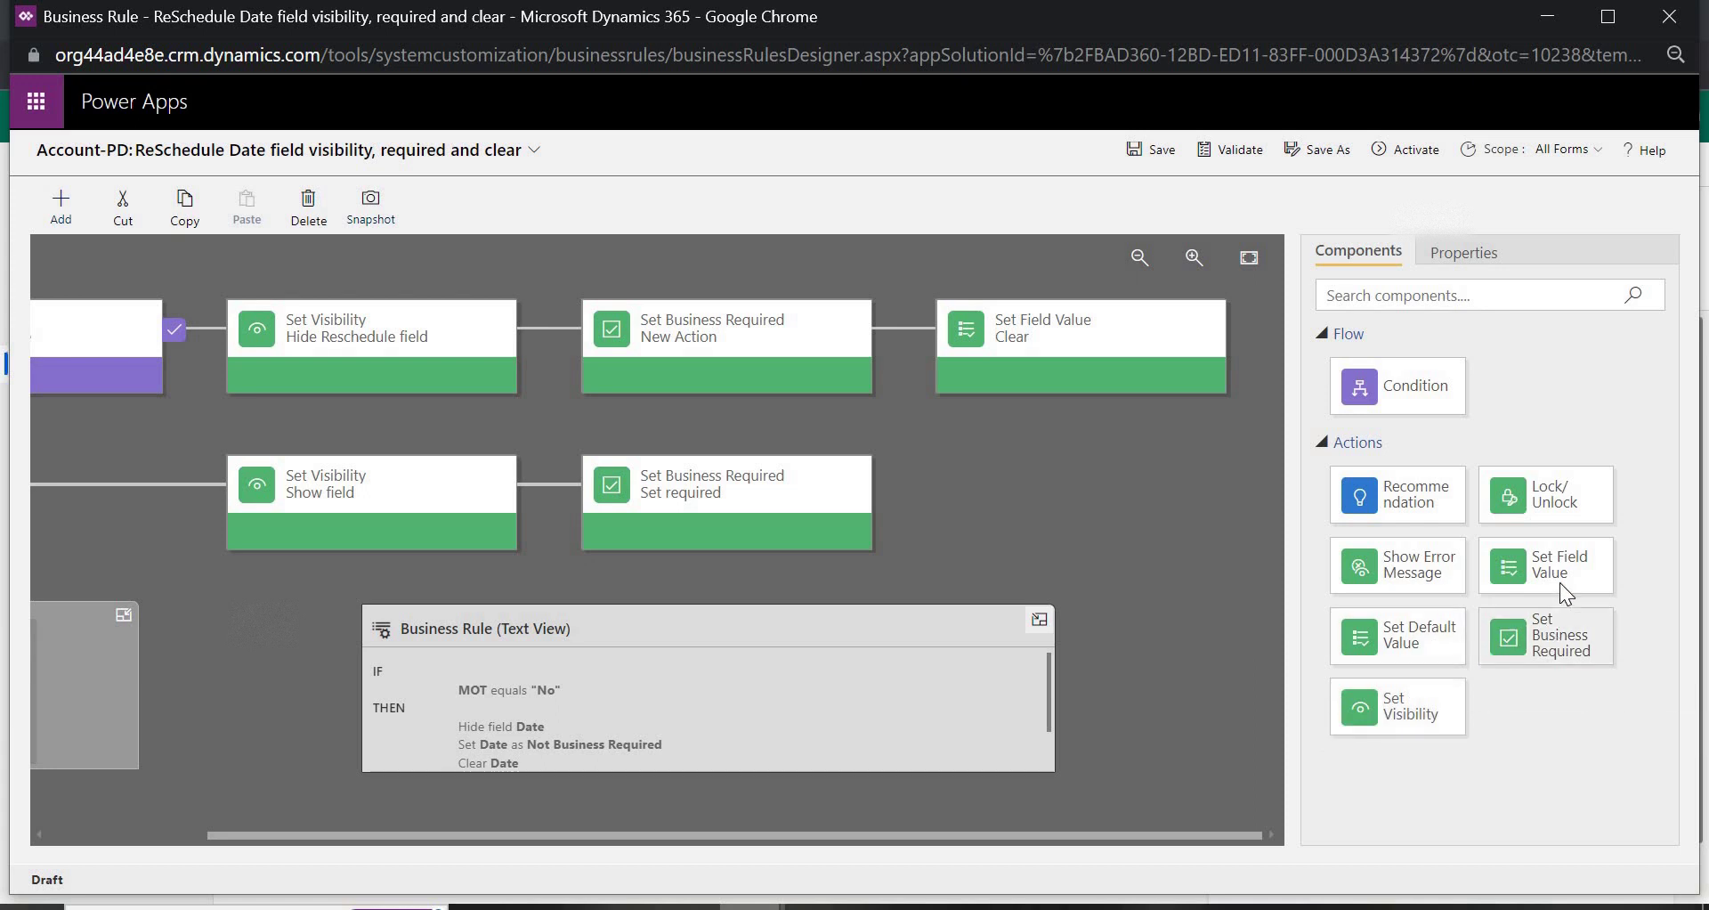
Add a Date-clearing Set Field Value action after Set required, then validate and activate the rule.
drag(1549, 569, 900, 504)
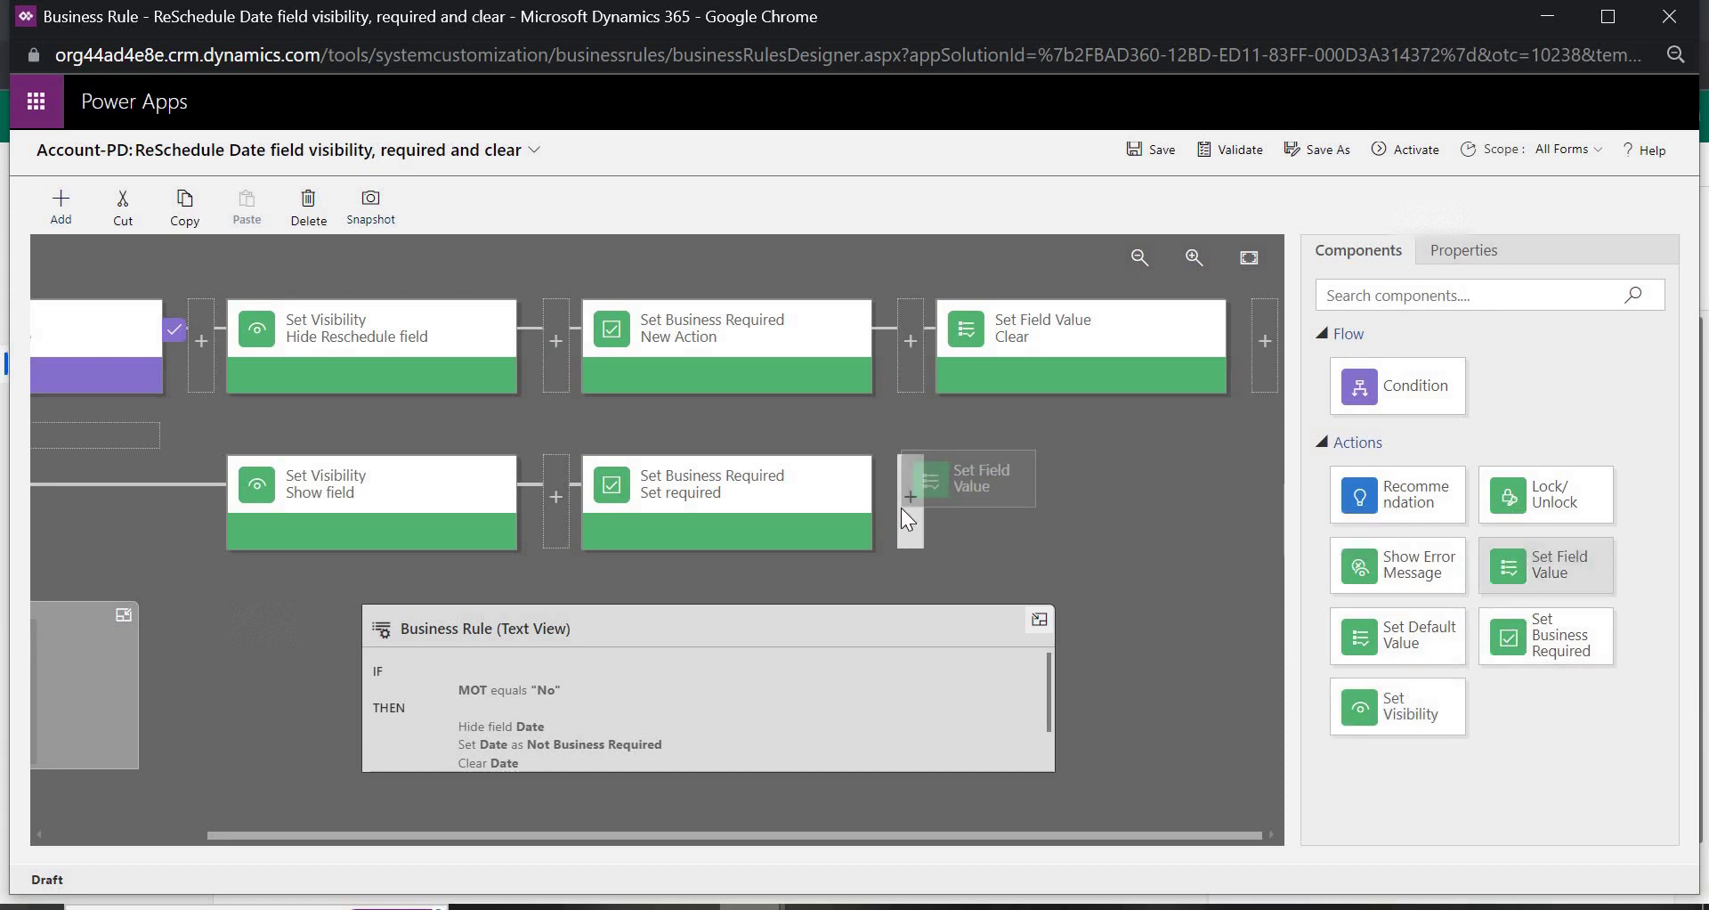
click(1418, 527)
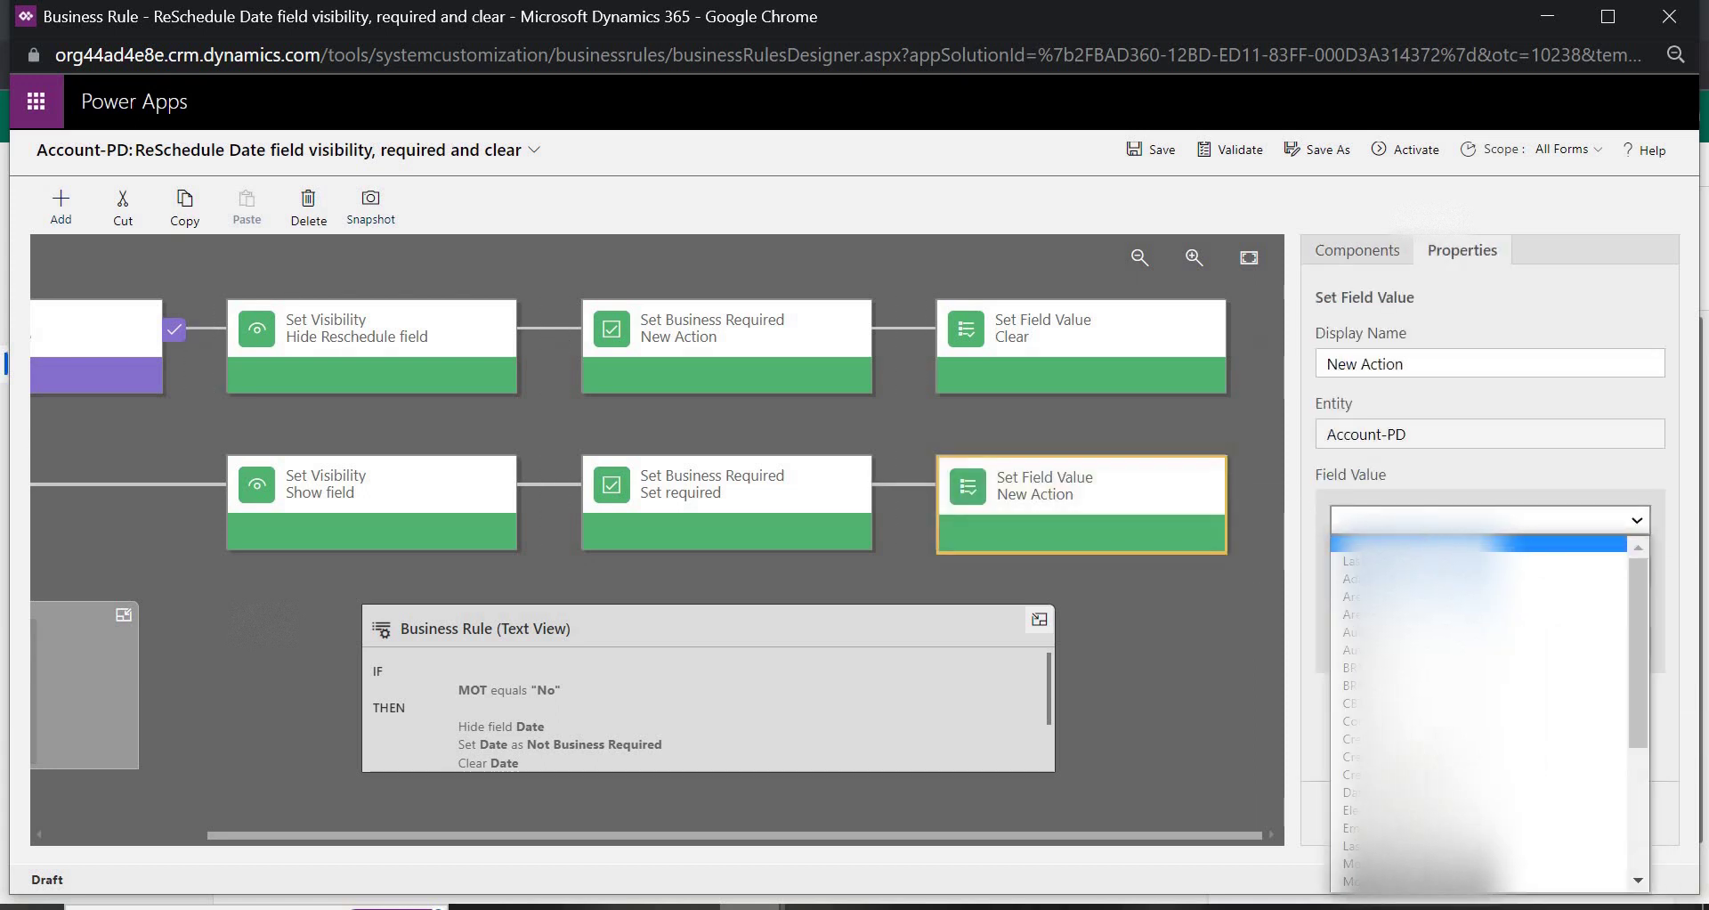
click(1389, 793)
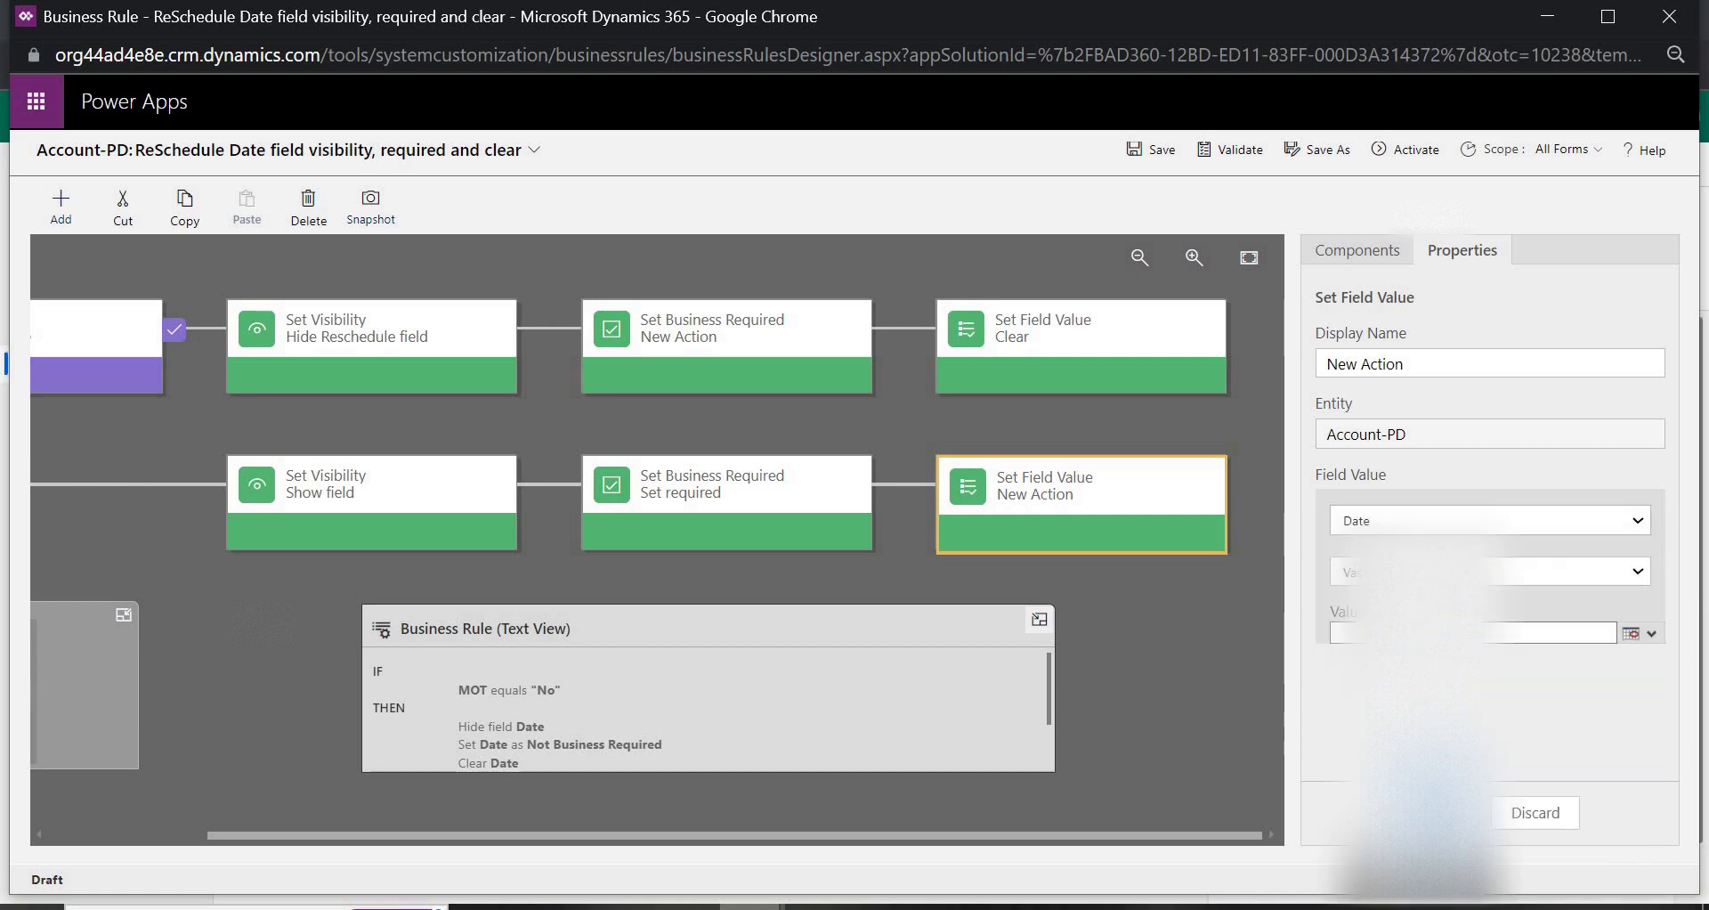
click(1408, 571)
click(1385, 651)
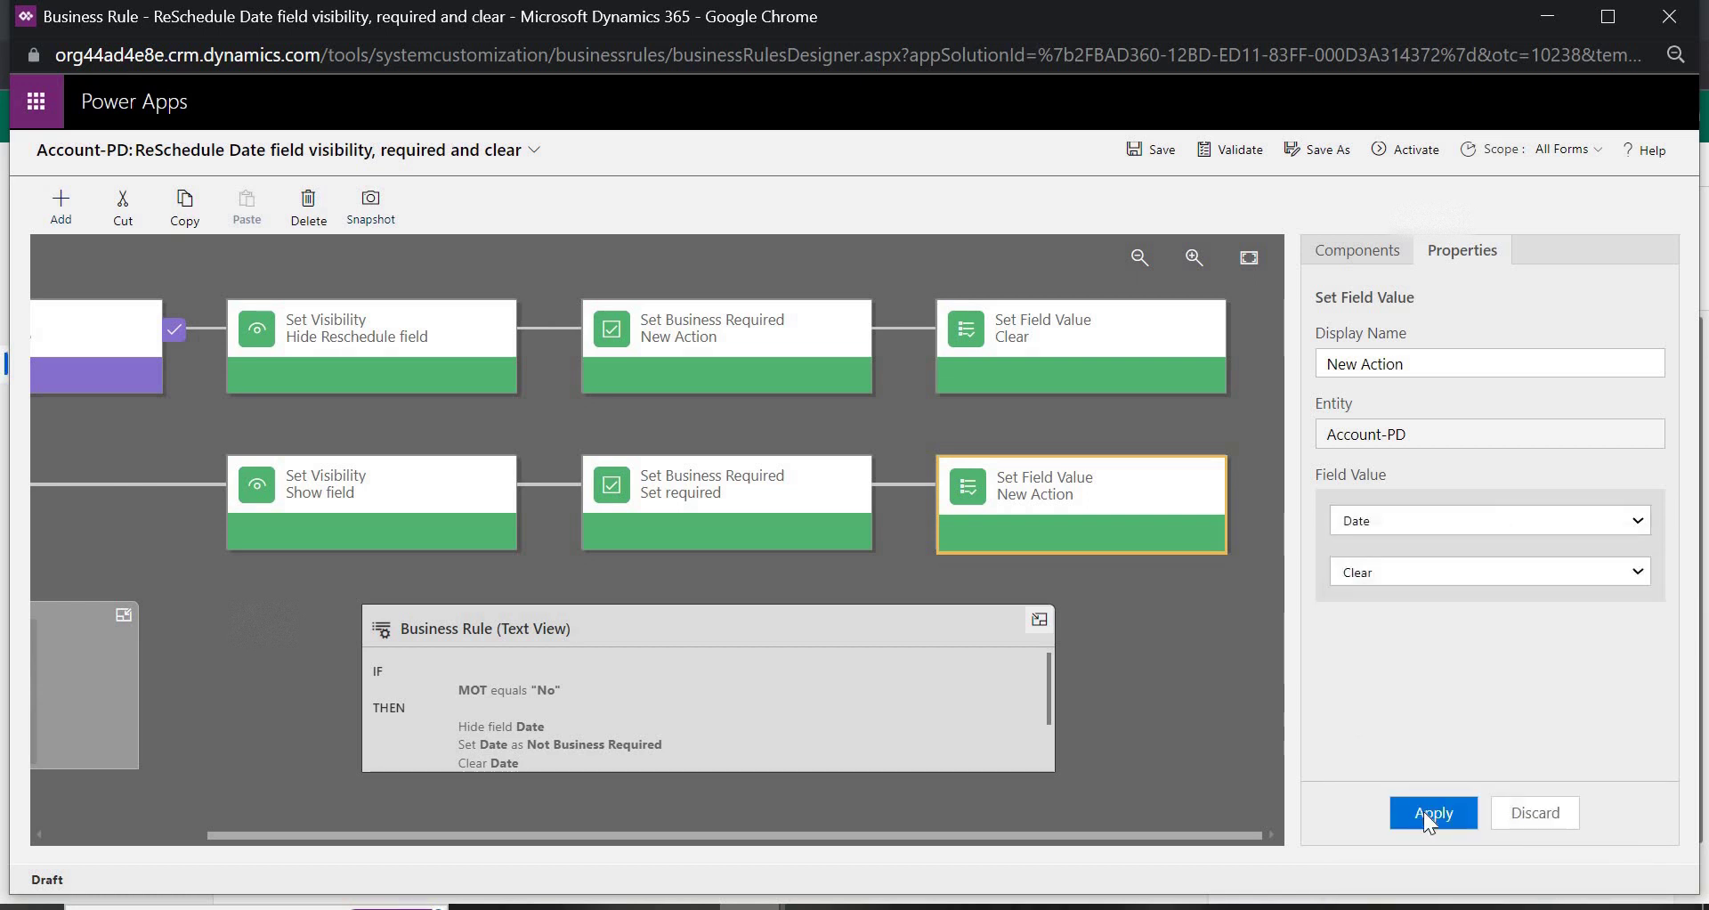
click(1434, 815)
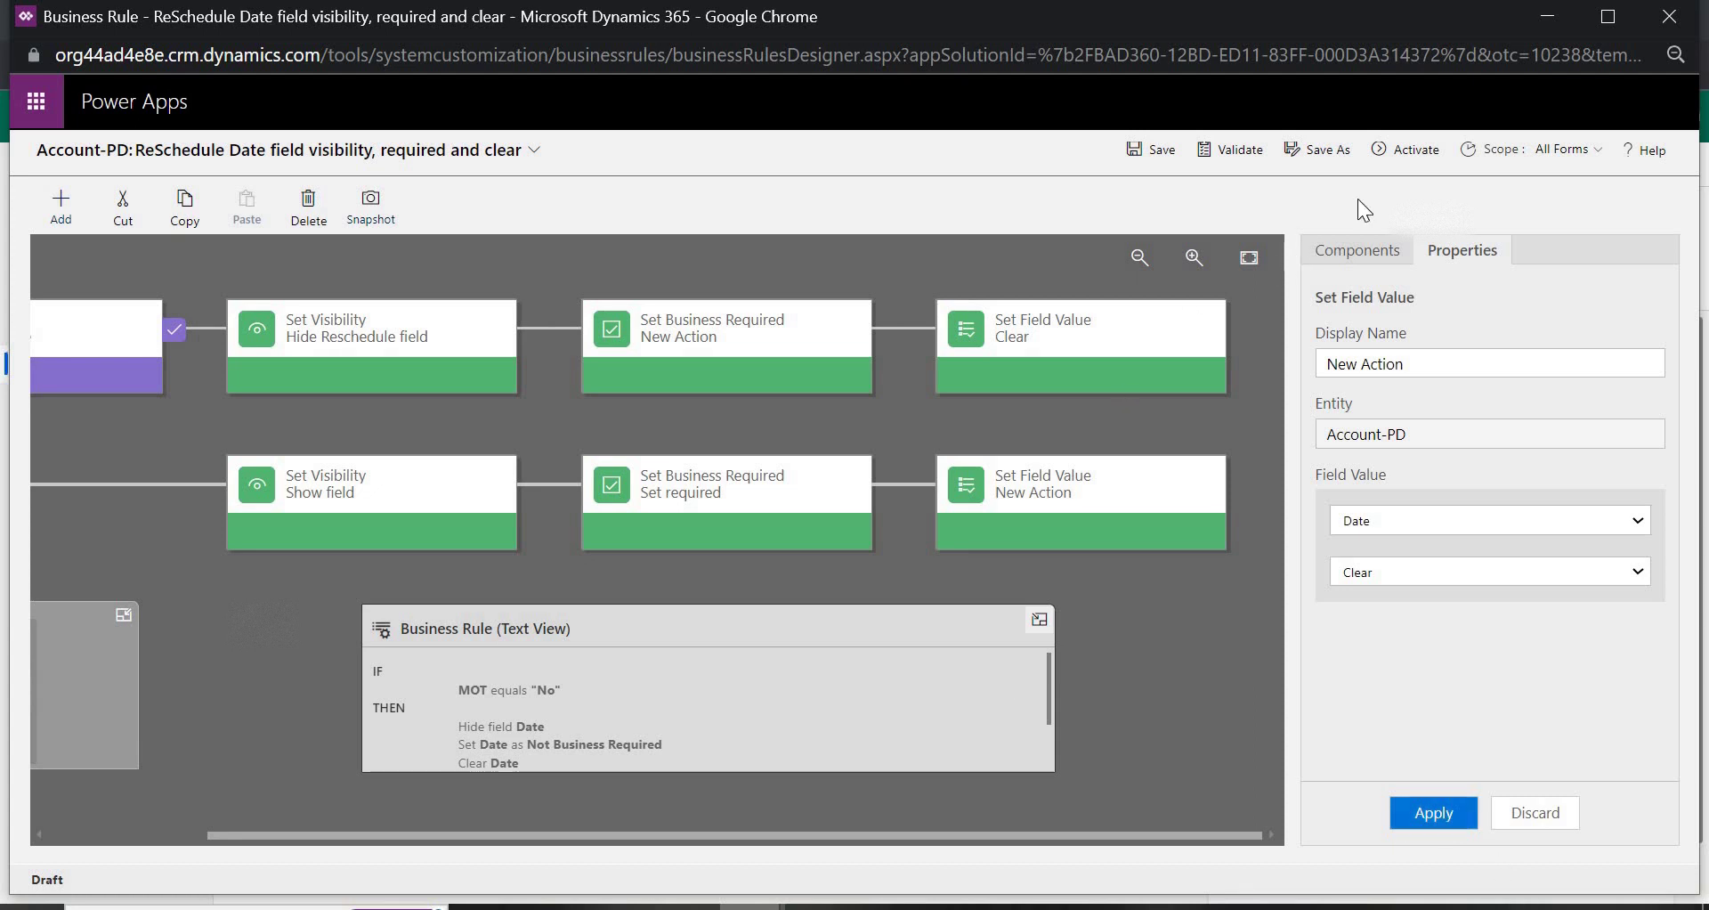
click(1404, 150)
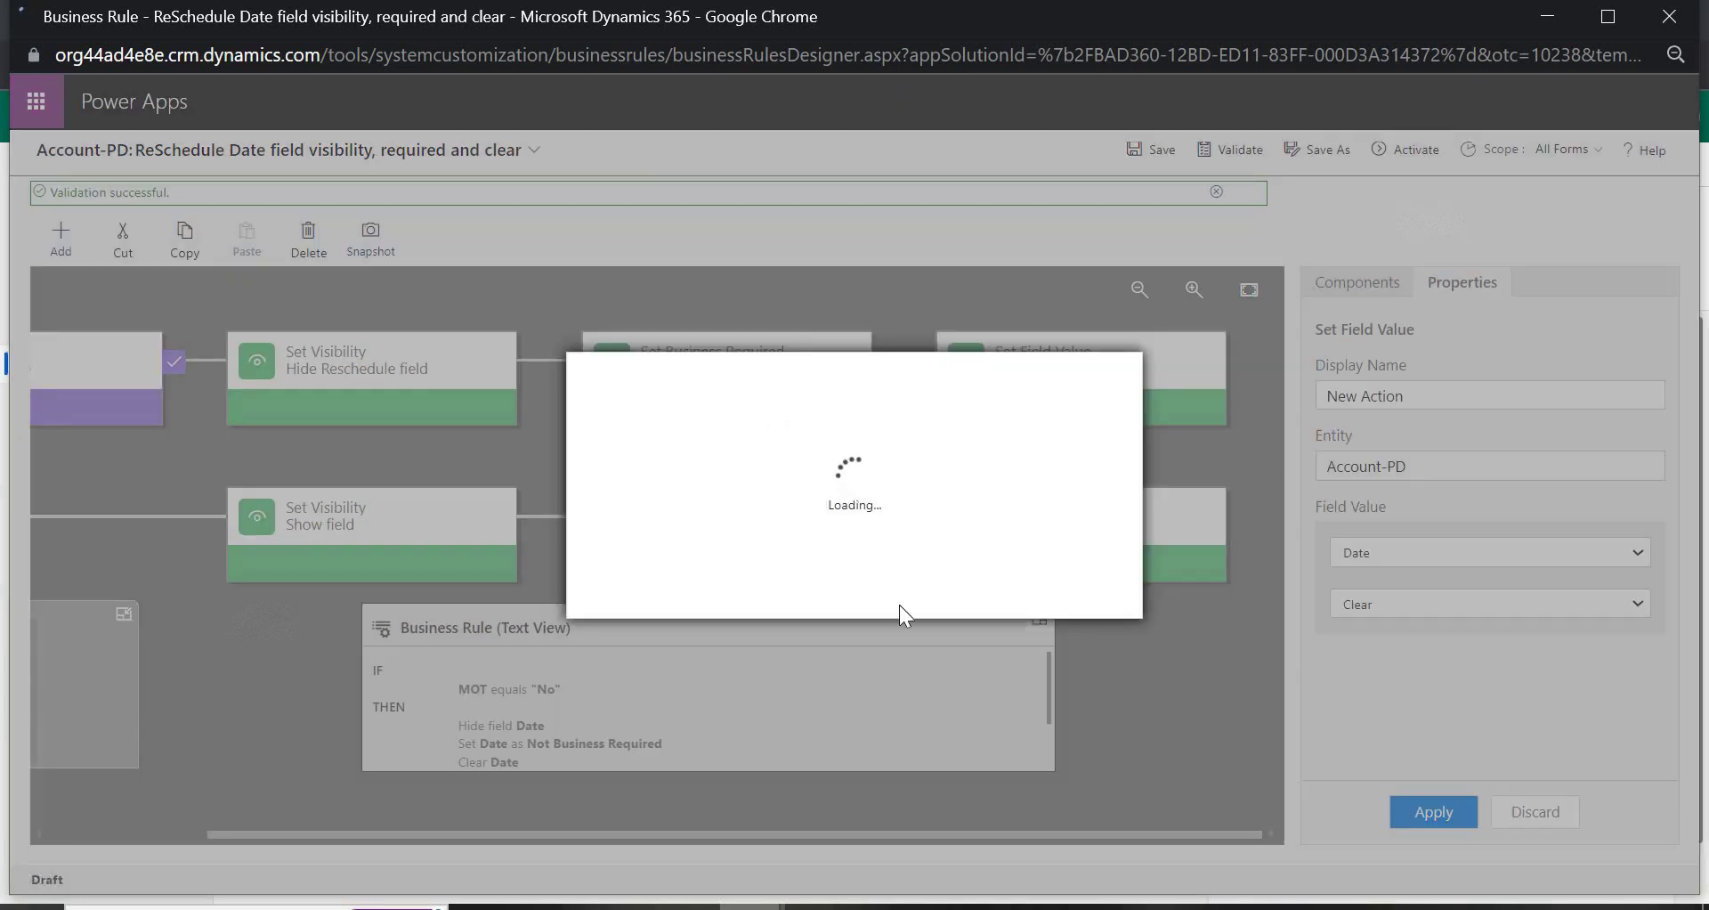
Confirm activation of the Account-PD business rule.
click(962, 603)
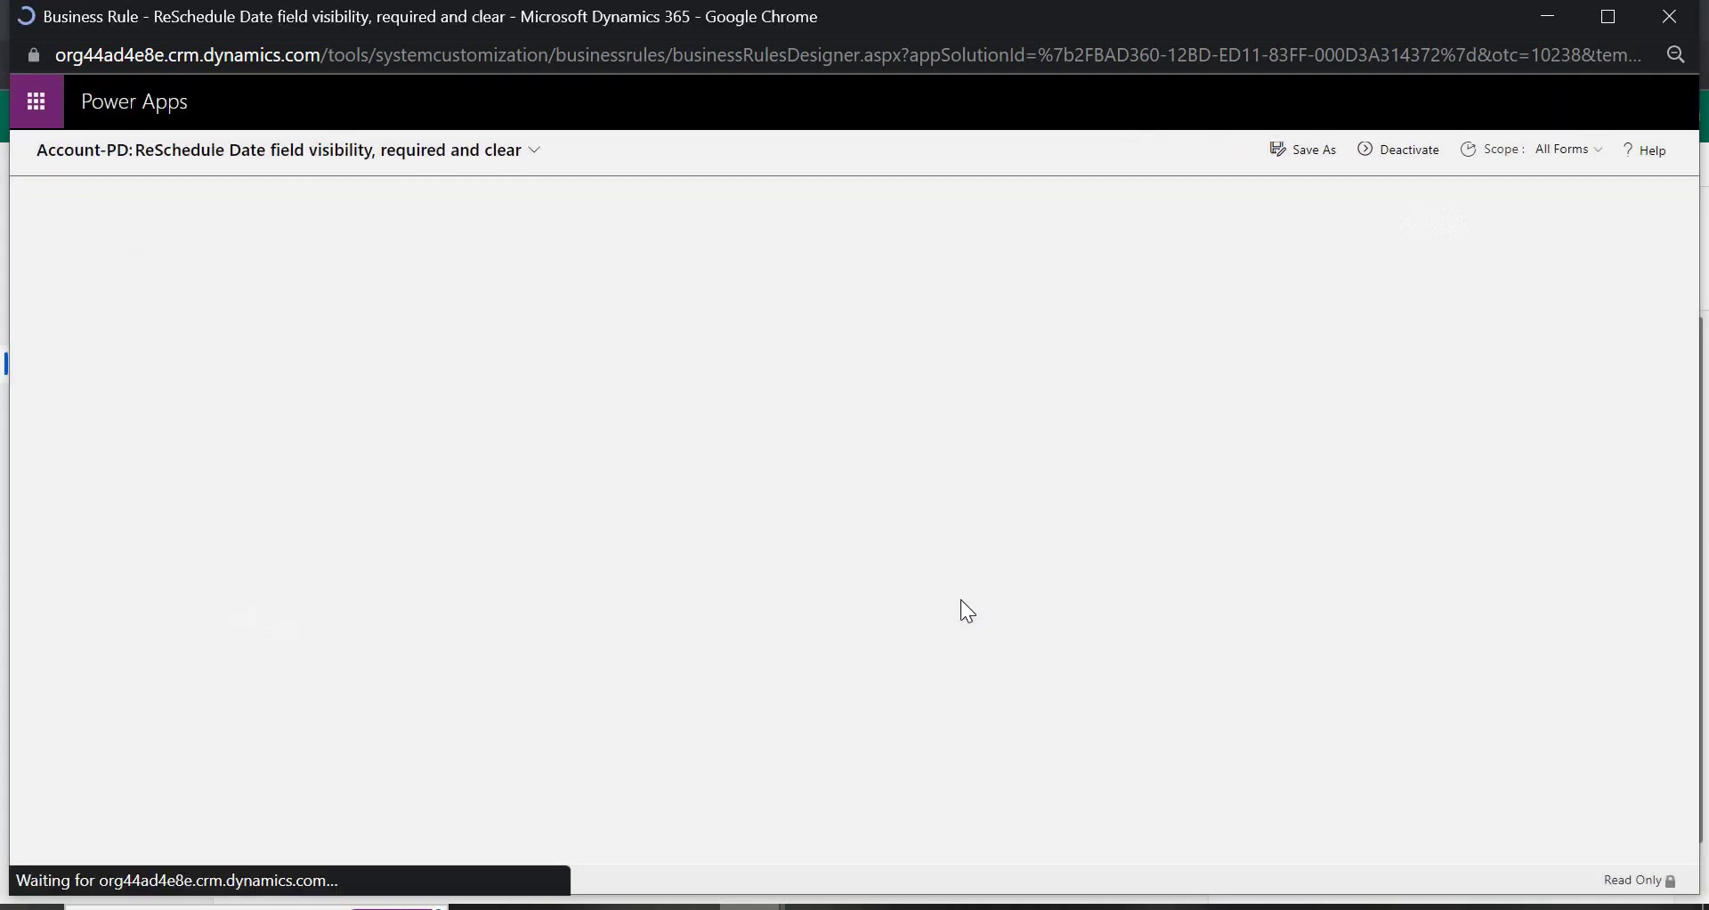
Return to the Dynamix BR record and refresh it so the rule applies.
mouse_move(885, 906)
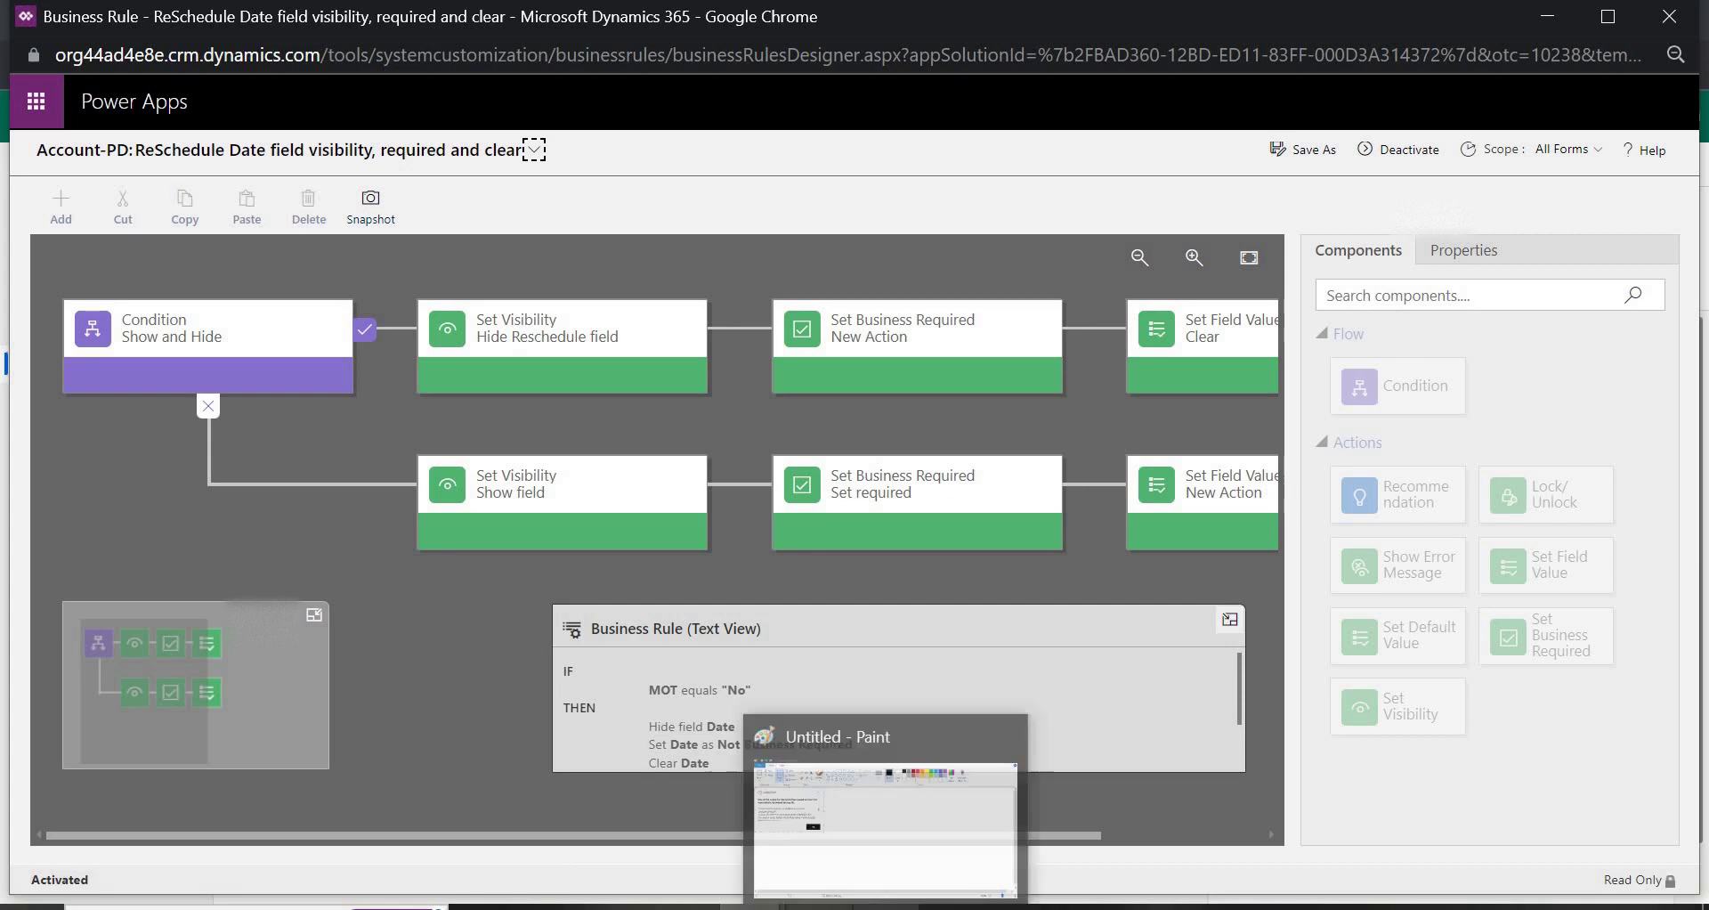
mouse_move(823, 906)
click(463, 819)
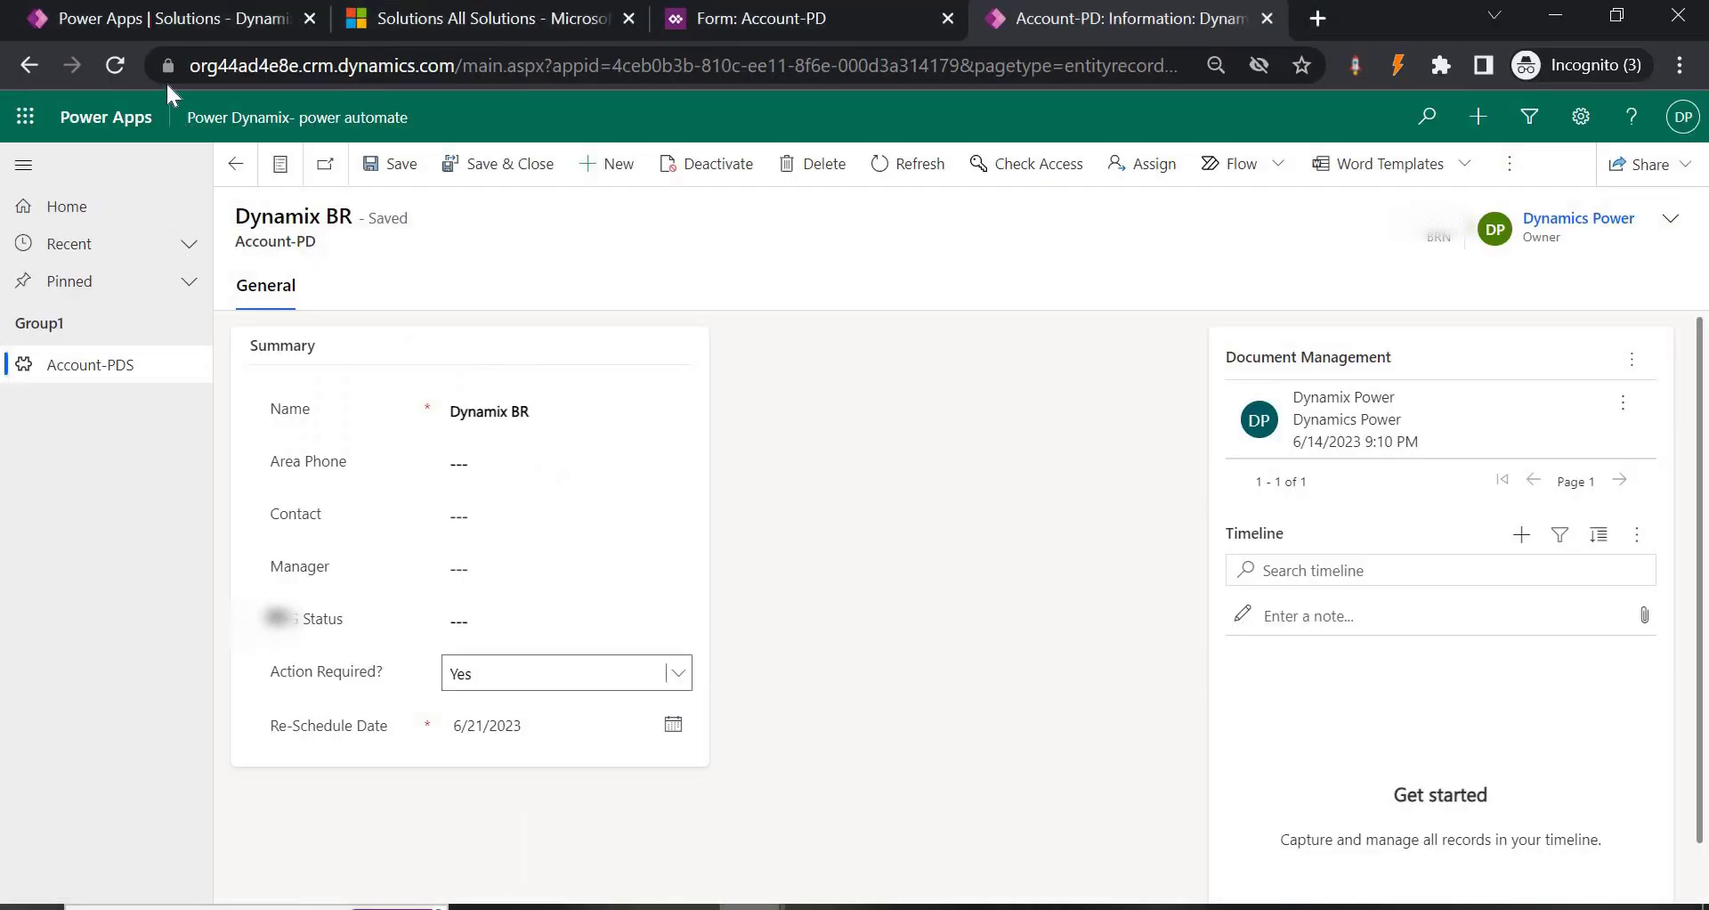
click(116, 65)
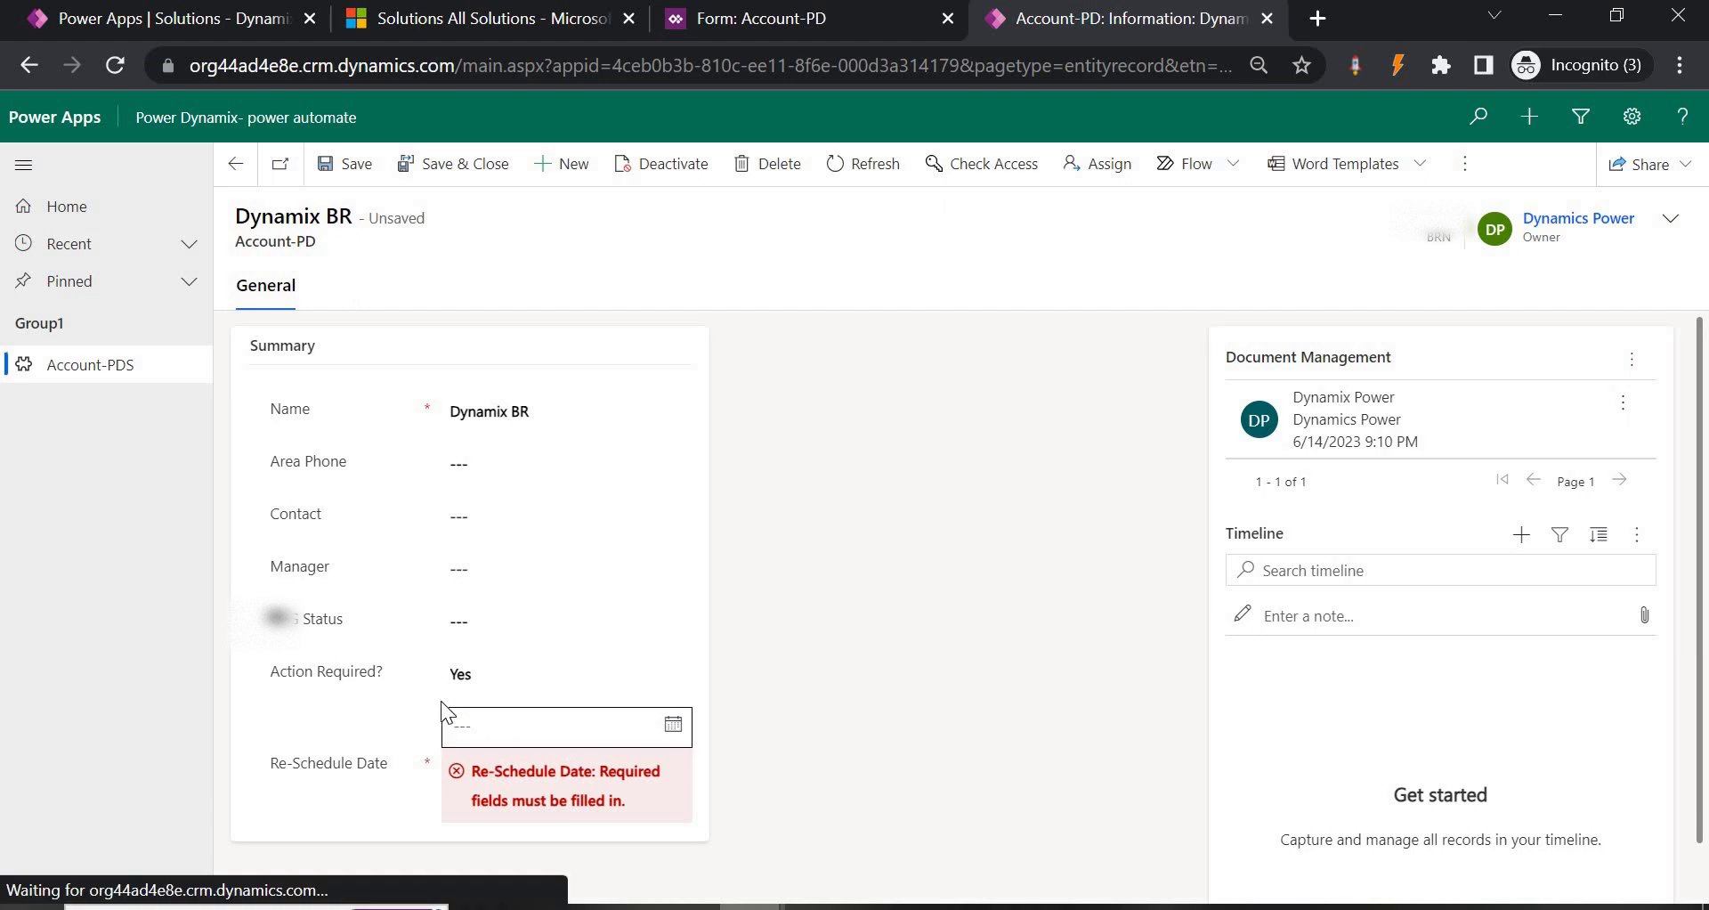
Set Action Required? to No then back to Yes, pick a Re-Schedule Date, and save.
click(472, 675)
click(470, 674)
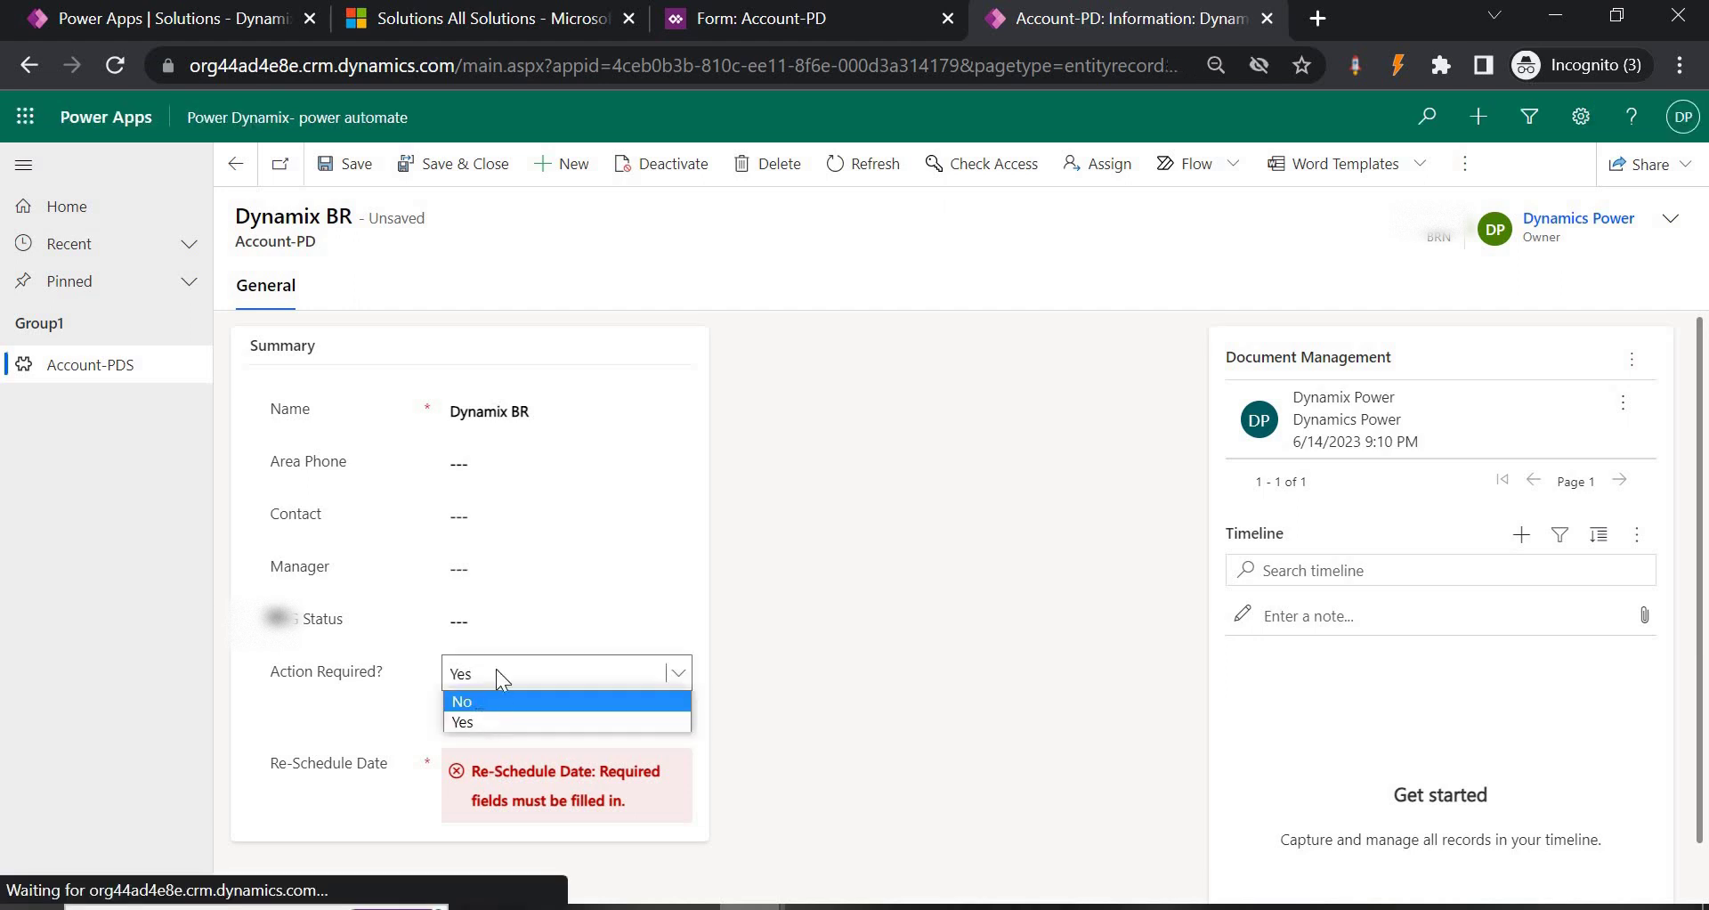
click(485, 722)
click(487, 674)
click(488, 718)
click(539, 732)
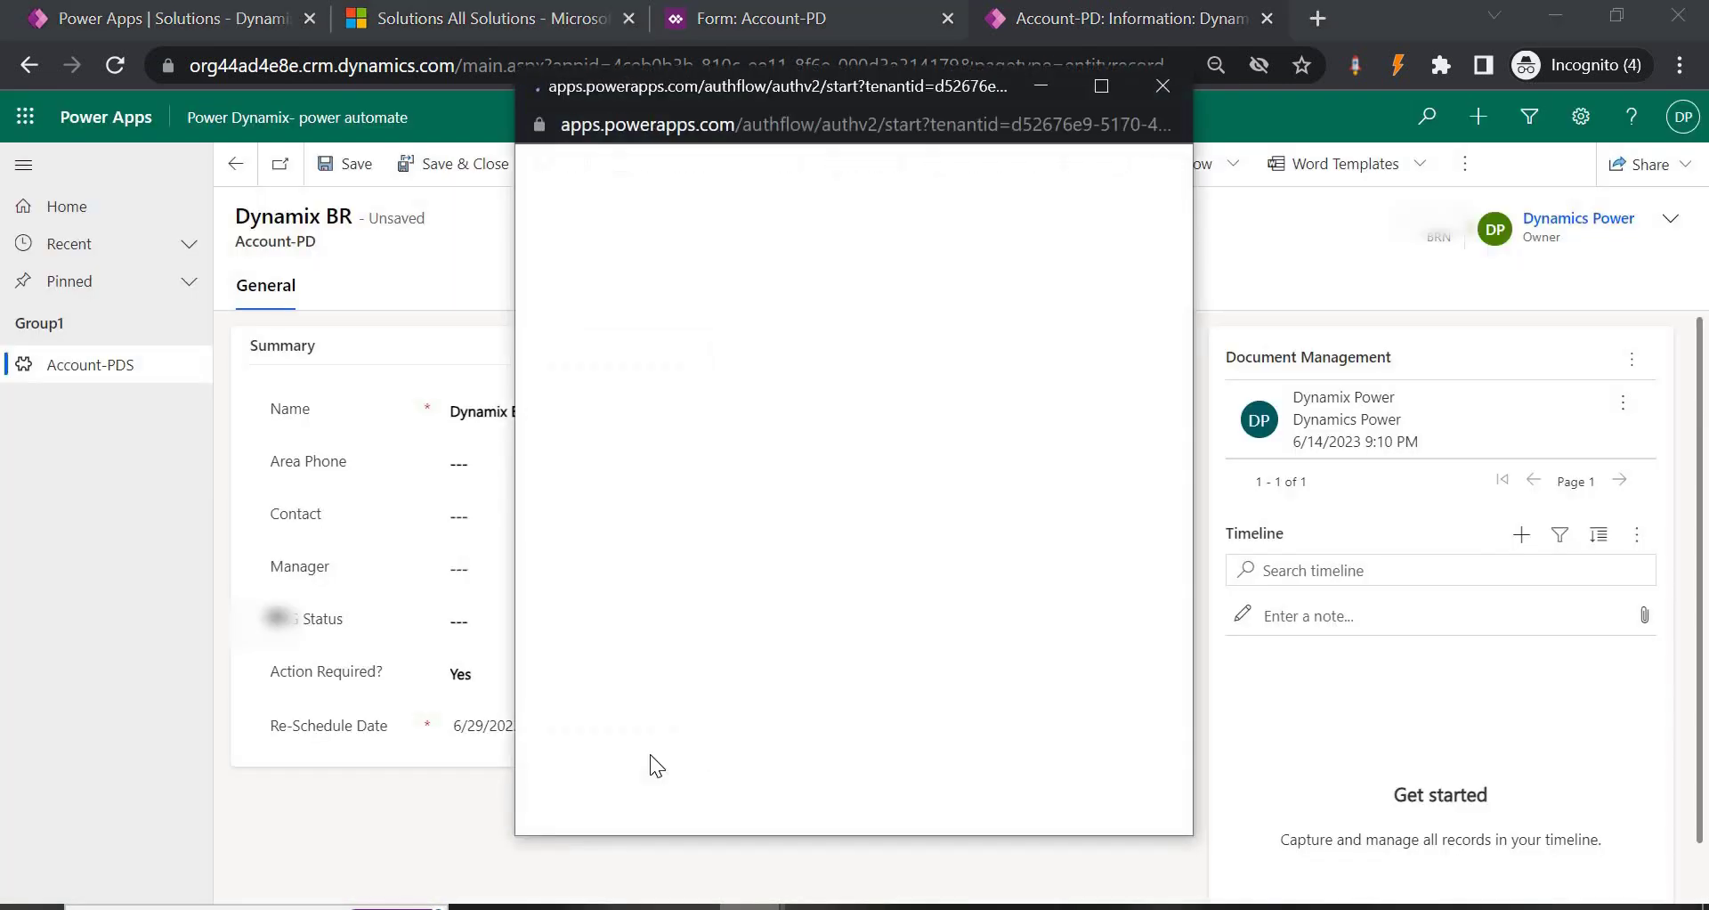
click(353, 164)
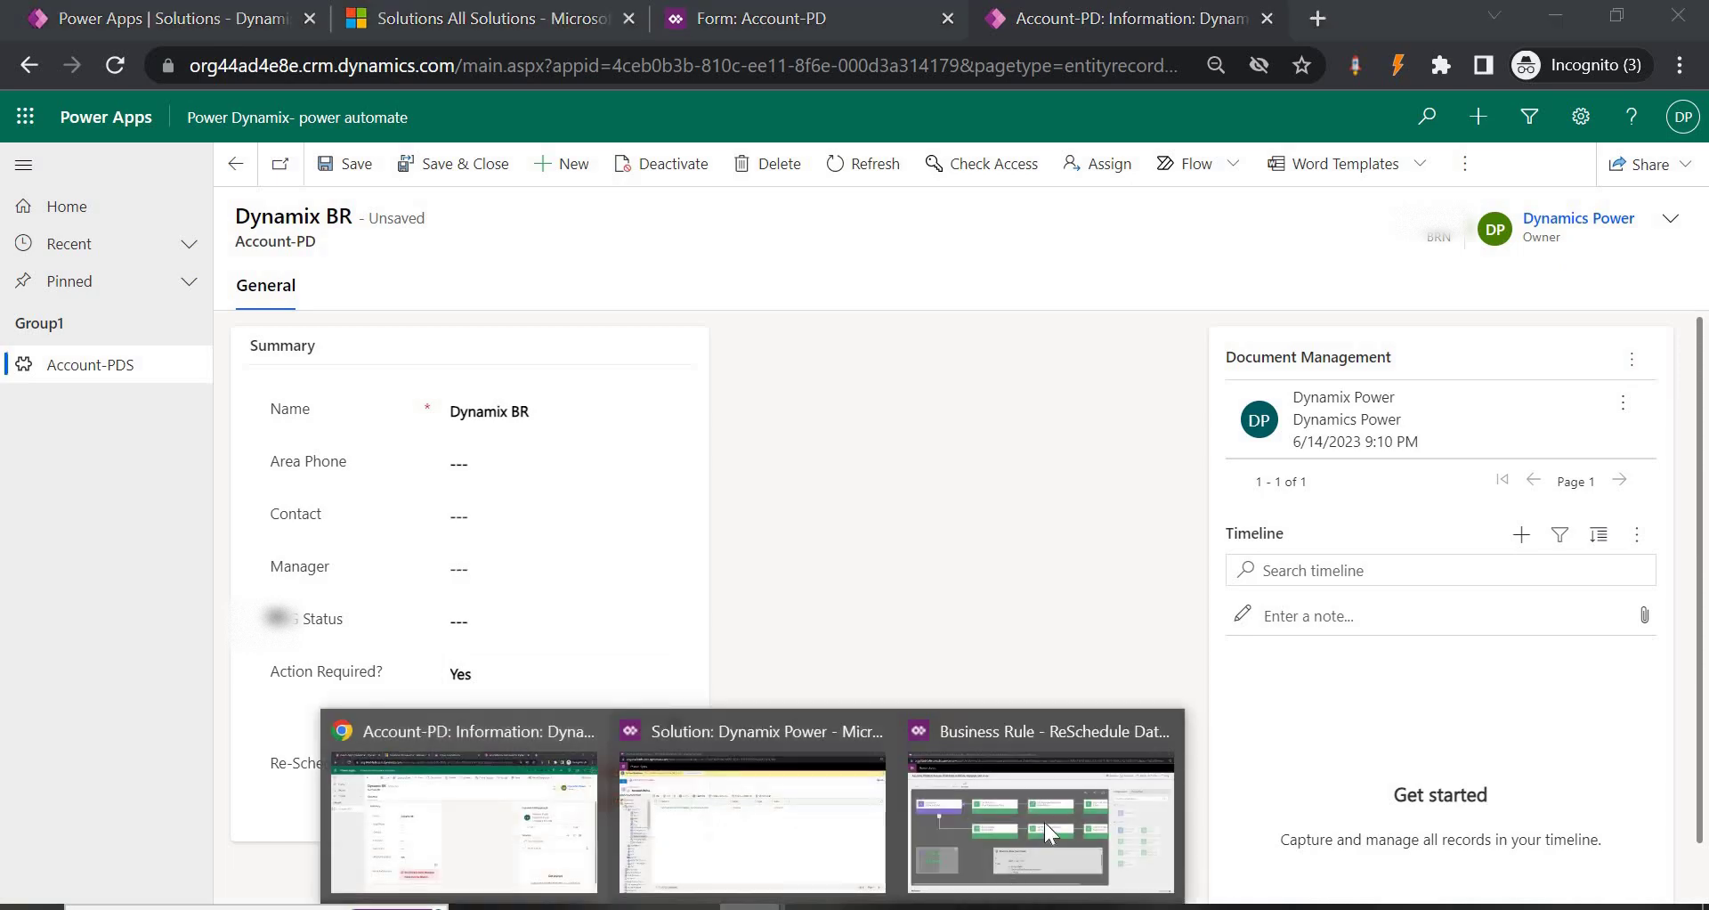
Deactivate the business rule and delete its Clear action.
click(1041, 814)
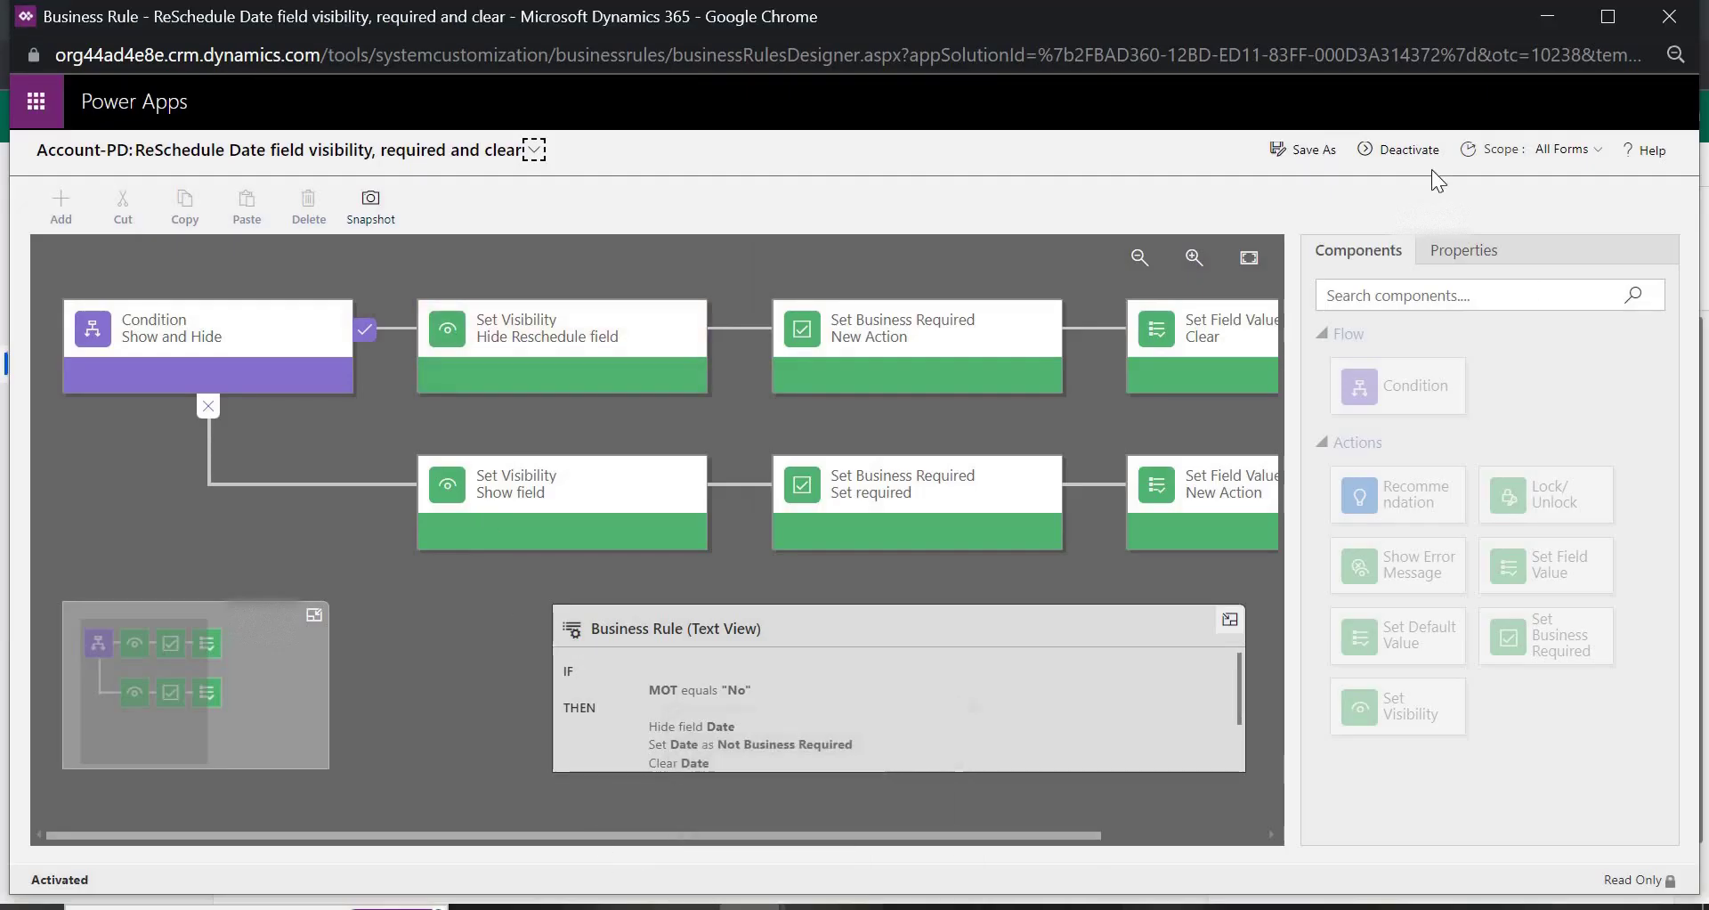
click(1397, 149)
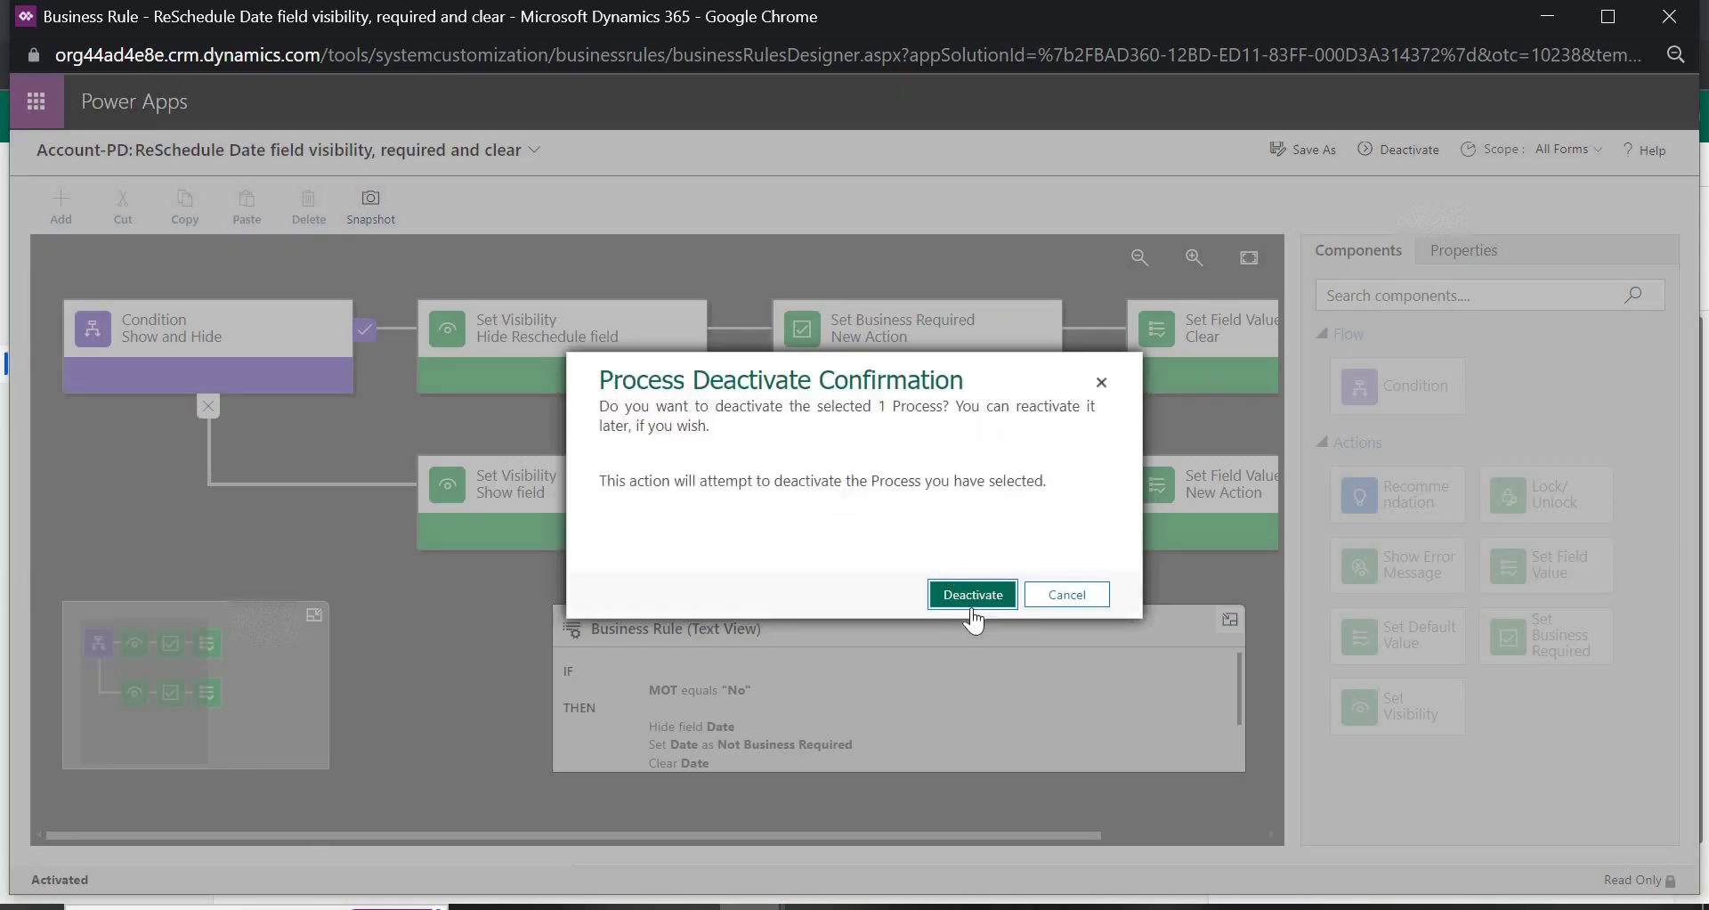
click(969, 595)
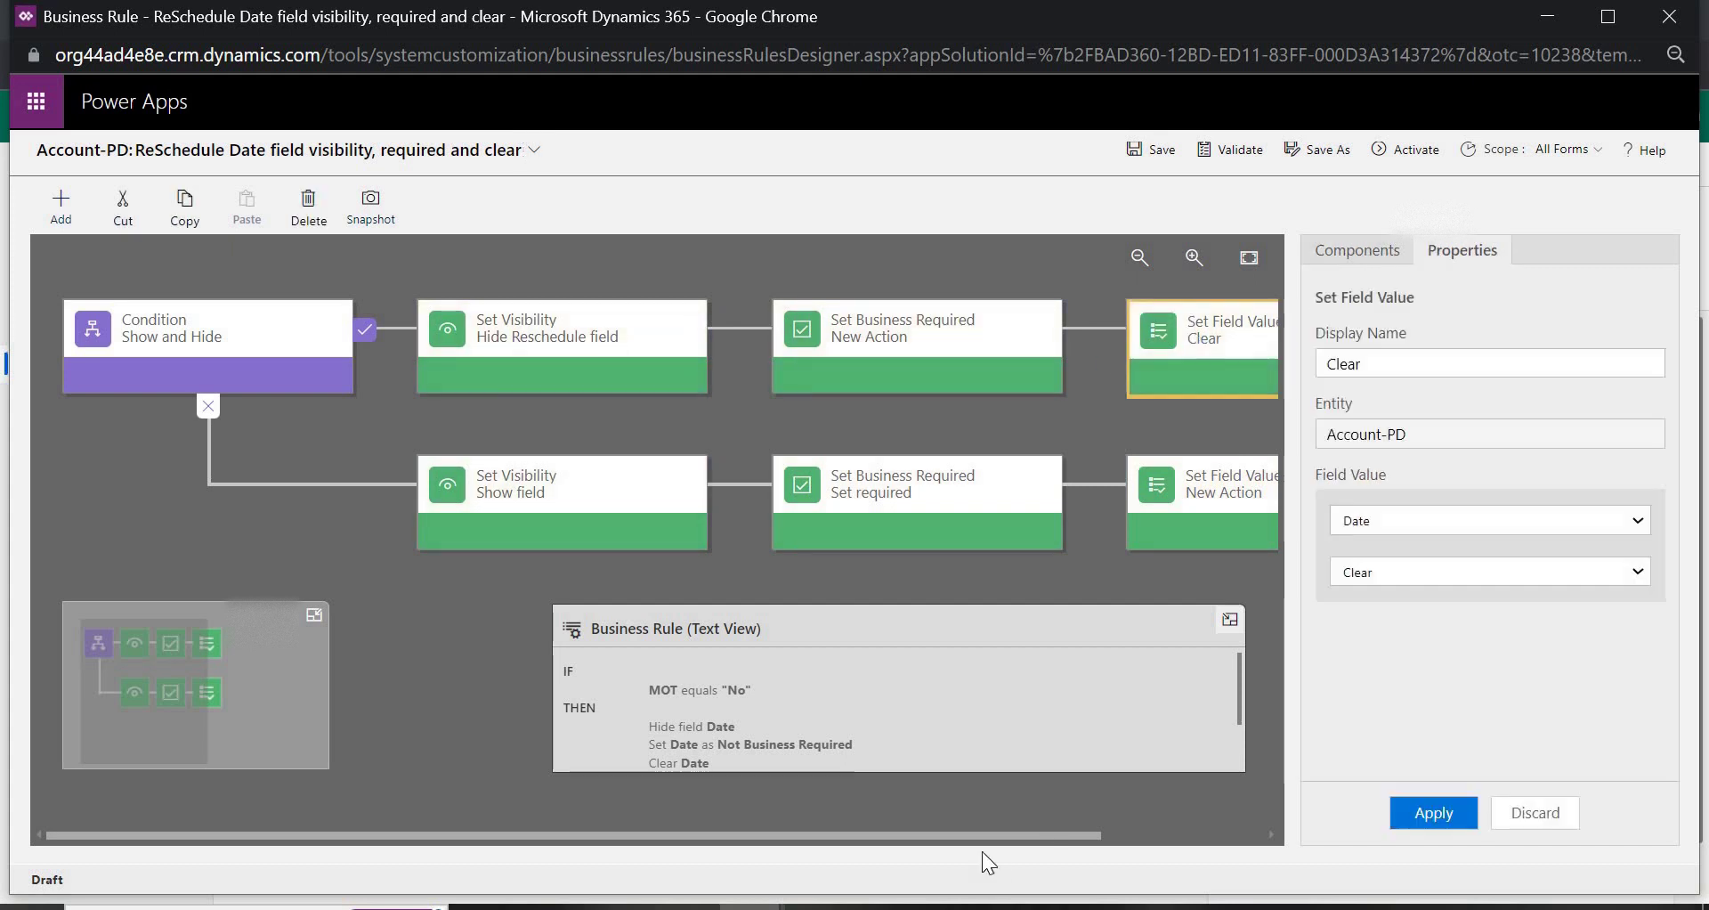
click(320, 219)
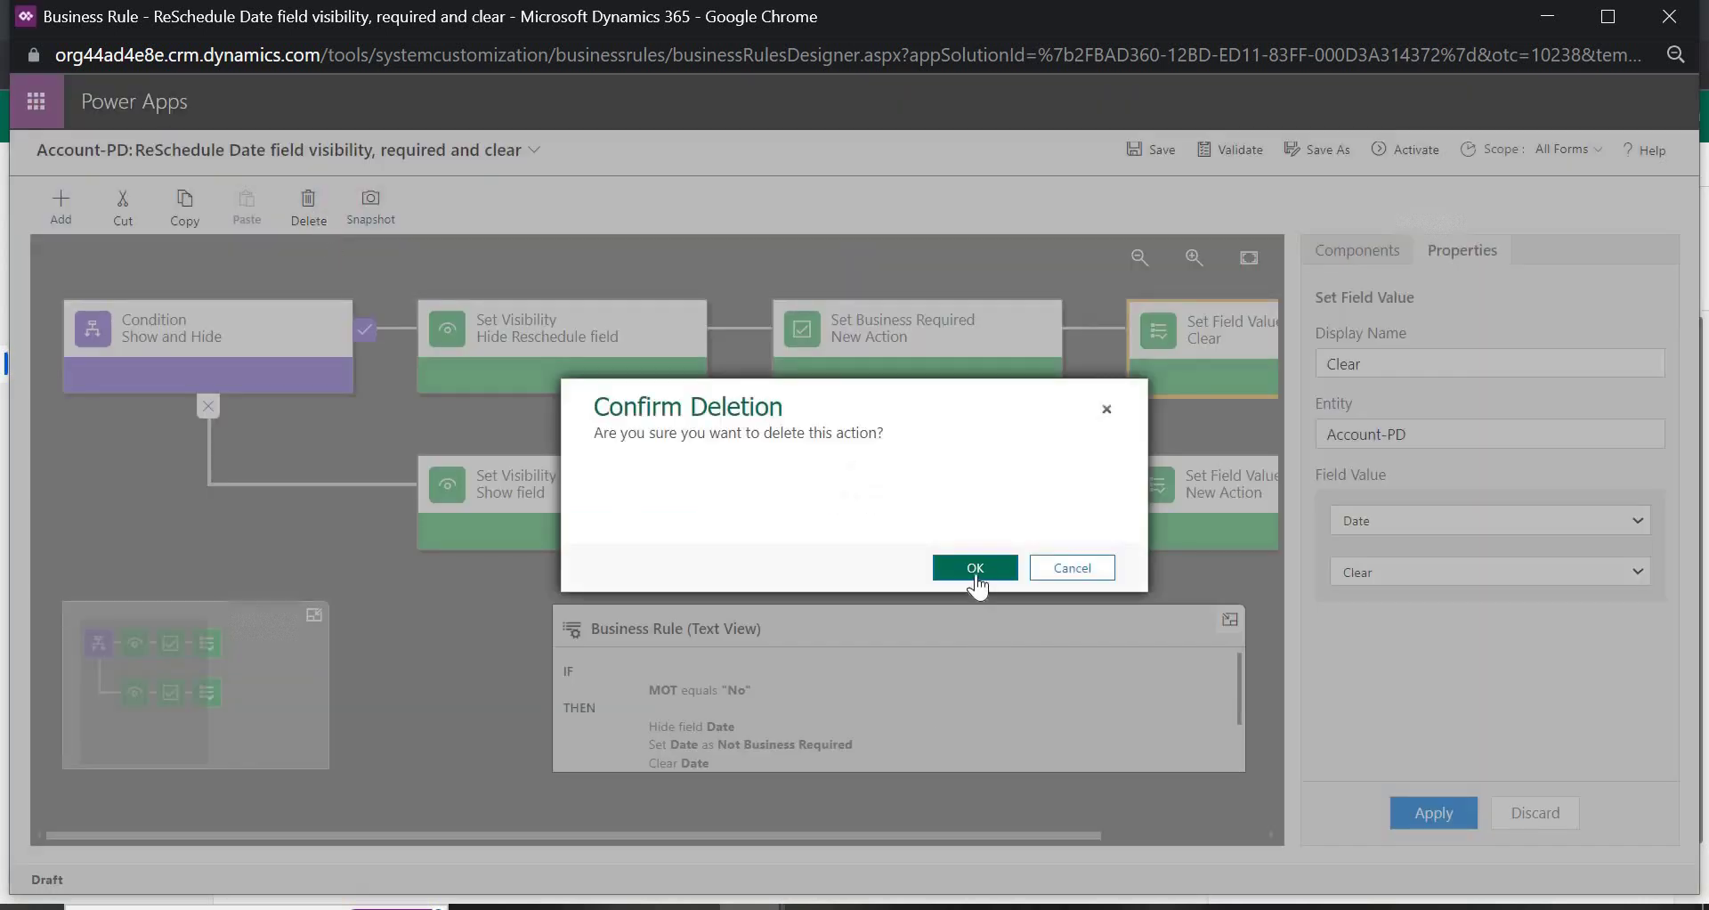
click(976, 570)
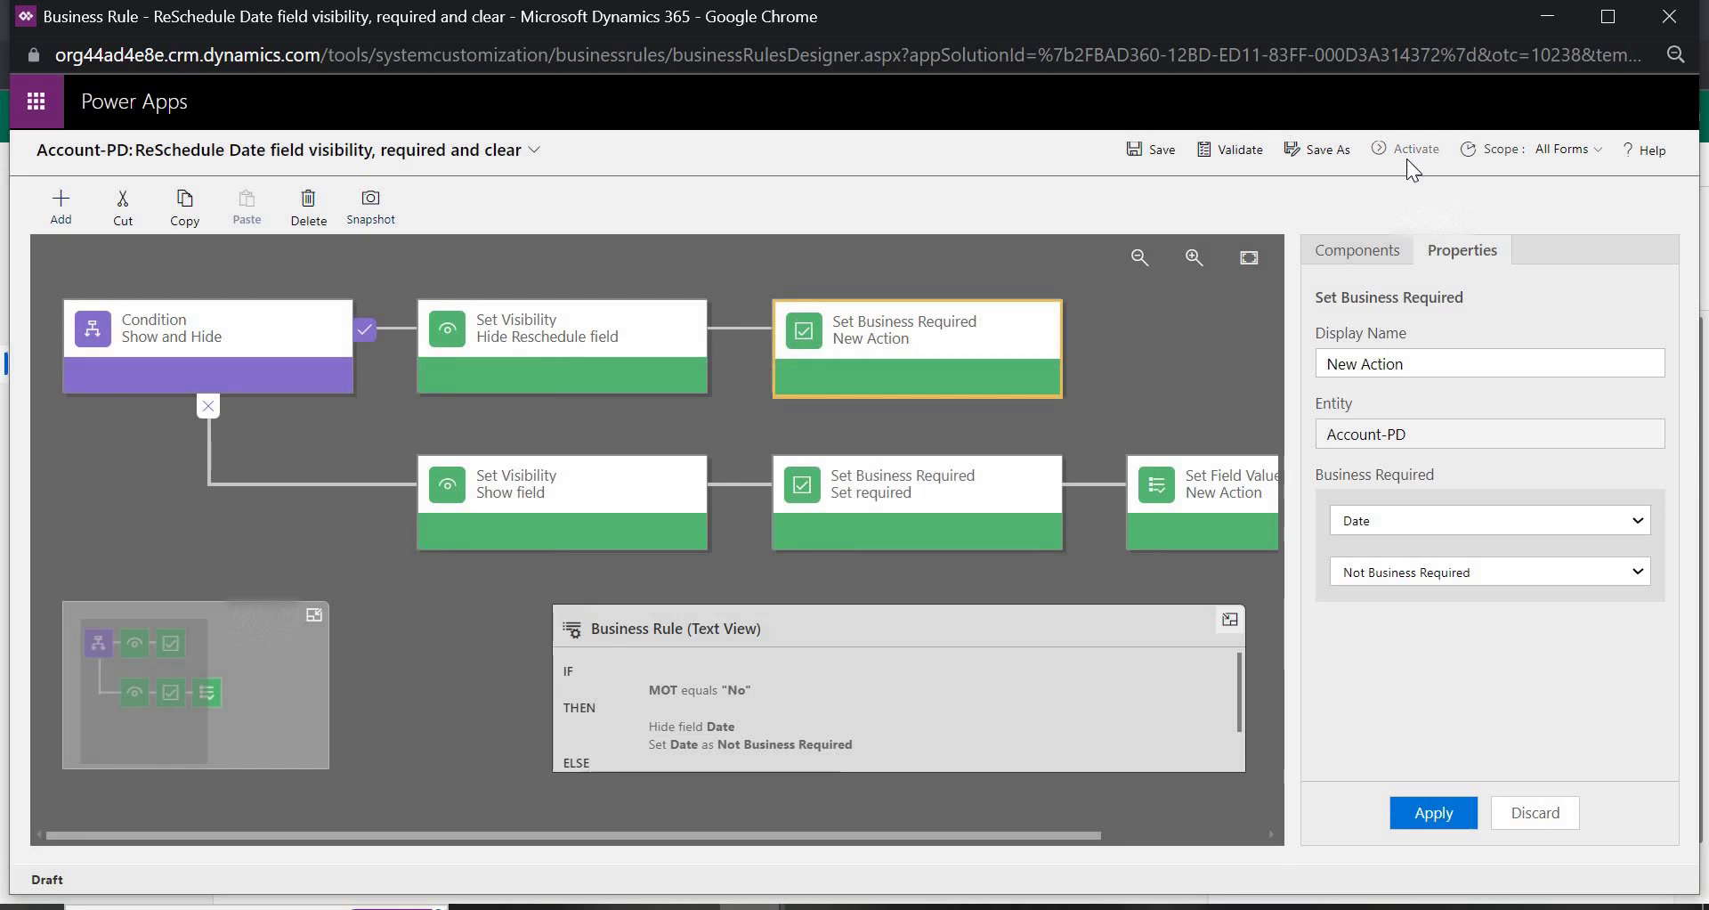
Reactivate the revised rule and bring the Account-PD record window back.
click(1407, 161)
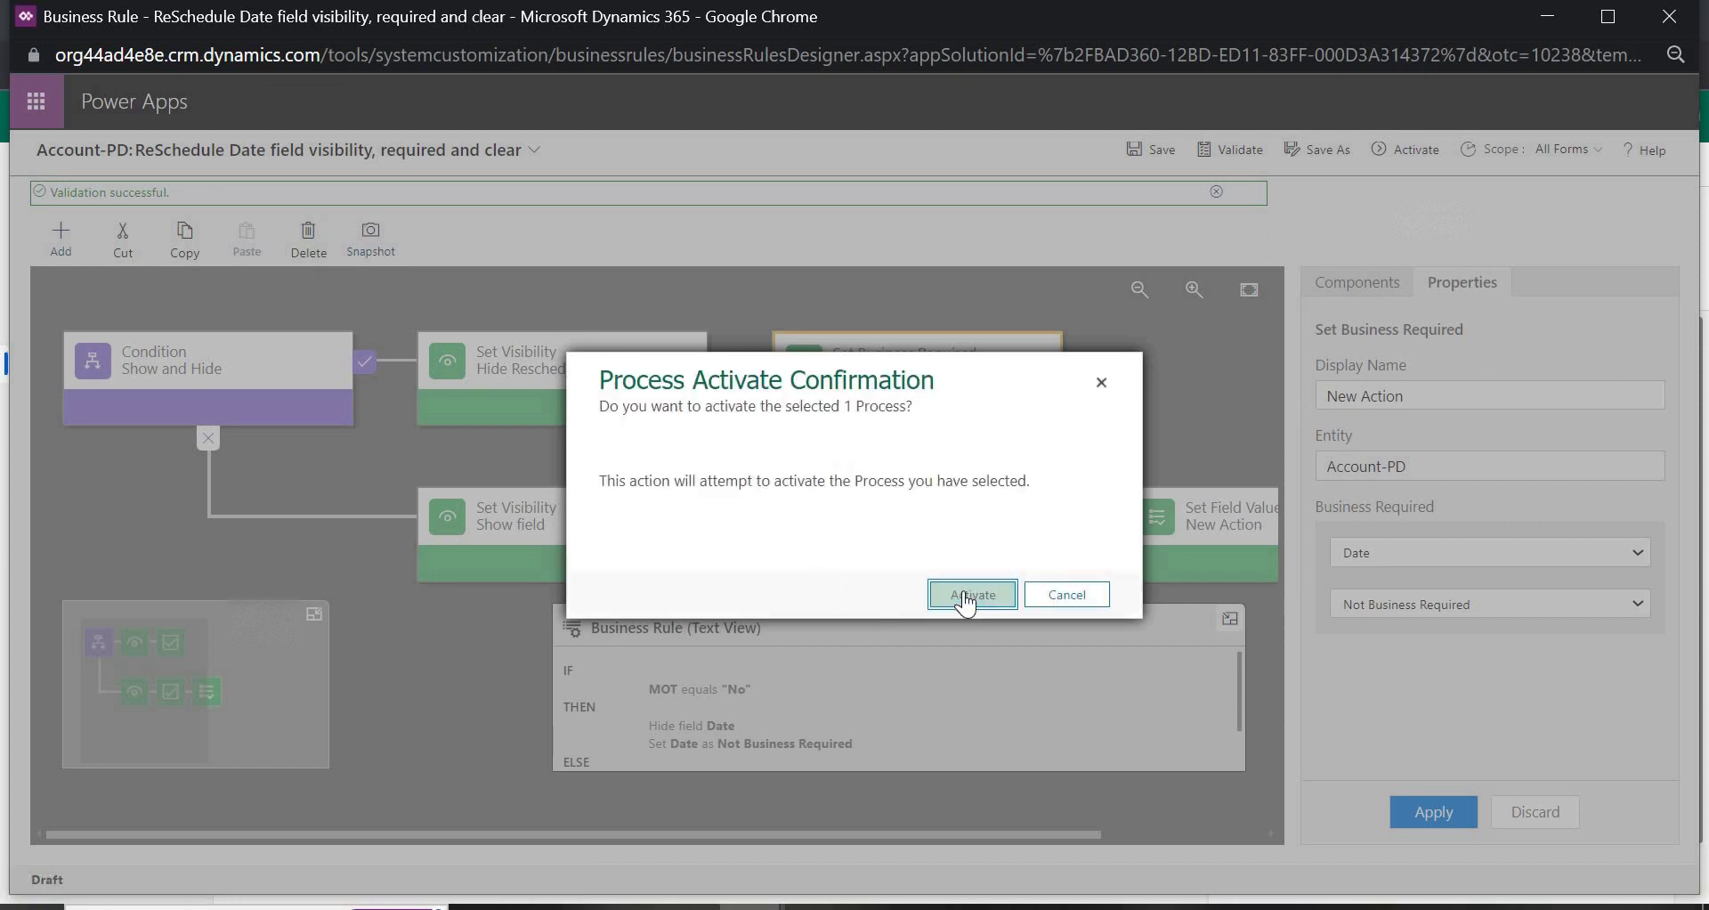
click(966, 596)
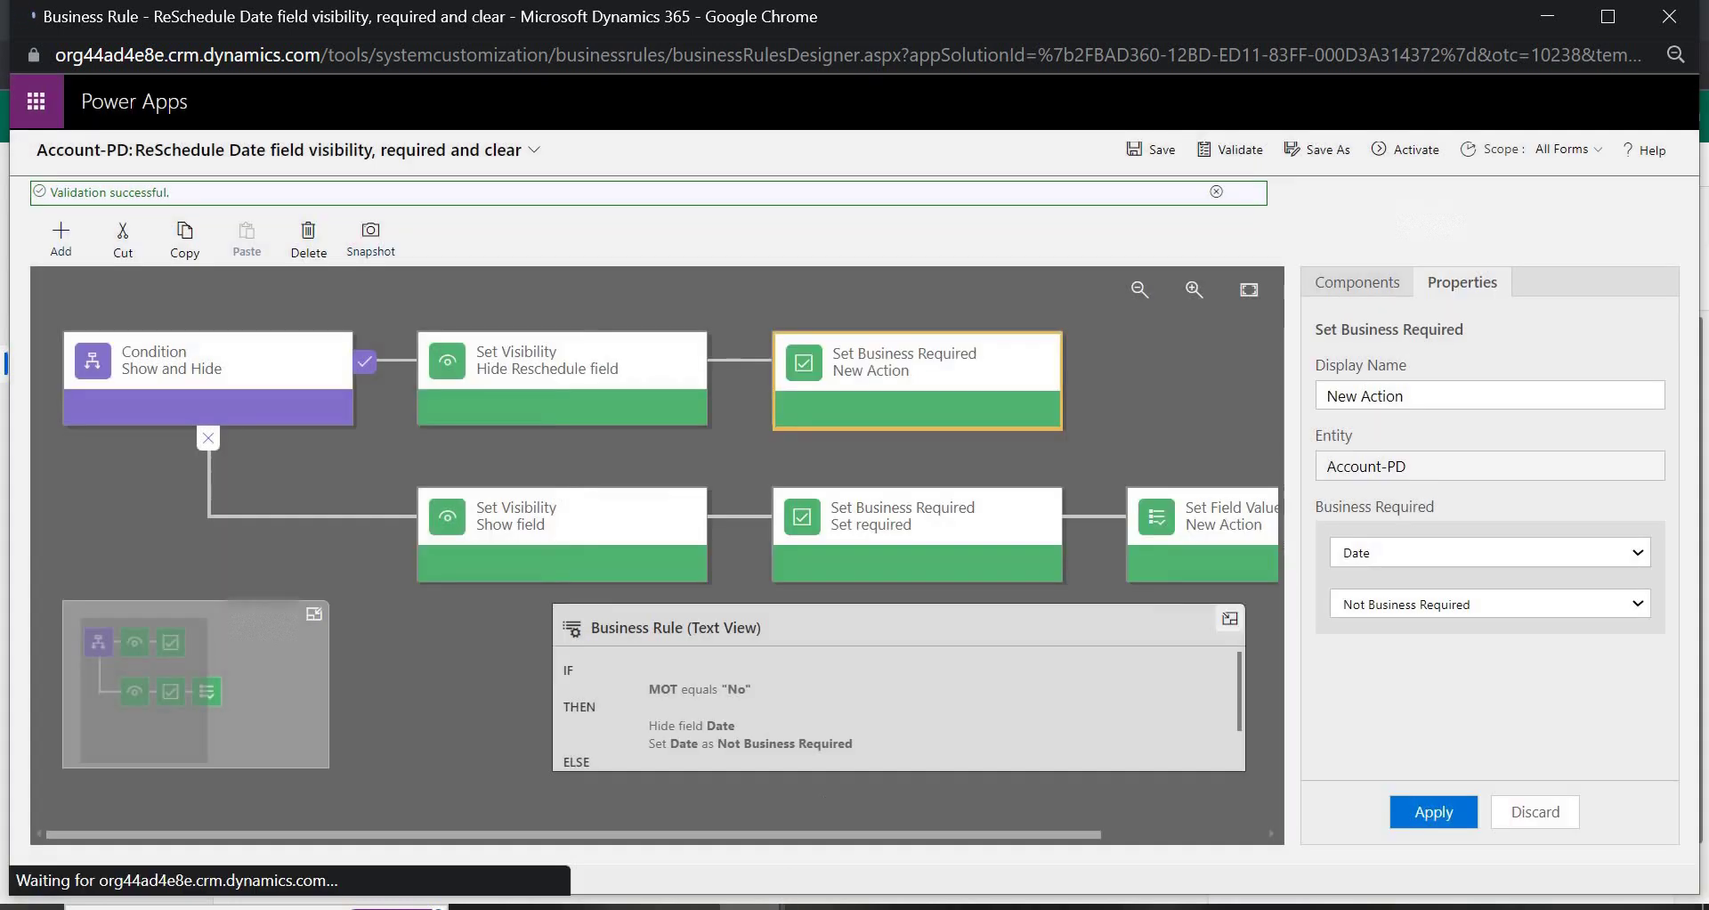
mouse_move(558, 815)
click(512, 754)
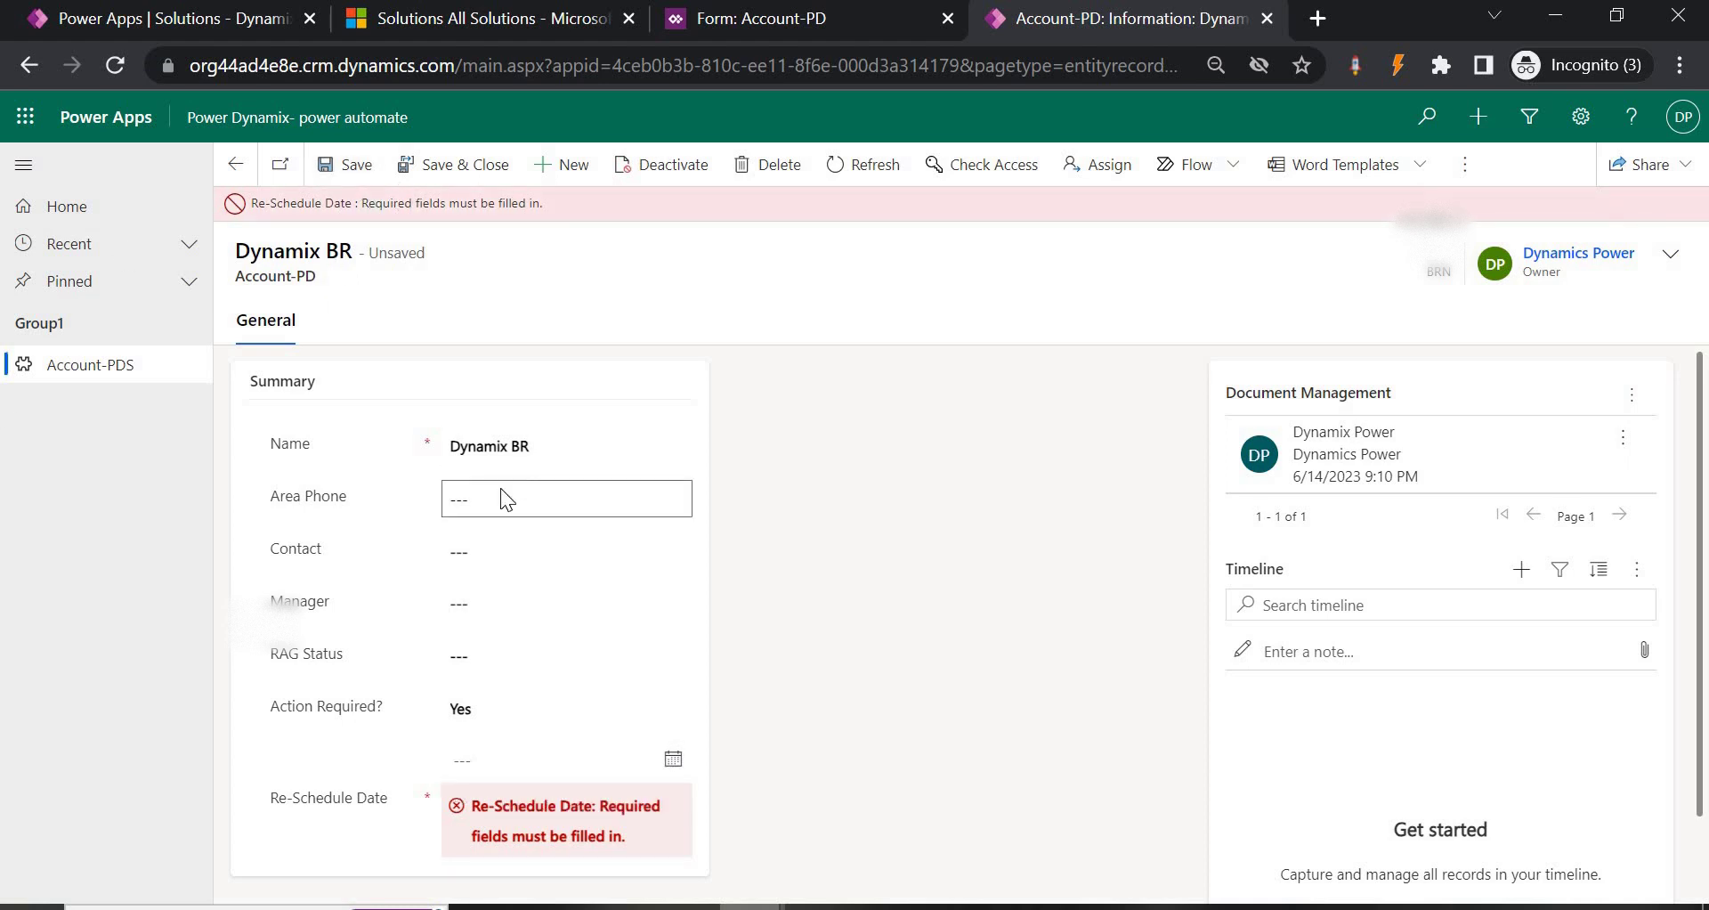
Reload the Account-PD record form twice so the updated rule takes effect.
key(F5)
click(981, 216)
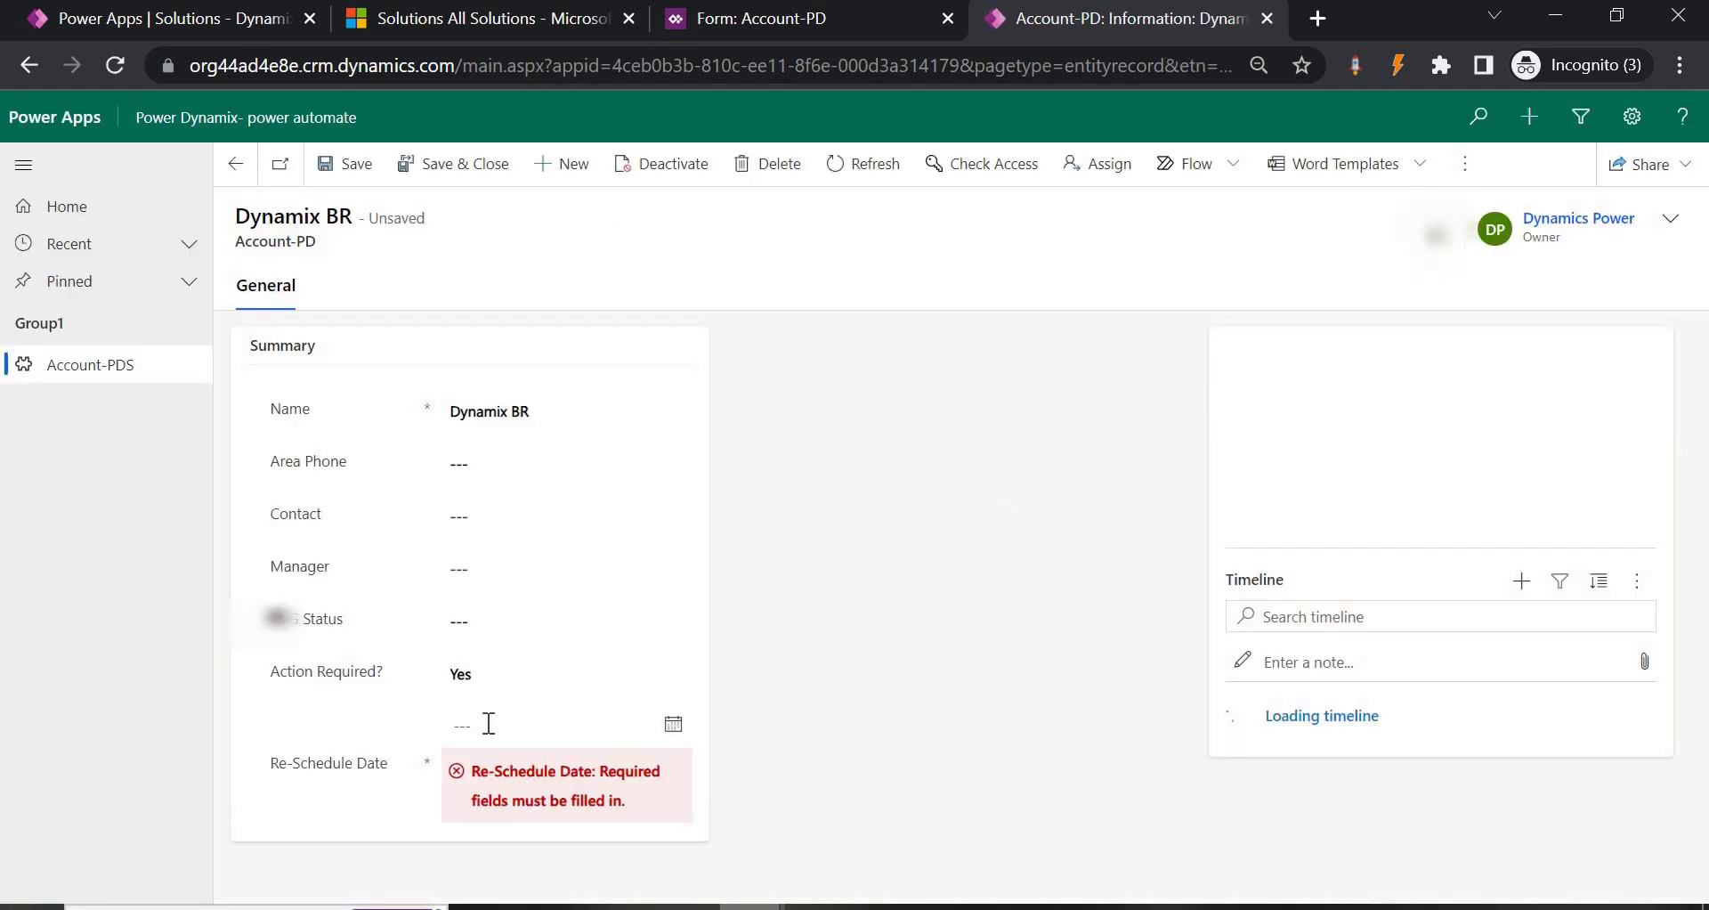
click(489, 718)
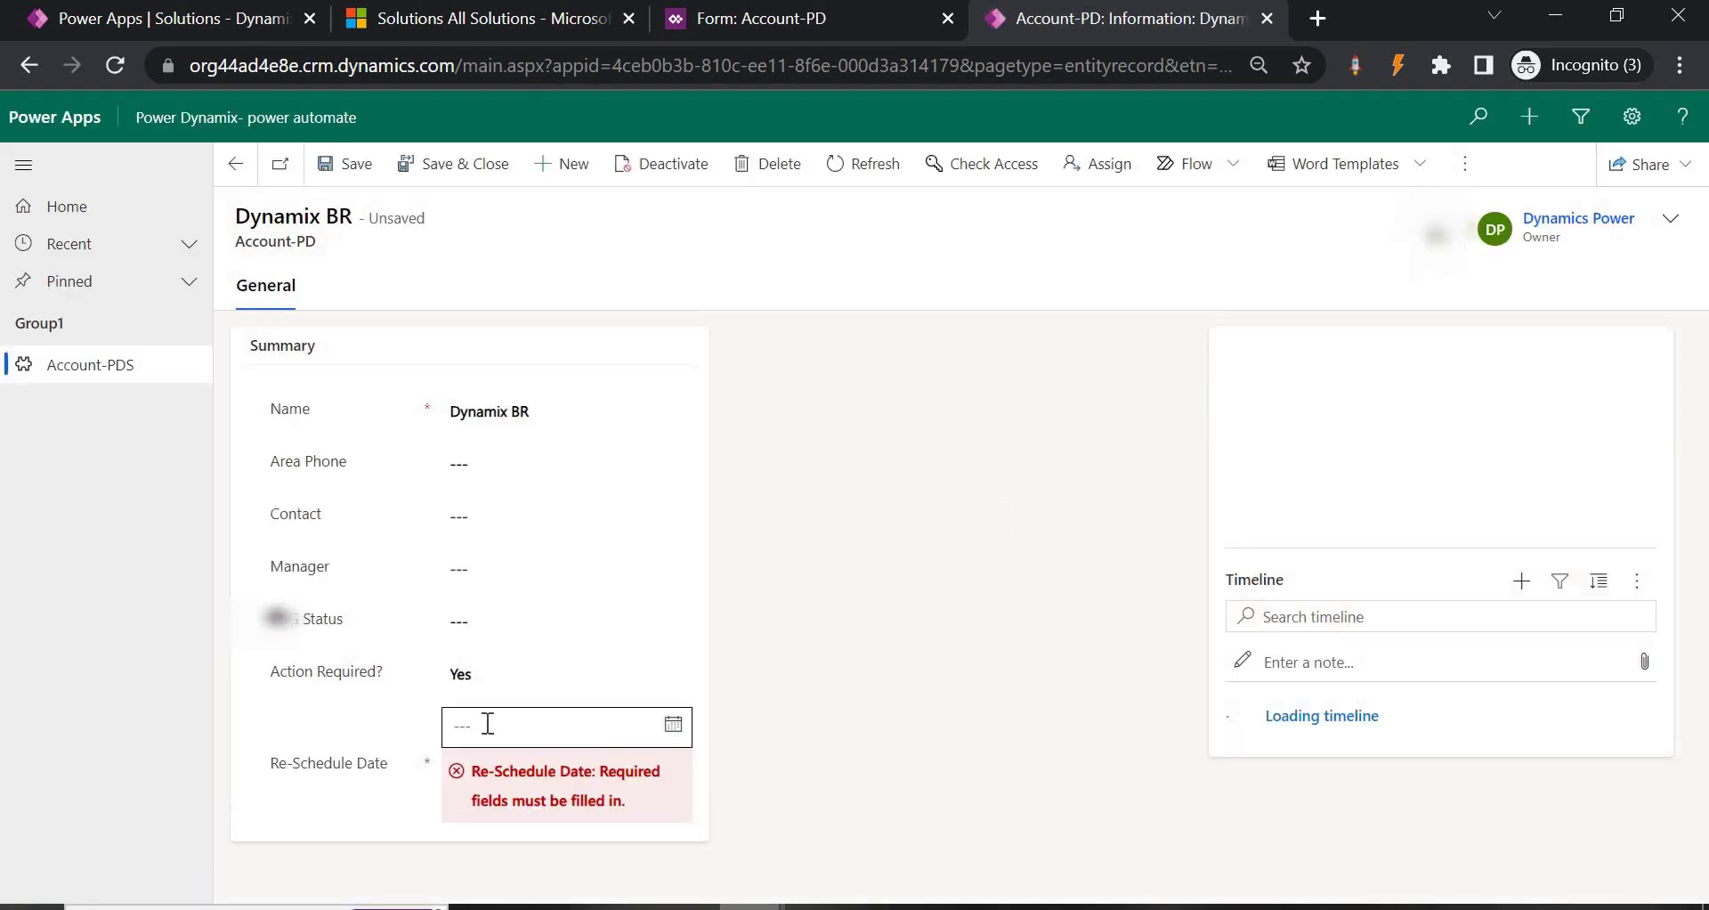
click(122, 67)
click(979, 261)
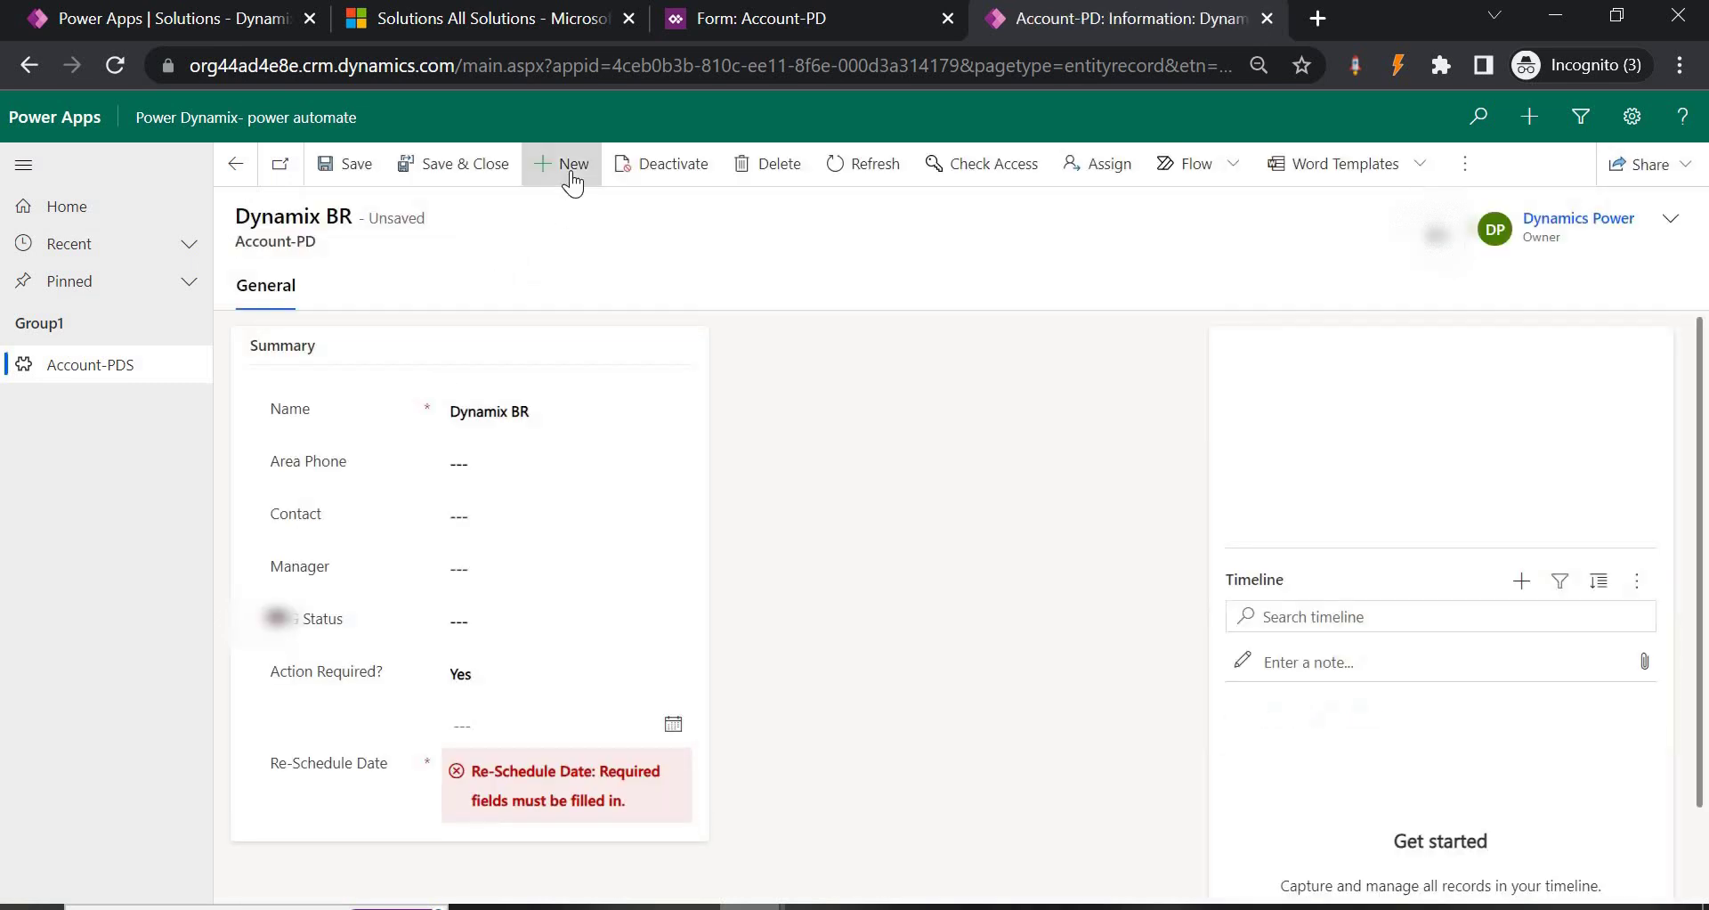
Create a record named test with Action Required? Yes and Re-Schedule Date June 2, 2023, then save.
click(571, 173)
click(988, 614)
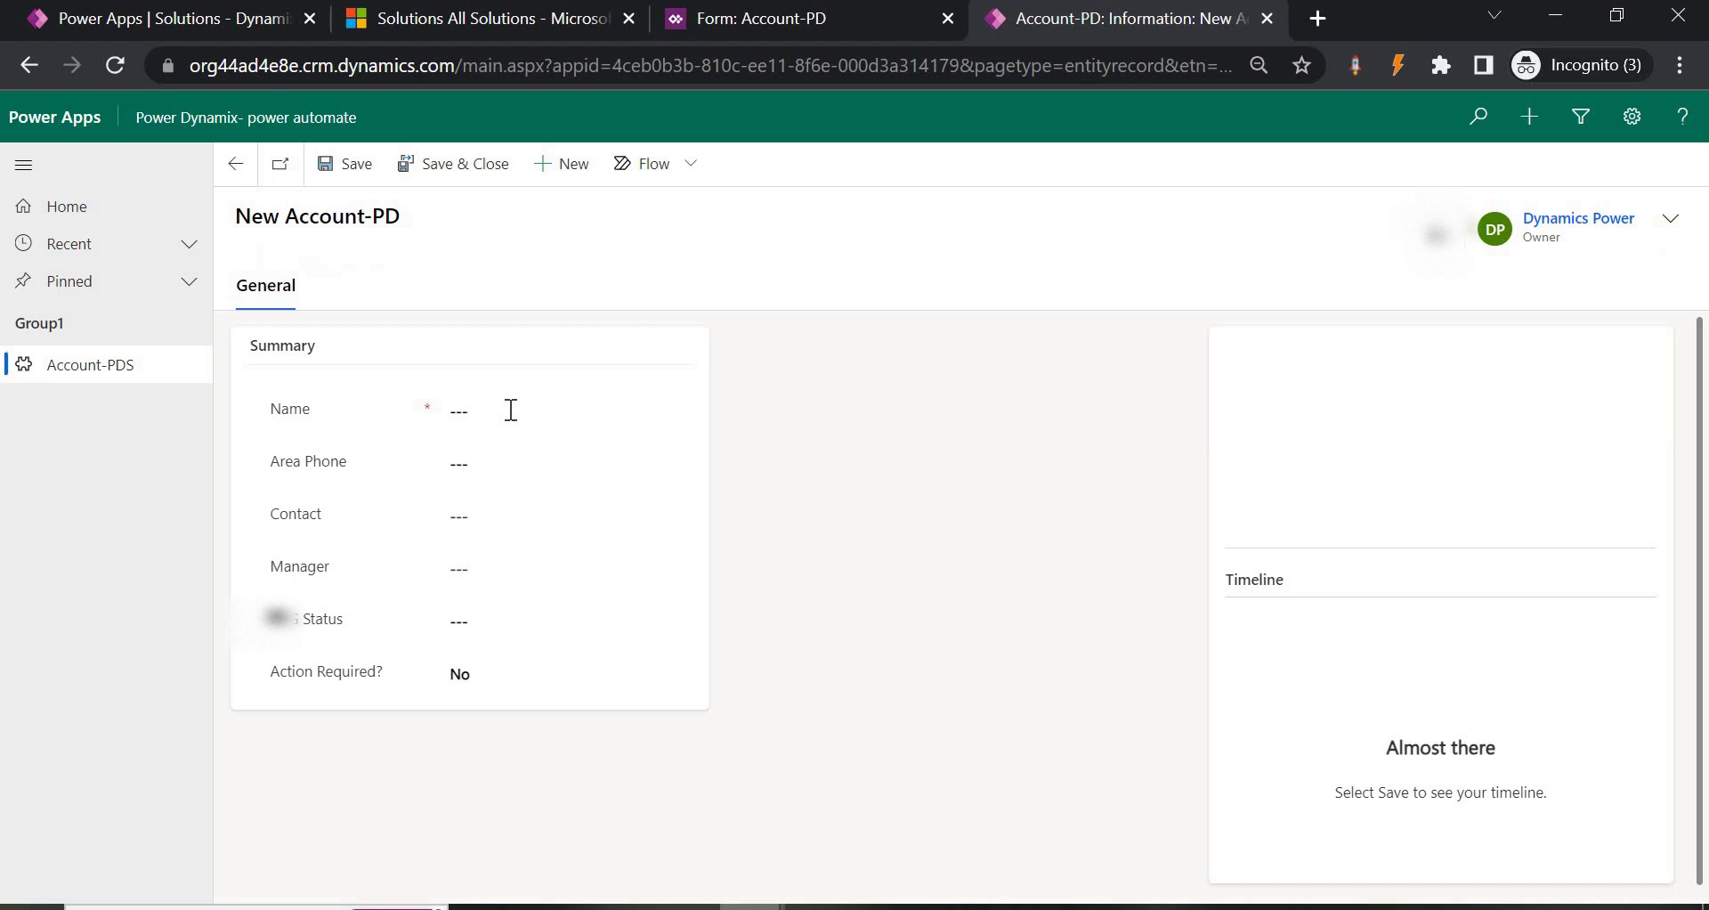
click(511, 409)
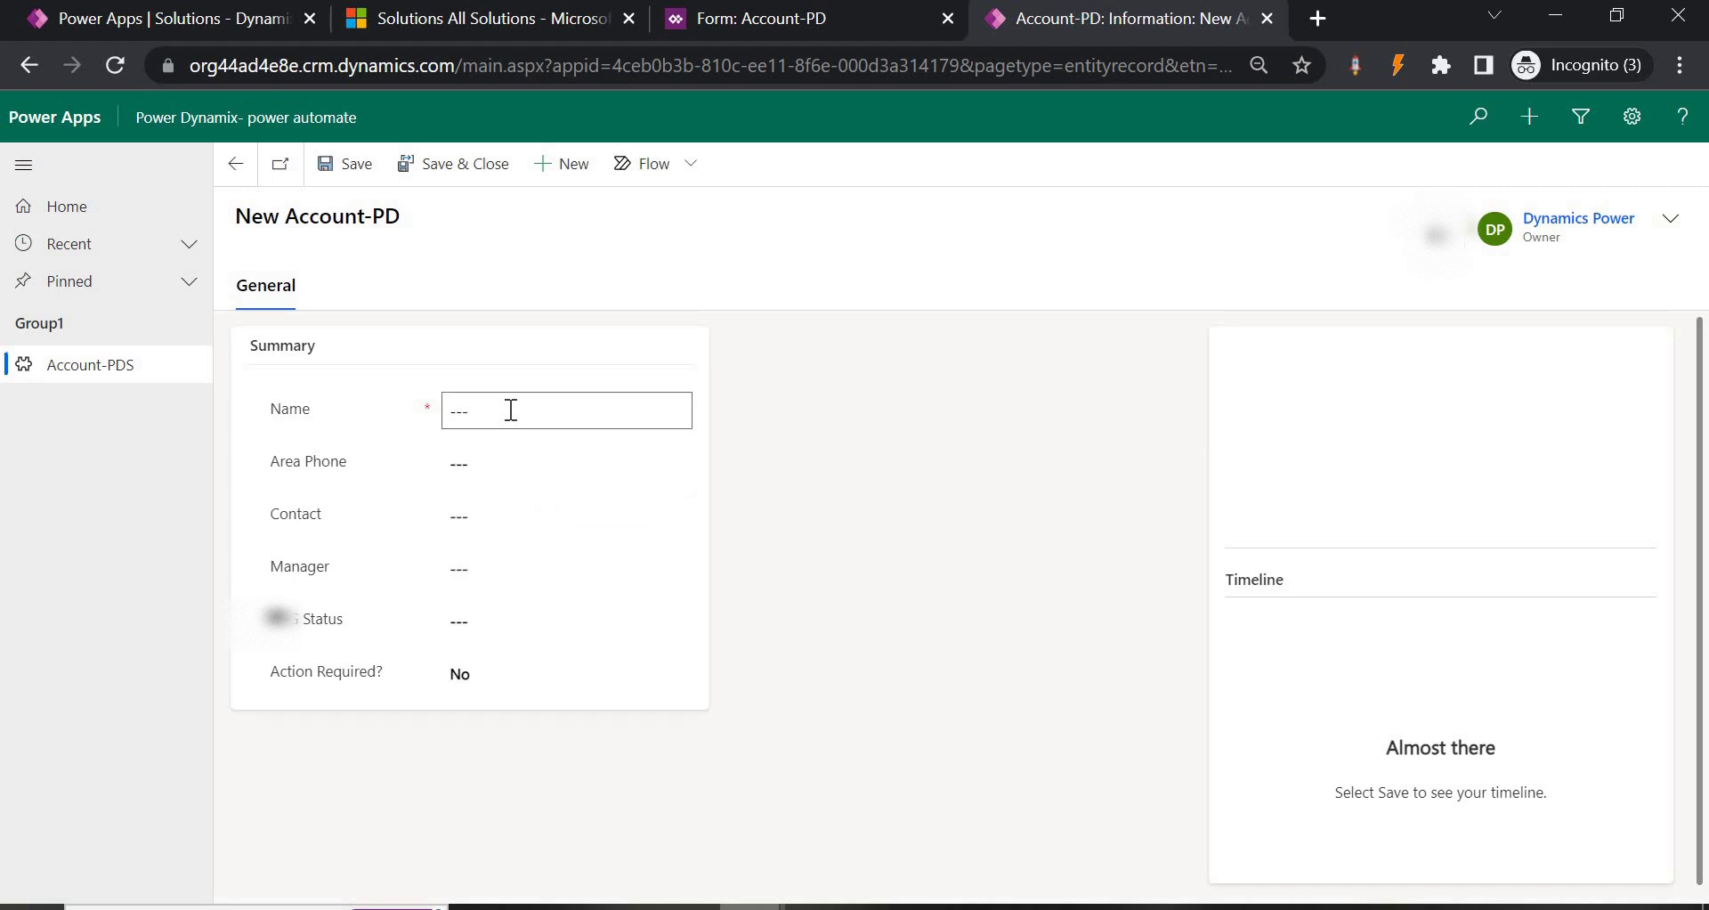
text(test)
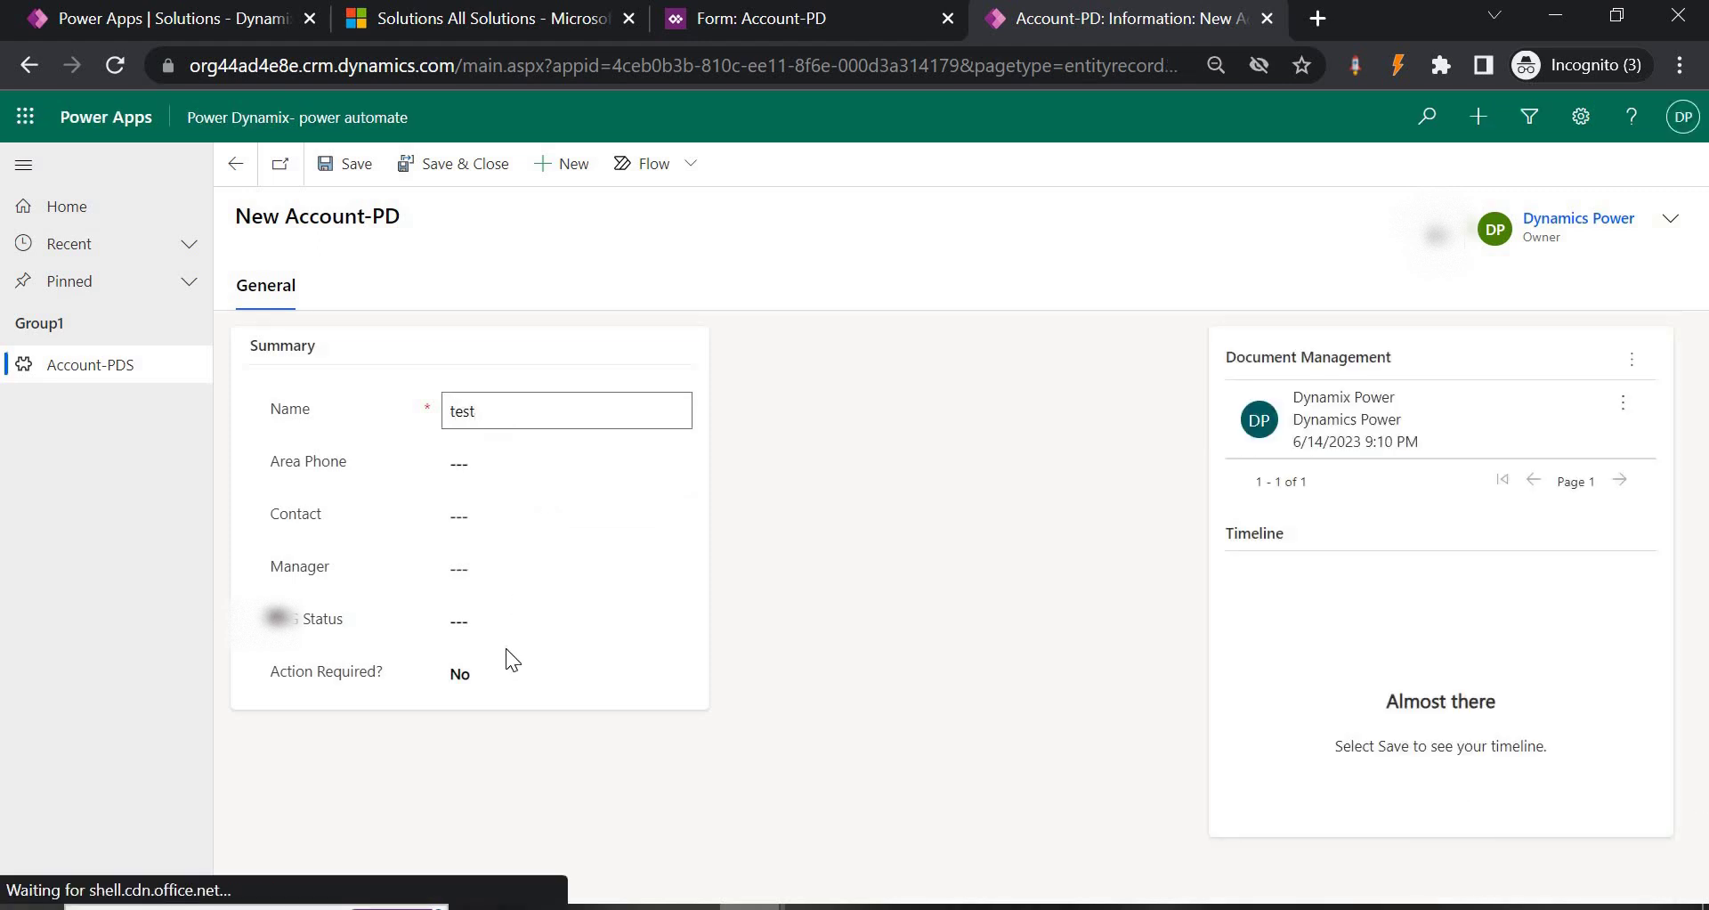
click(490, 678)
click(486, 721)
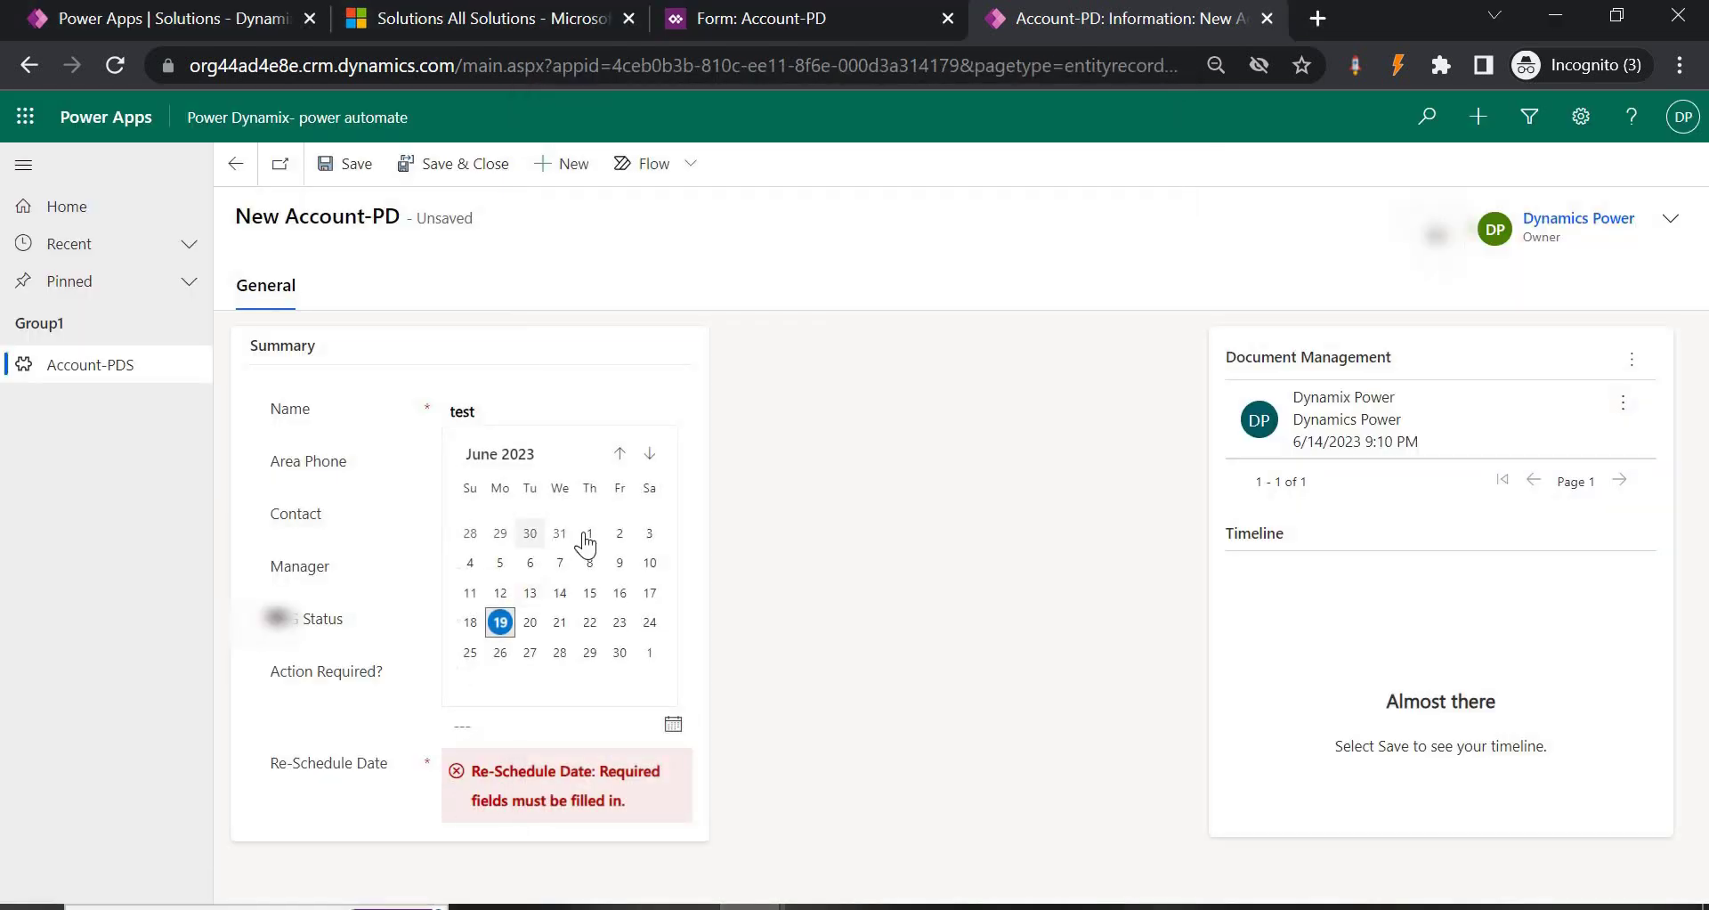
click(620, 532)
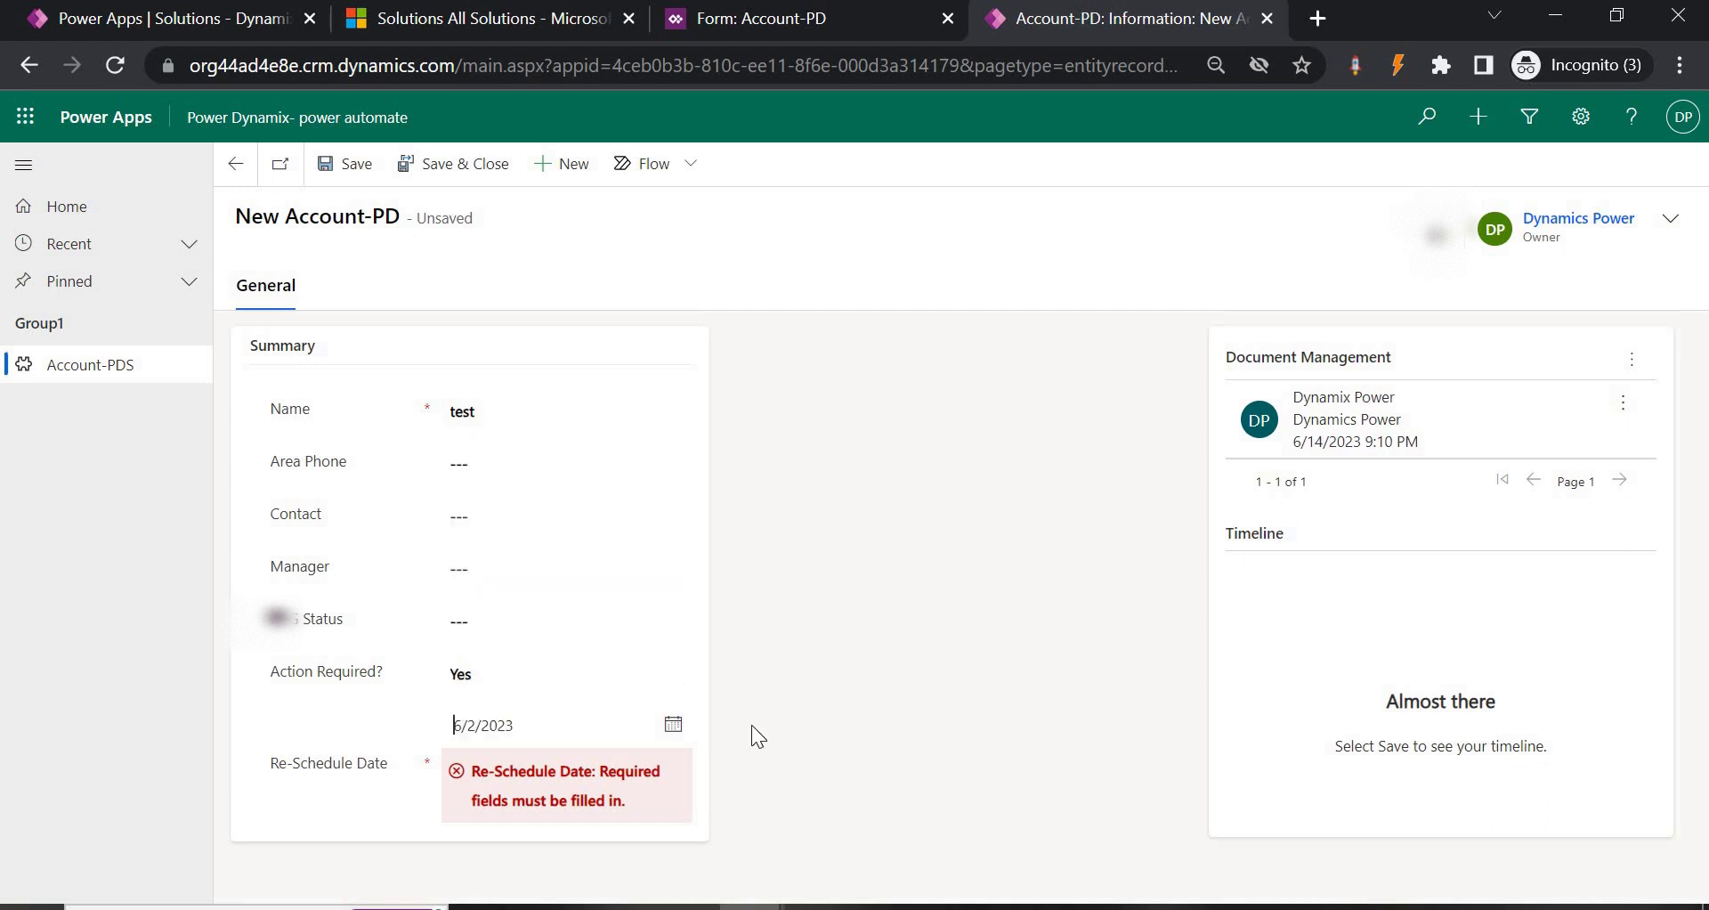
click(350, 170)
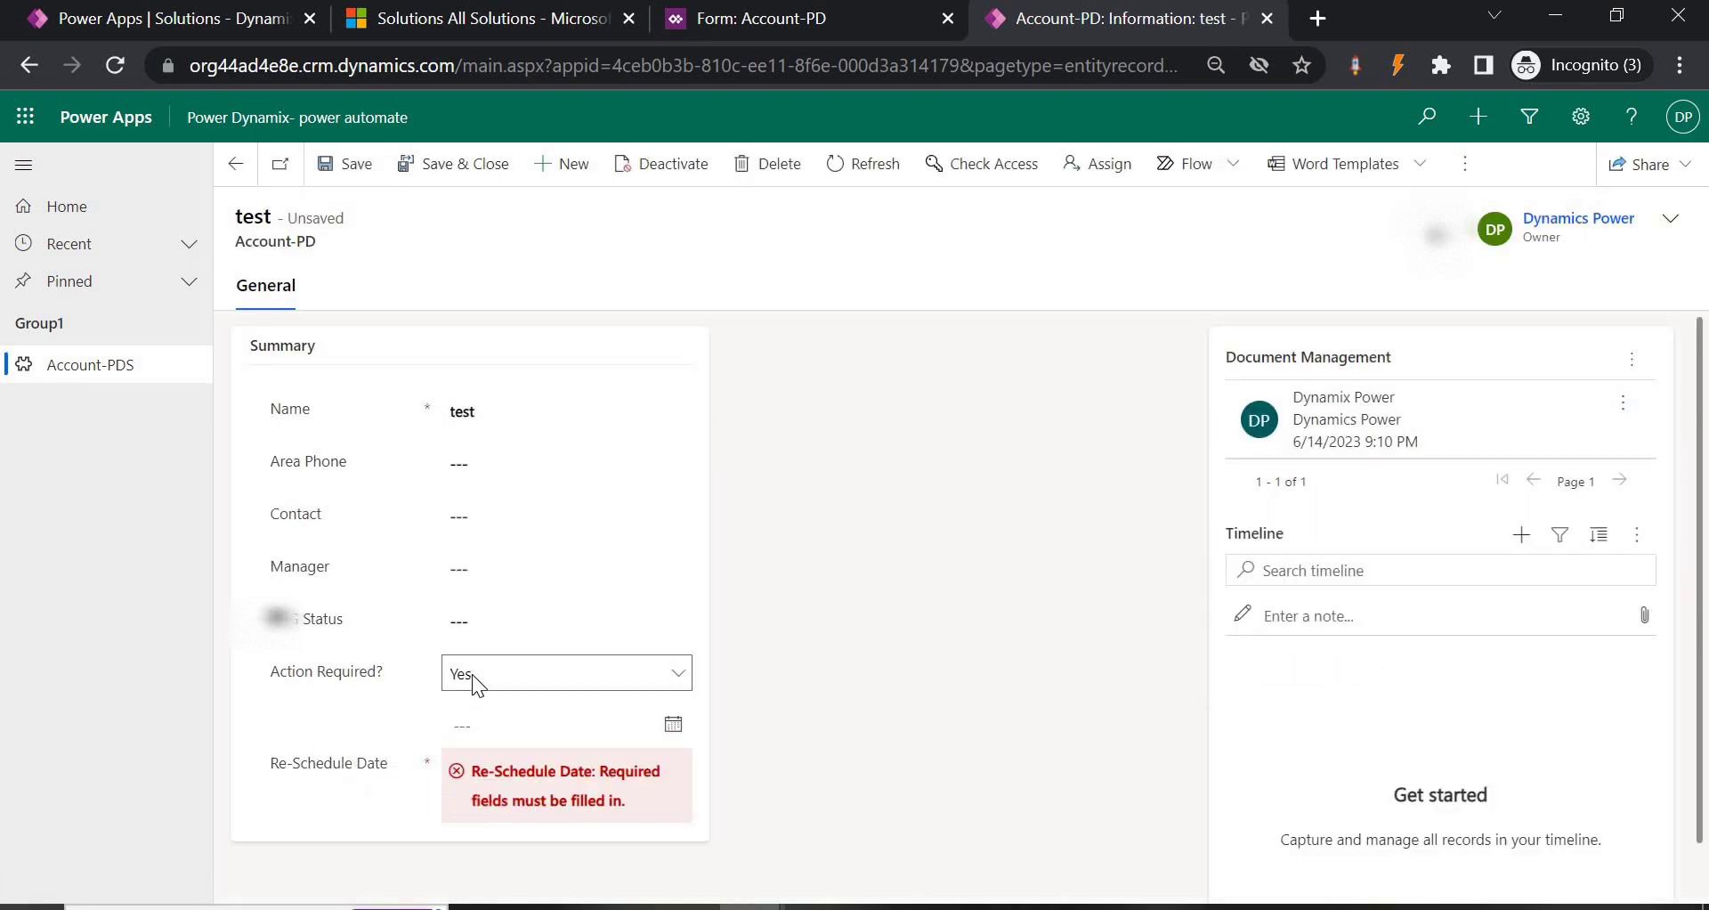
click(750, 907)
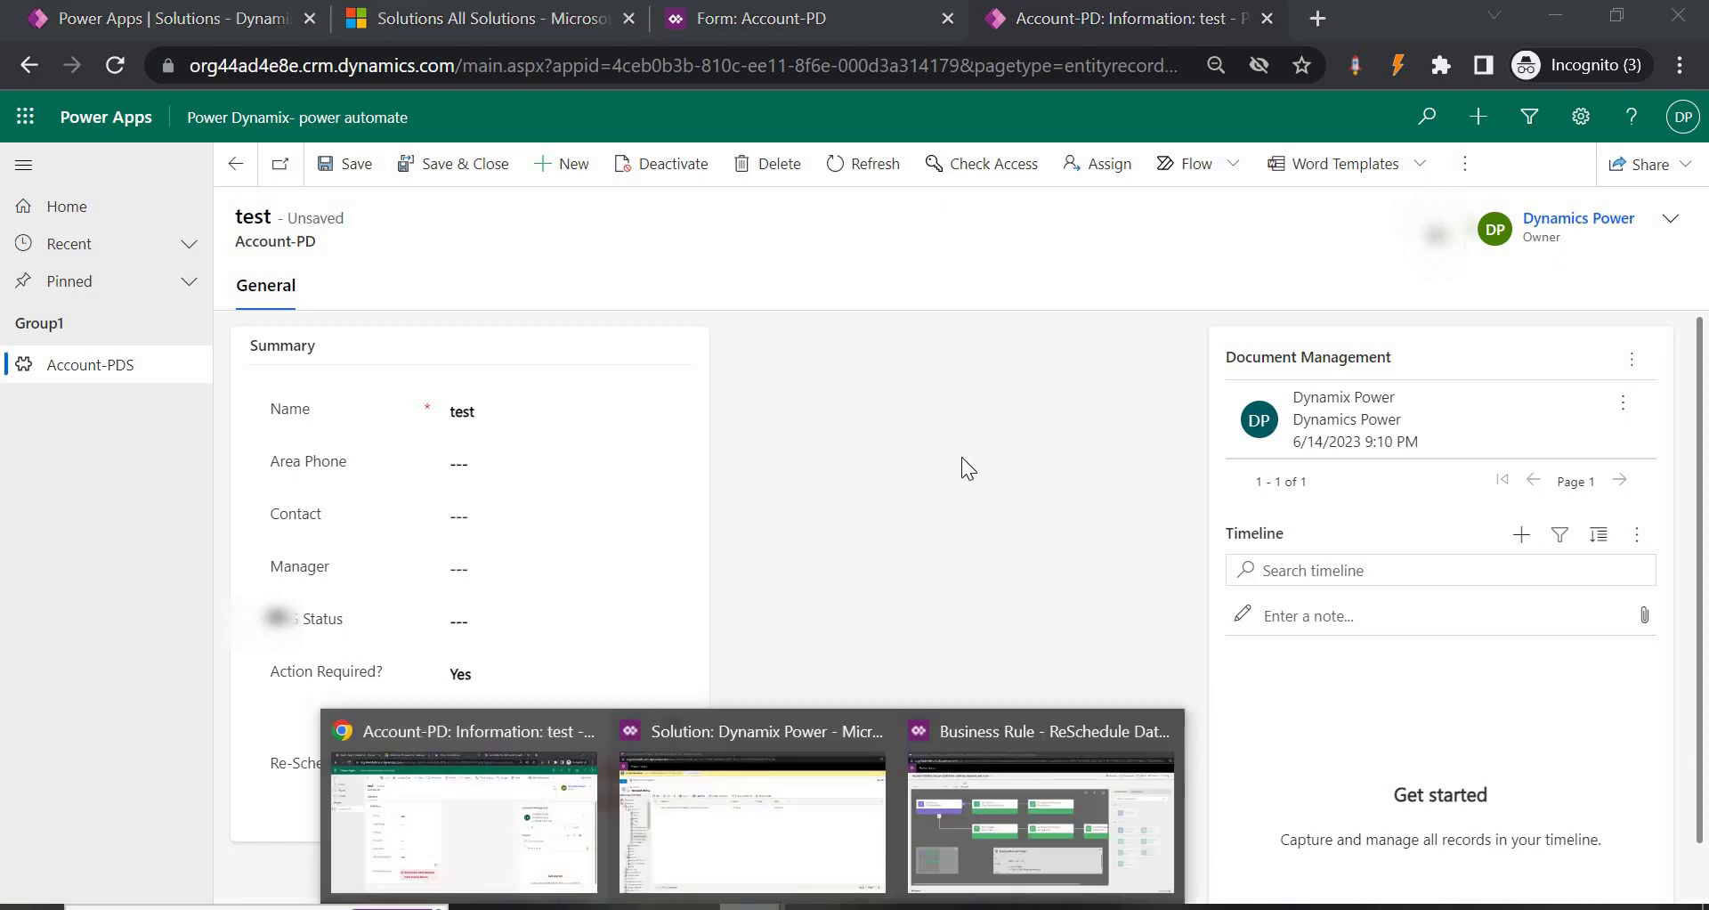
Deactivate the rule, drag the date-clearing Set Field Value after Set Business Required New Action, and save.
click(1016, 809)
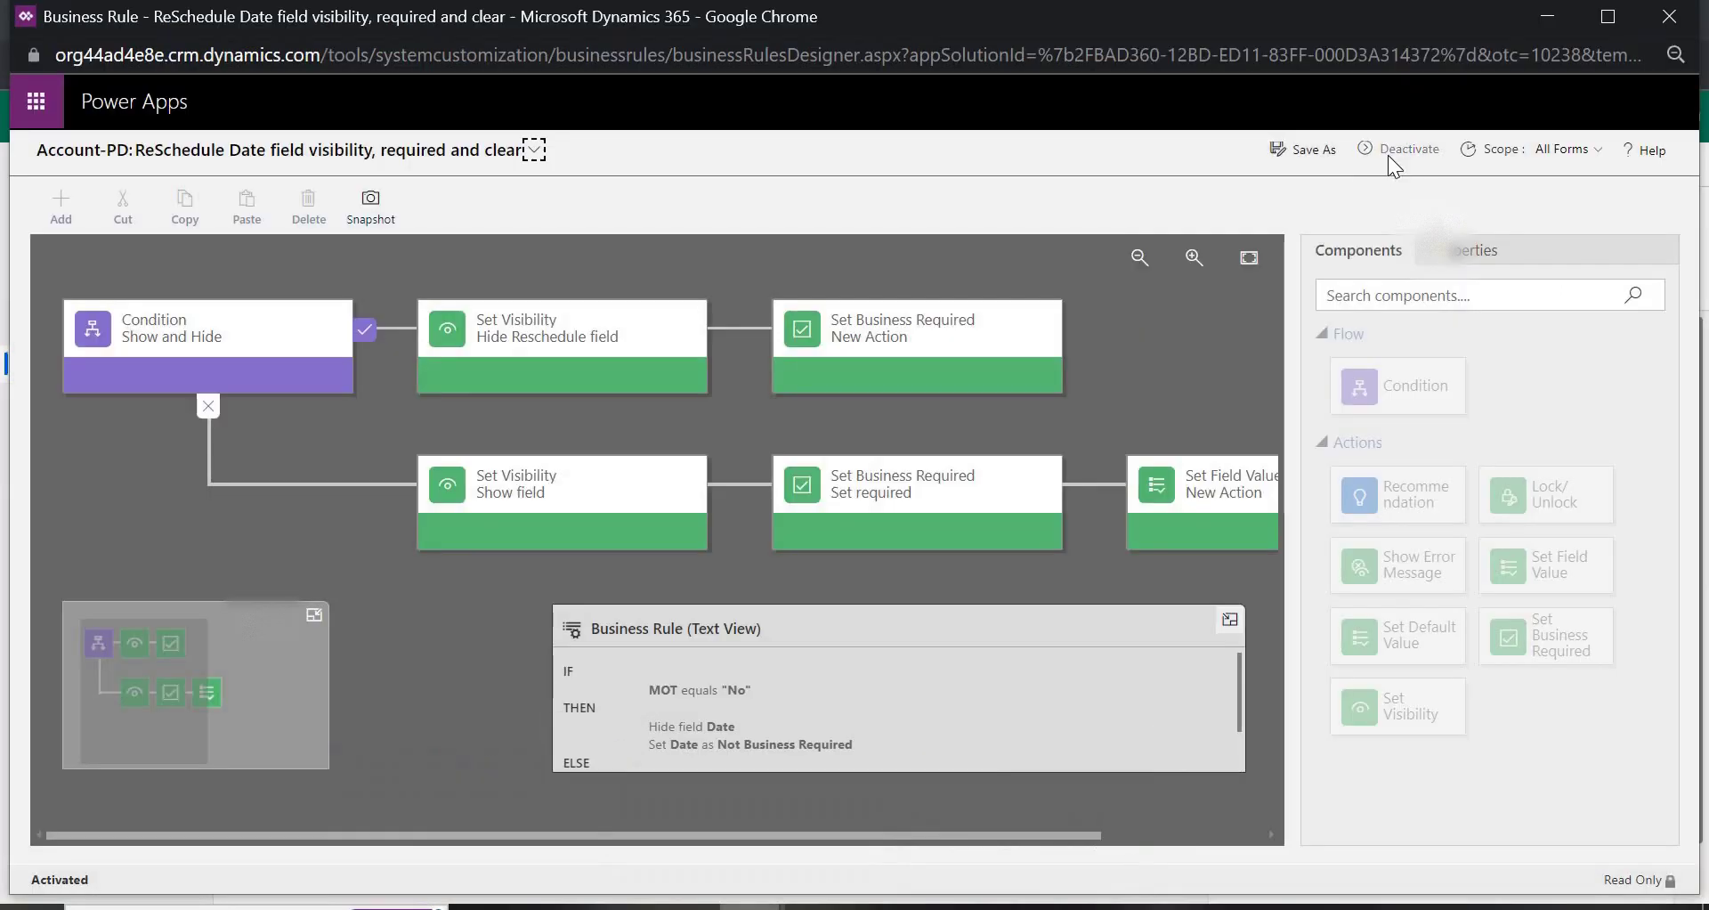
click(1389, 149)
click(966, 593)
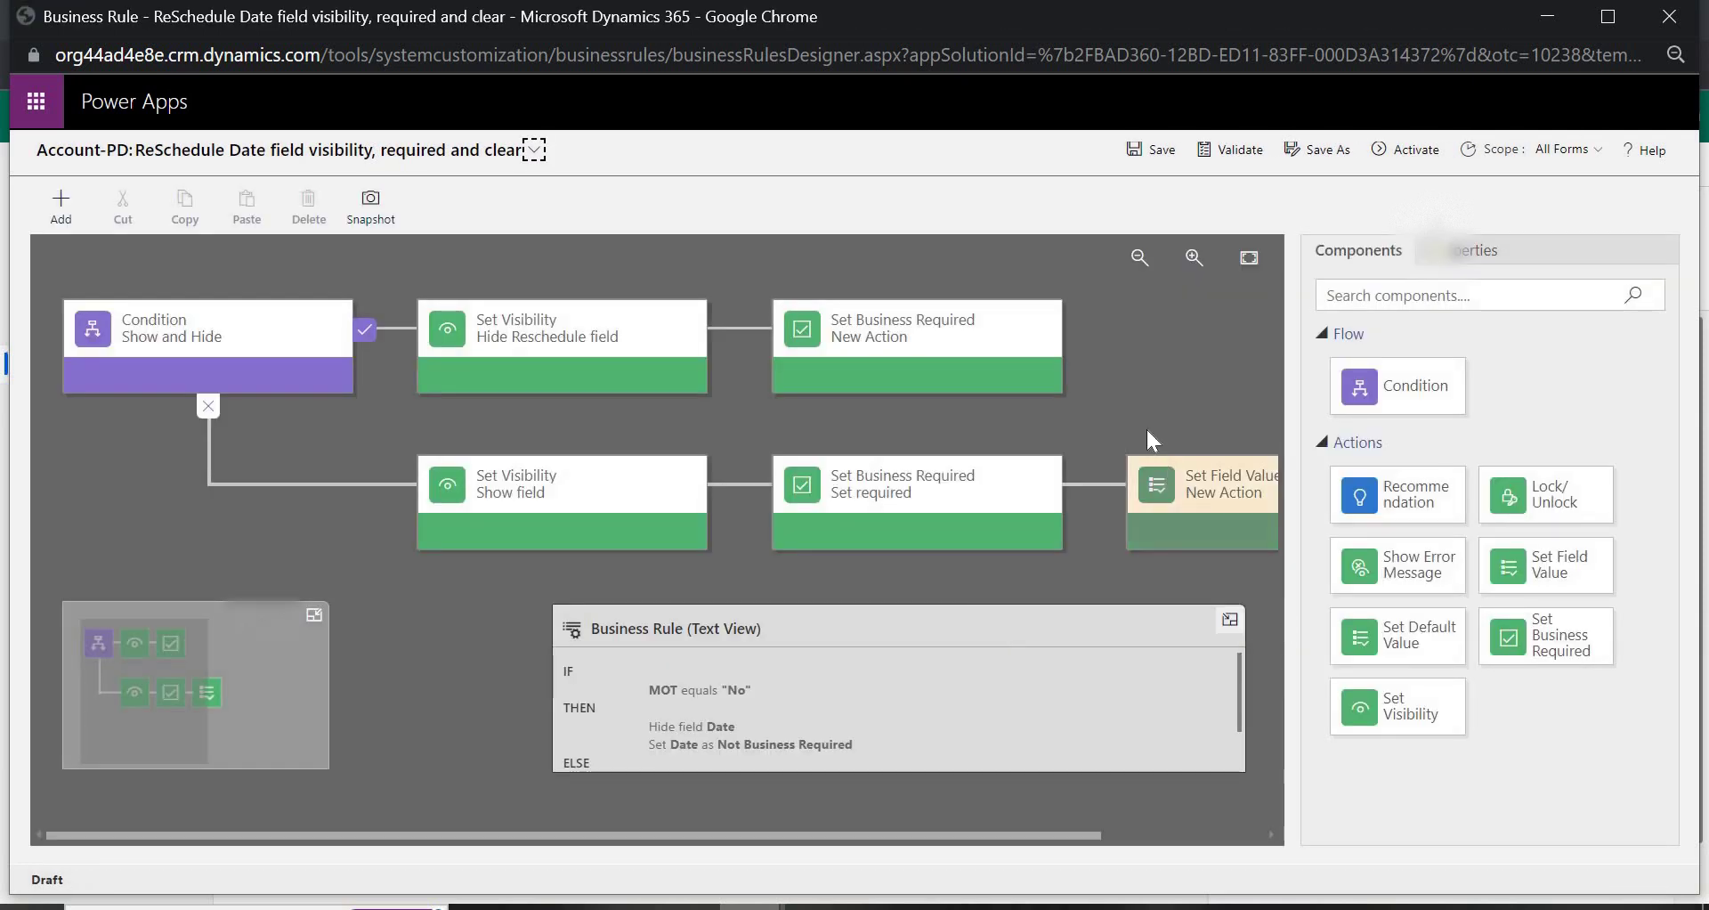
drag(1147, 429, 1103, 361)
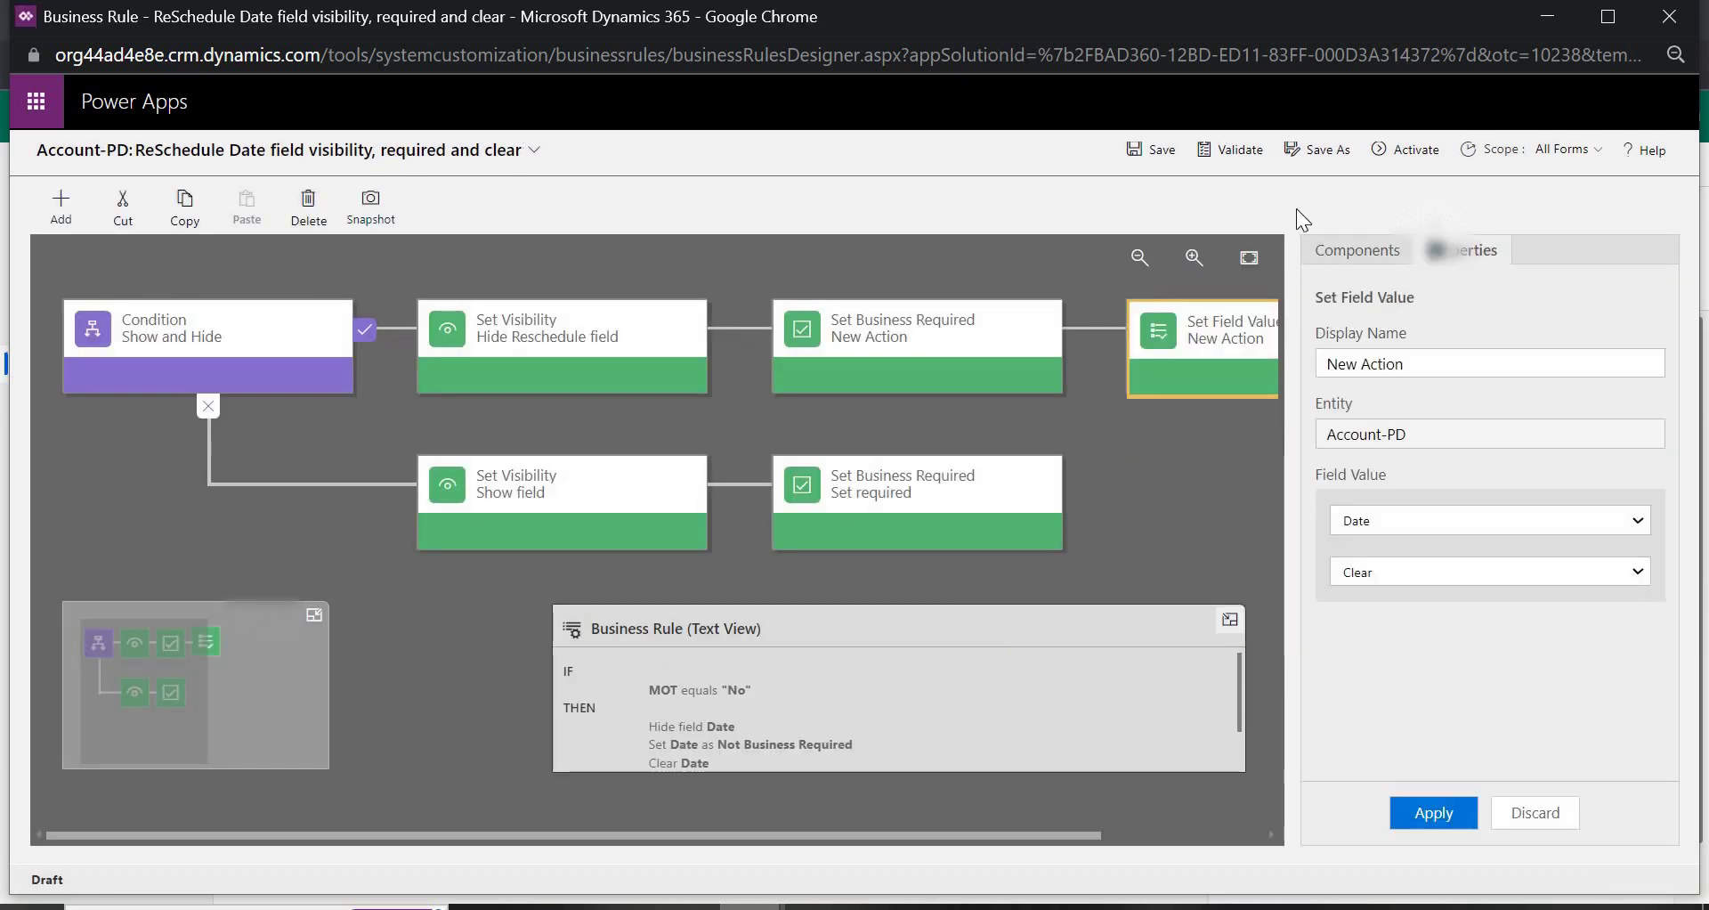
click(1155, 151)
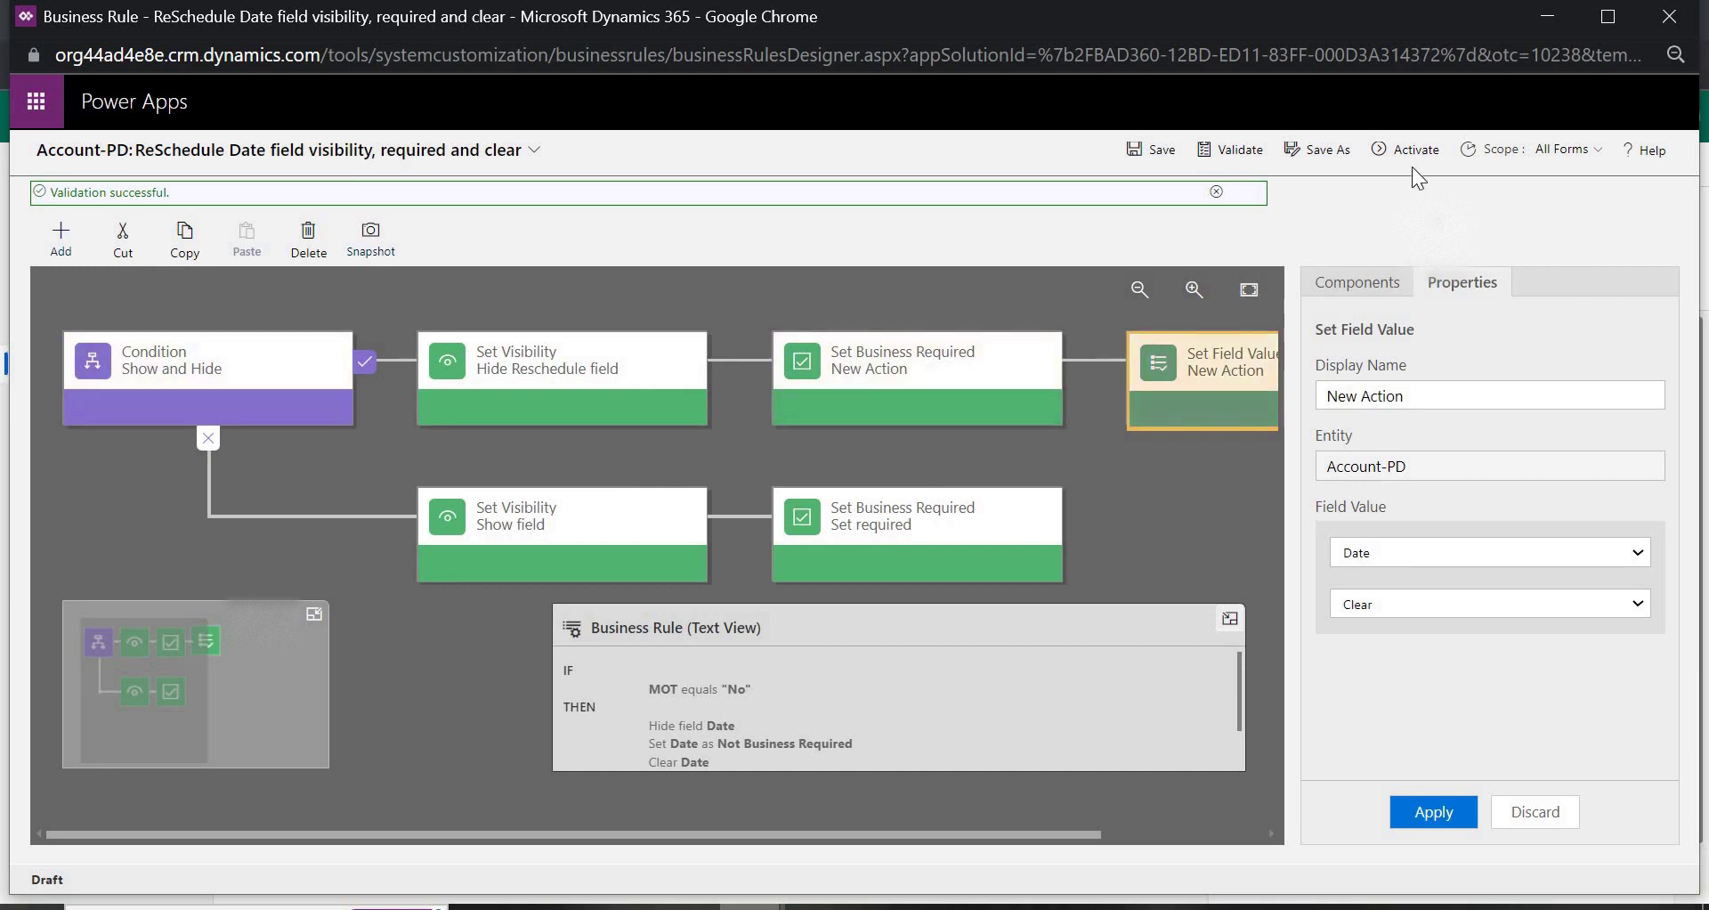
Activate the updated business rule and confirm the Process Template activation.
click(1416, 163)
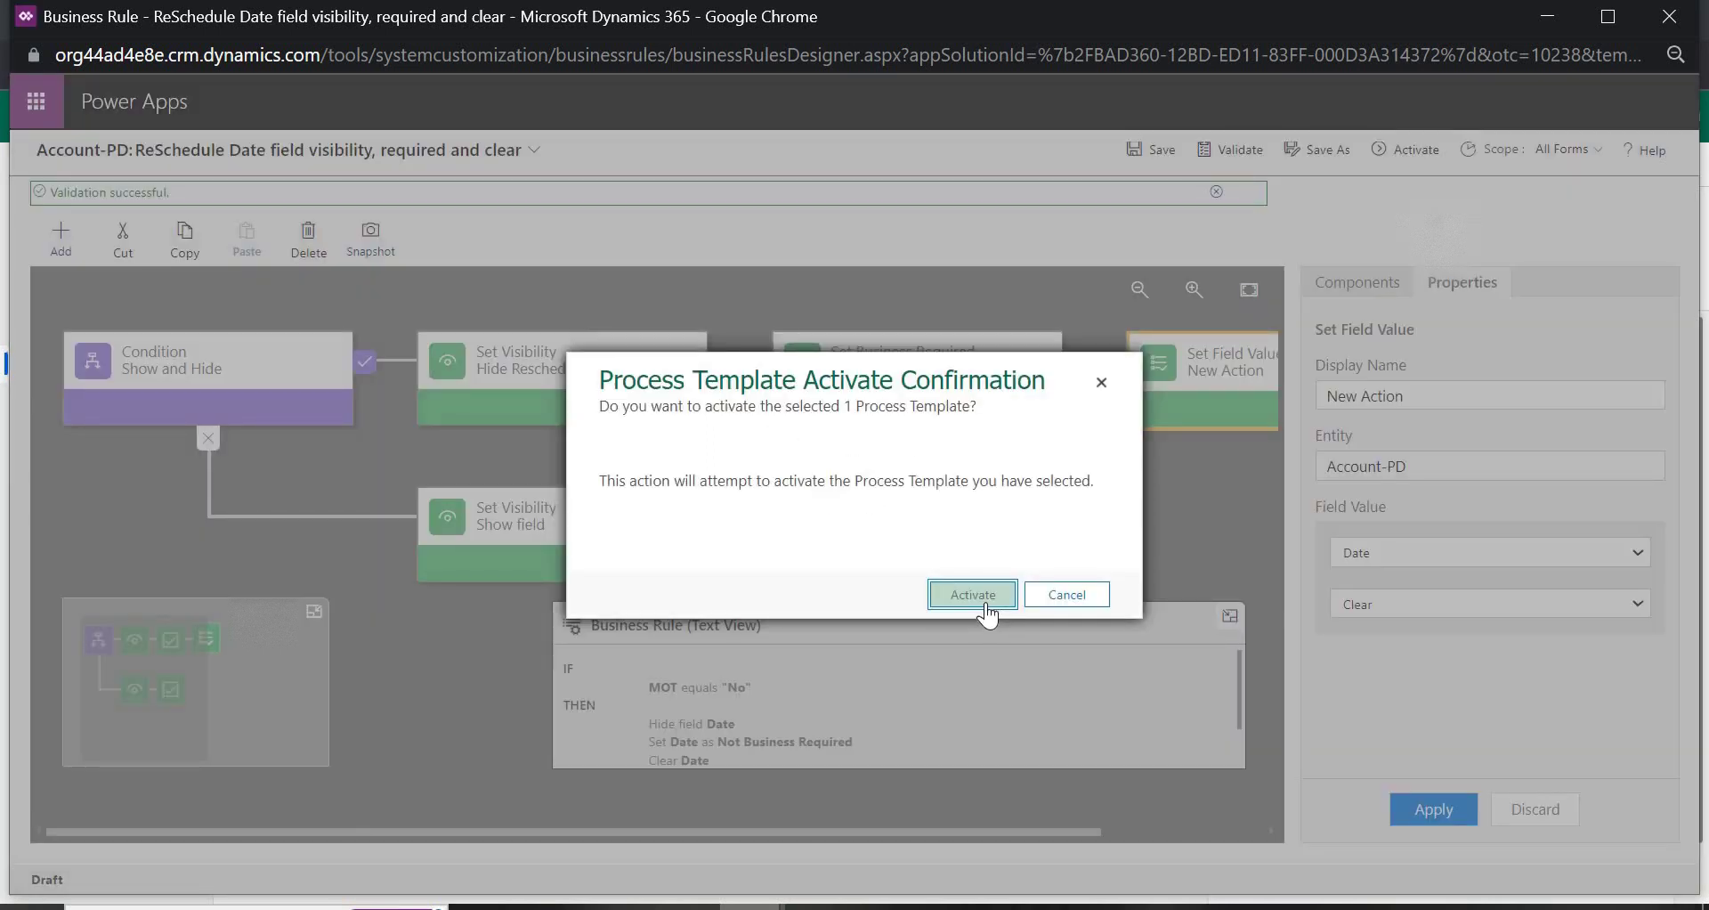
click(973, 594)
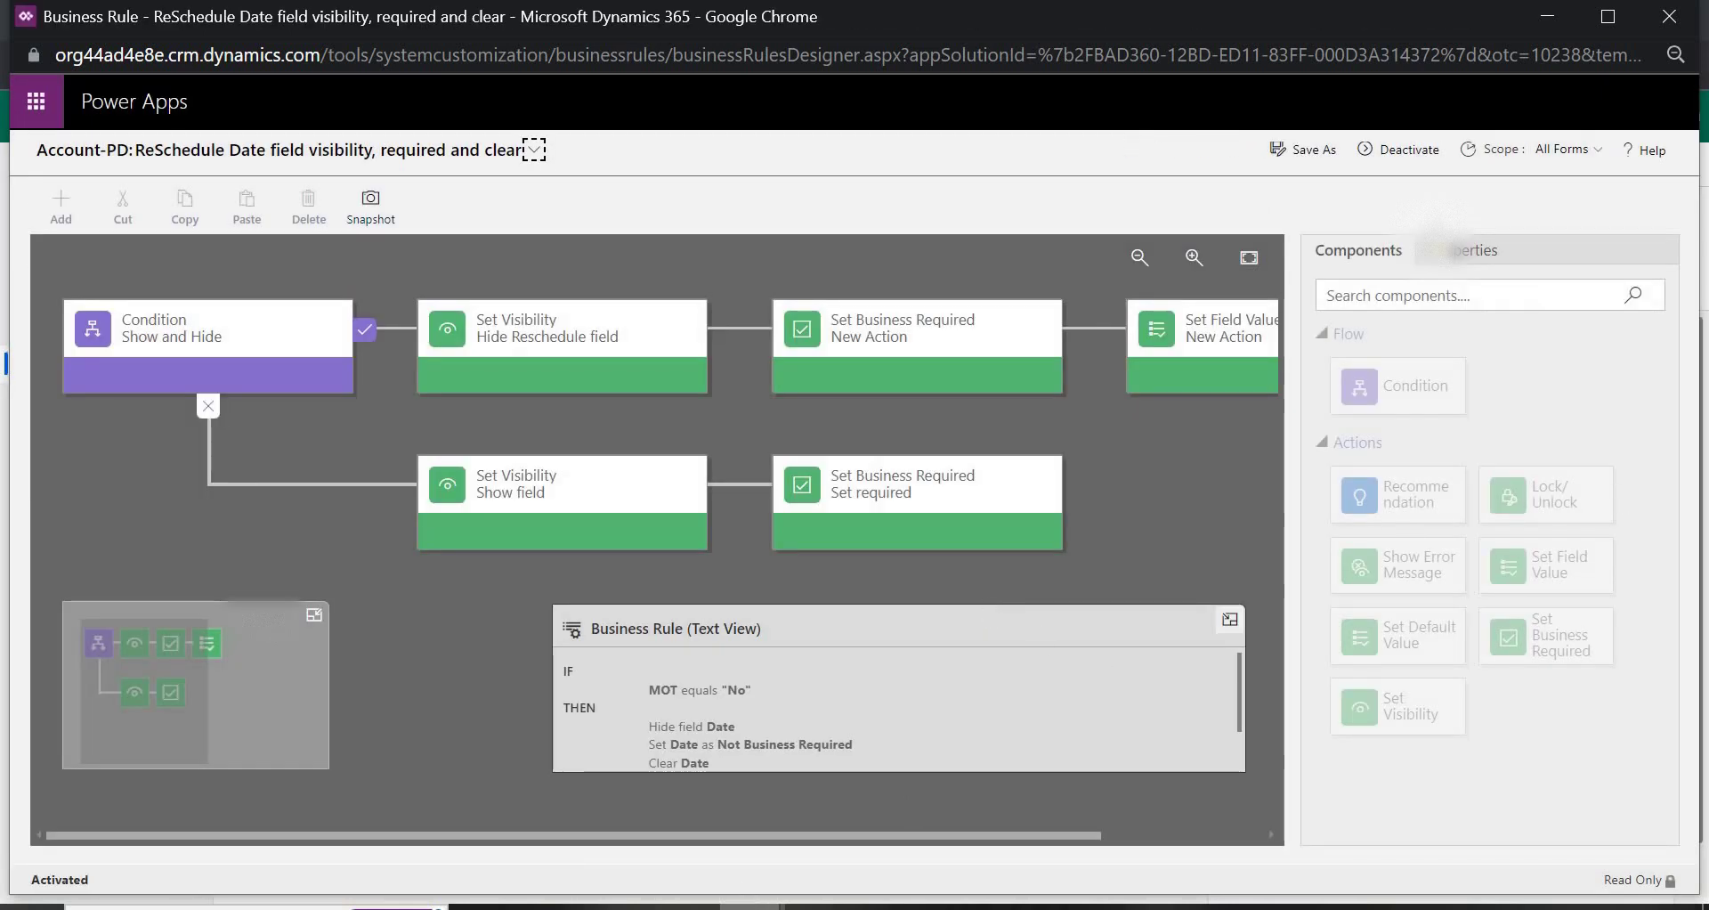
Reload the test record form, set Re-Schedule Date to June 21, and save.
click(750, 906)
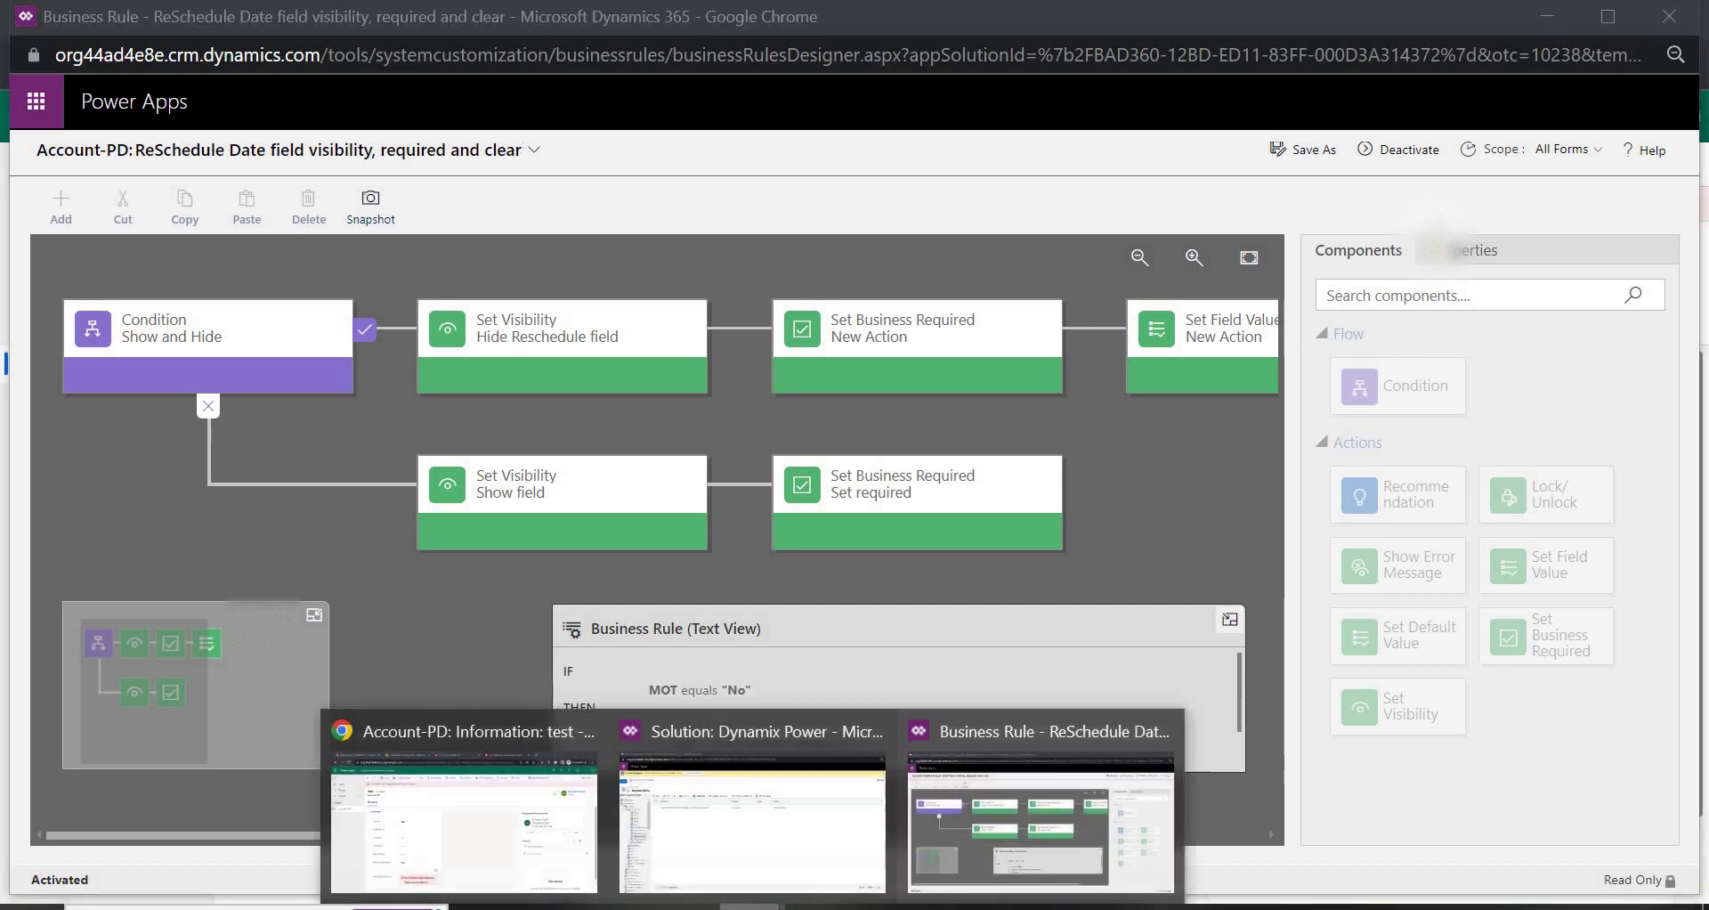
click(454, 792)
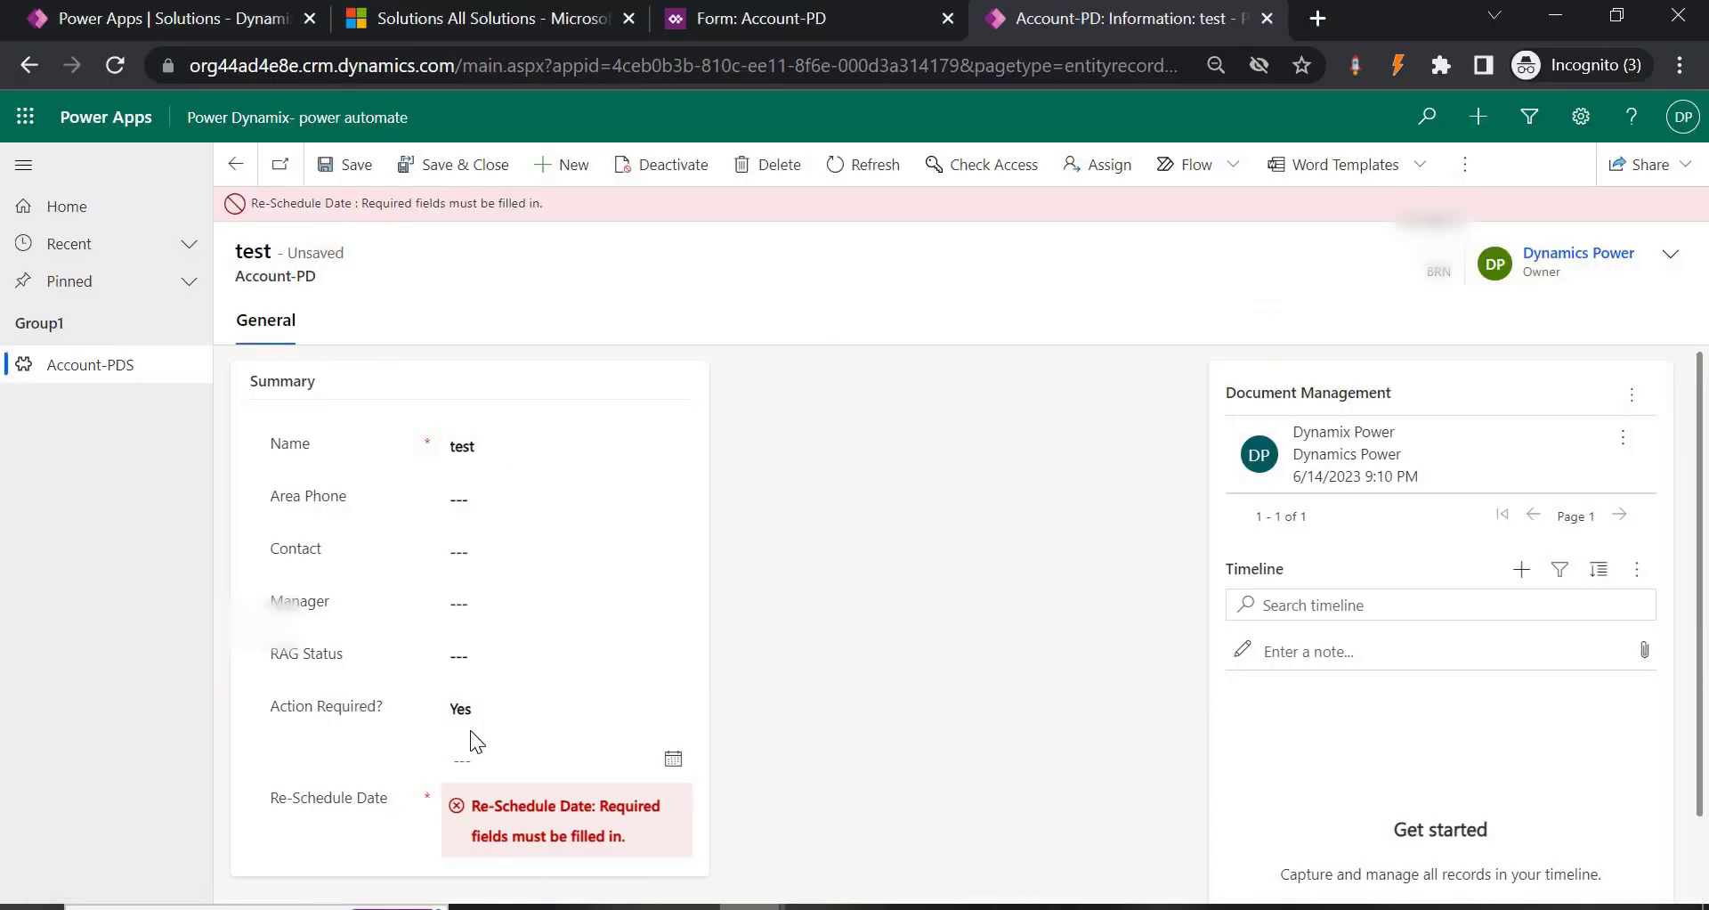
key(F5)
click(983, 216)
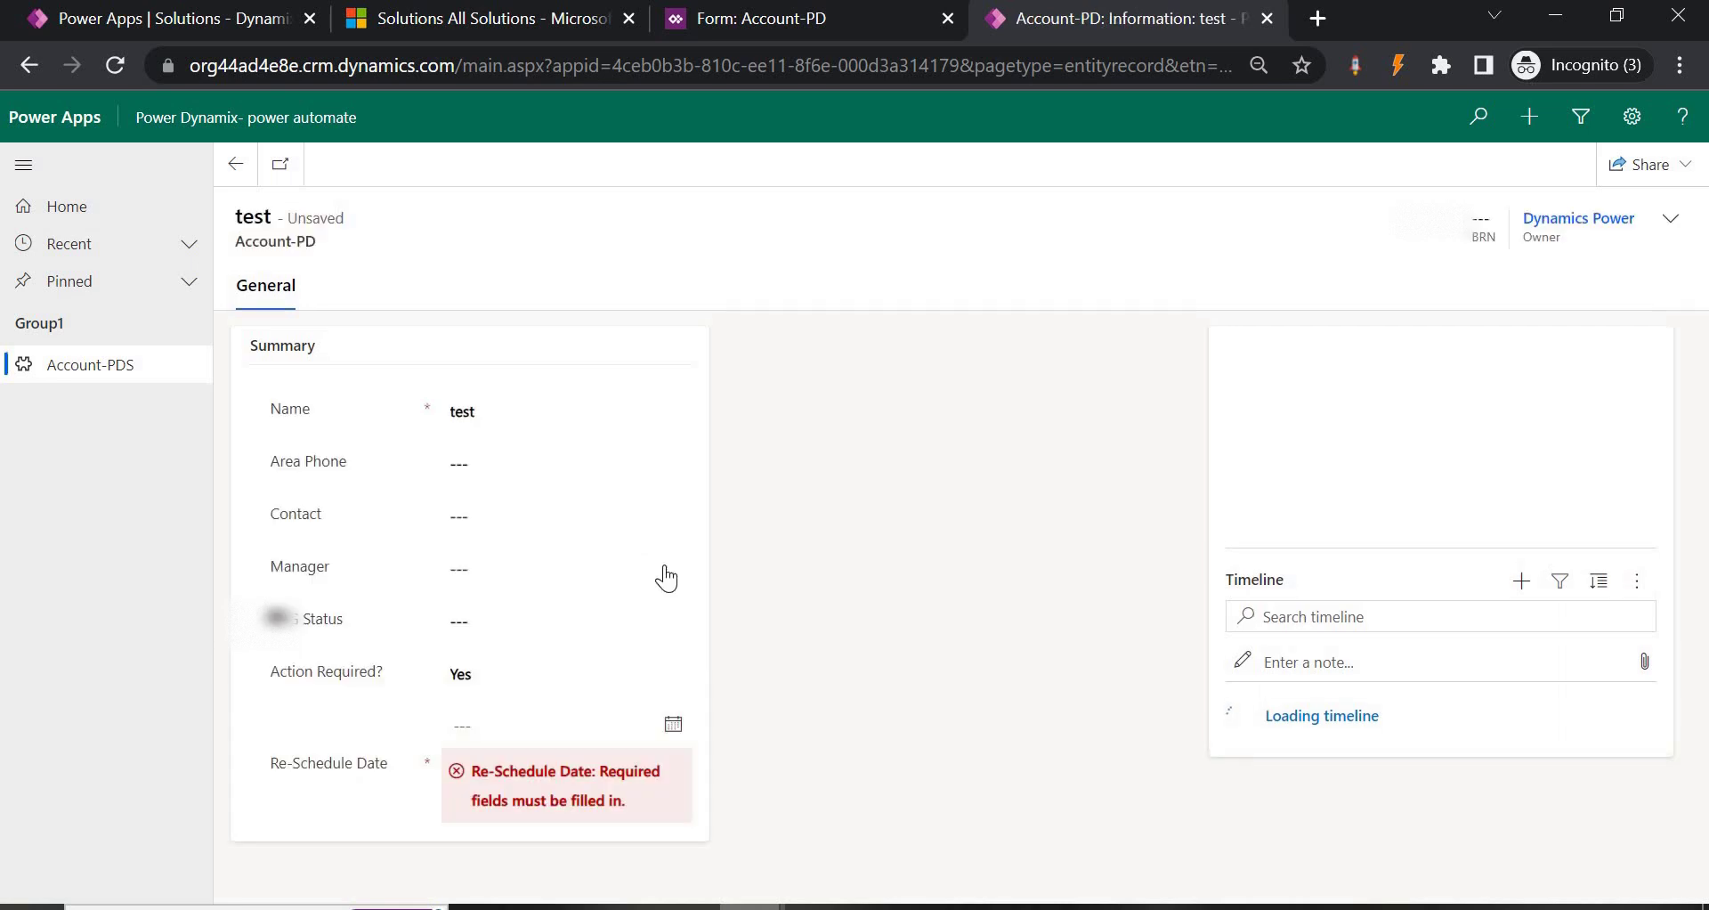
click(673, 727)
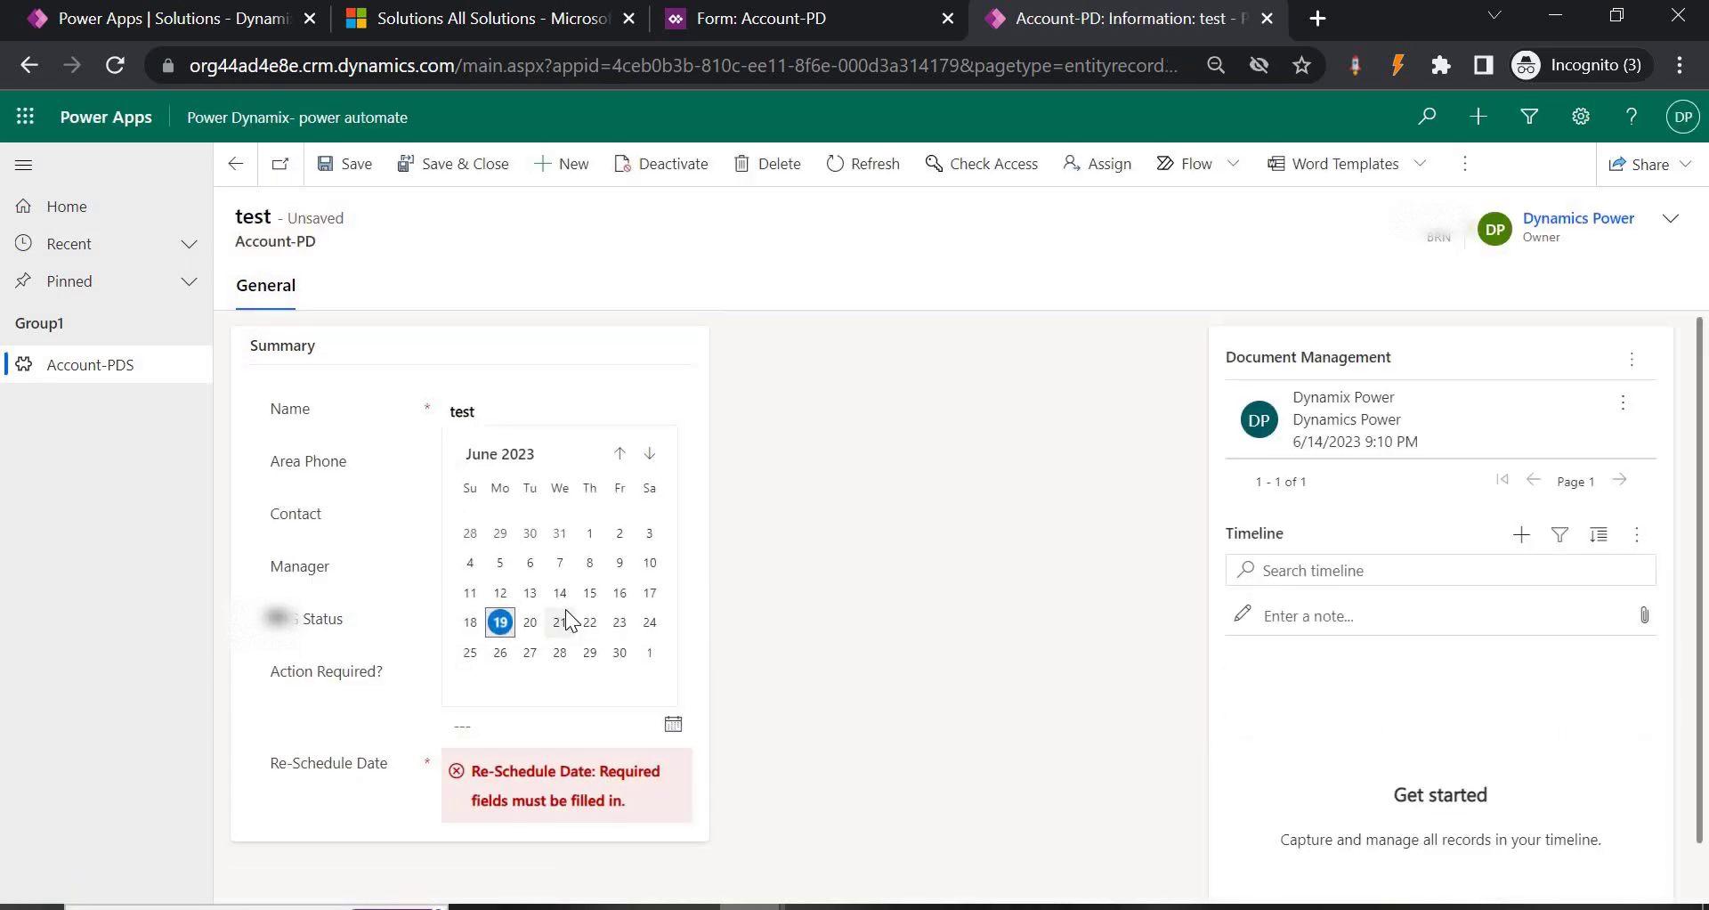
click(565, 618)
click(349, 171)
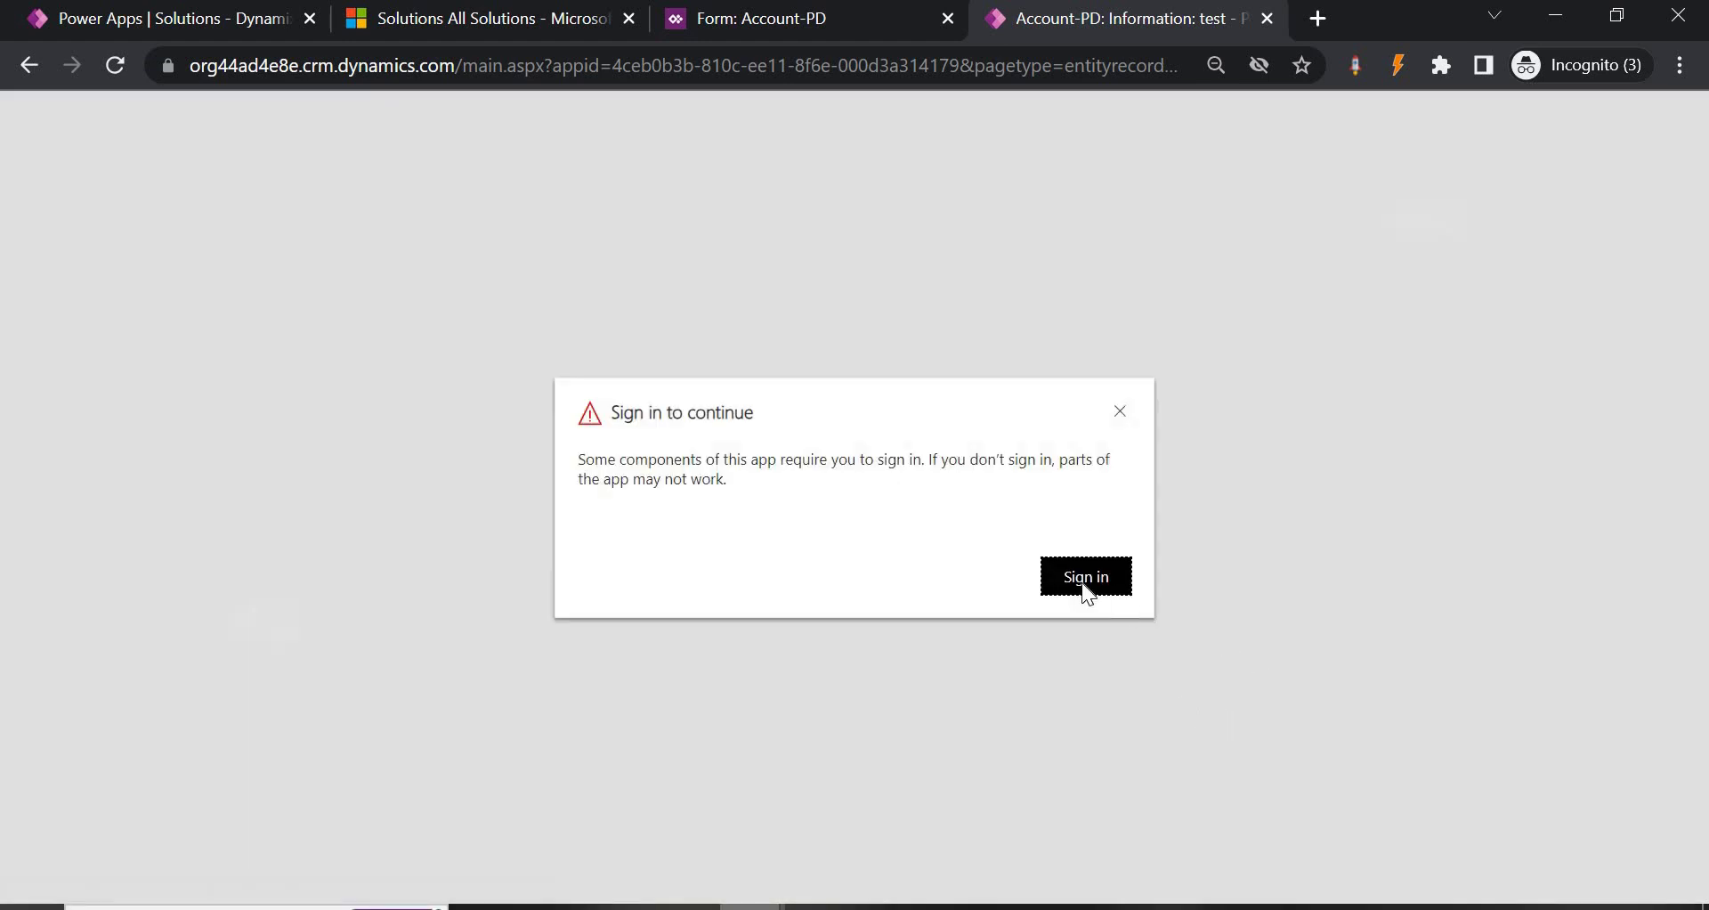
Sign back in, reload the form, and save Re-Schedule Date as June 29, 2023.
click(1085, 581)
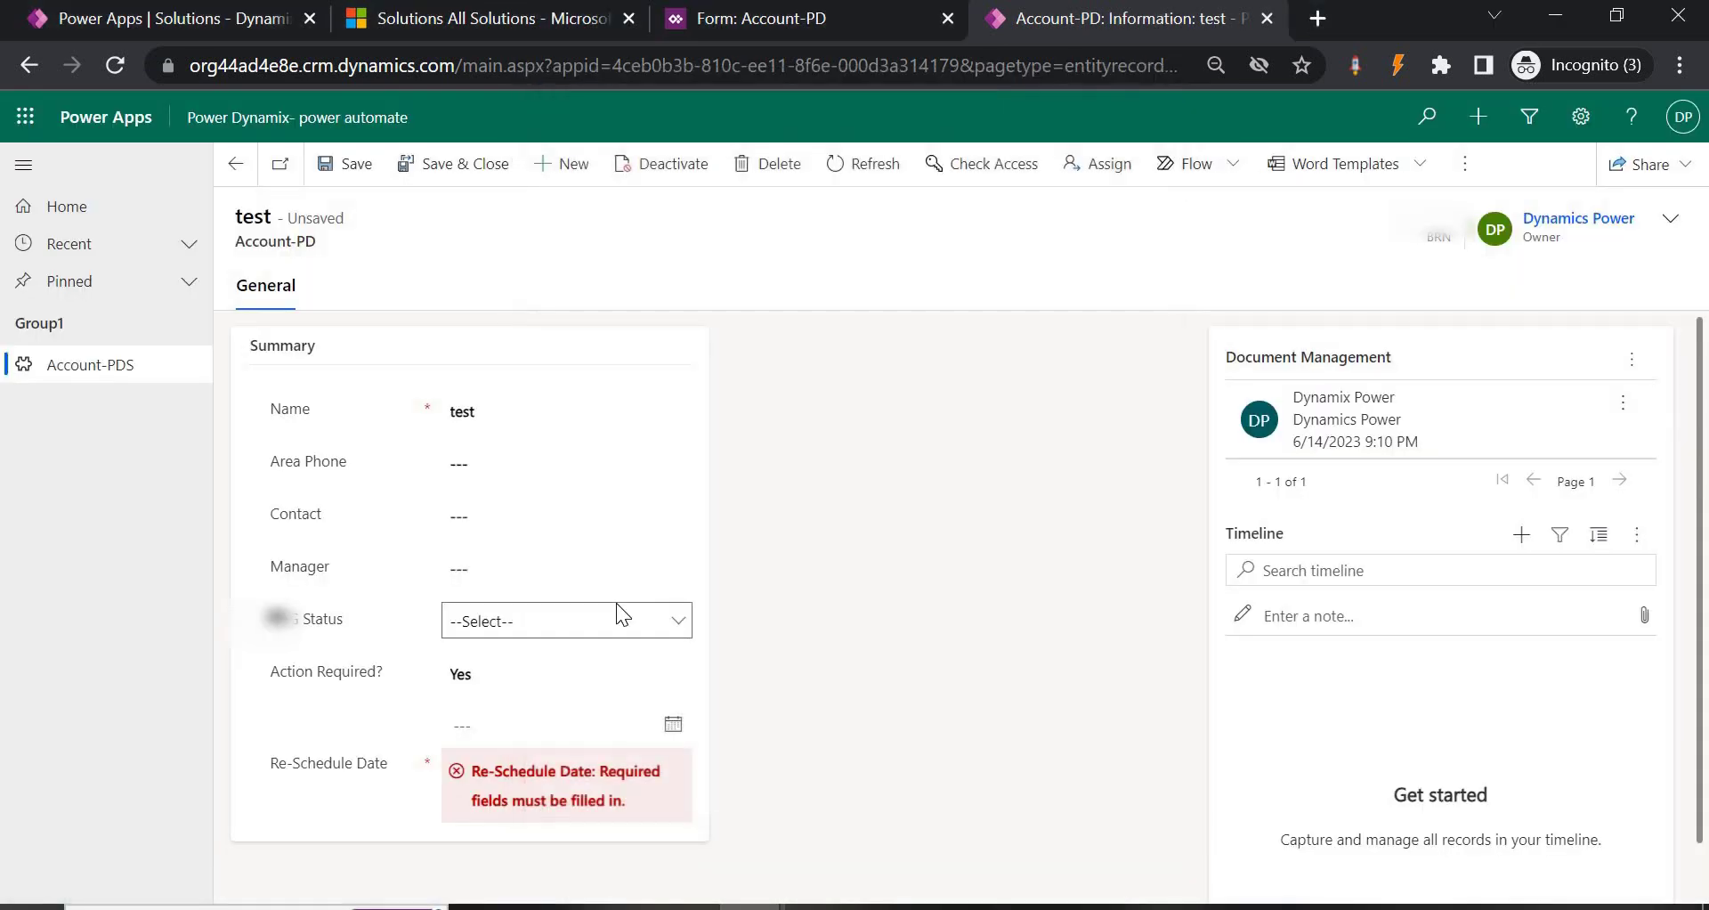
key(F5)
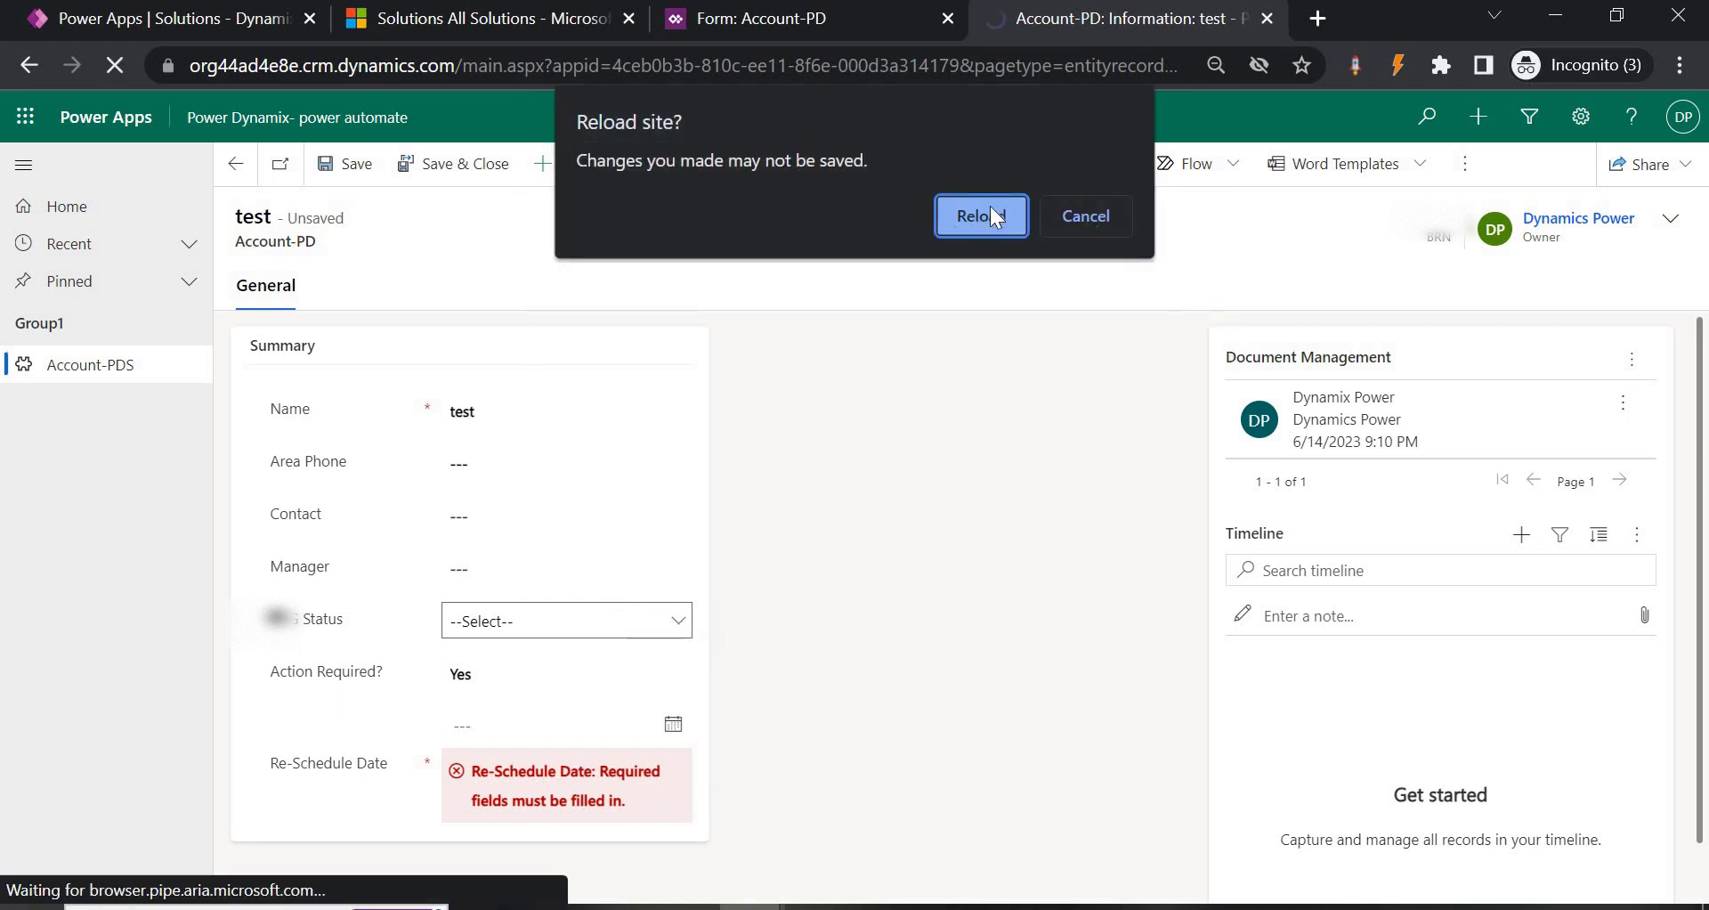
click(982, 216)
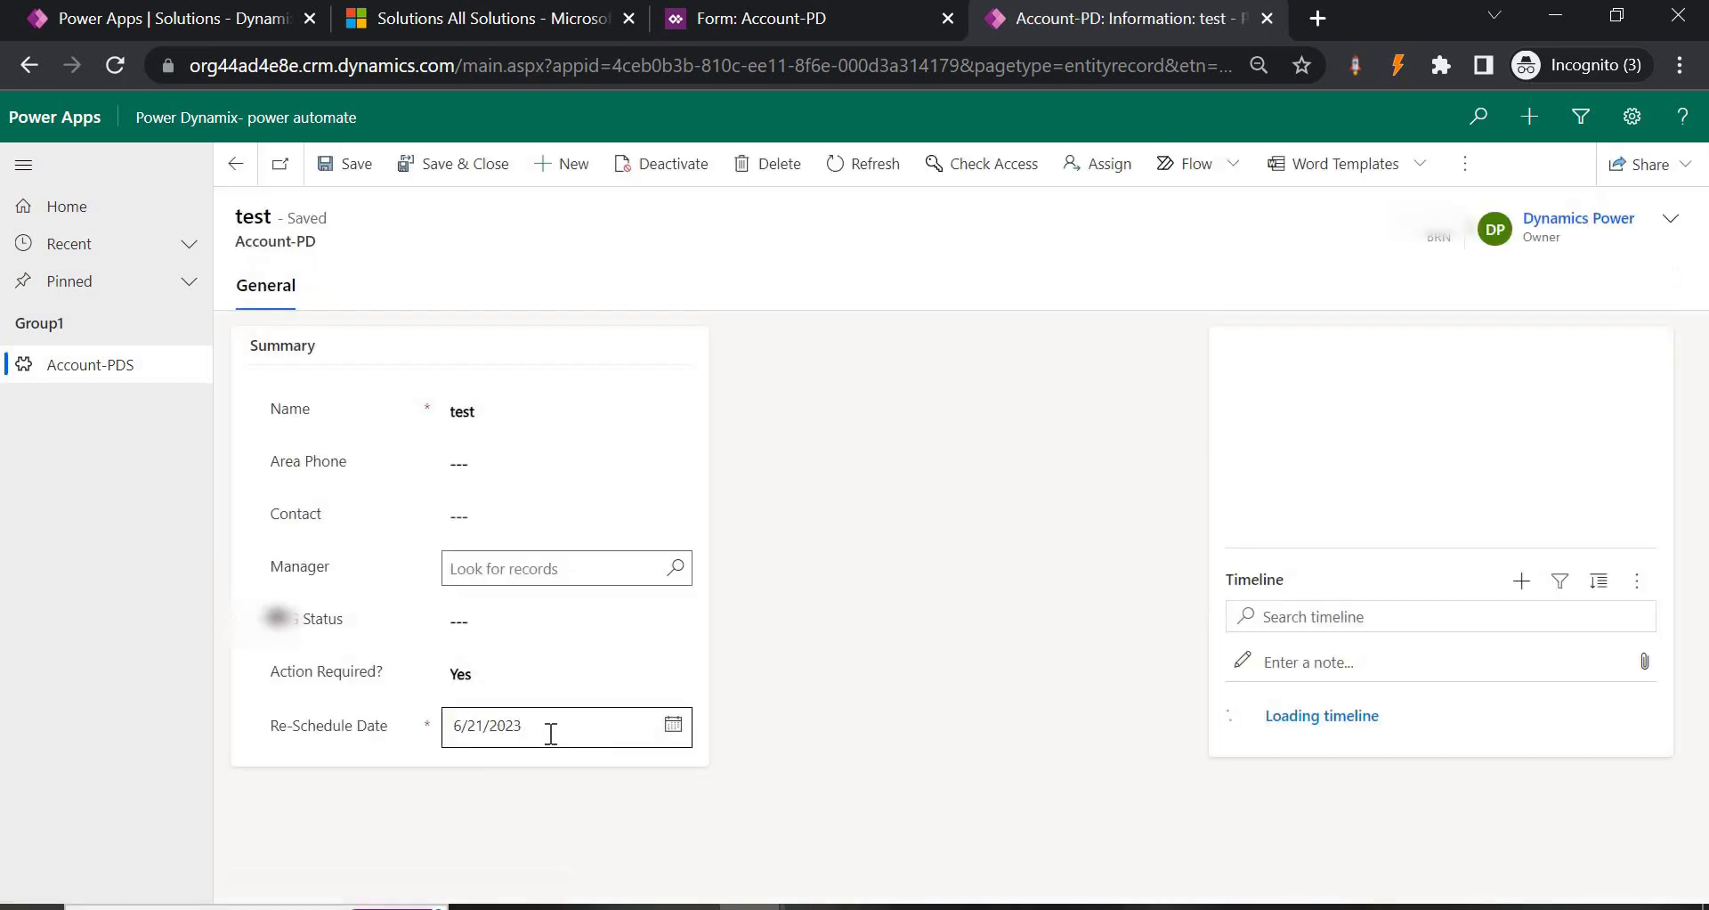
click(551, 734)
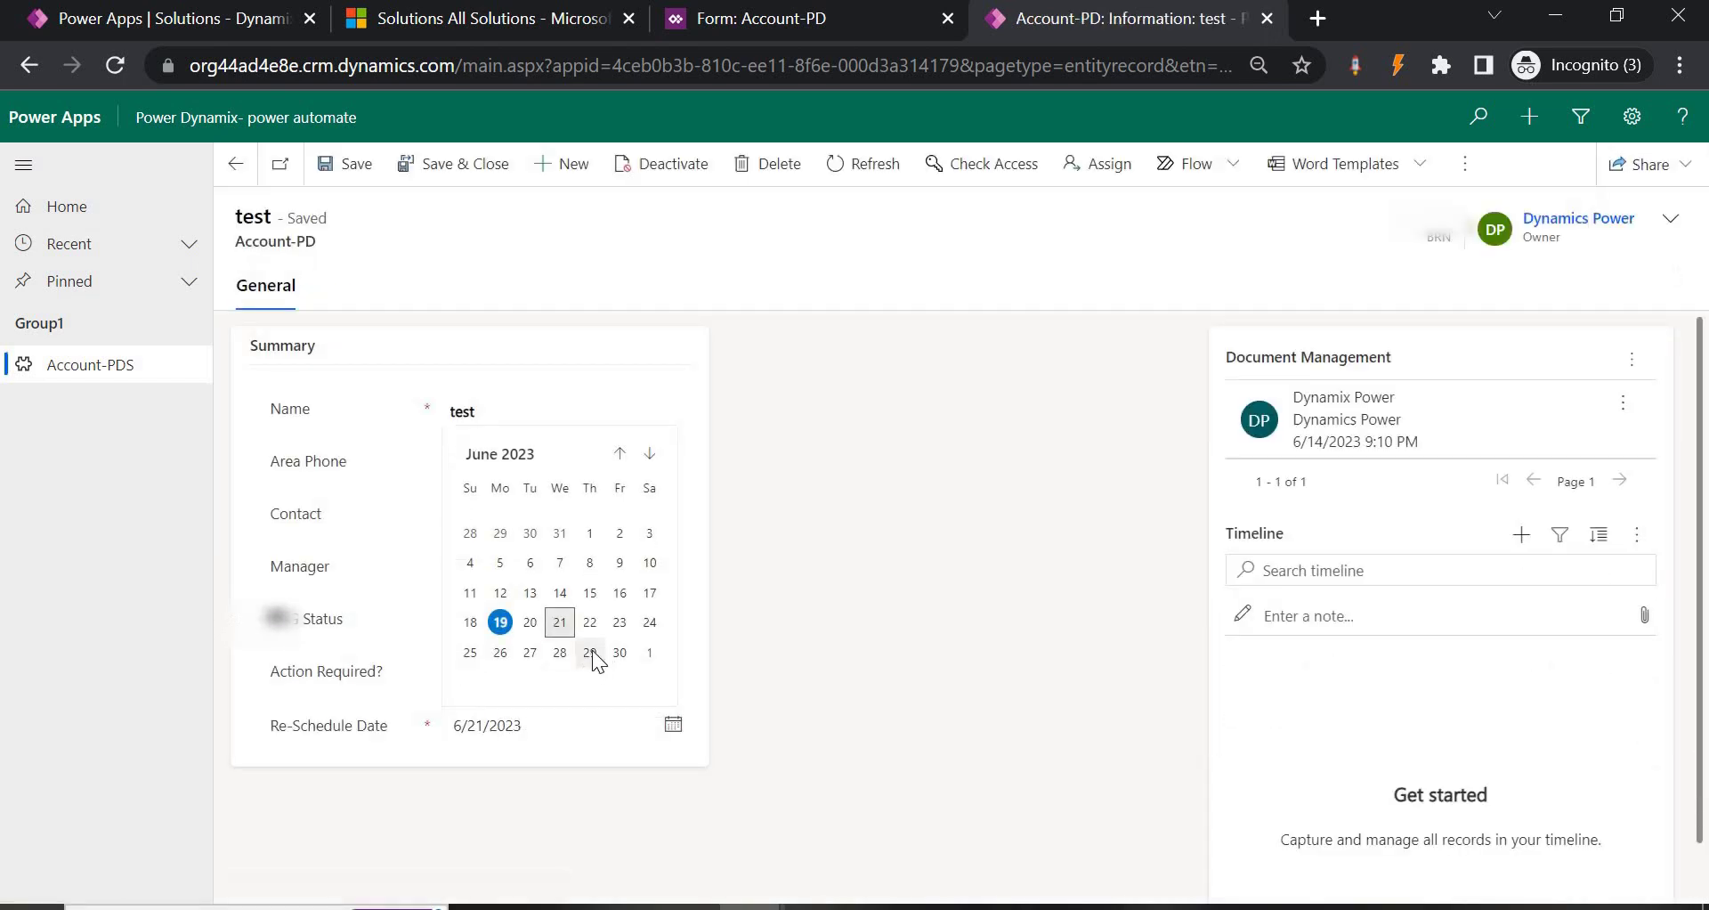
click(590, 654)
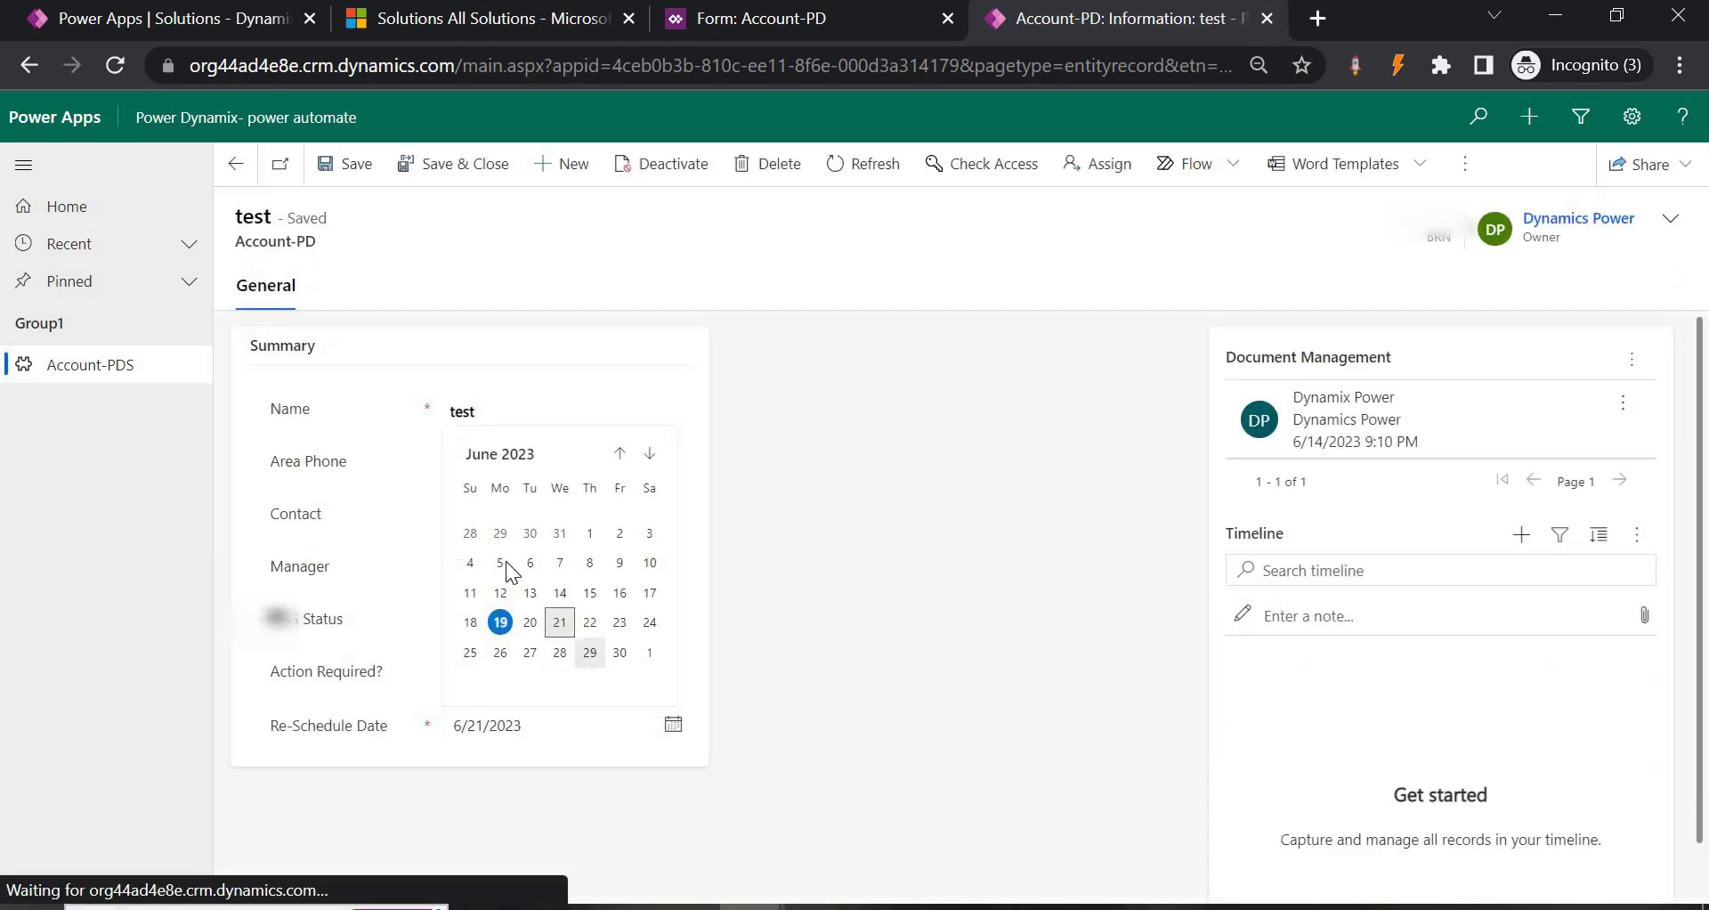
click(339, 167)
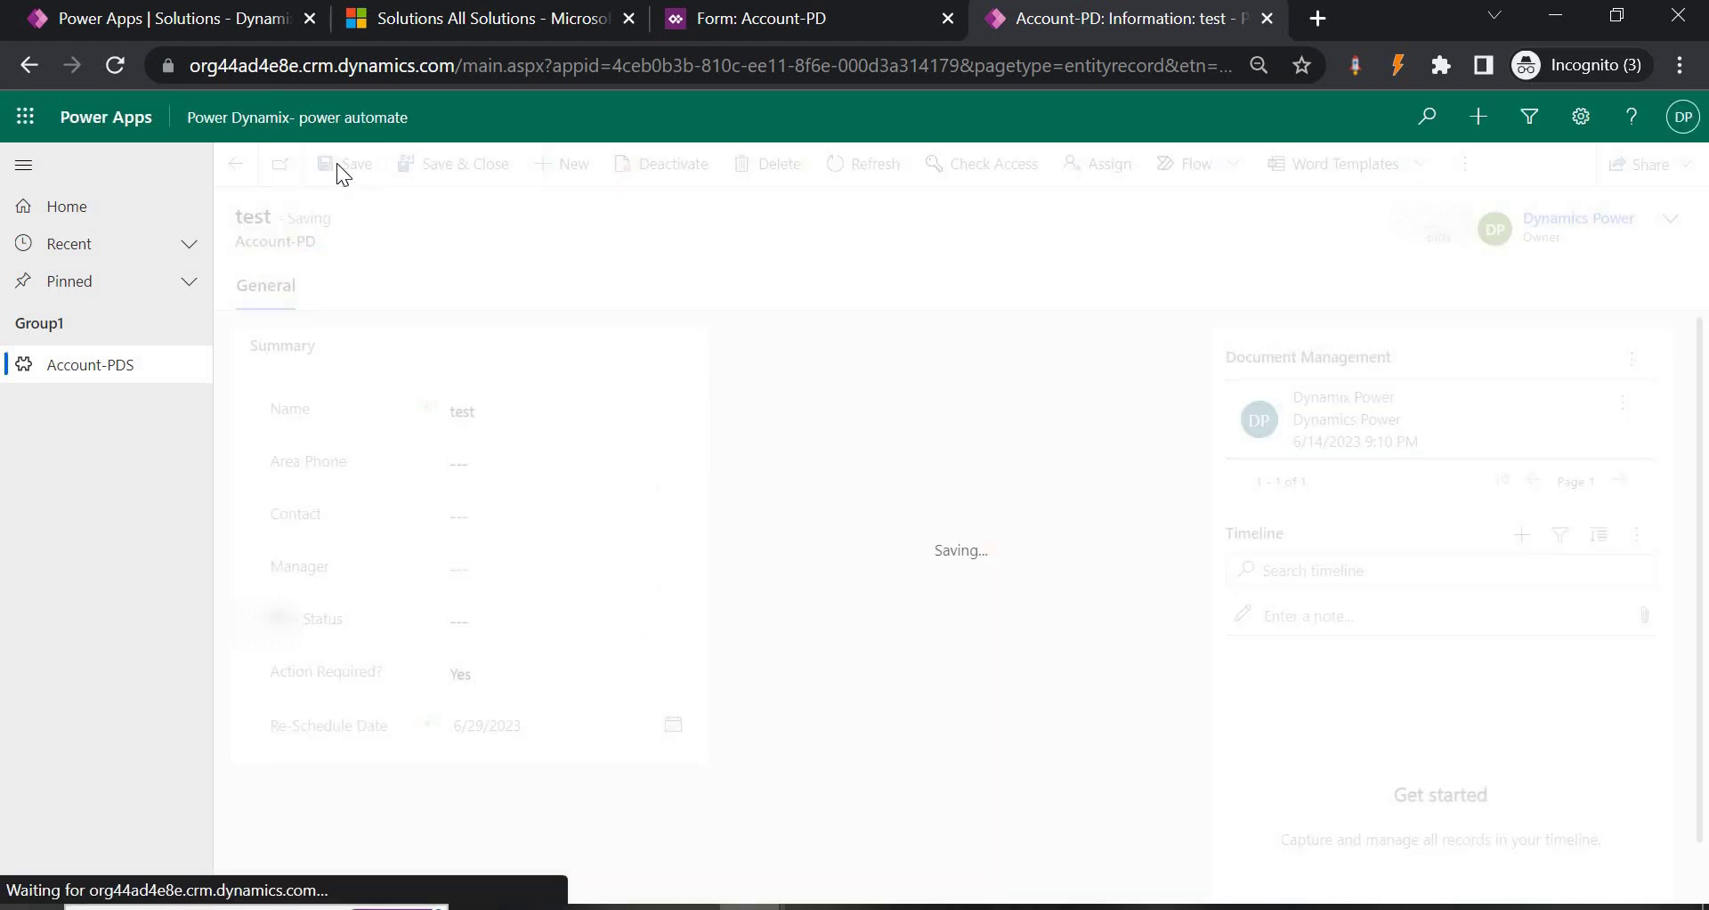
Set Action Required to No and return to the business rule designer window.
click(530, 687)
click(527, 700)
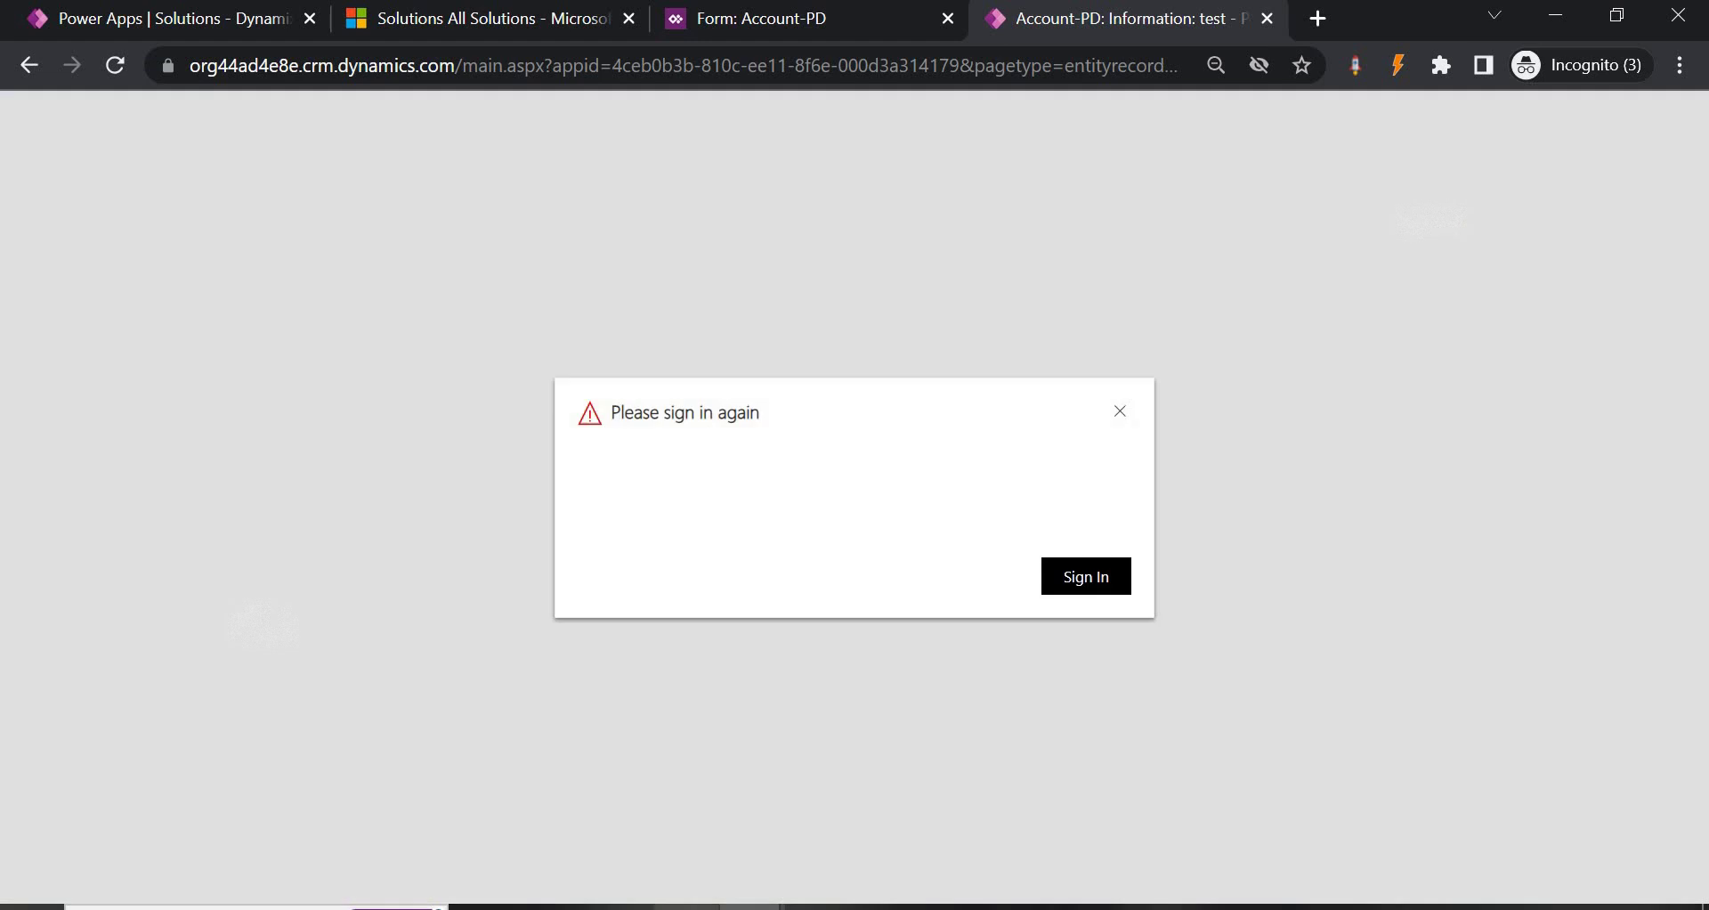
mouse_move(1055, 856)
click(1046, 809)
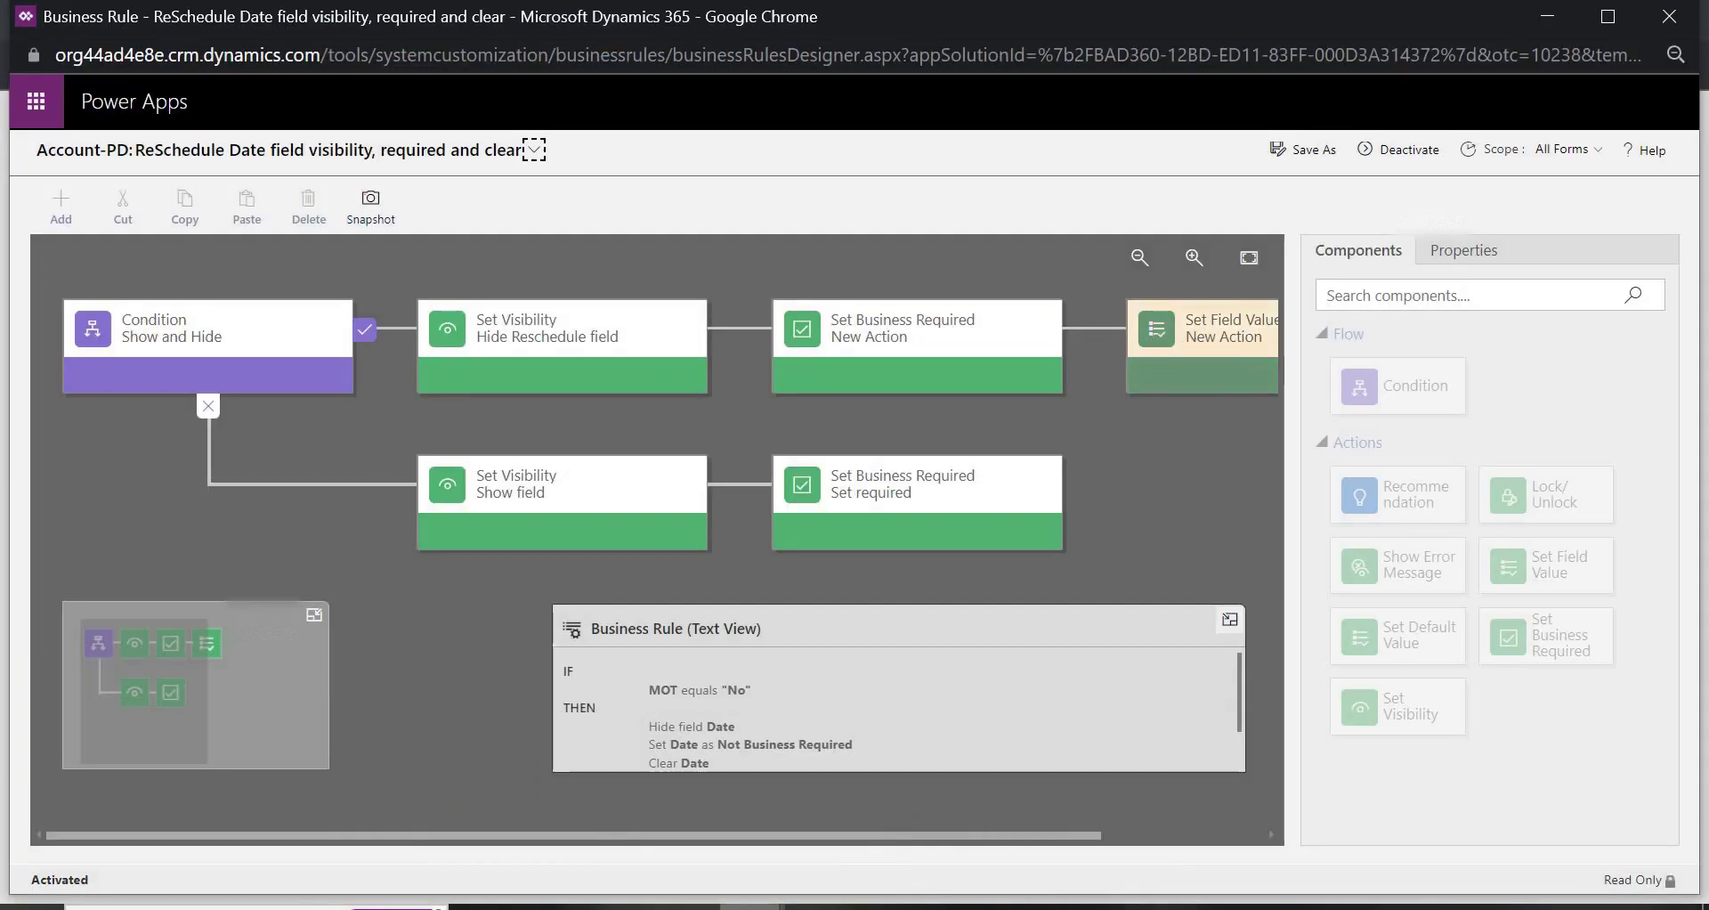
Return to the Account-PD record, sign in again, and save it with Action Required No.
mouse_move(750, 906)
click(478, 832)
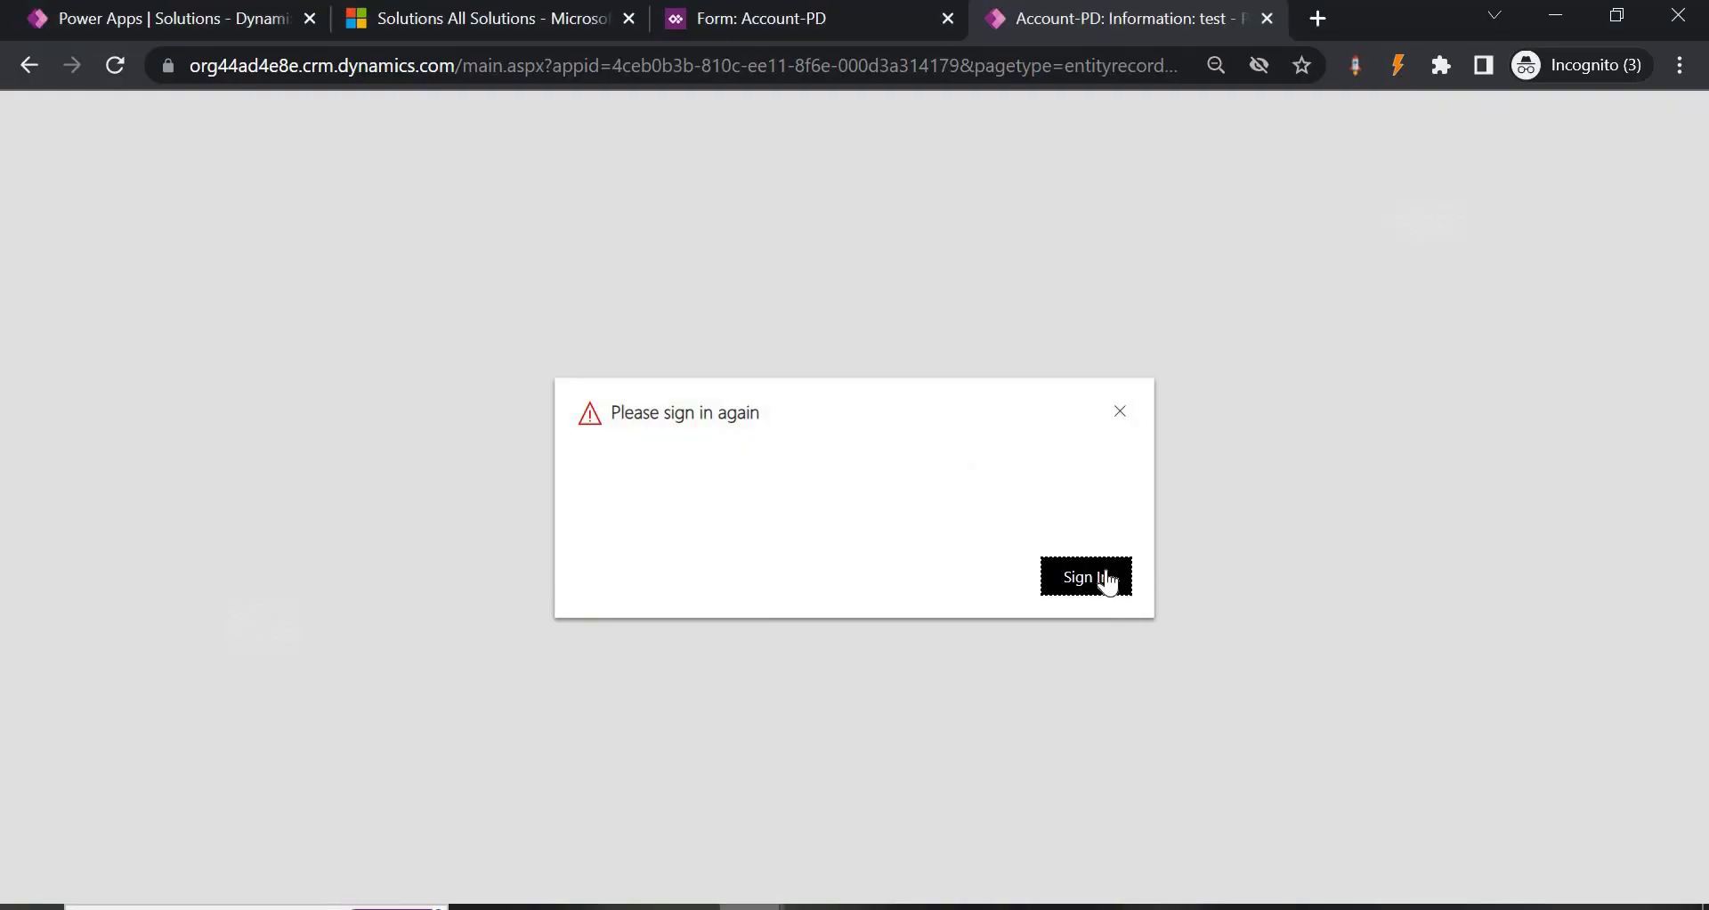
click(1101, 575)
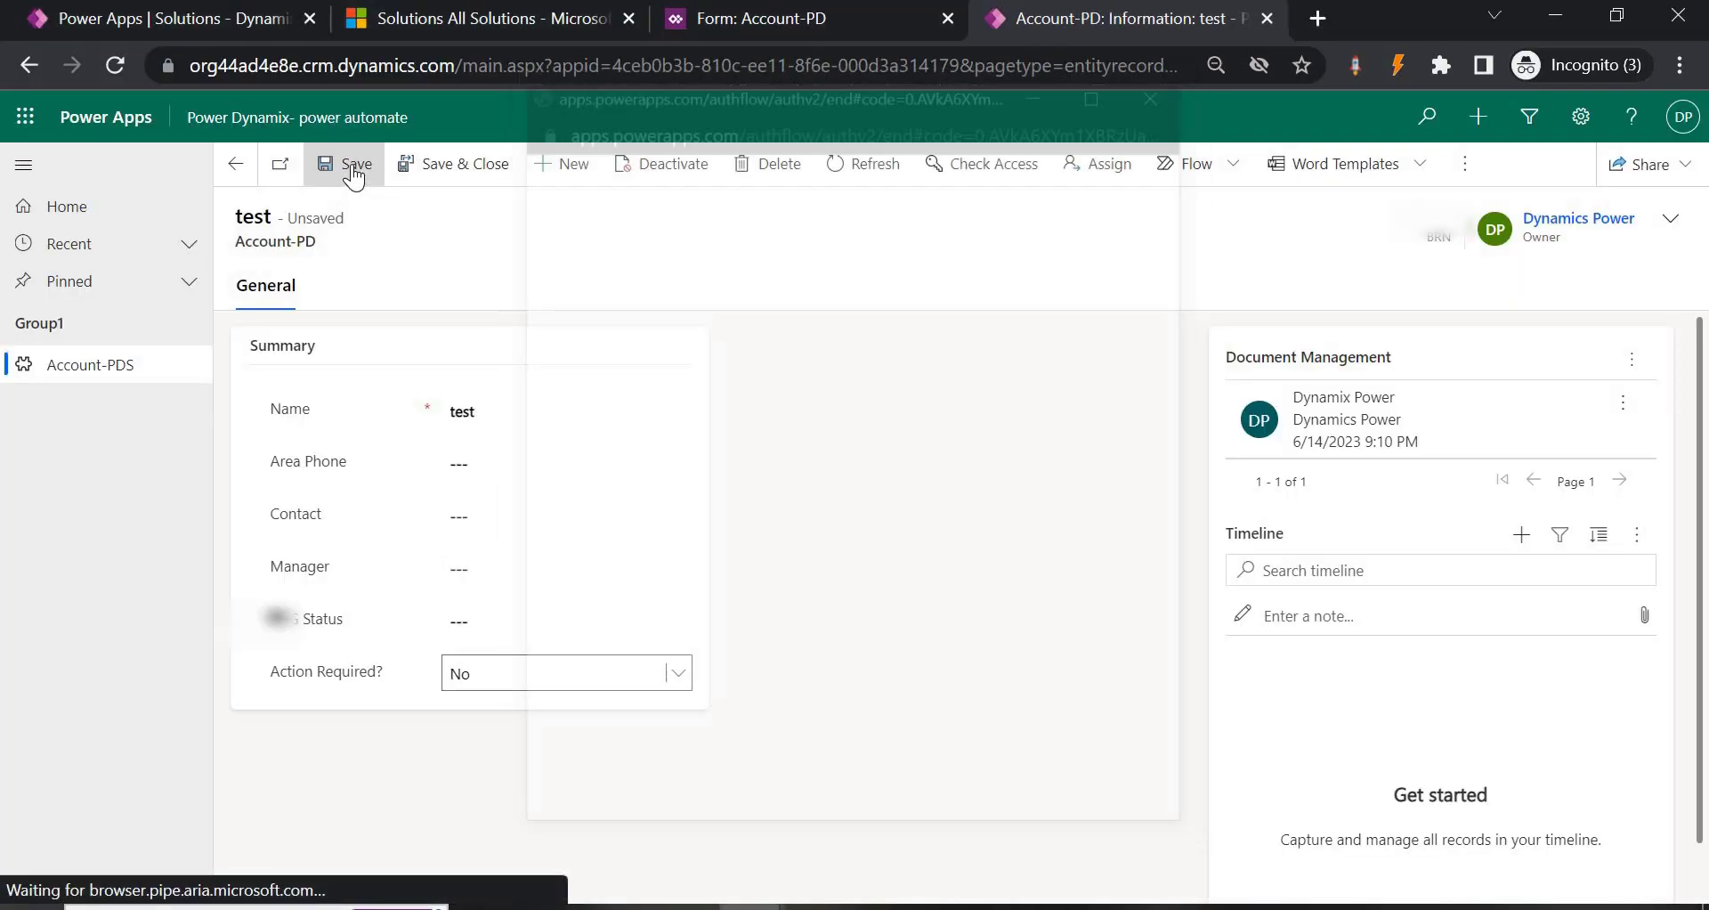
click(352, 165)
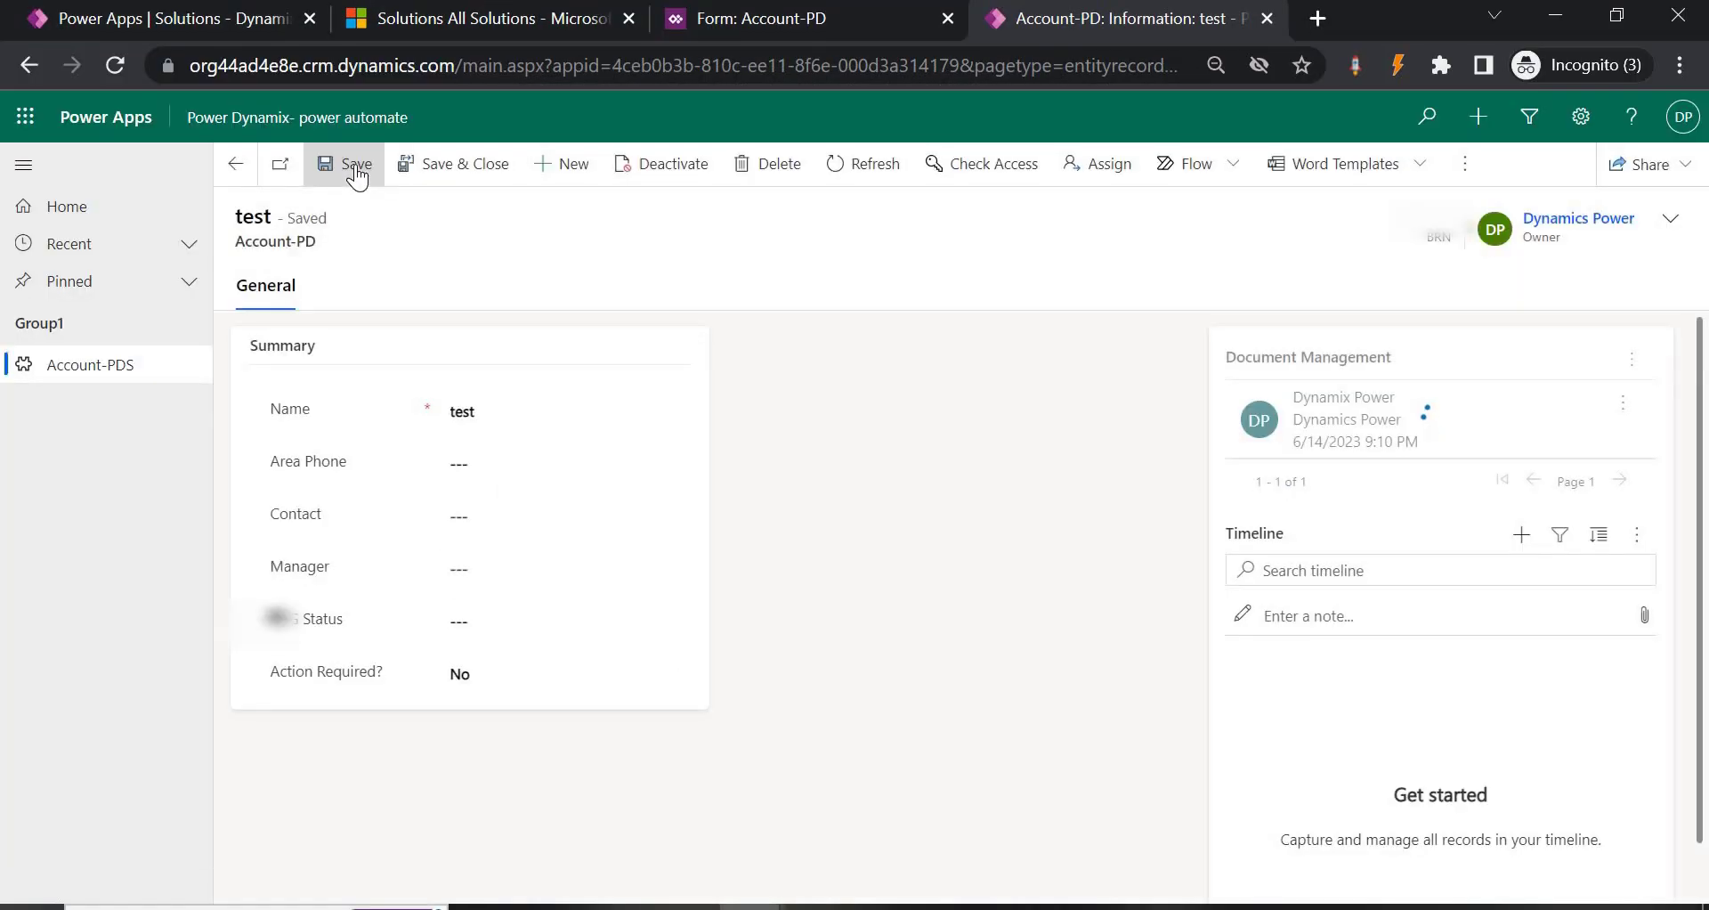
Set Action Required to Yes, pick June 28, 2023 as Re-Schedule Date, and save.
click(540, 672)
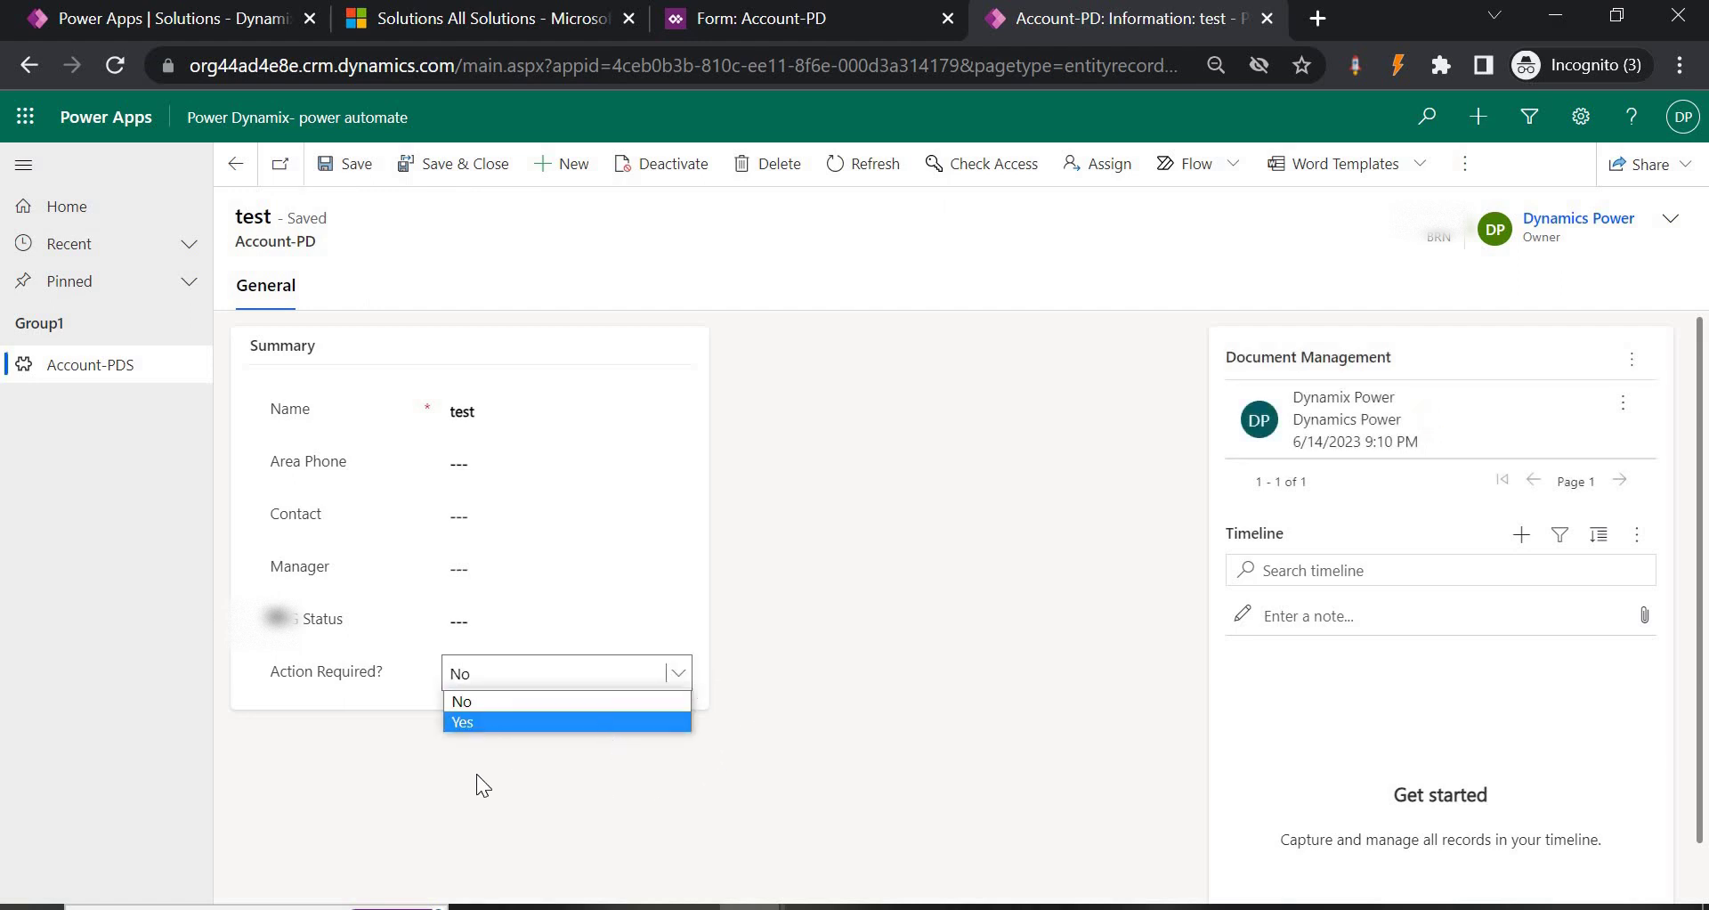
click(491, 723)
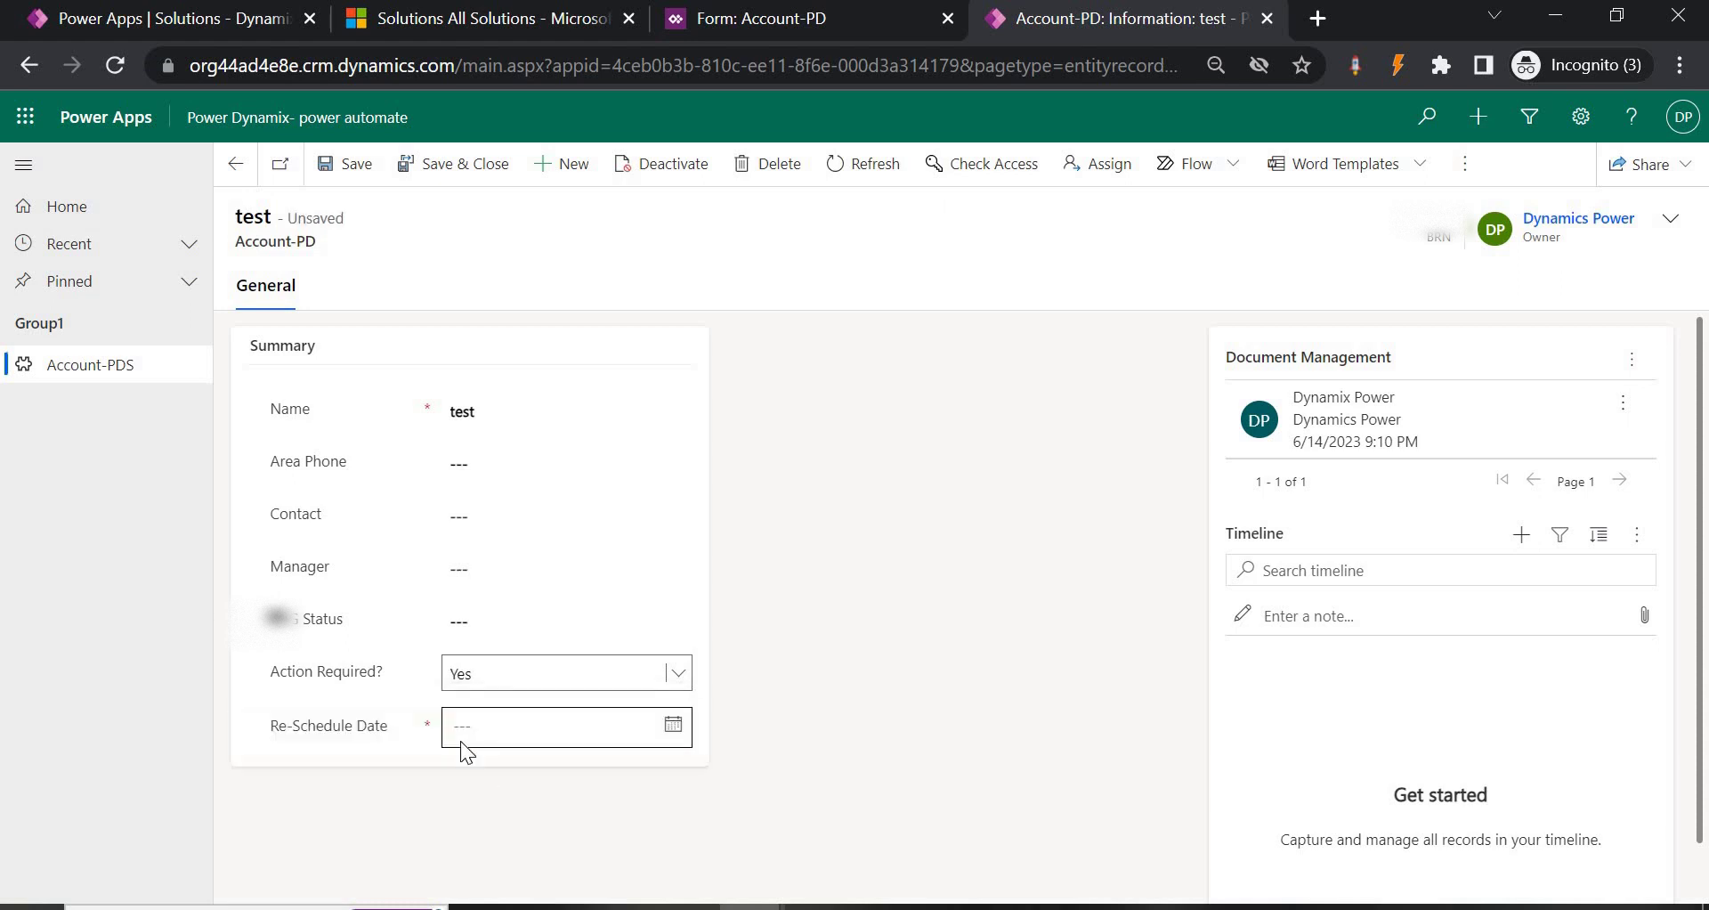
click(519, 727)
click(560, 652)
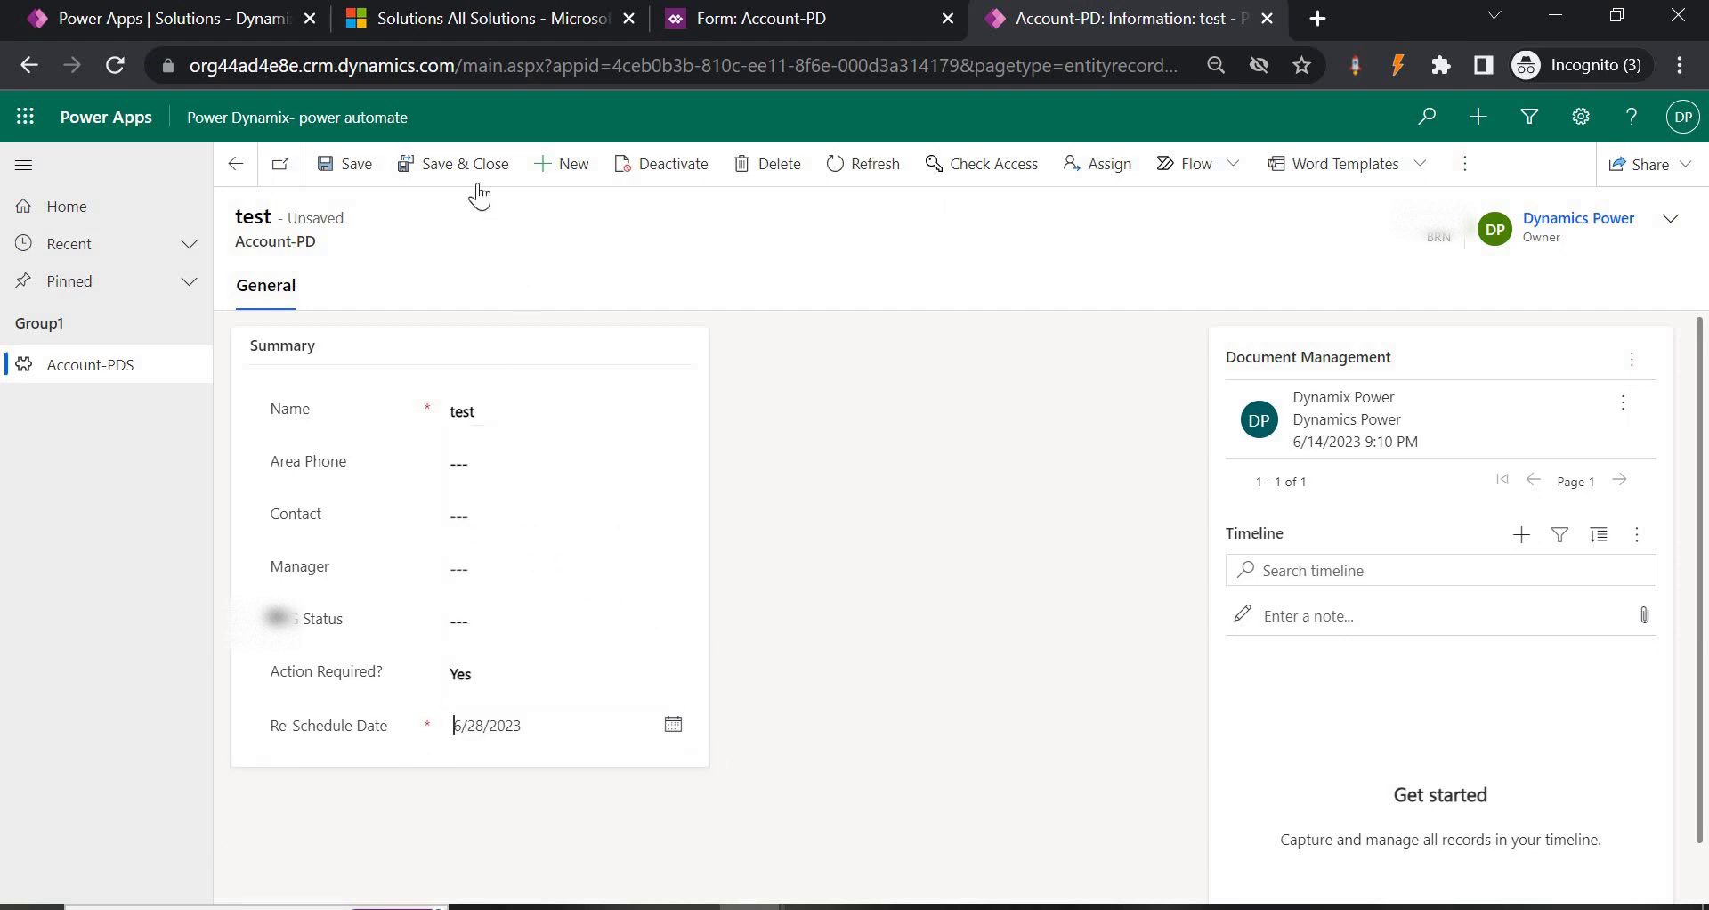
click(345, 164)
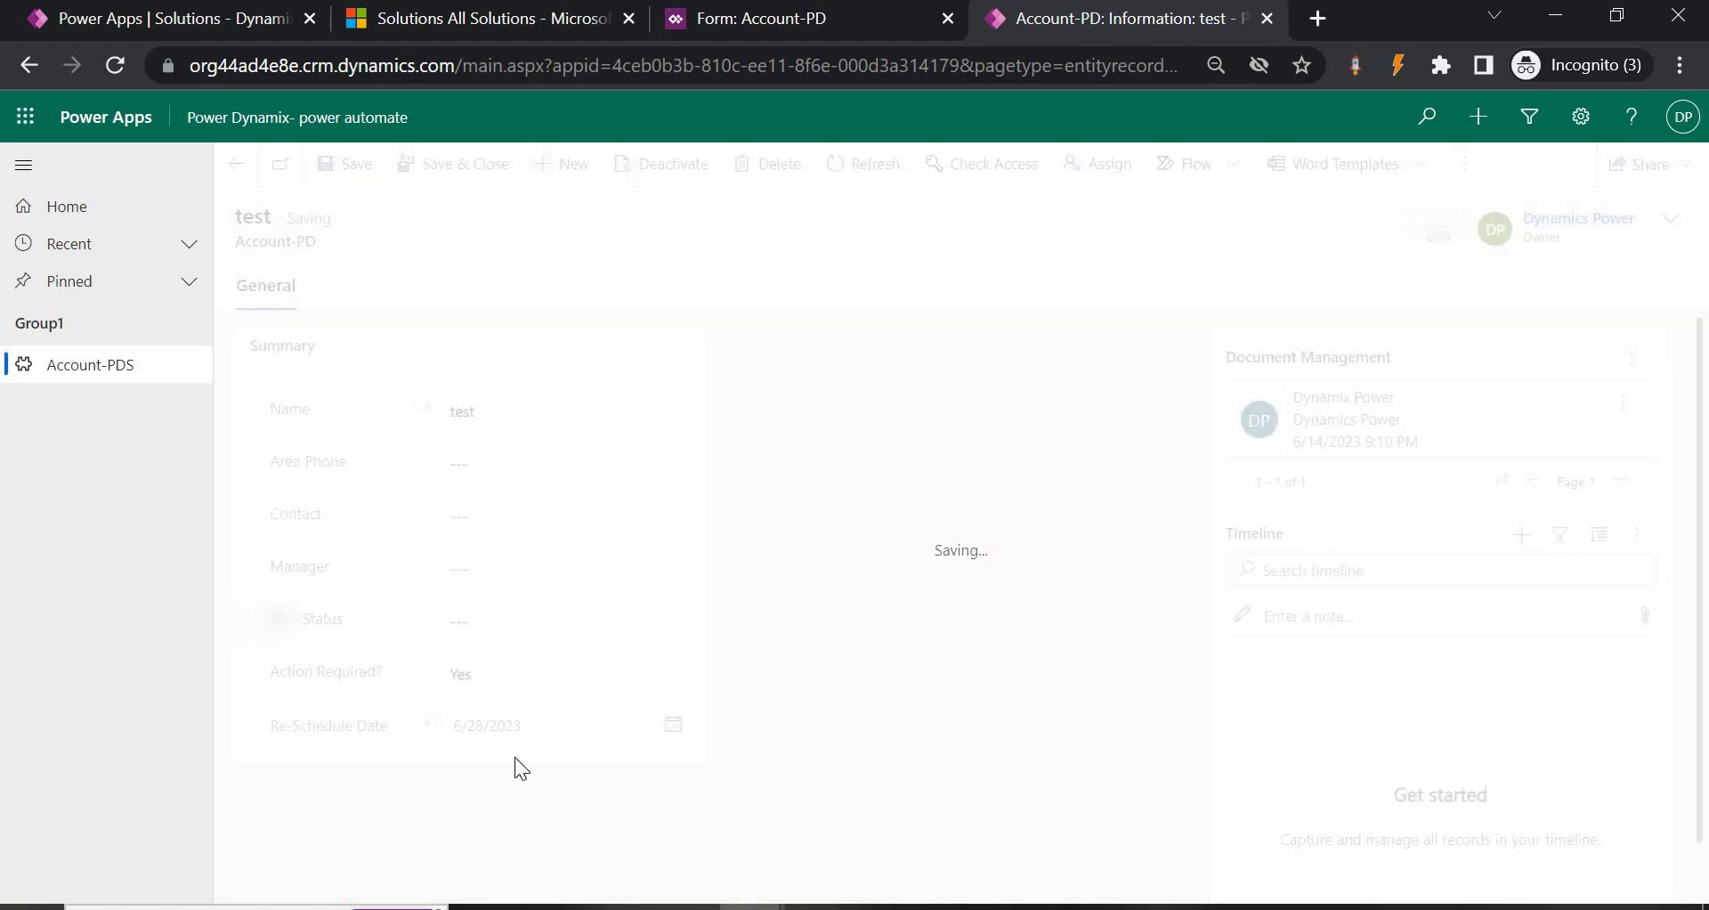
Save Action Required as No, then switch back to Yes and confirm Re-Schedule Date is blank.
click(500, 674)
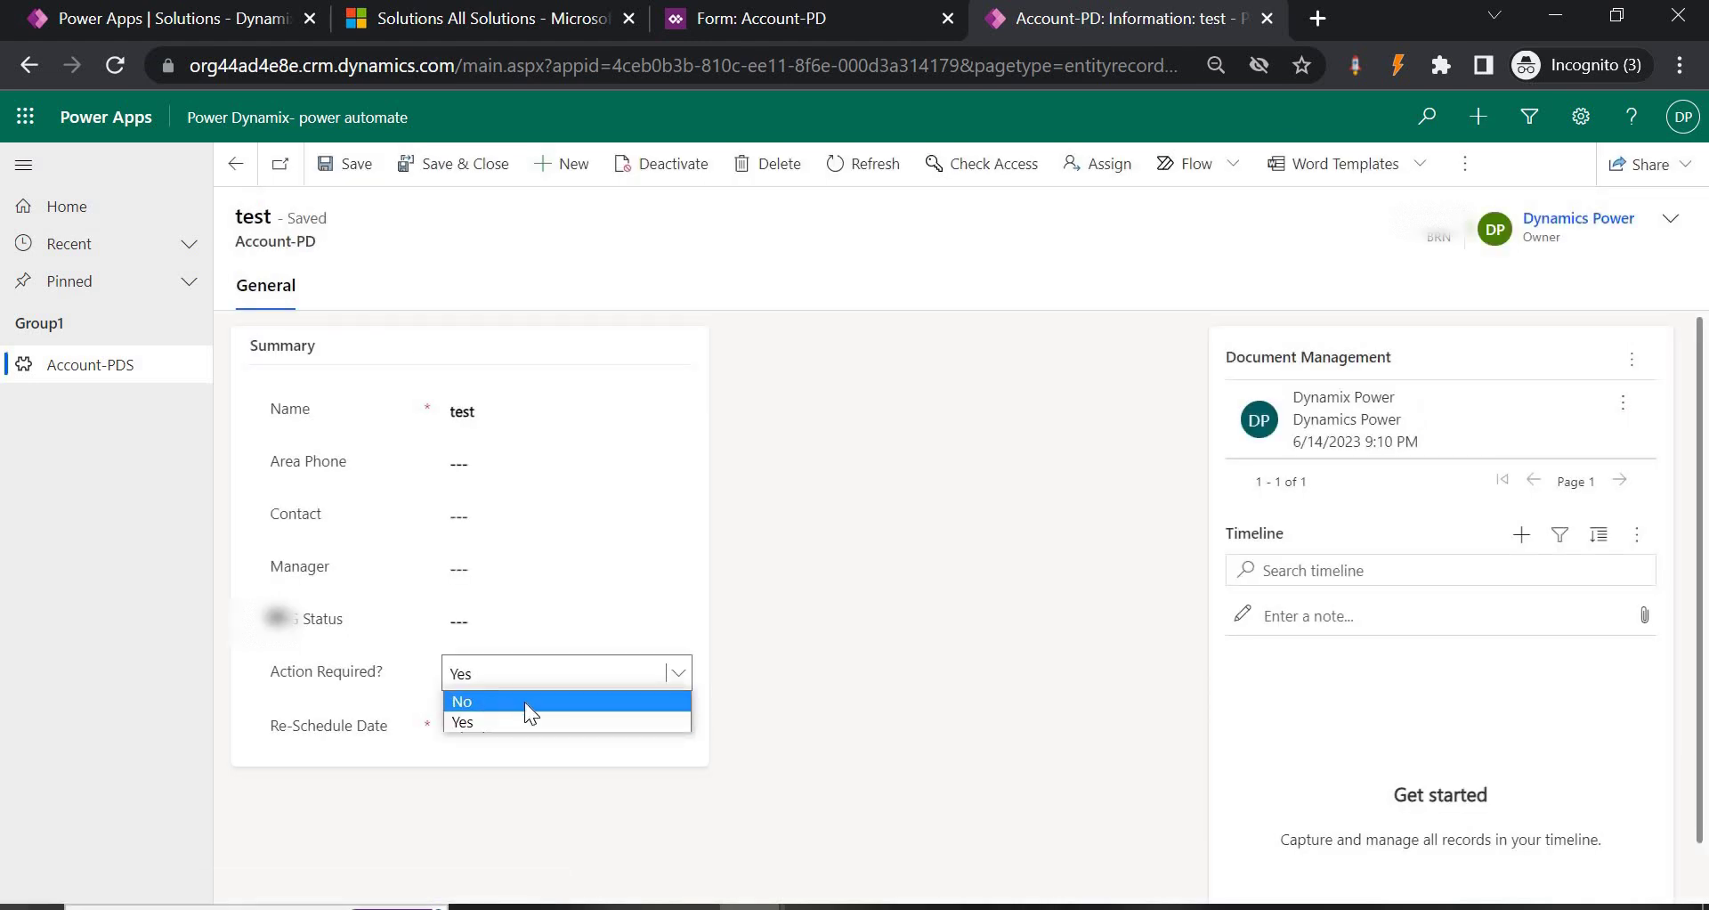
click(530, 703)
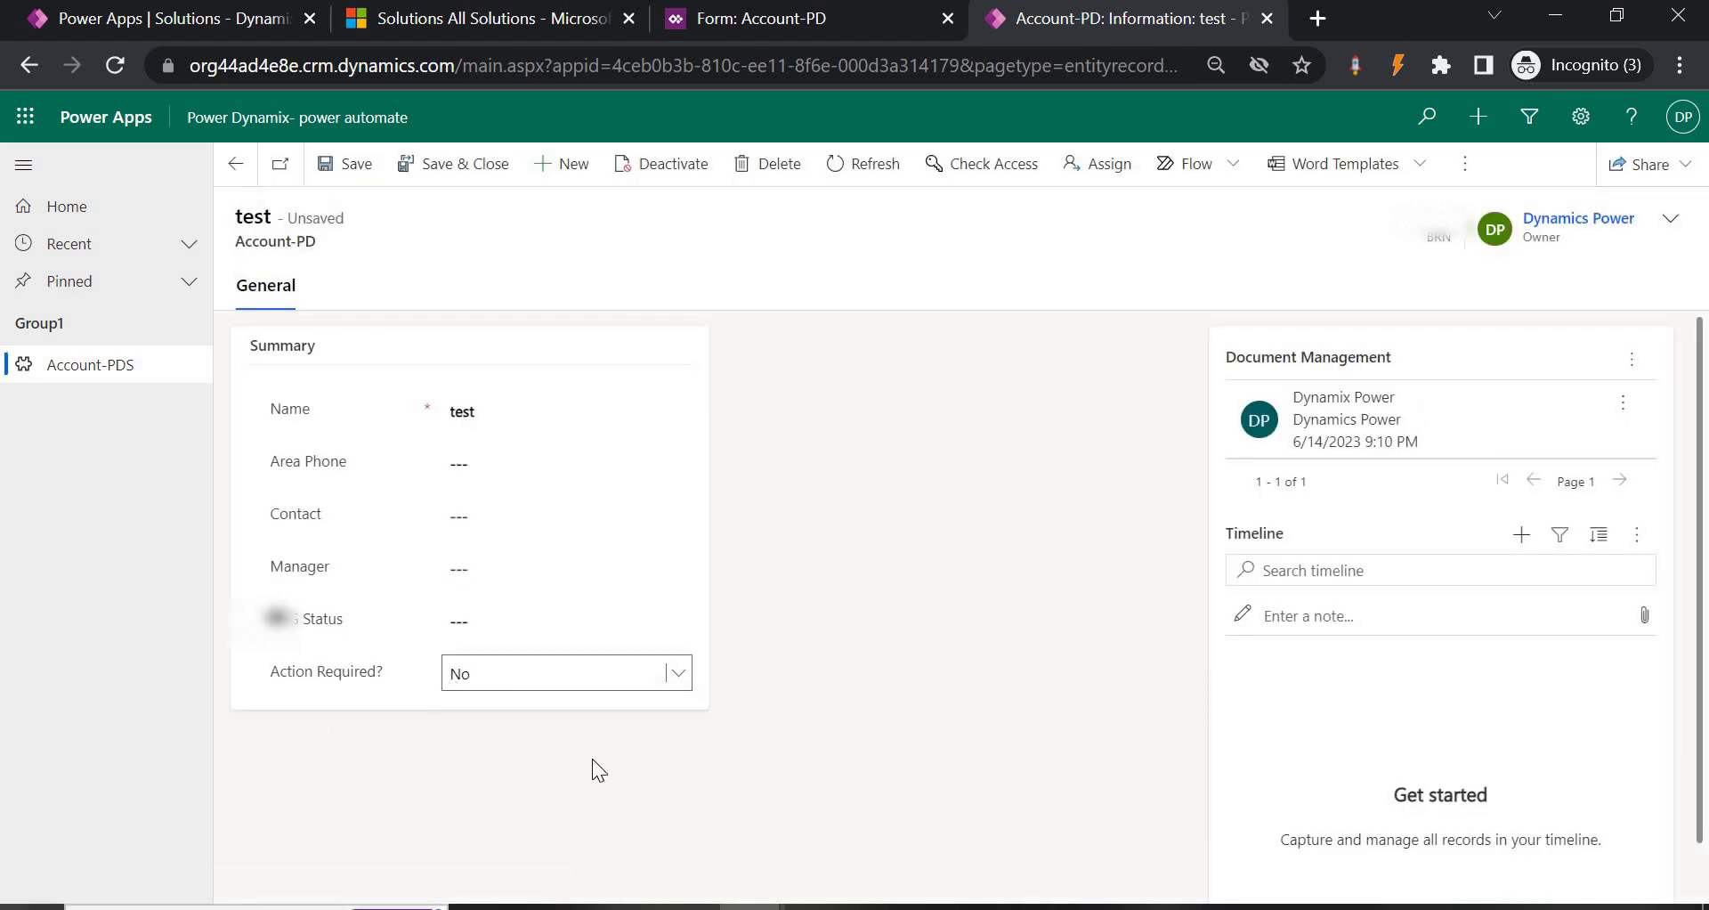
click(509, 682)
click(471, 722)
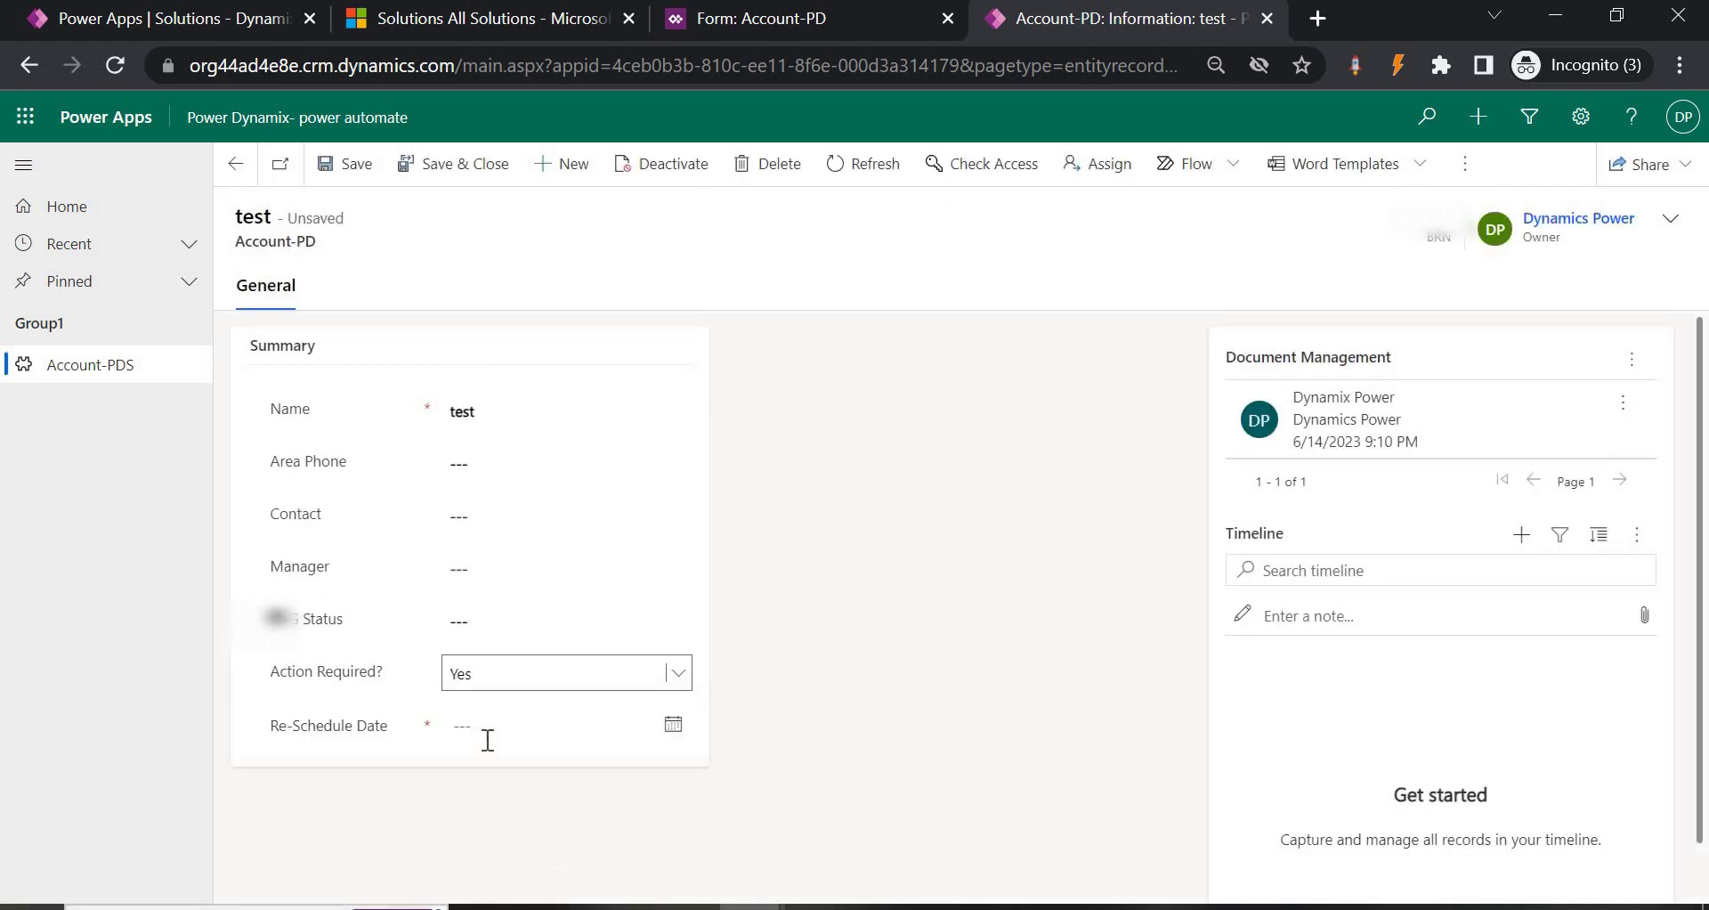
click(448, 744)
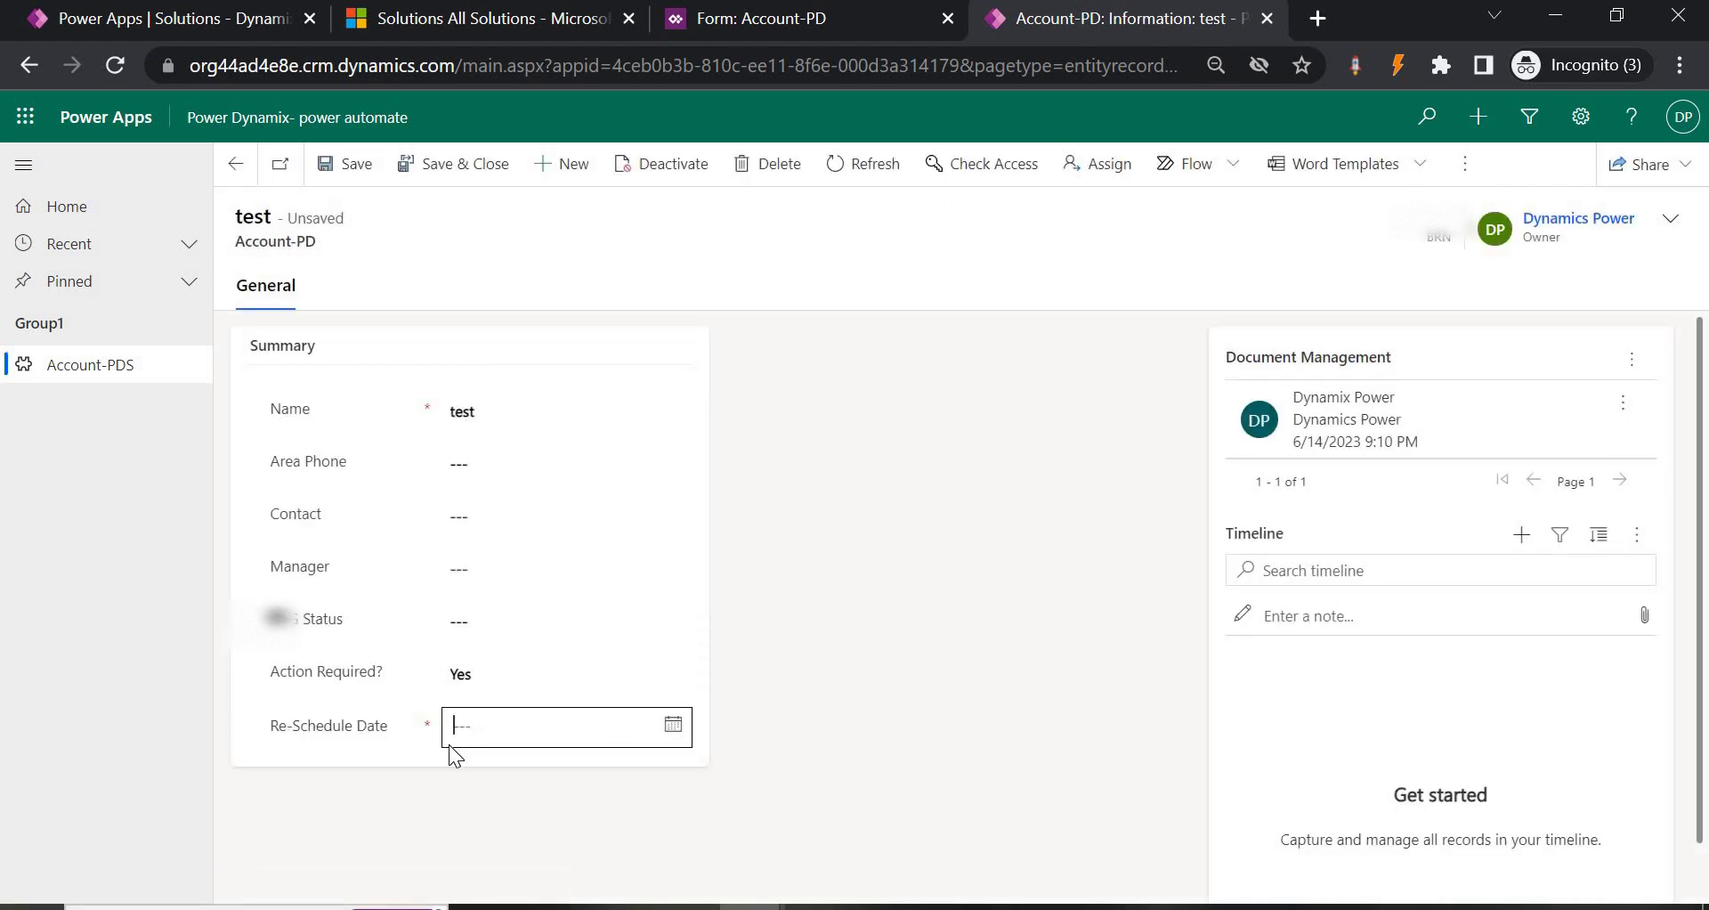
click(929, 693)
Switch to the rule designer and inspect the Hide Reschedule and Set Business Required actions.
mouse_move(763, 906)
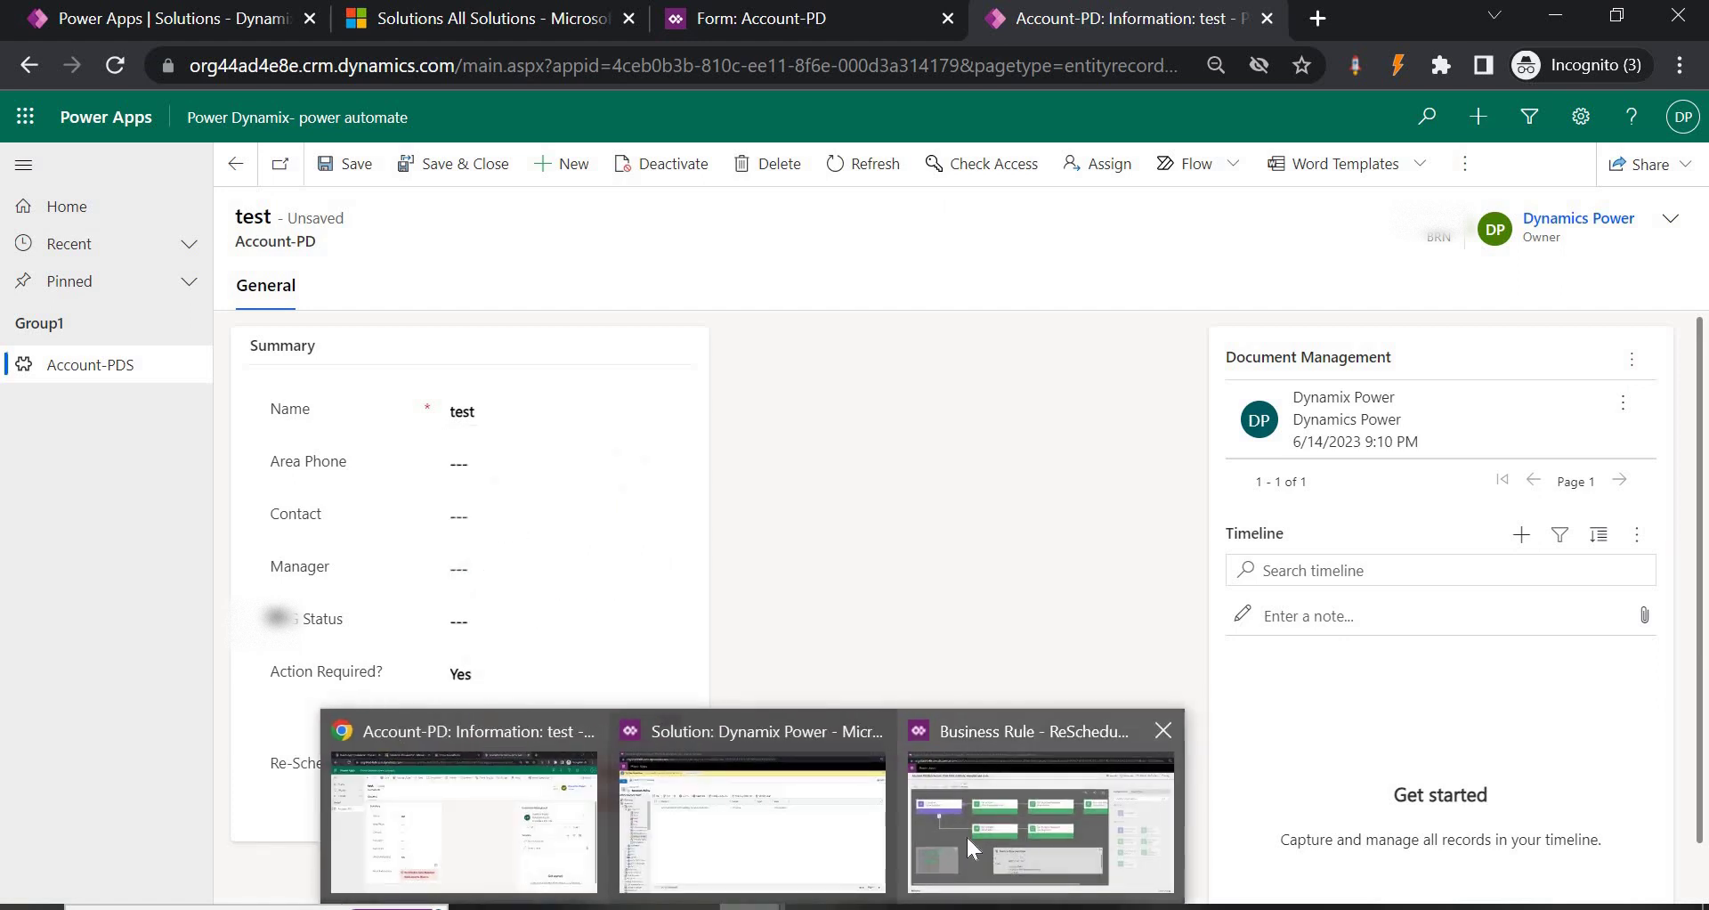
click(975, 838)
click(494, 342)
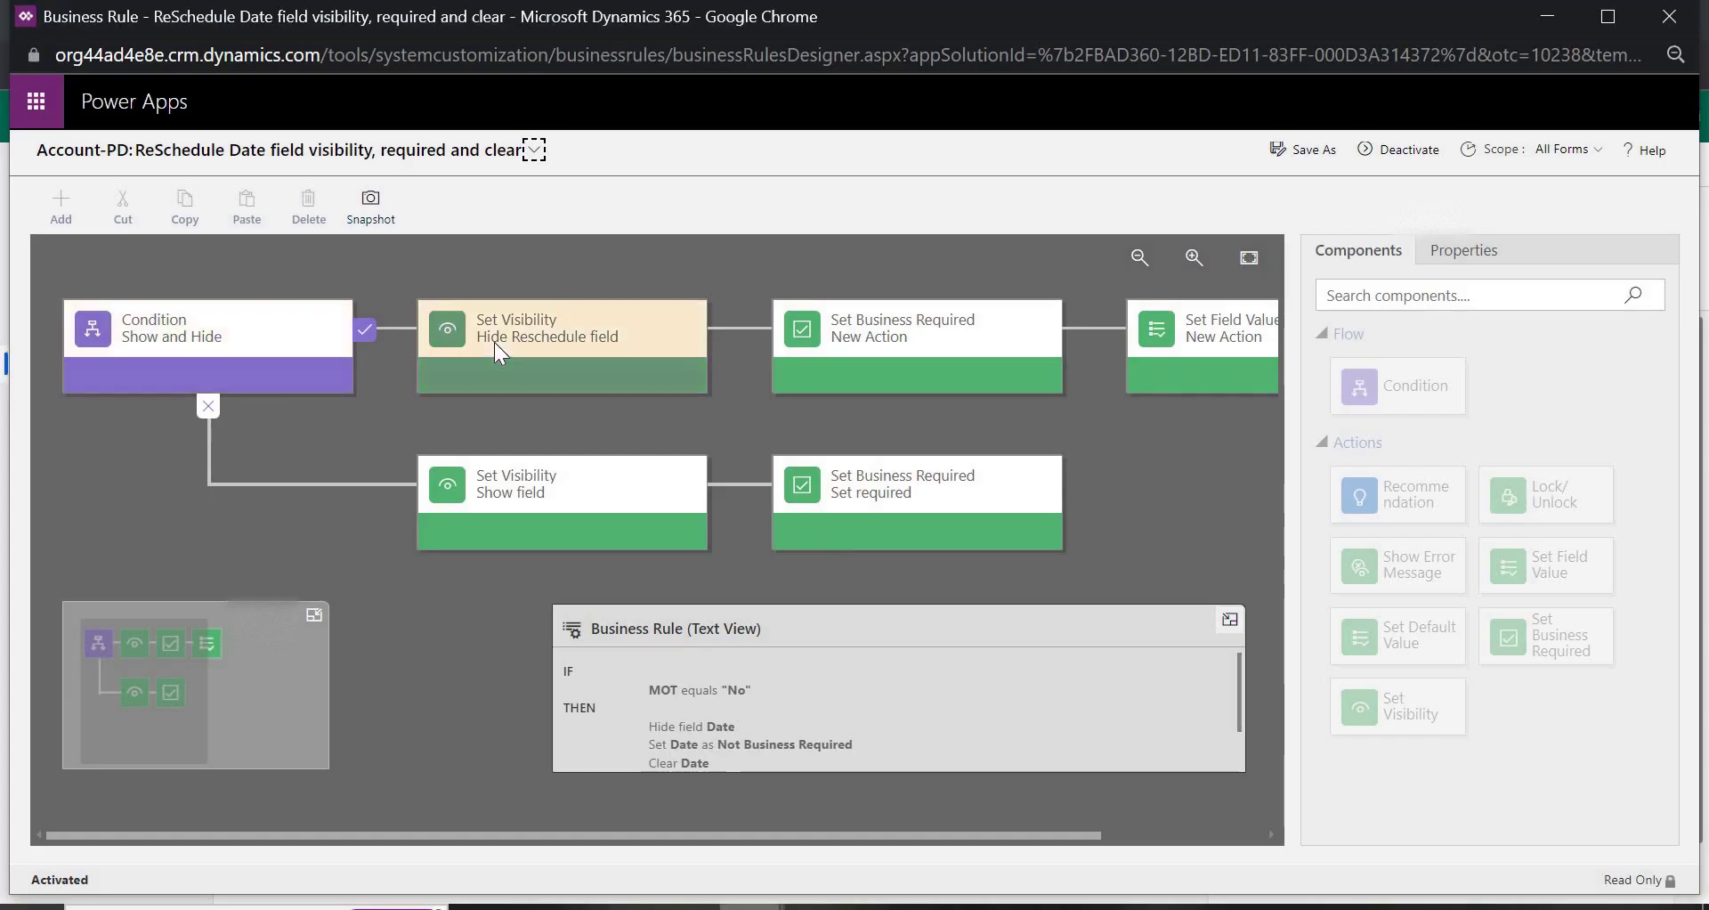
click(552, 422)
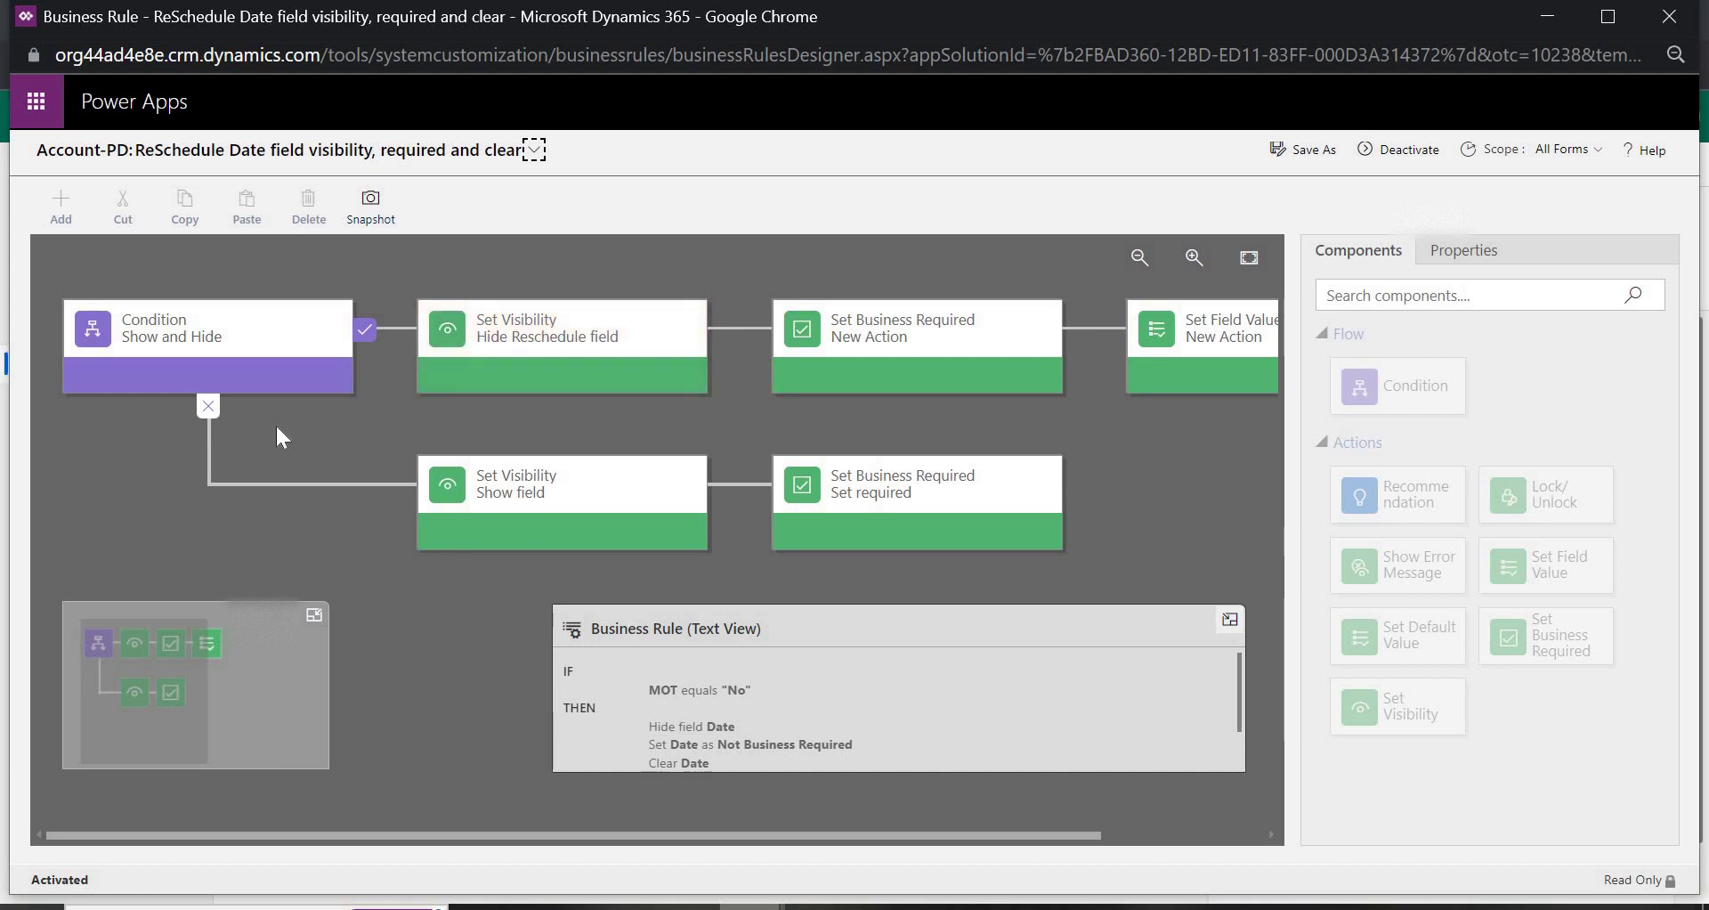
click(917, 338)
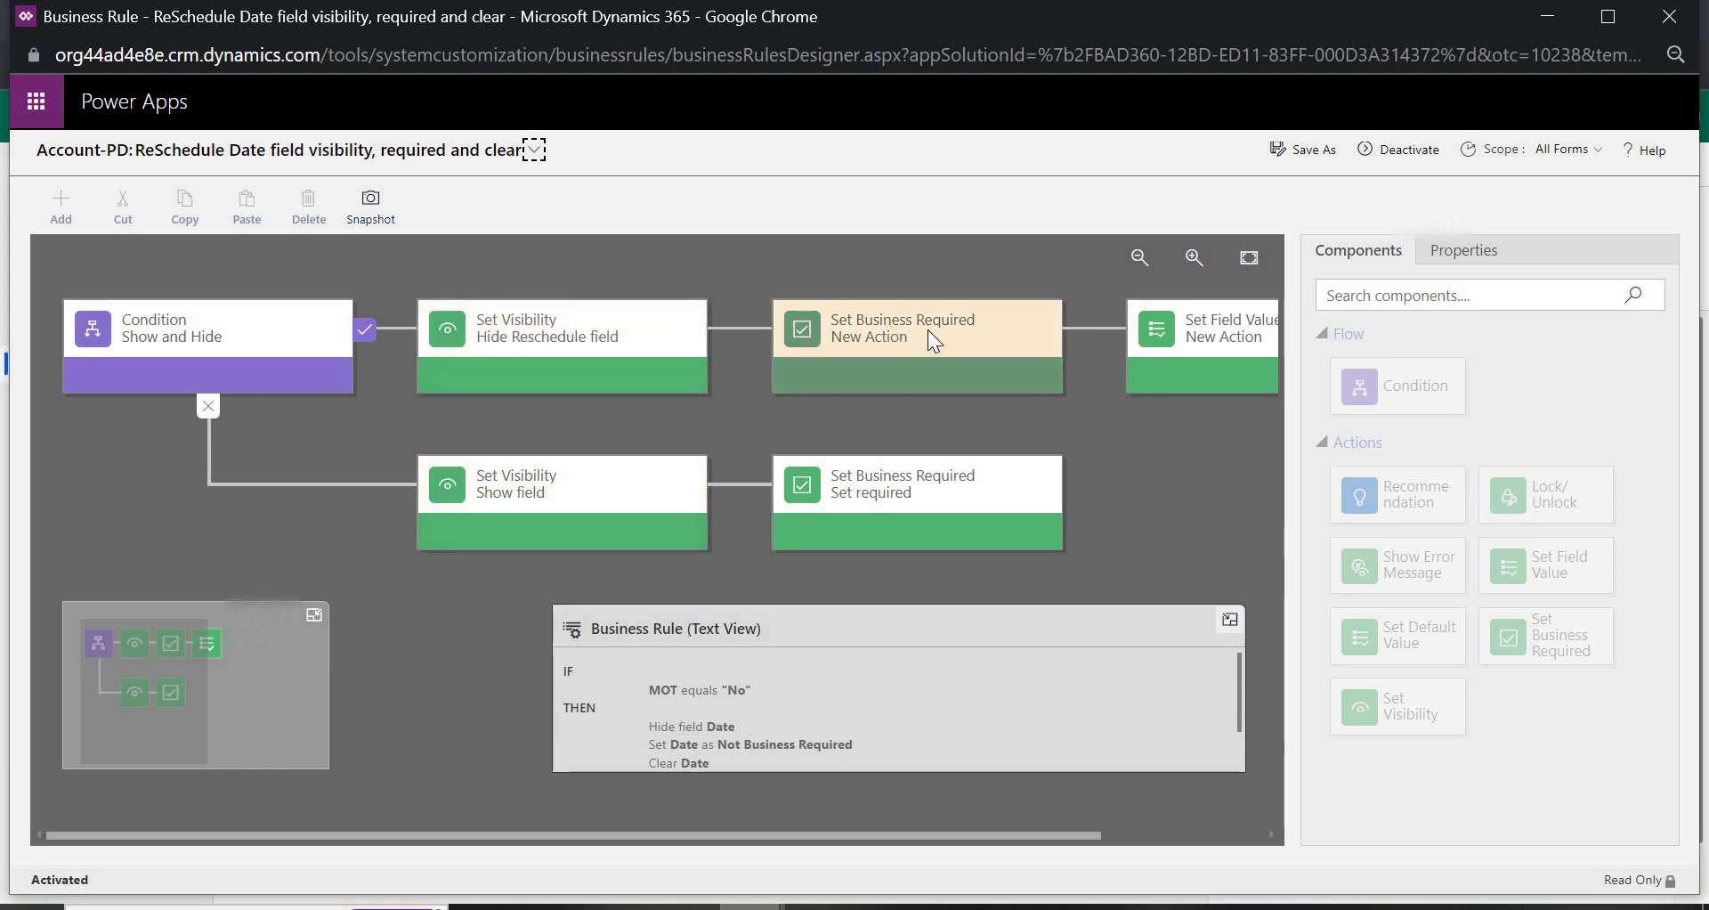
click(942, 424)
click(959, 509)
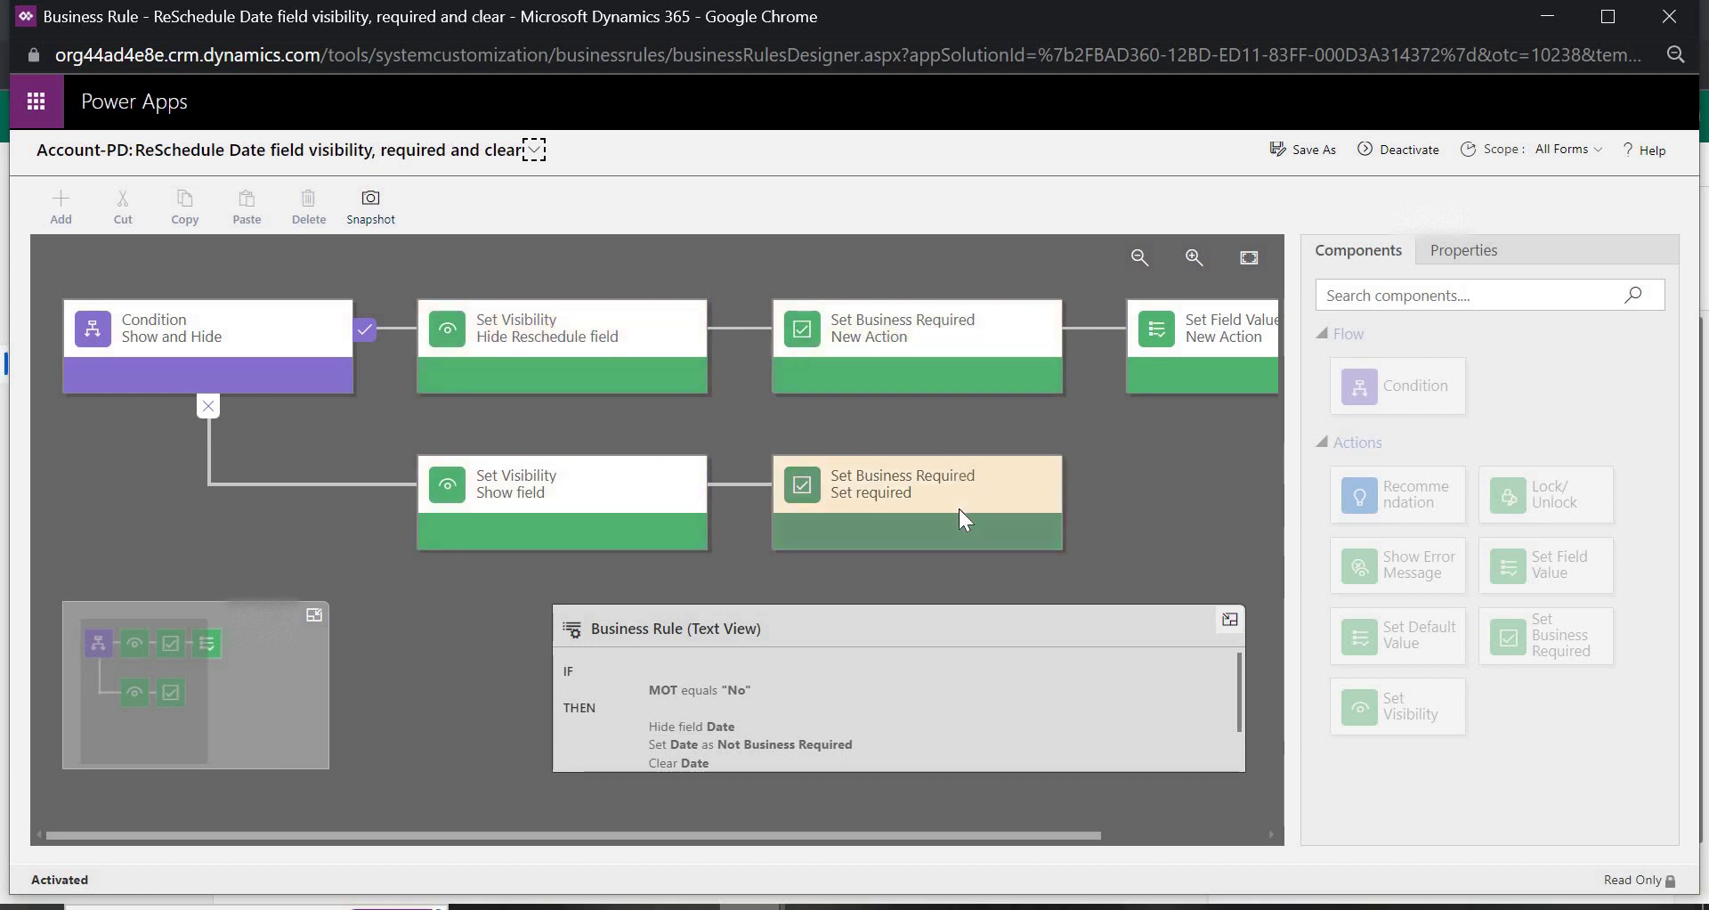
Inspect the date-clearing Set Field Value action and the New Action business-required step again.
scroll(959, 509, right, 3)
click(1017, 332)
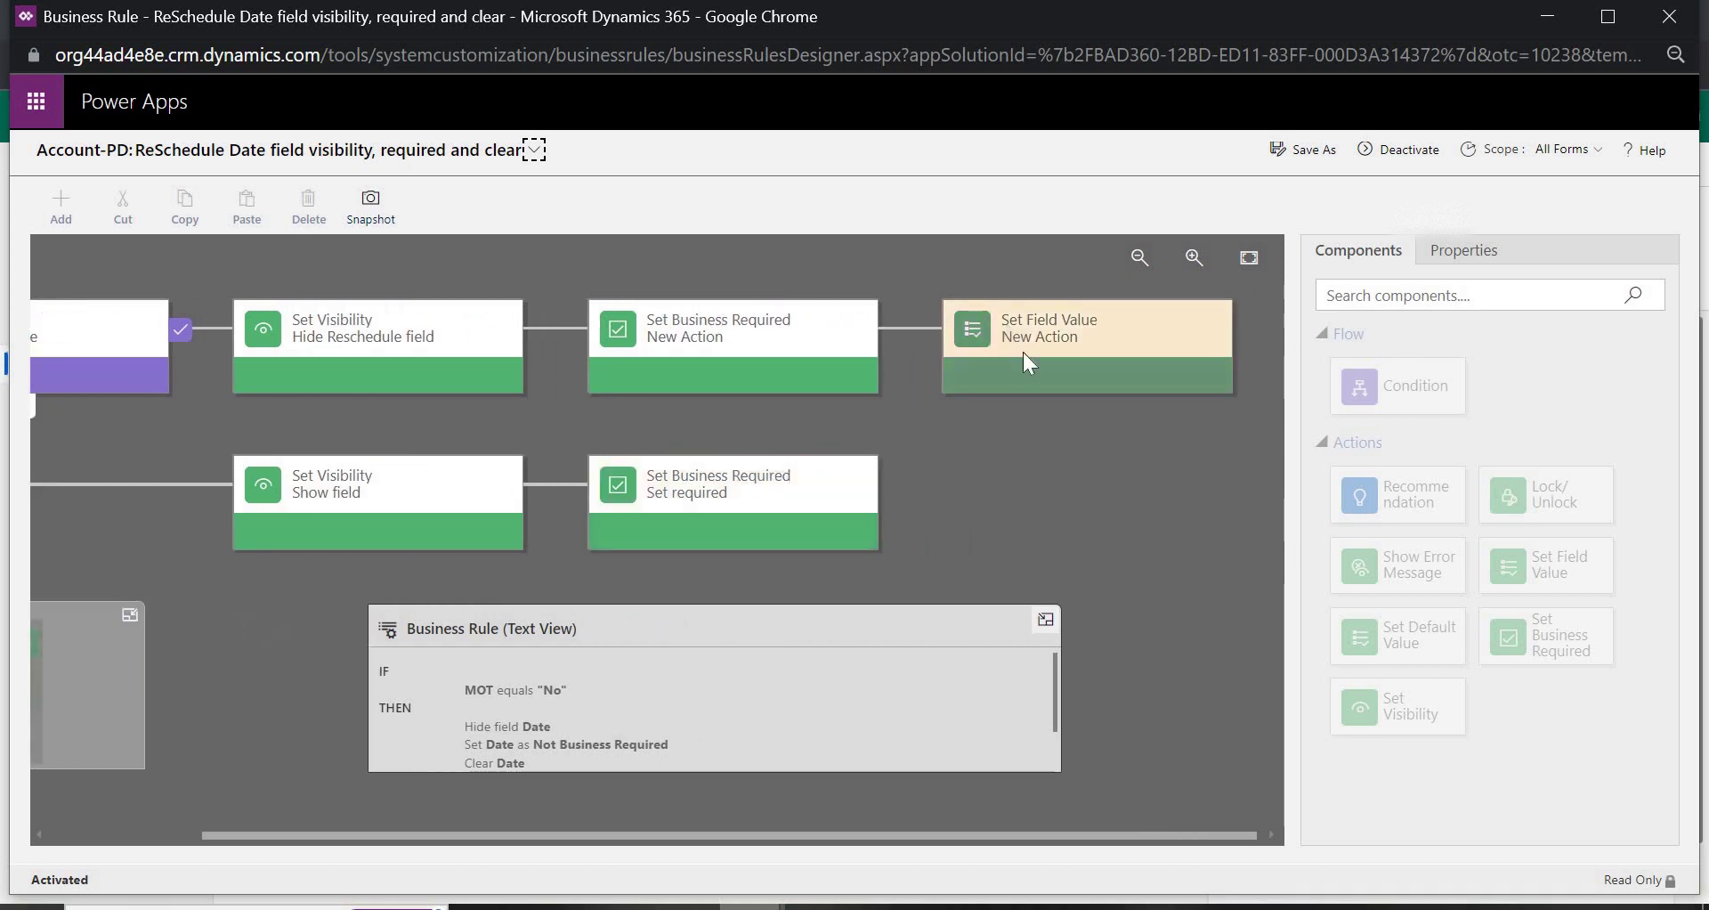
click(1087, 552)
scroll(1088, 552, left, 3)
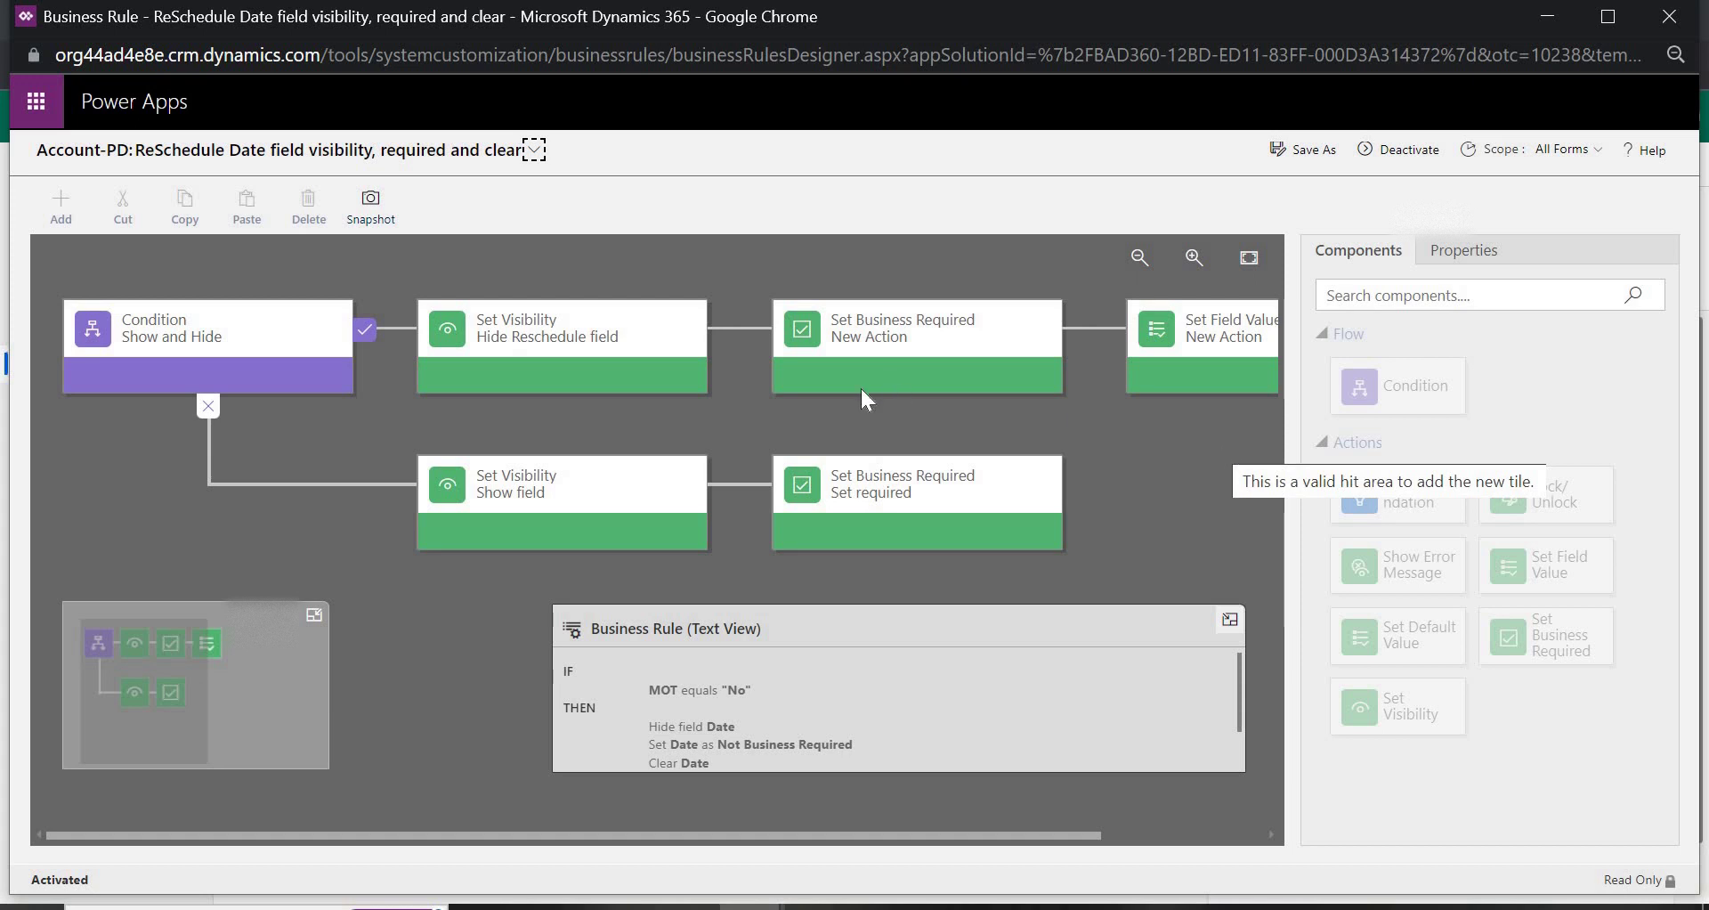
click(862, 391)
click(729, 797)
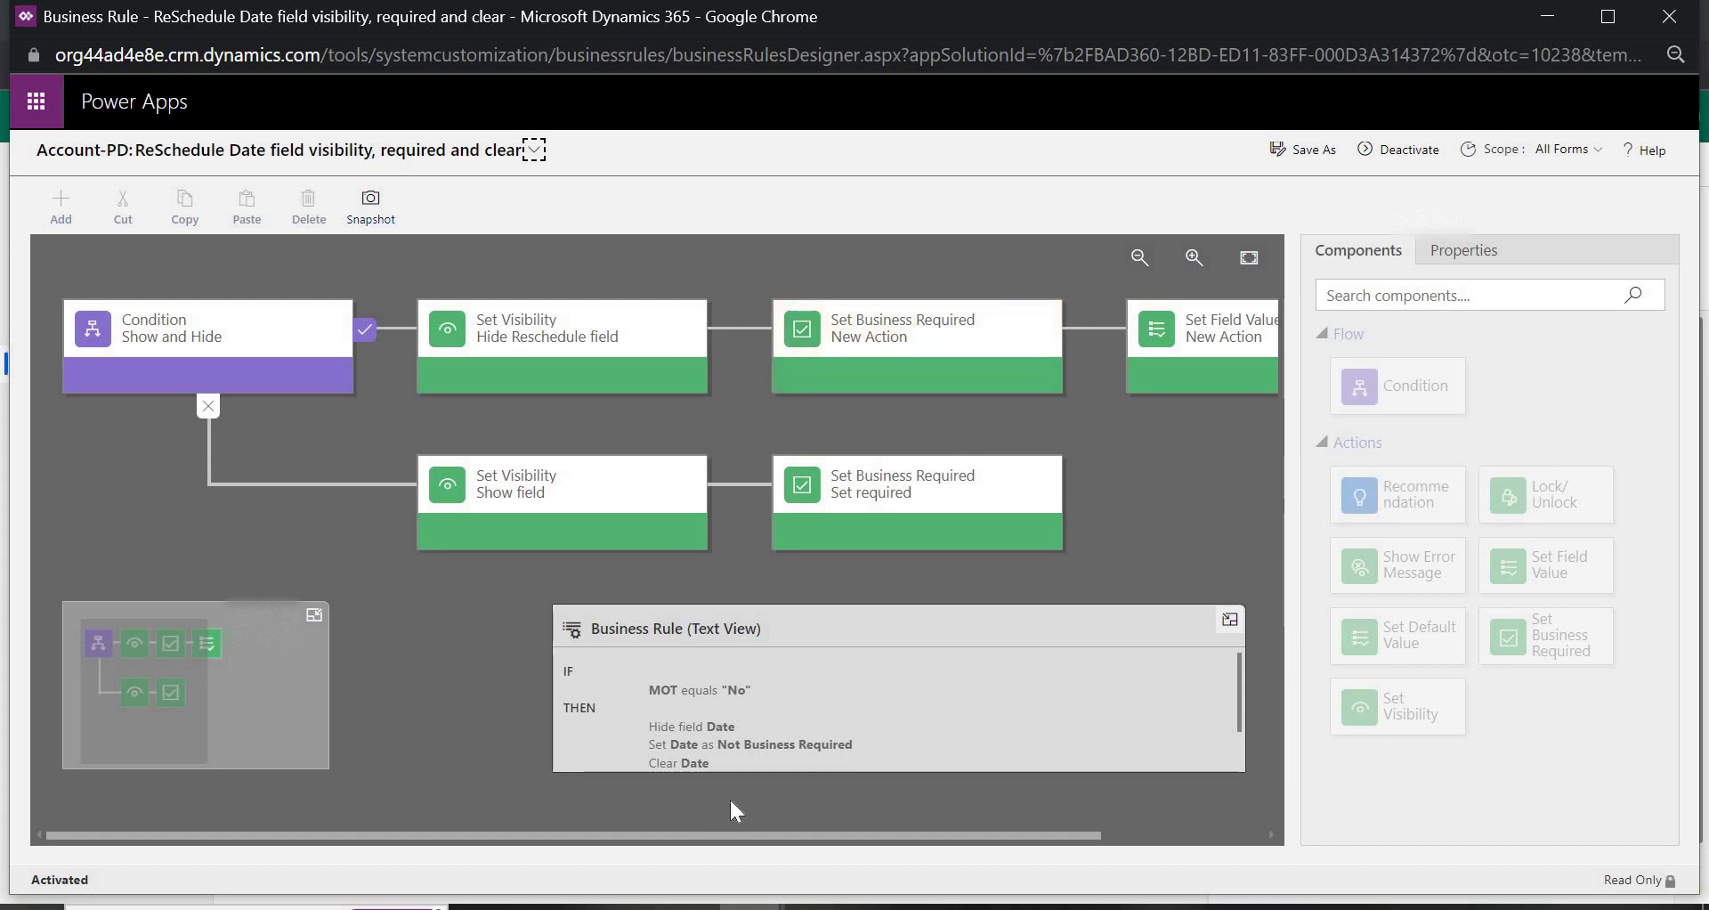